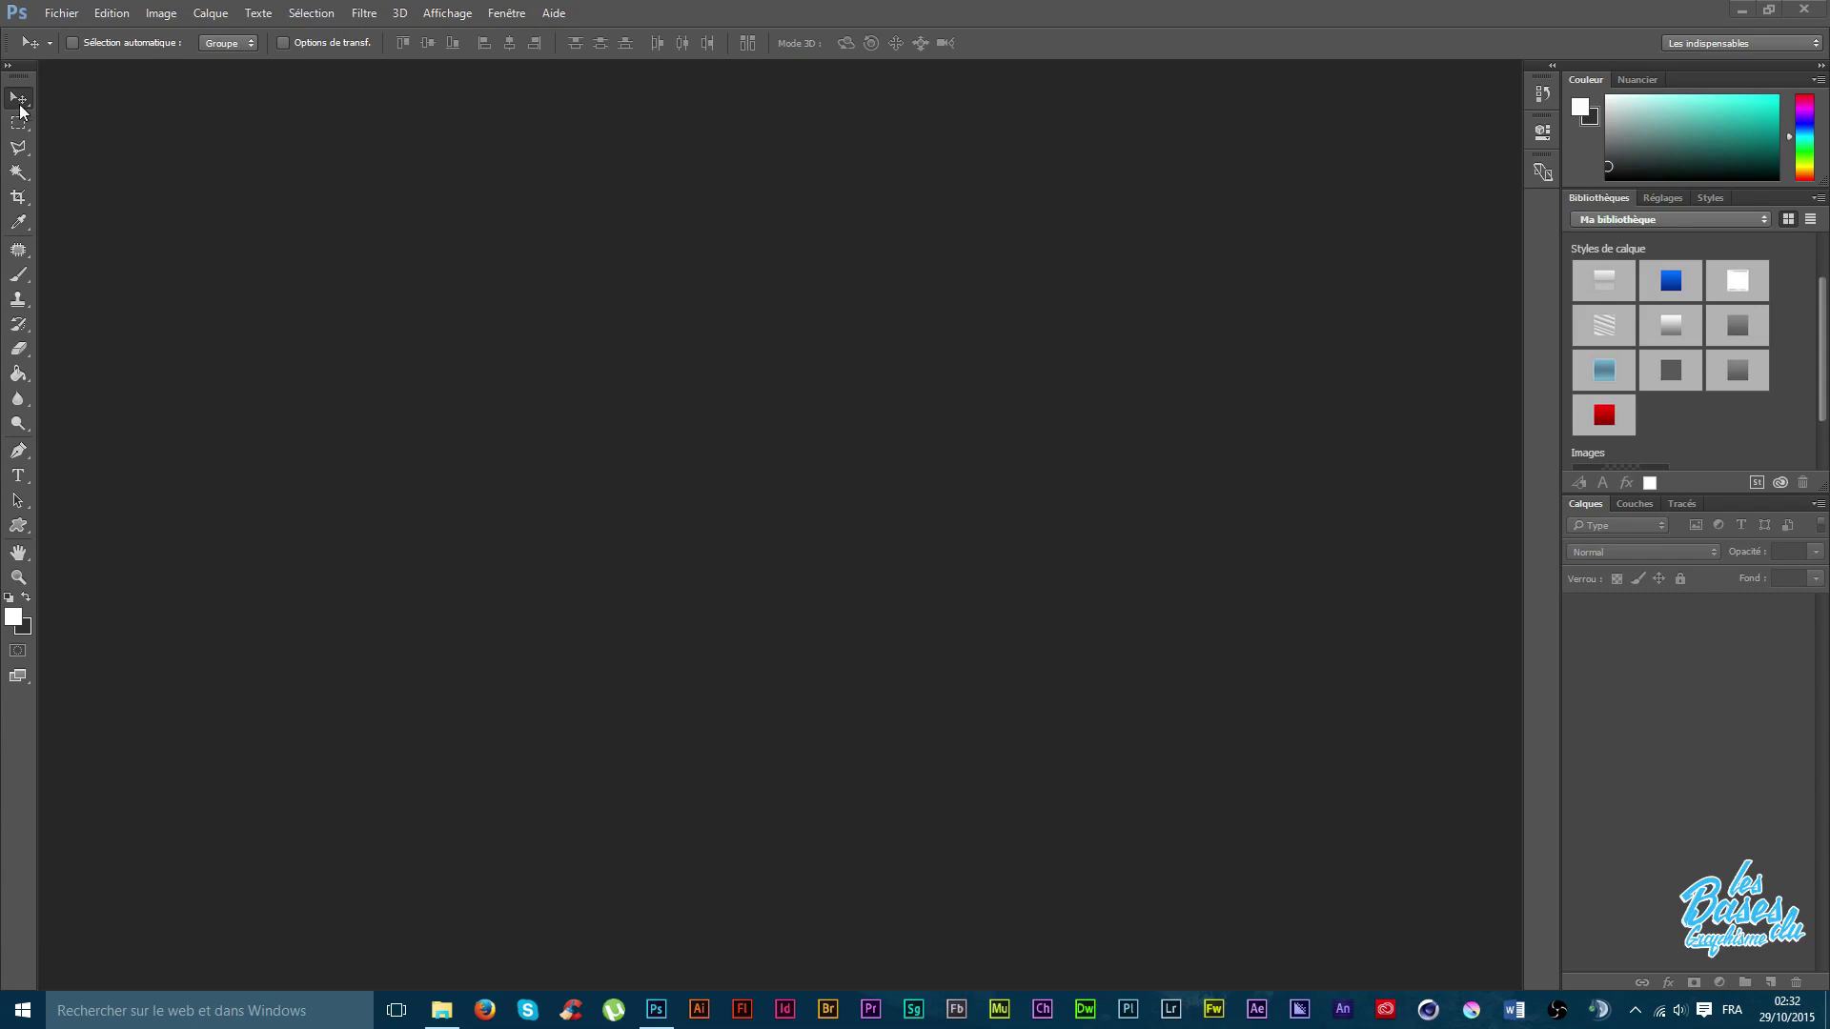
# Open the Keyboard Shortcuts and Menus dialog from the Edition menu.
pyautogui.click(21, 150)
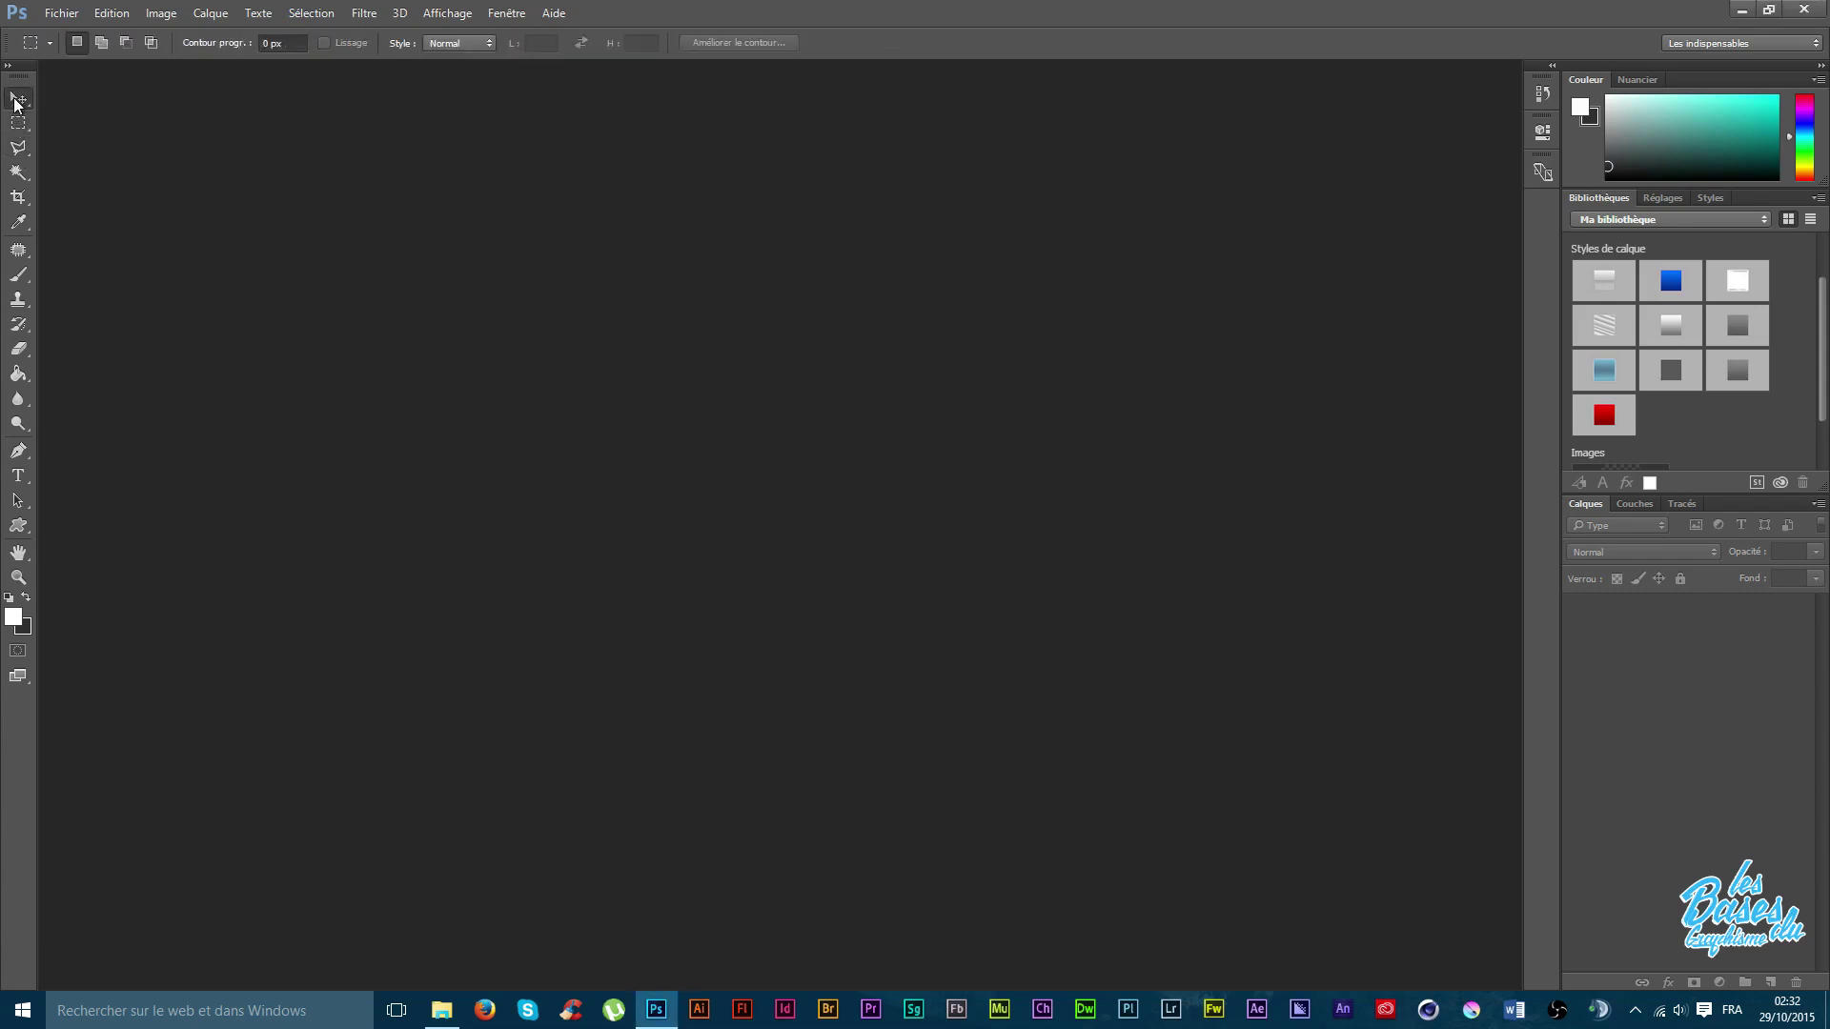
pyautogui.click(16, 101)
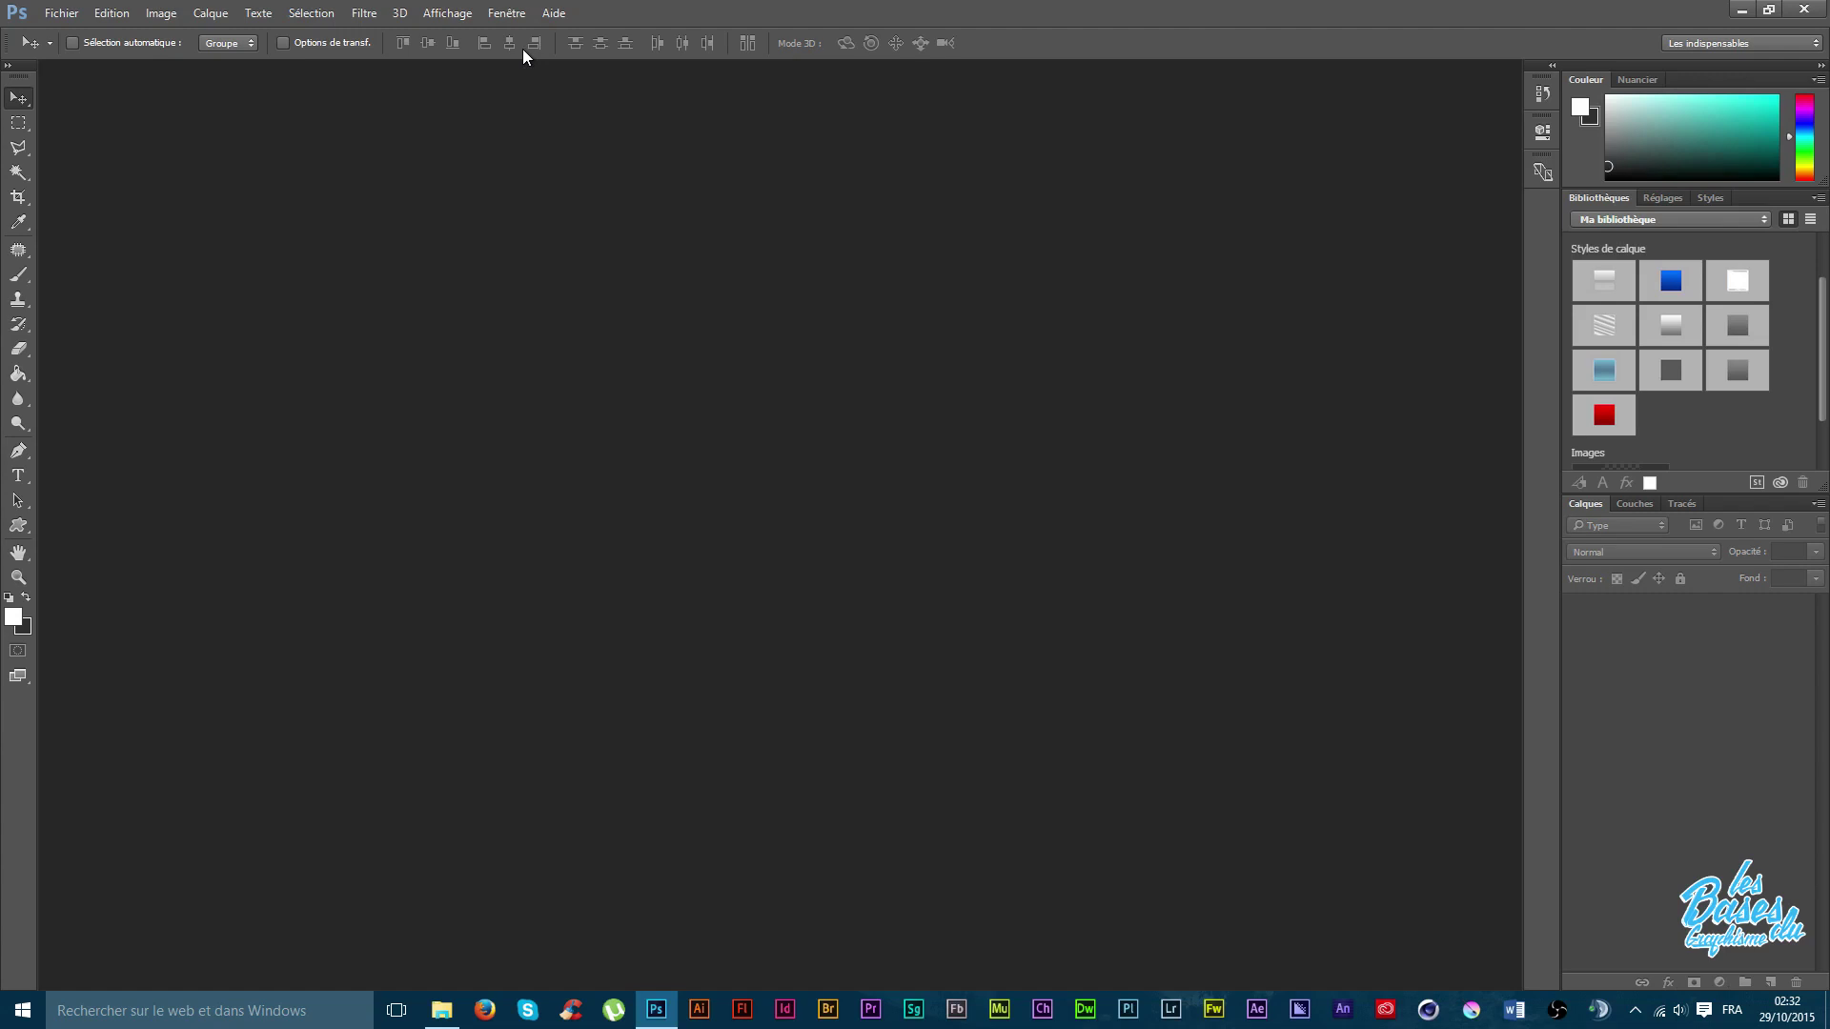
pyautogui.click(114, 15)
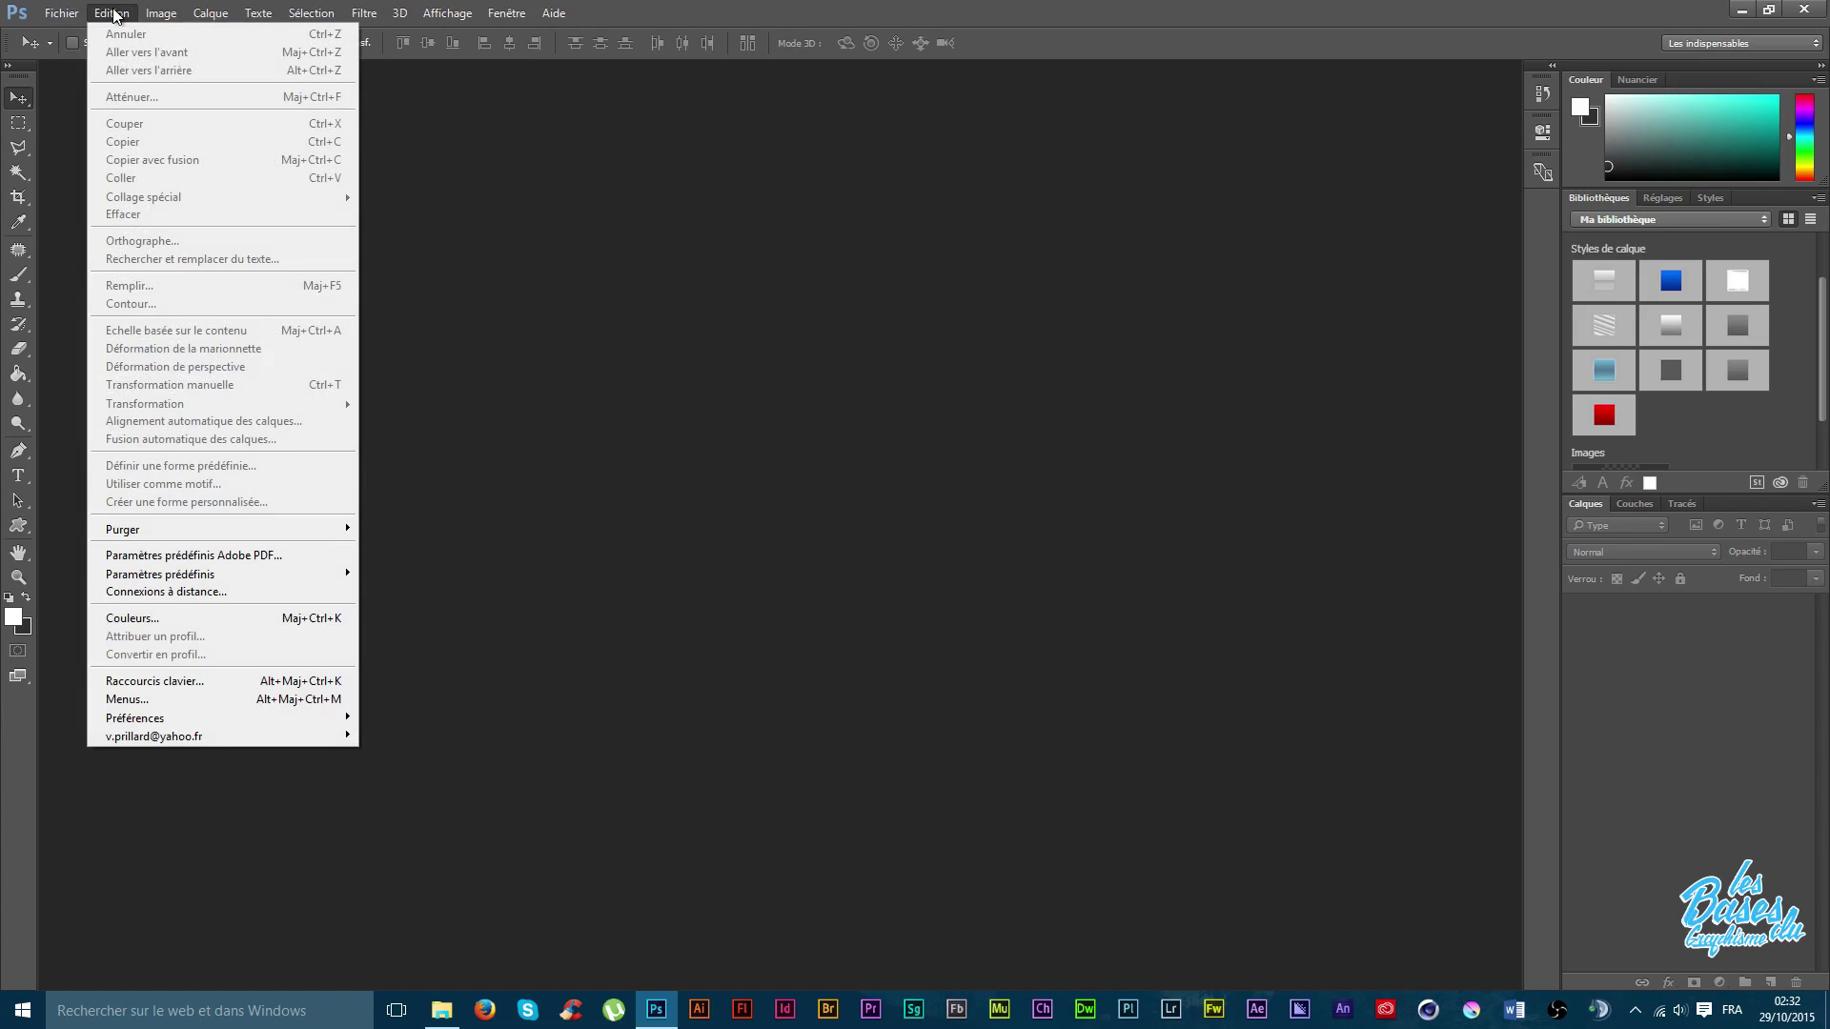
pyautogui.click(624, 211)
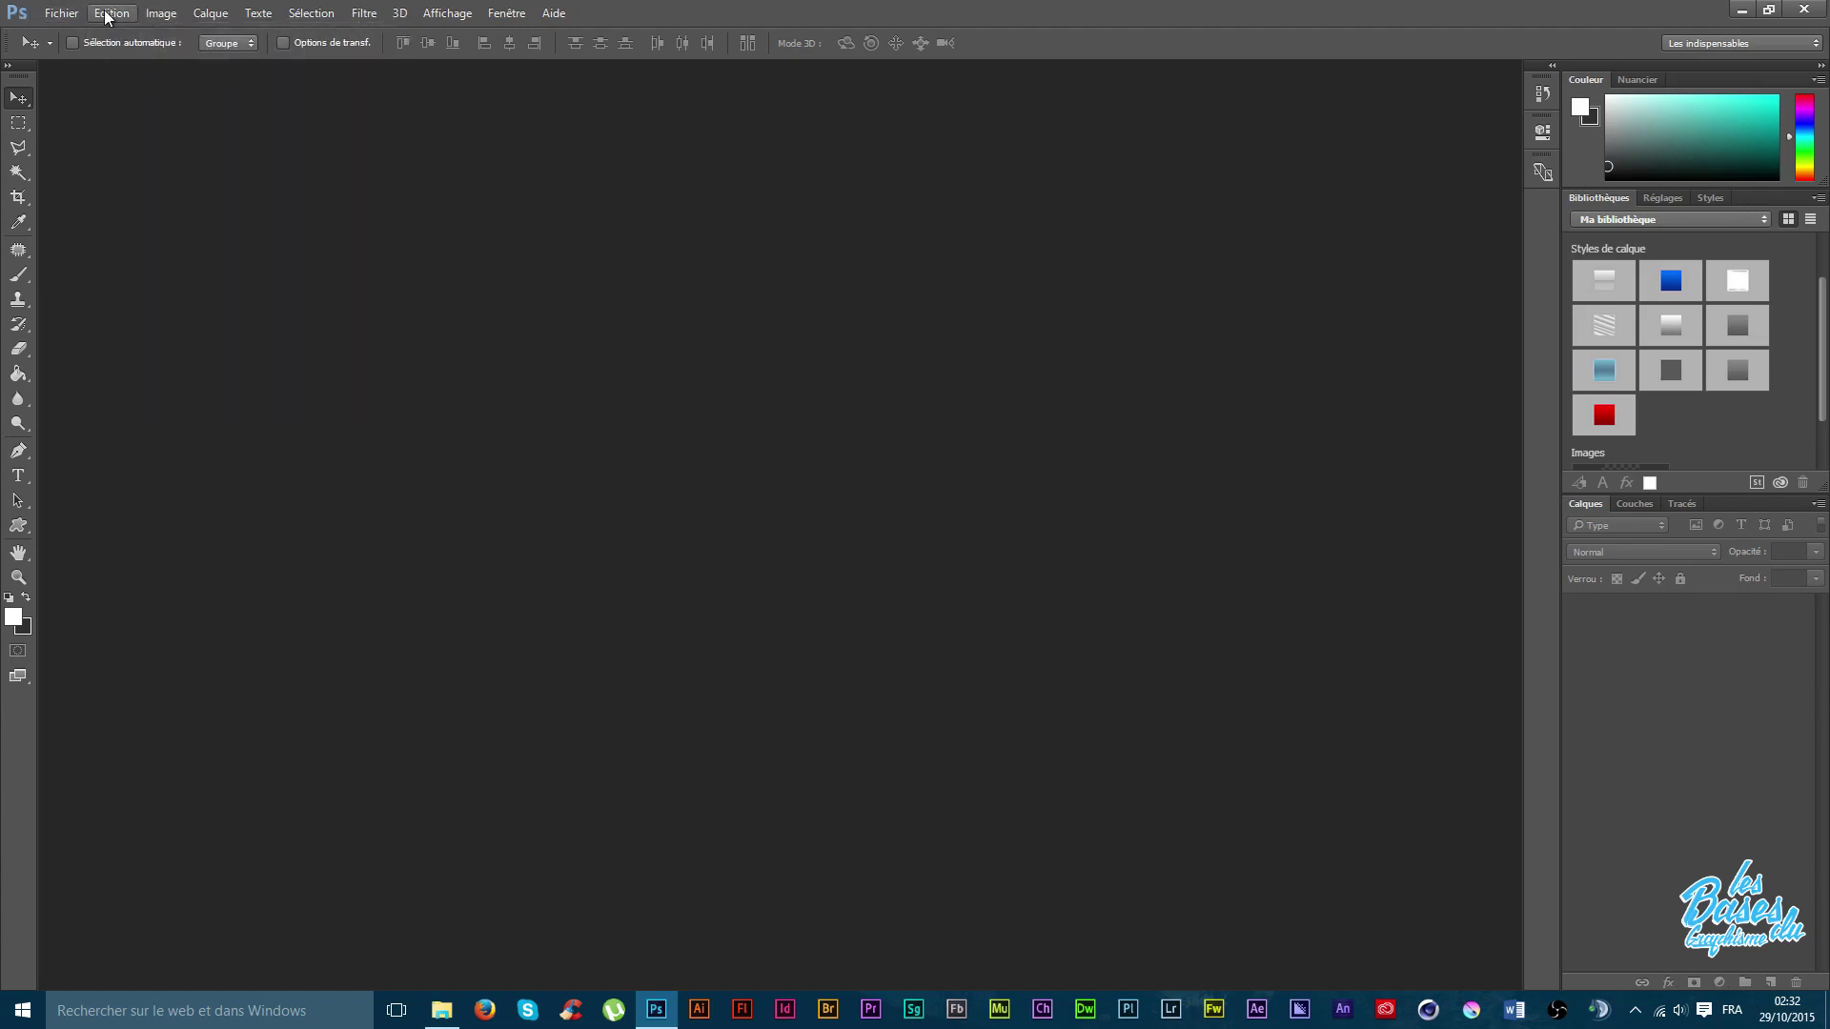
pyautogui.click(108, 14)
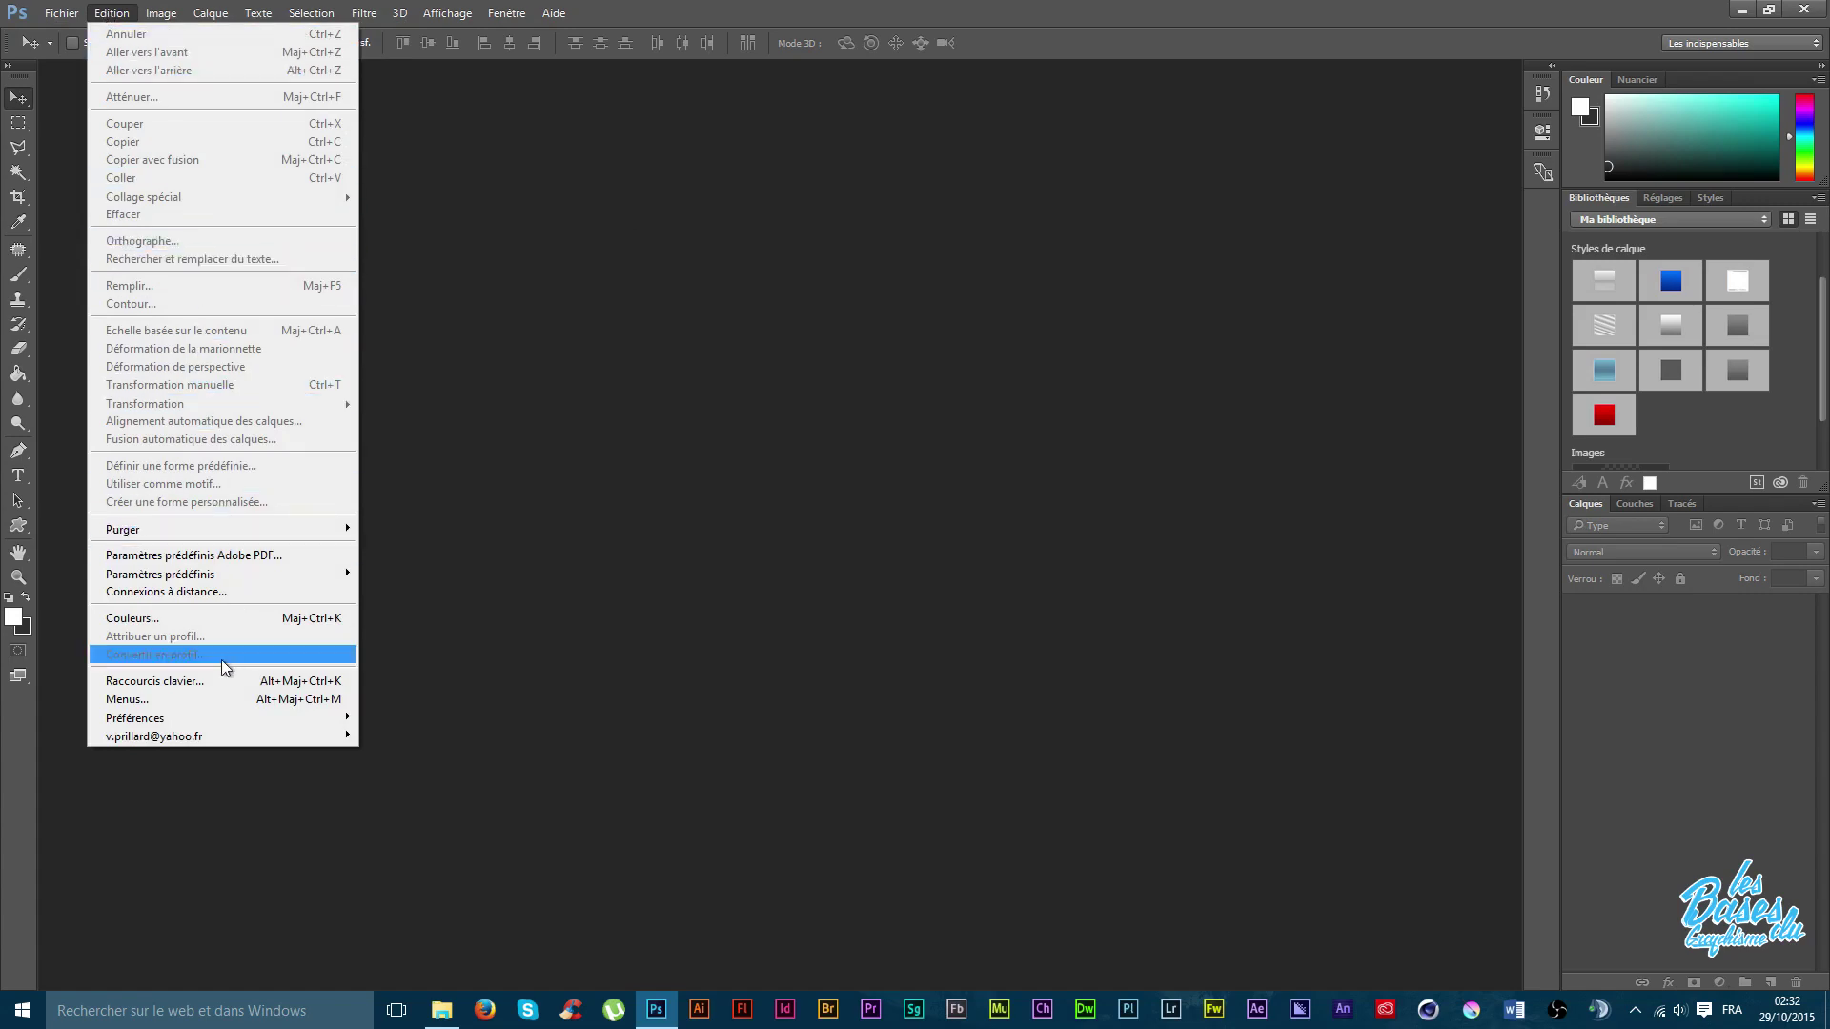
pyautogui.click(197, 682)
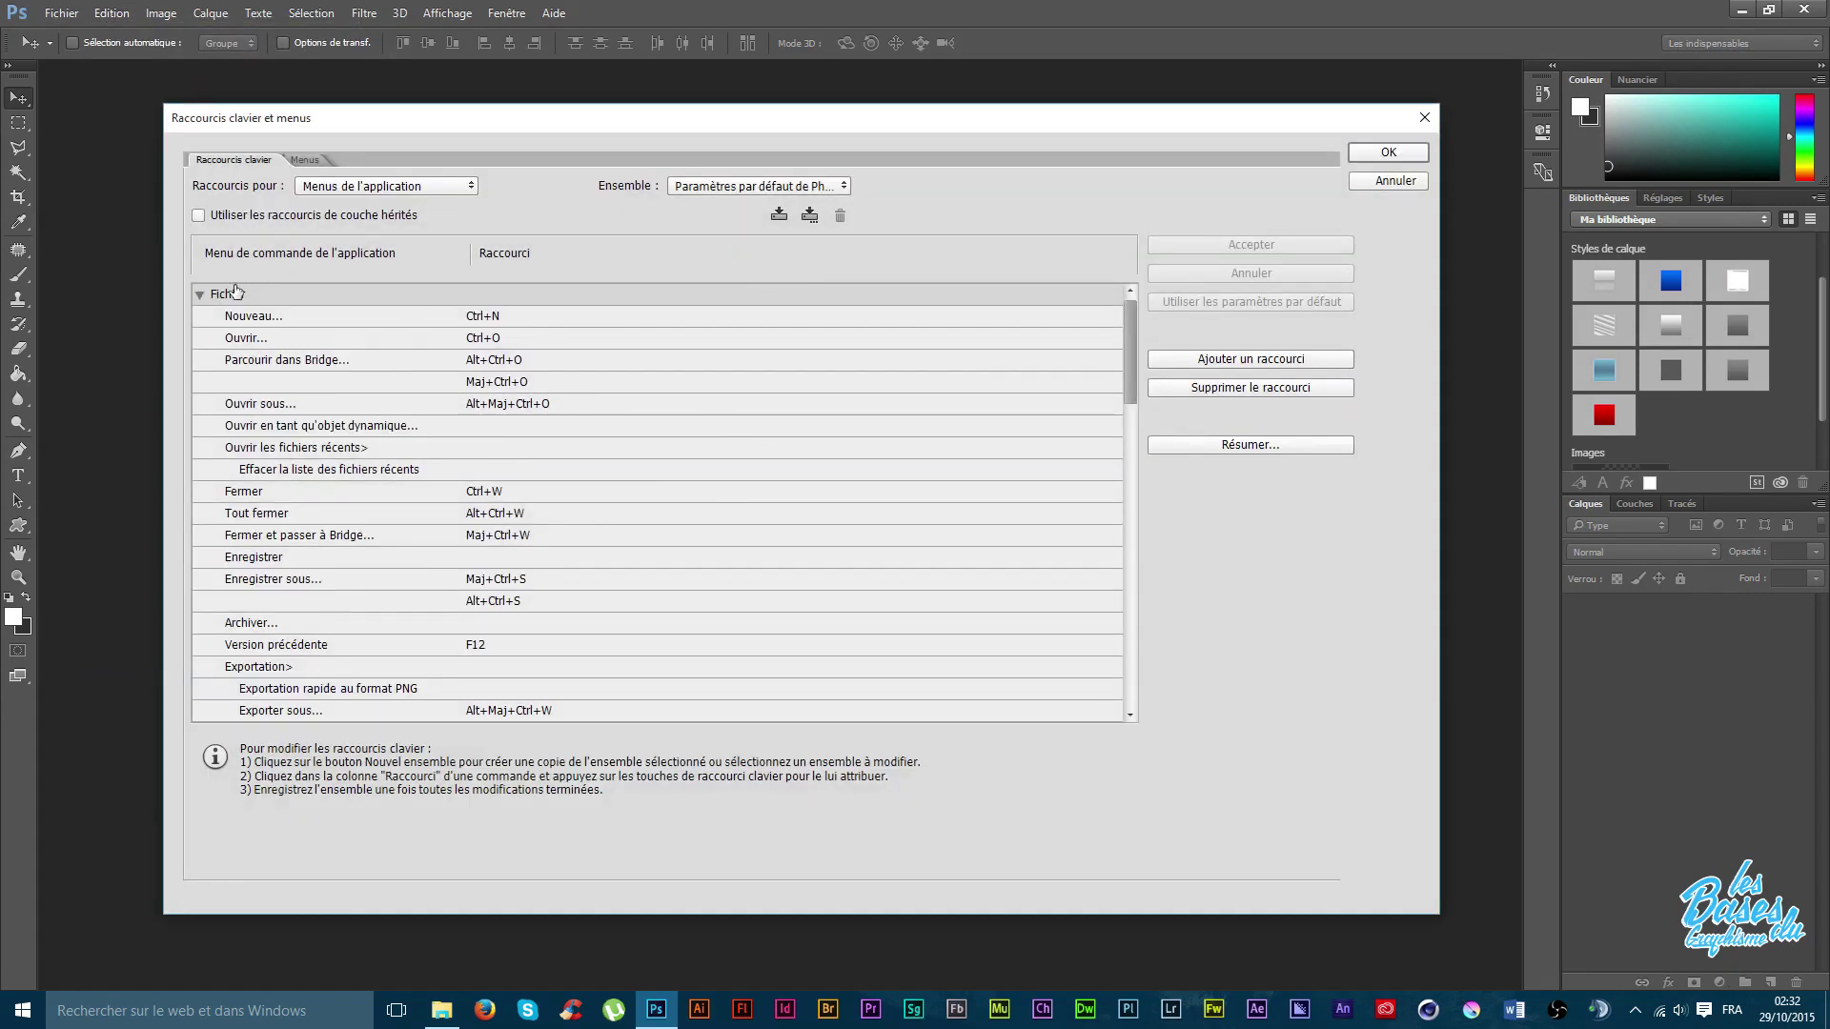
# Expand the Fichier category and browse its shortcuts down to Importer et lier (Ctrl+^).
pyautogui.click(203, 298)
pyautogui.click(199, 296)
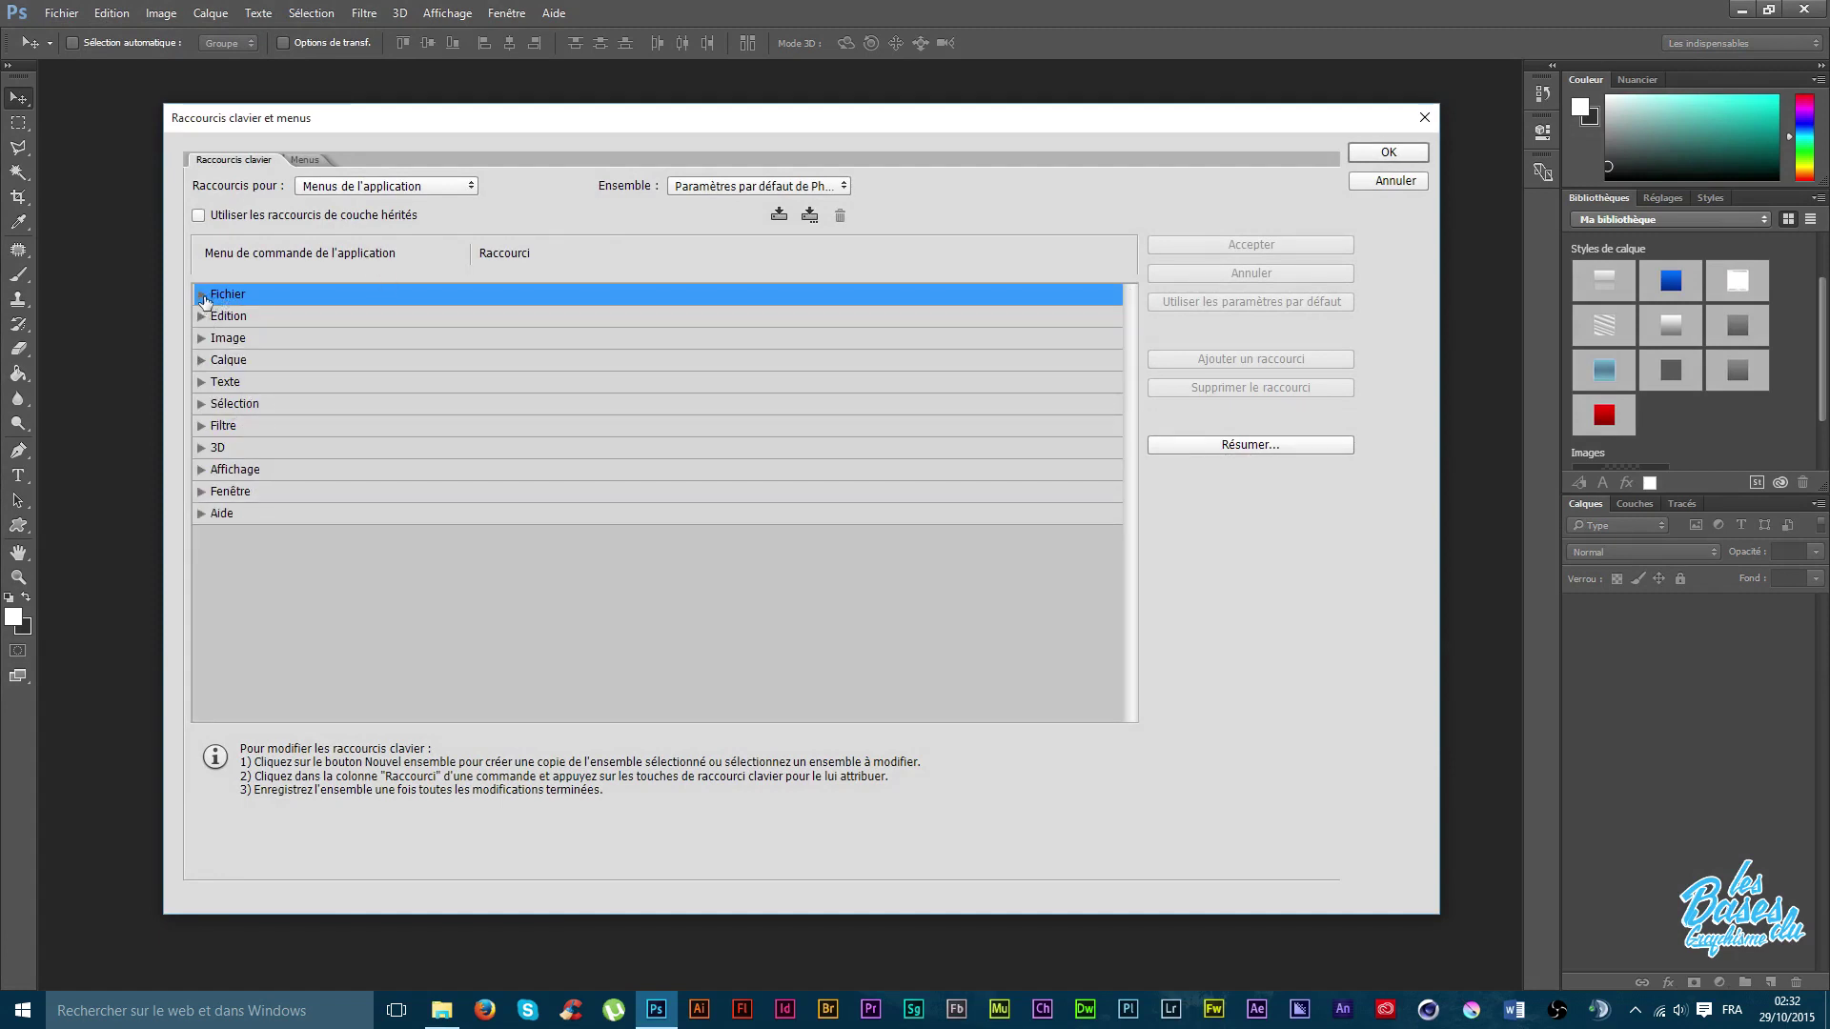
pyautogui.click(203, 297)
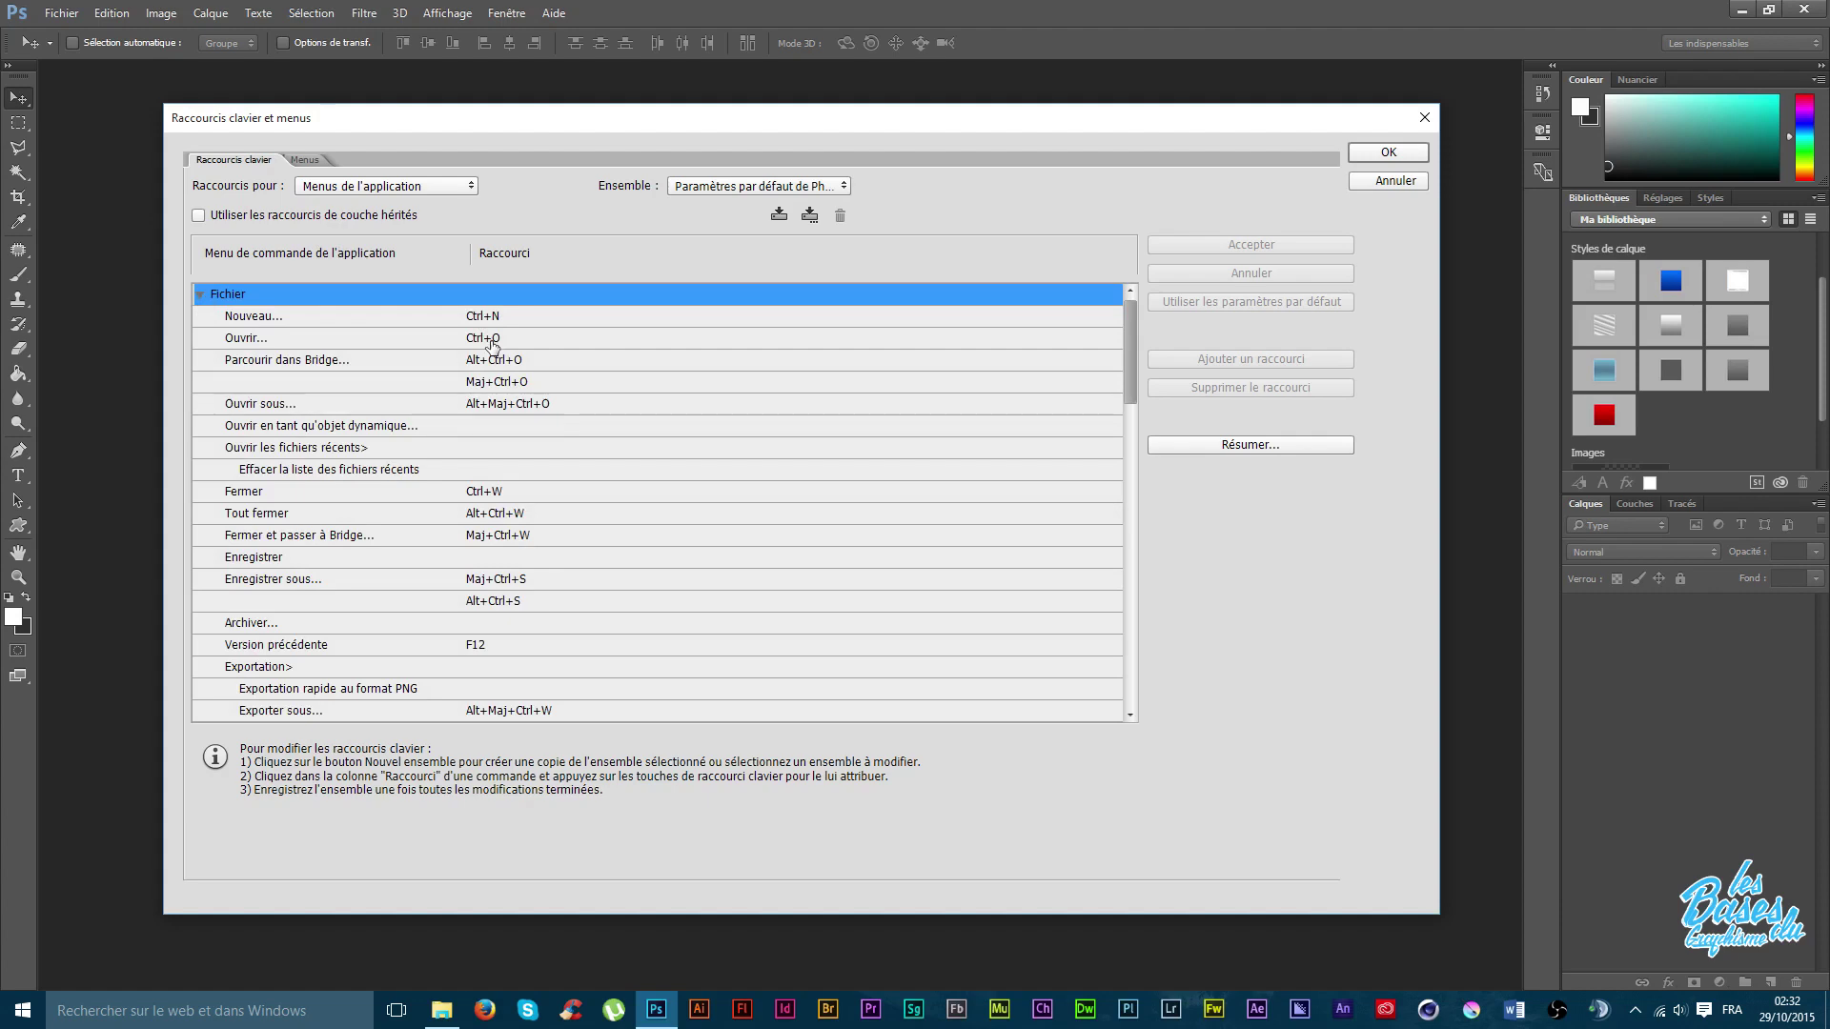
pyautogui.scroll(-1, 493, 345)
pyautogui.scroll(-1, 492, 345)
pyautogui.scroll(-2, 493, 345)
pyautogui.scroll(-2, 493, 345)
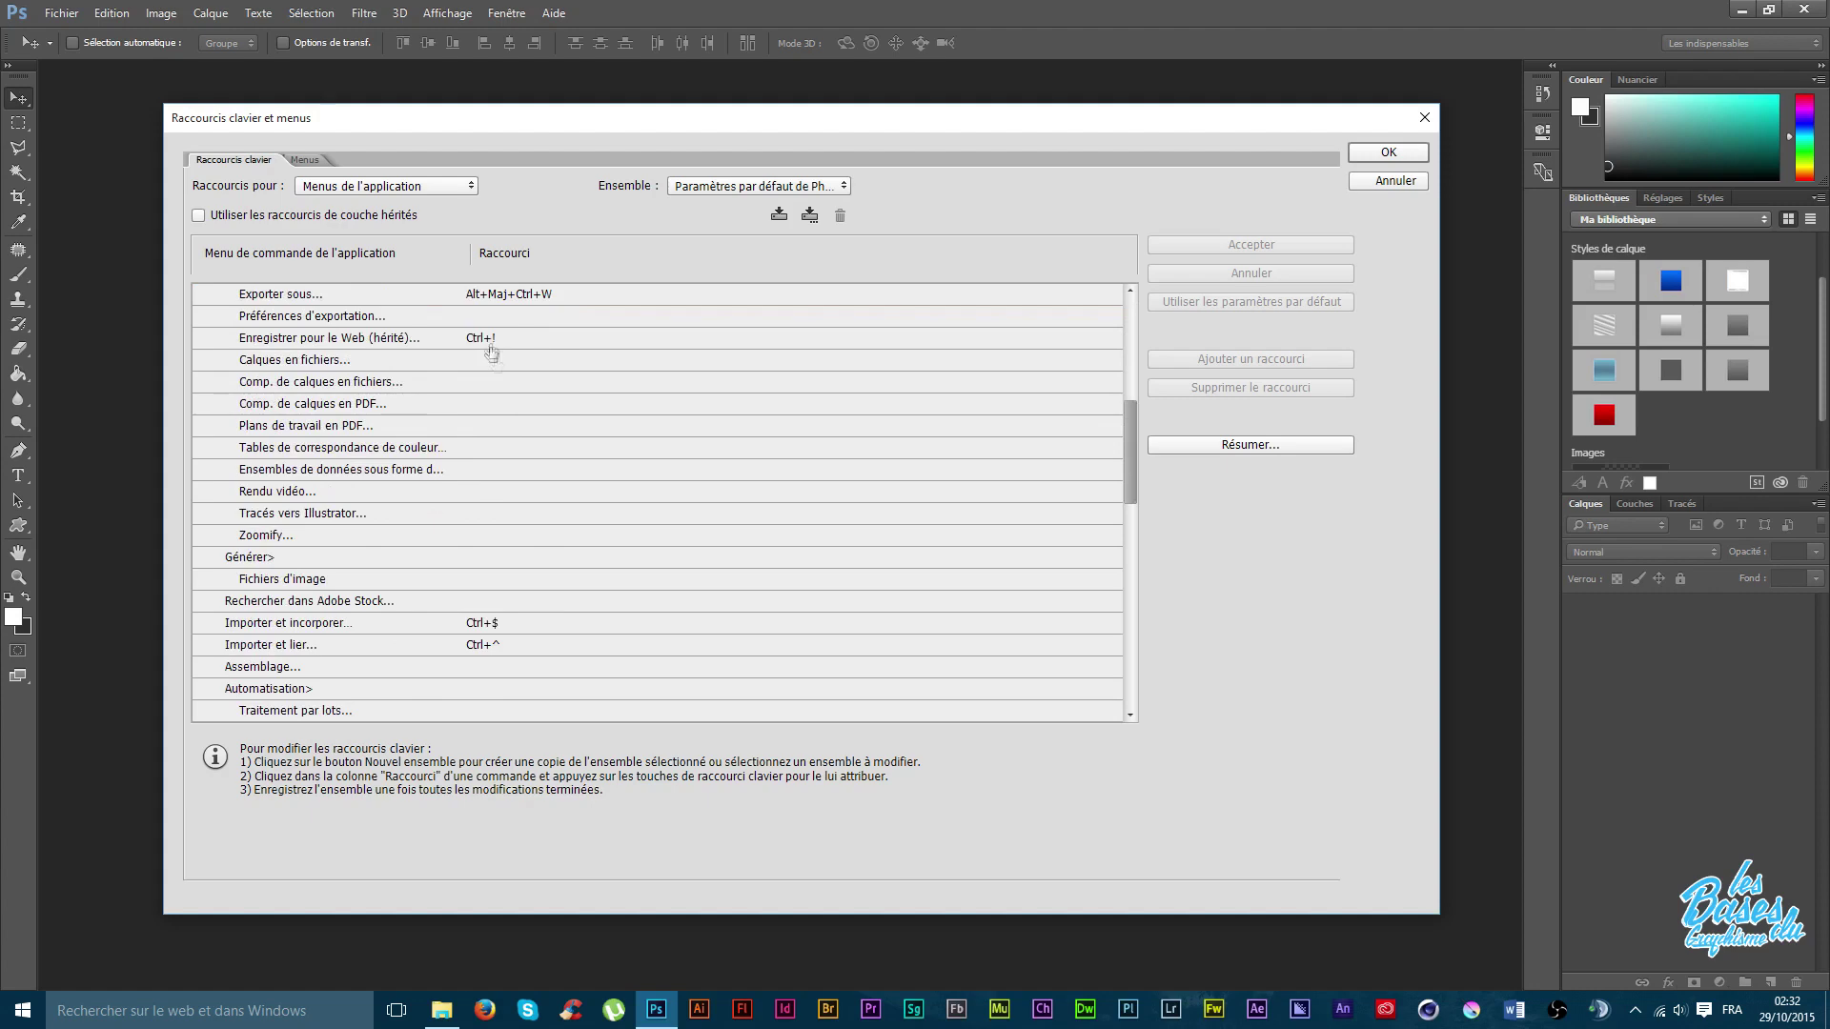
pyautogui.scroll(1, 477, 650)
pyautogui.scroll(1, 474, 643)
pyautogui.scroll(2, 474, 646)
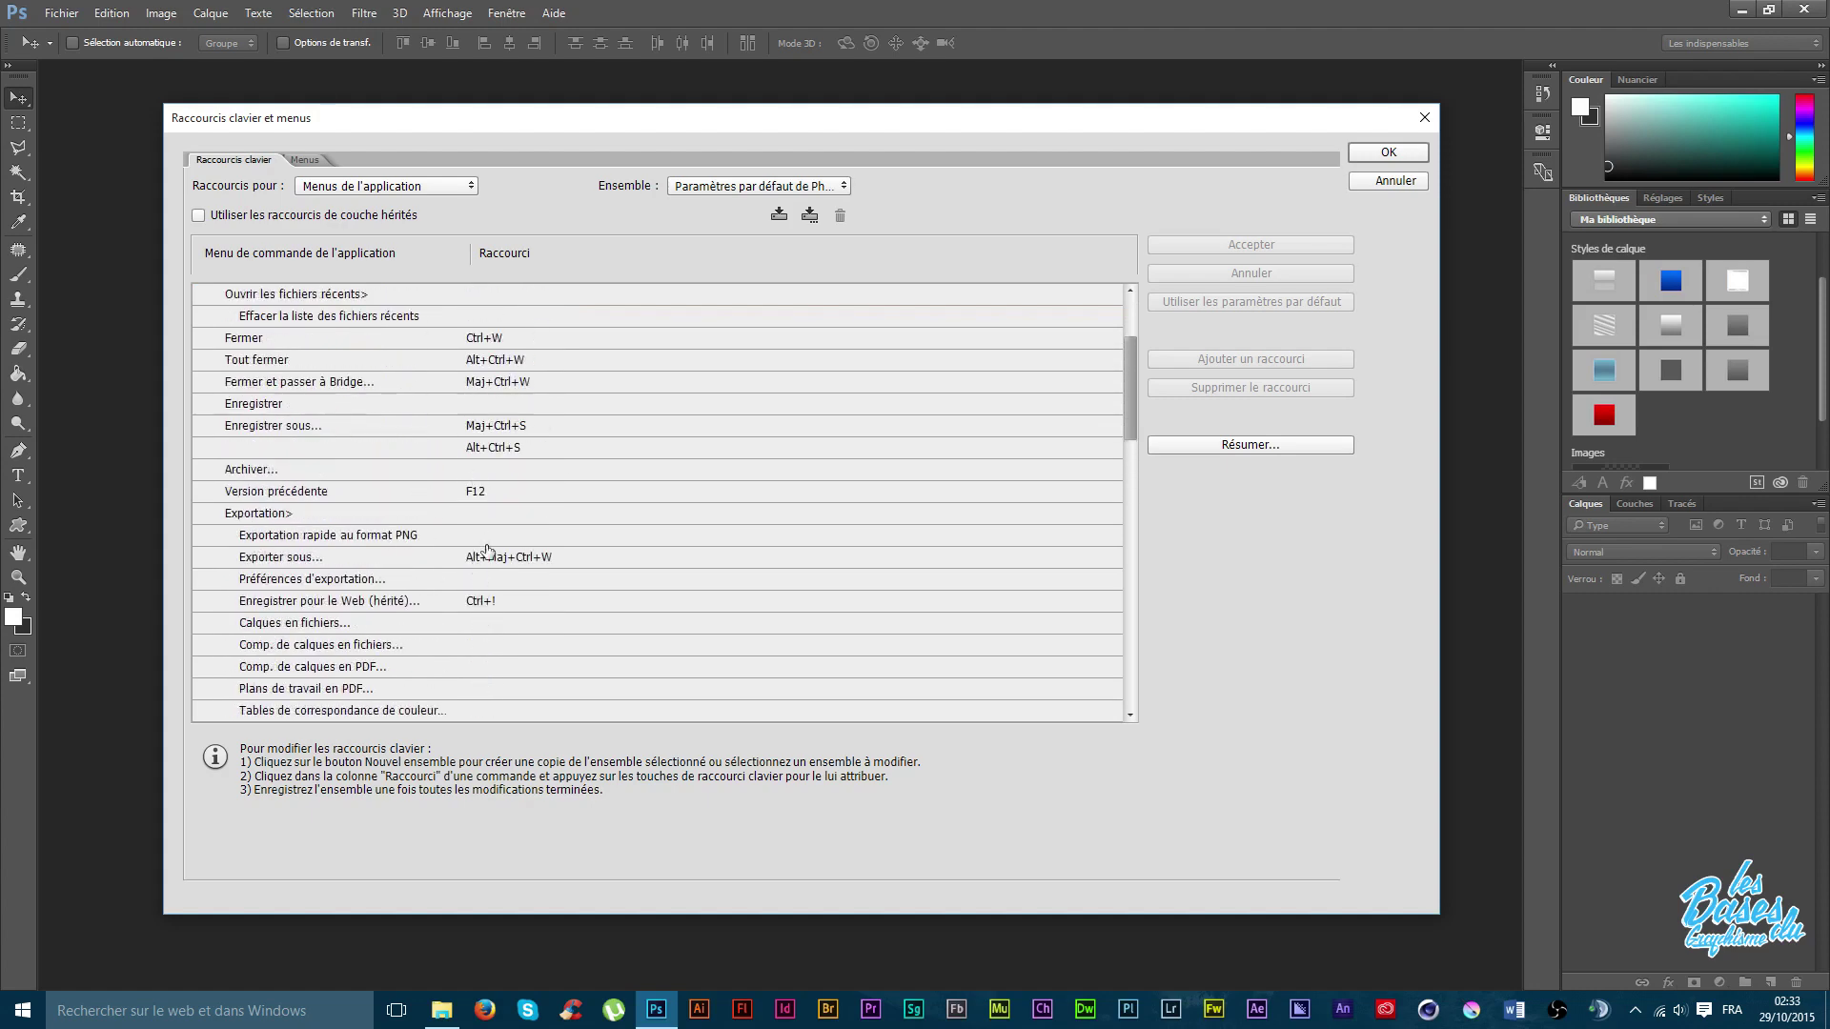
pyautogui.scroll(-2, 488, 569)
pyautogui.scroll(-2, 488, 569)
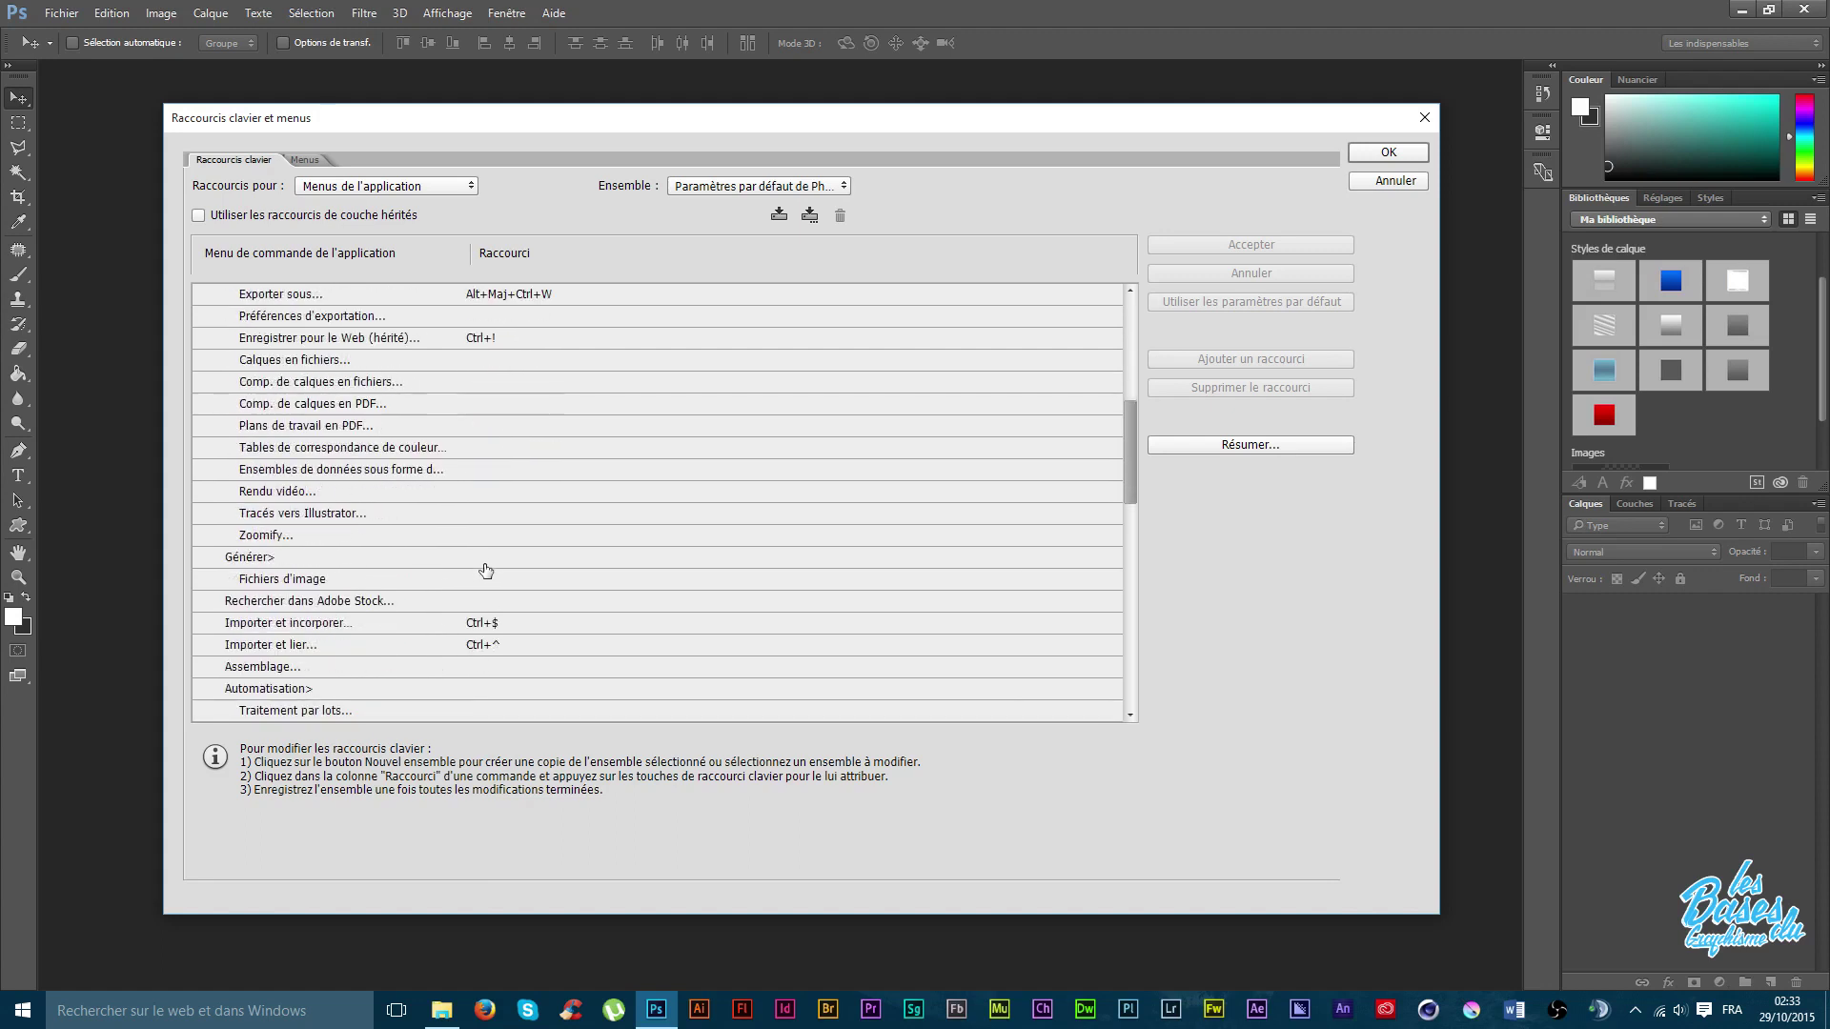
pyautogui.click(479, 650)
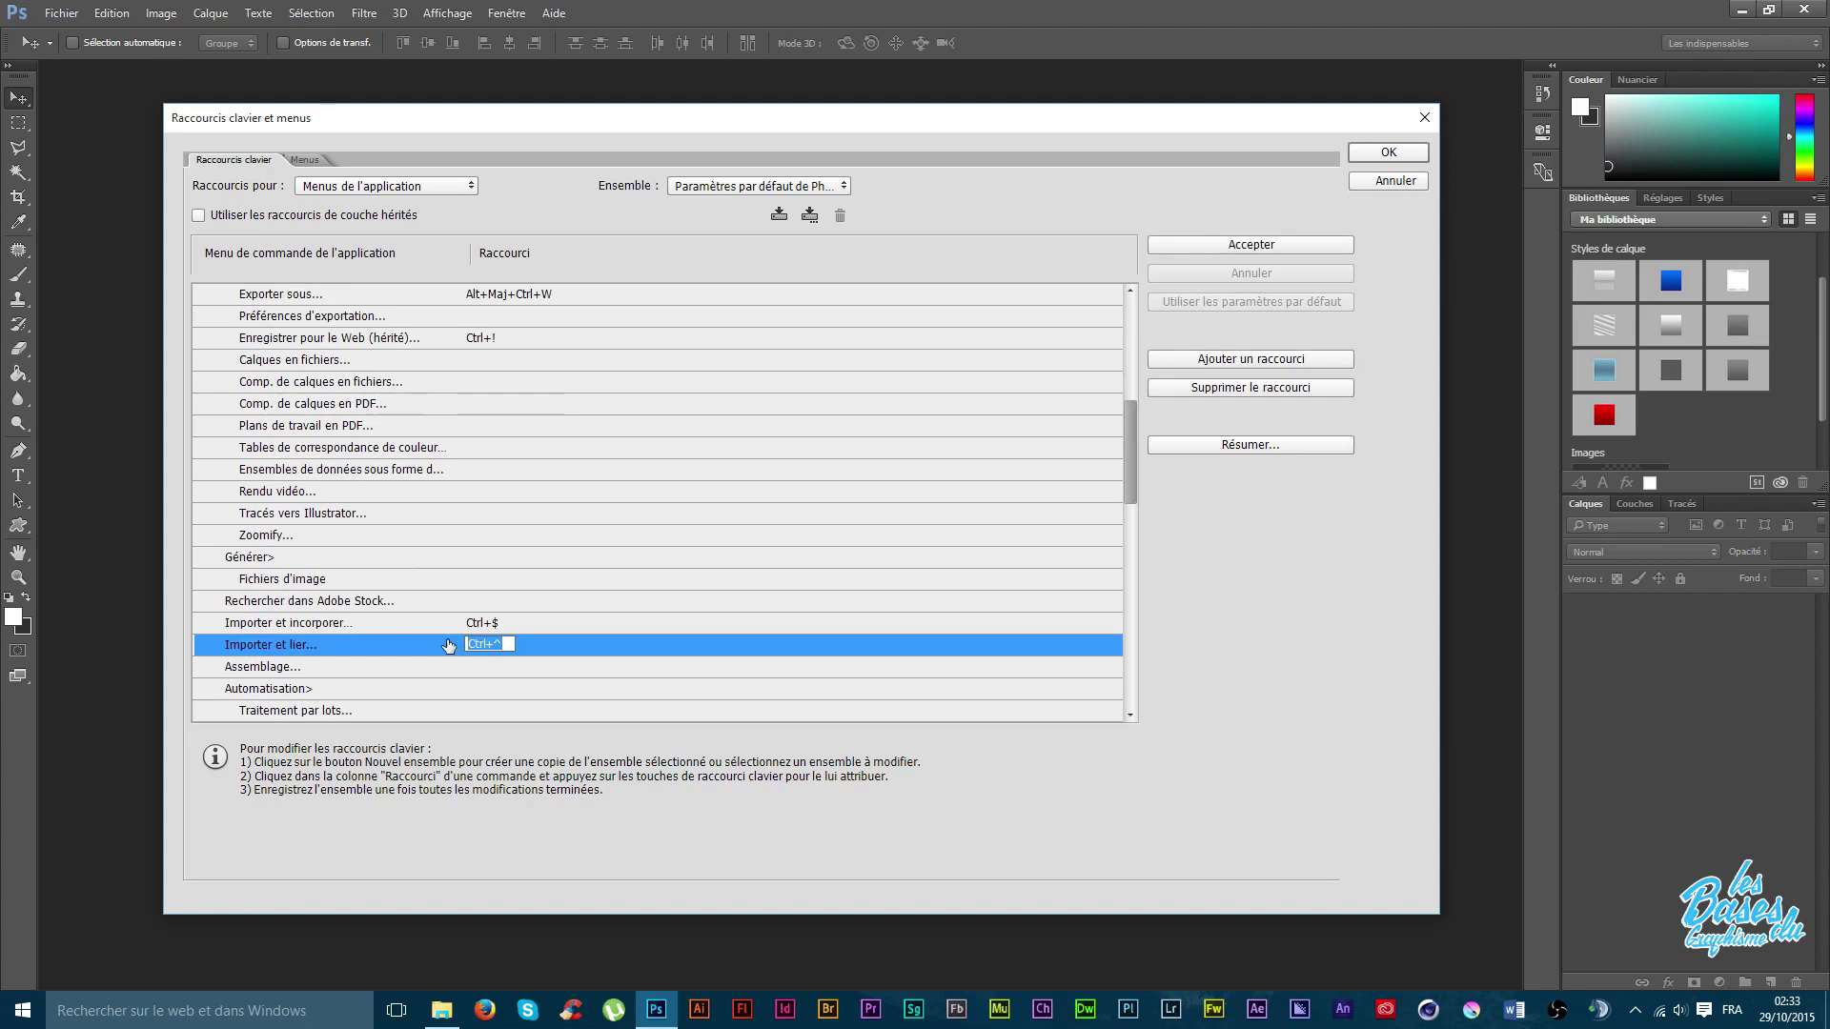
# Try Ctrl+: for Importer et lier, restore Ctrl+^, and keep Importer et incorporer on Ctrl+$.
pyautogui.hotkey('ctrl', ':')
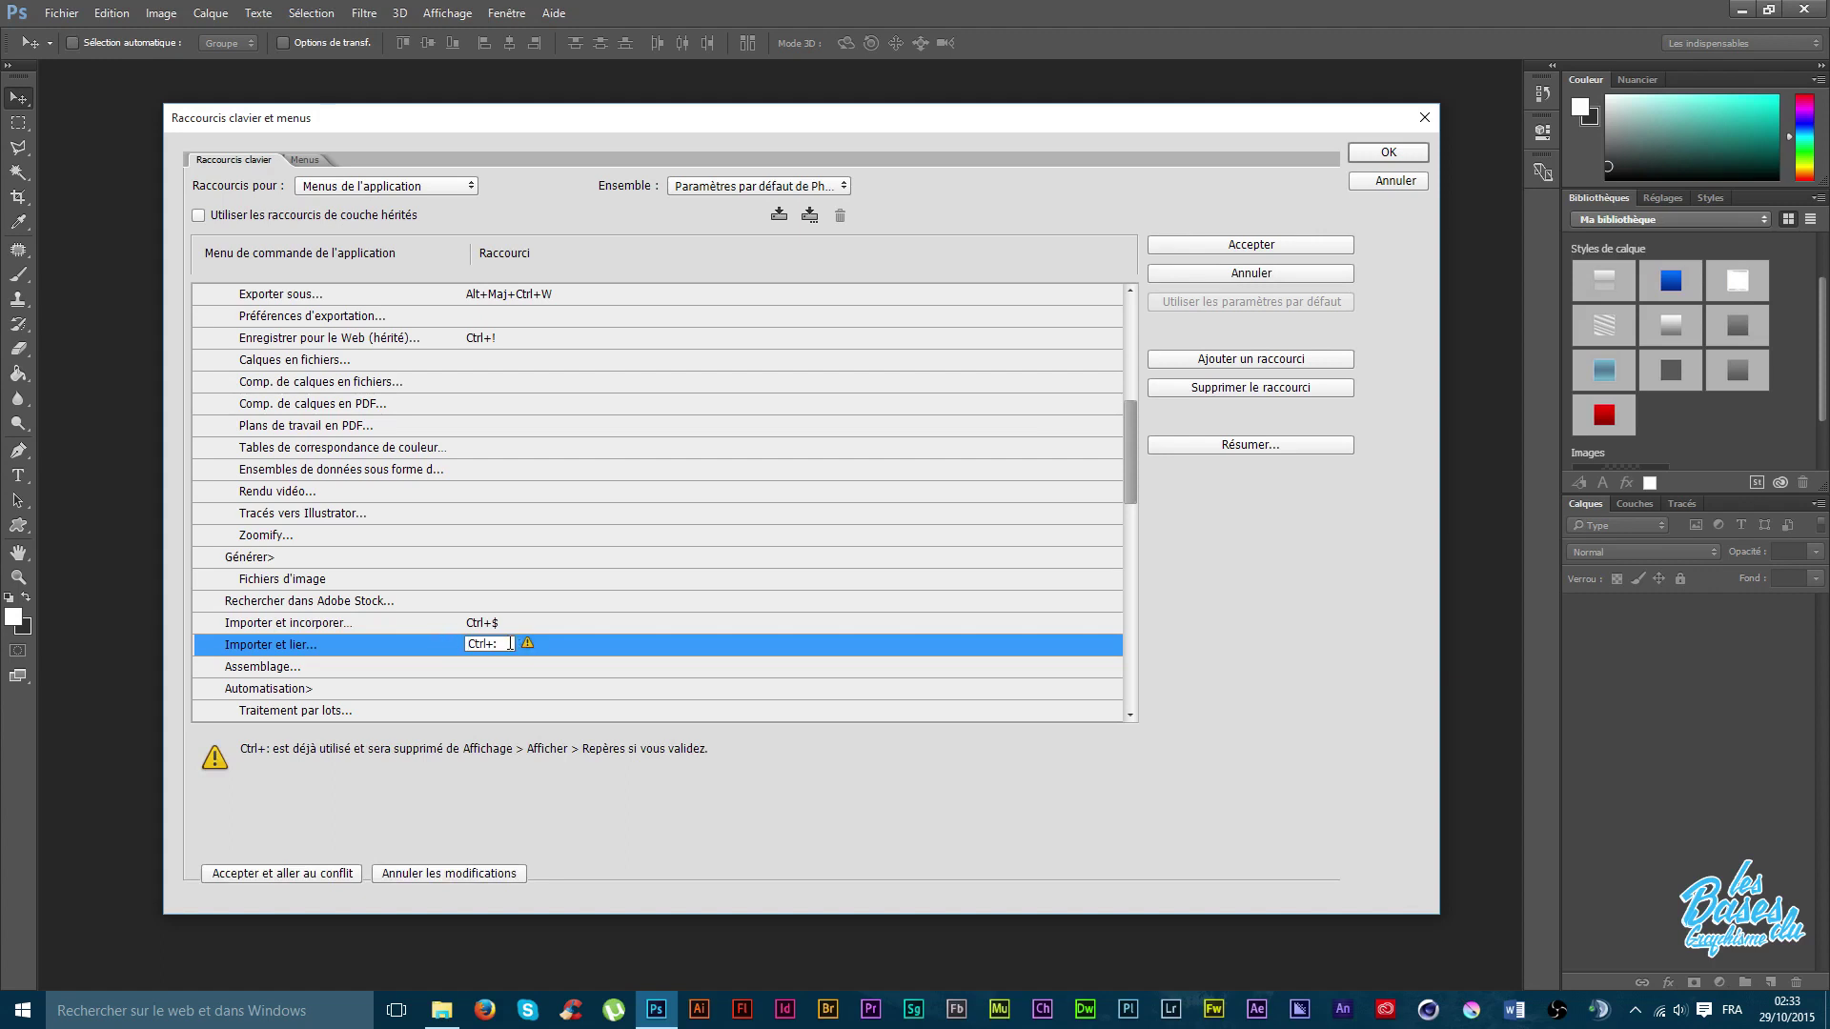
pyautogui.click(510, 644)
pyautogui.hotkey('ctrl', '^')
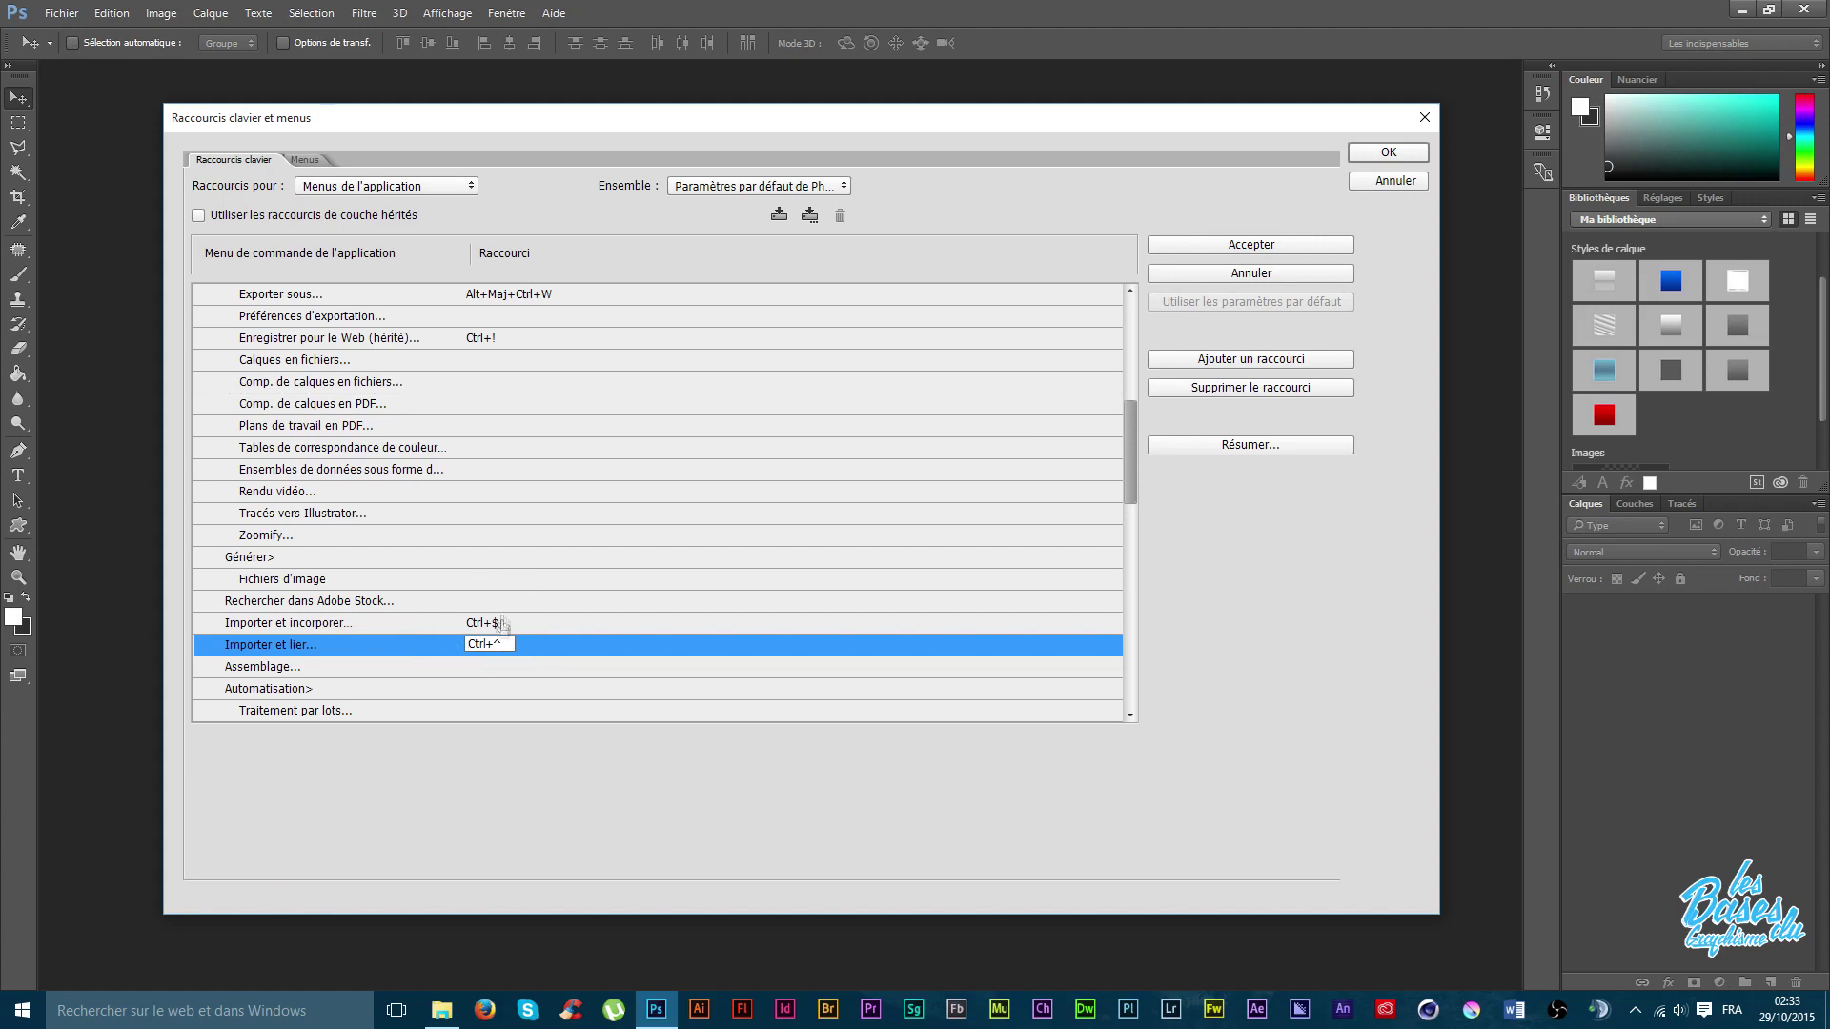
pyautogui.click(486, 624)
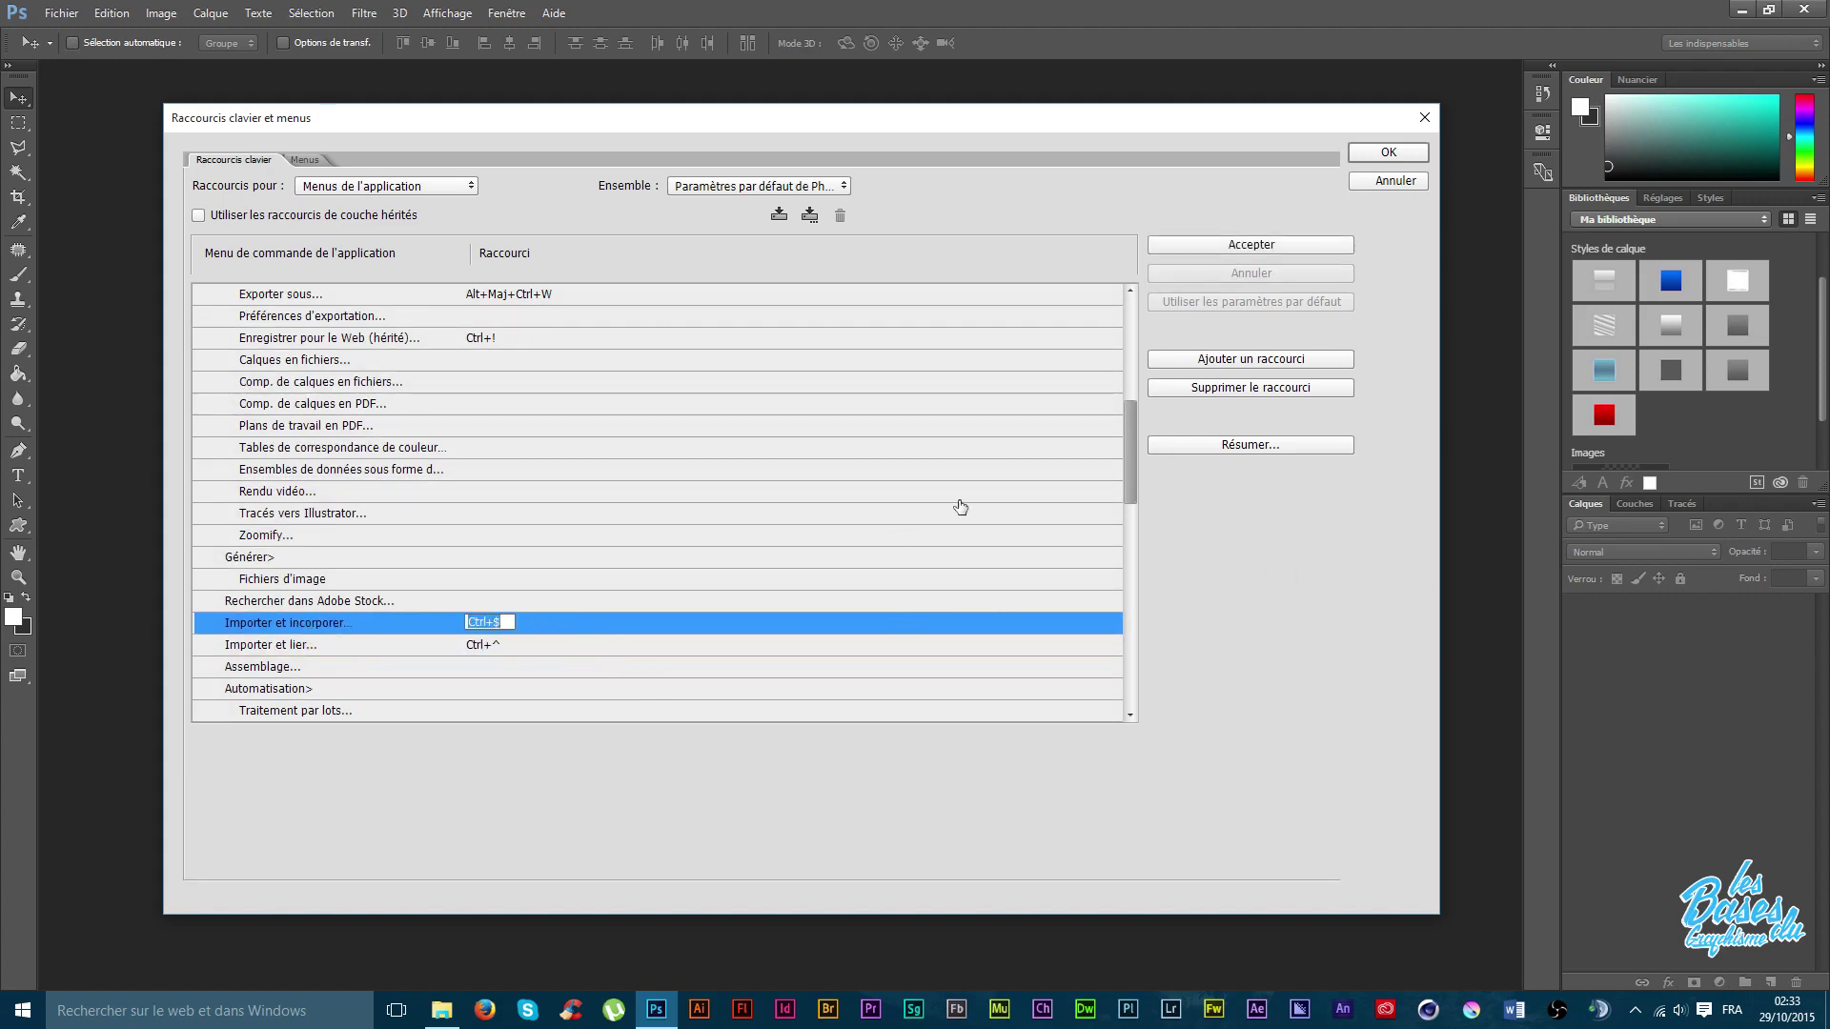
pyautogui.click(1263, 547)
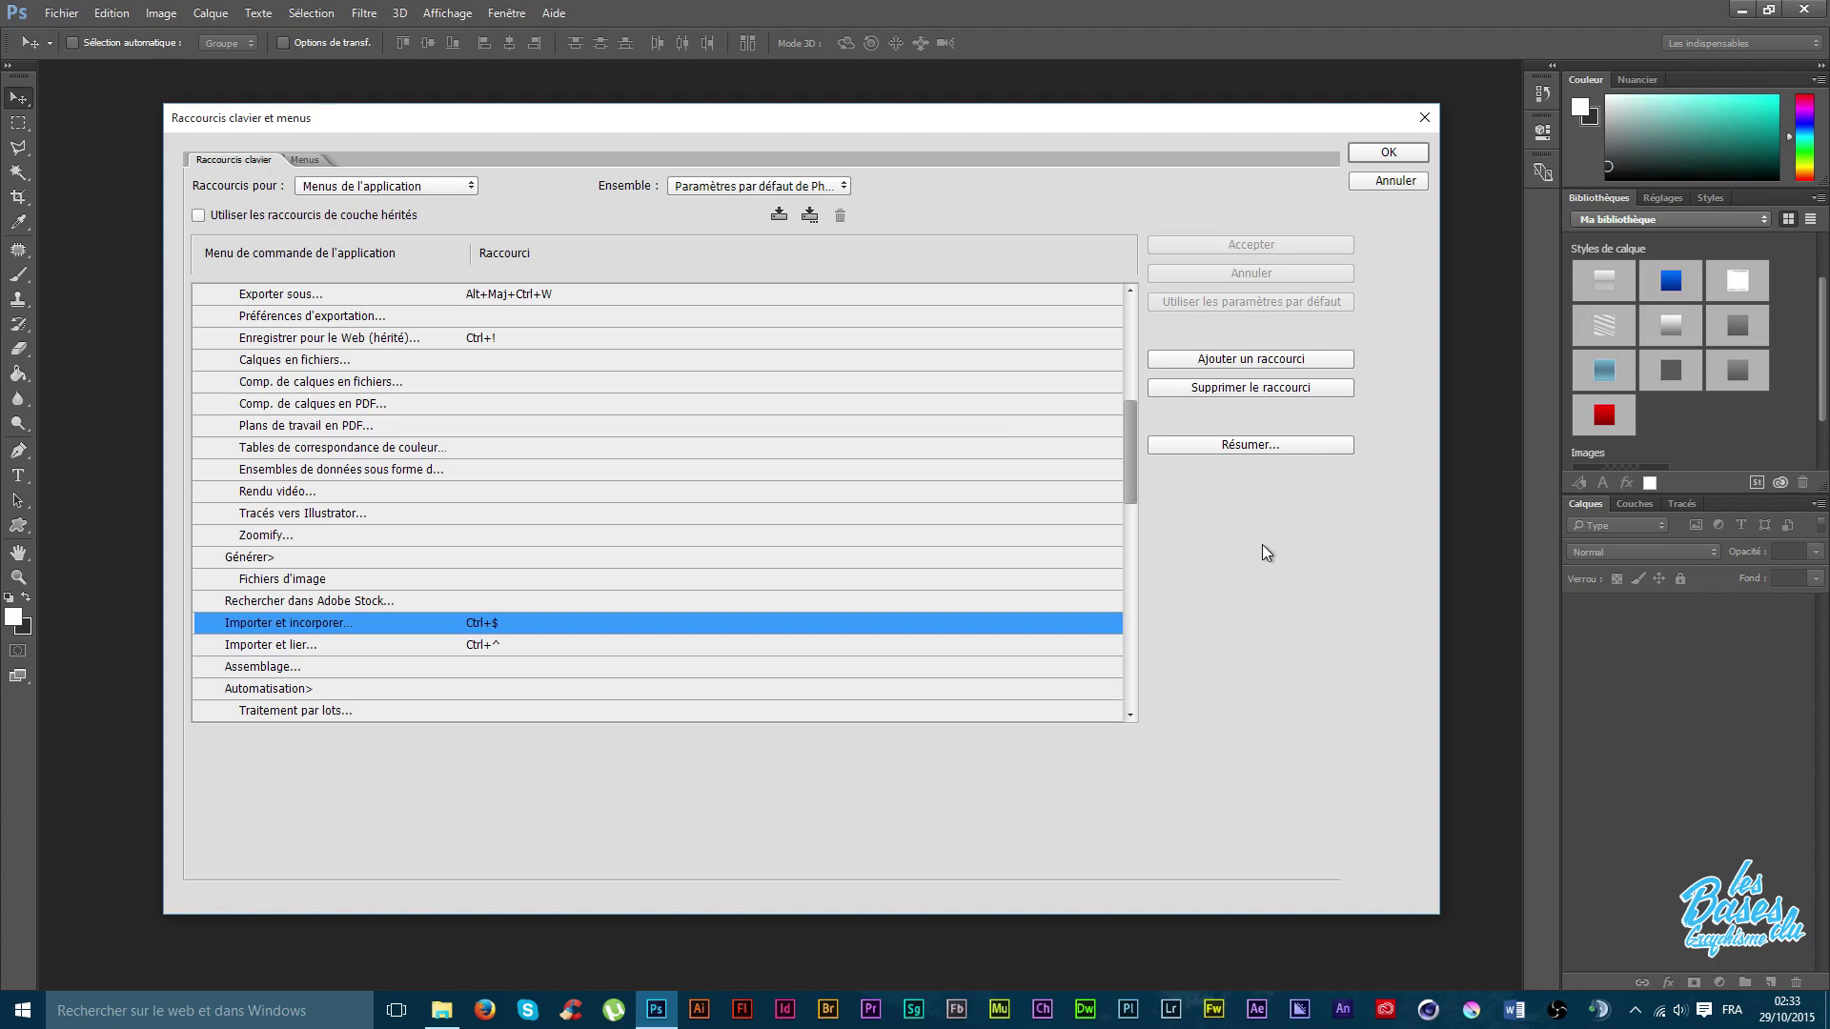
# Collapse the Fichier category and close the shortcuts dialog with OK.
pyautogui.scroll(2, 731, 494)
pyautogui.scroll(2, 727, 486)
pyautogui.scroll(2, 686, 467)
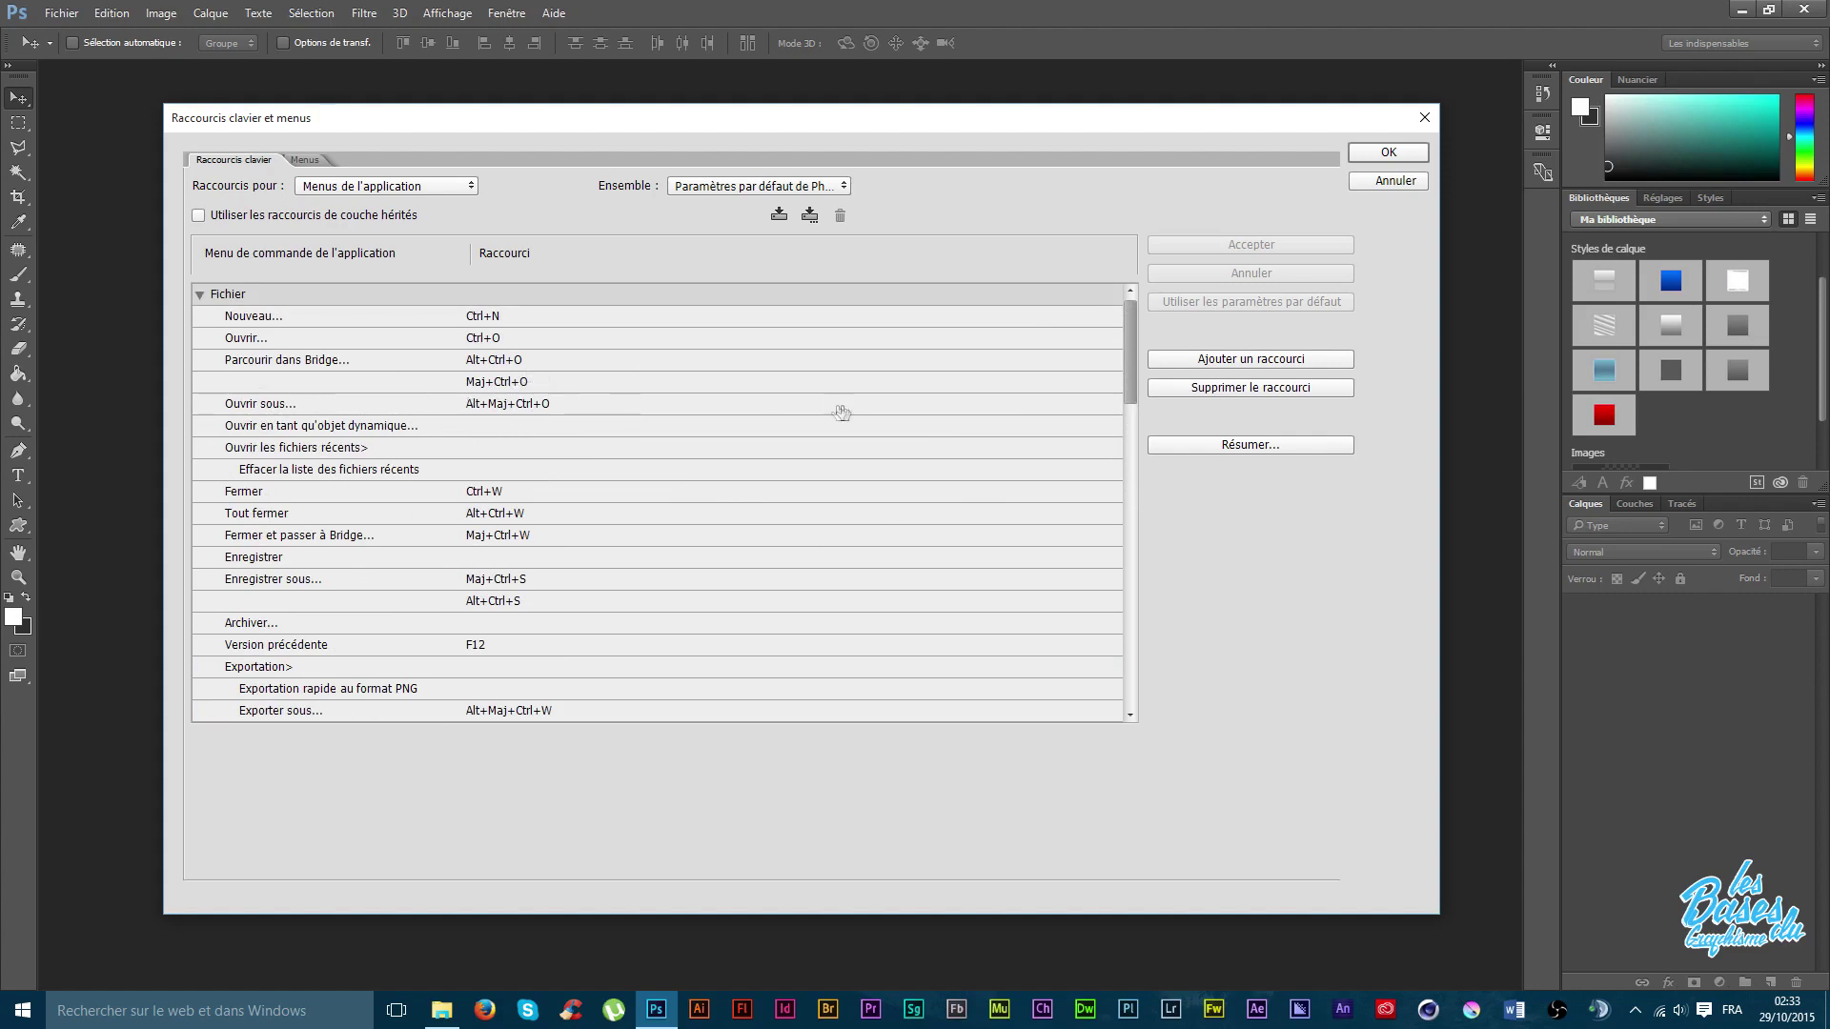
pyautogui.scroll(-3, 810, 420)
pyautogui.scroll(-2, 763, 423)
pyautogui.scroll(5, 744, 419)
pyautogui.moveTo(1167, 120)
pyautogui.mouseDown()
pyautogui.moveTo(1182, 147)
pyautogui.moveTo(1177, 131)
pyautogui.mouseUp()
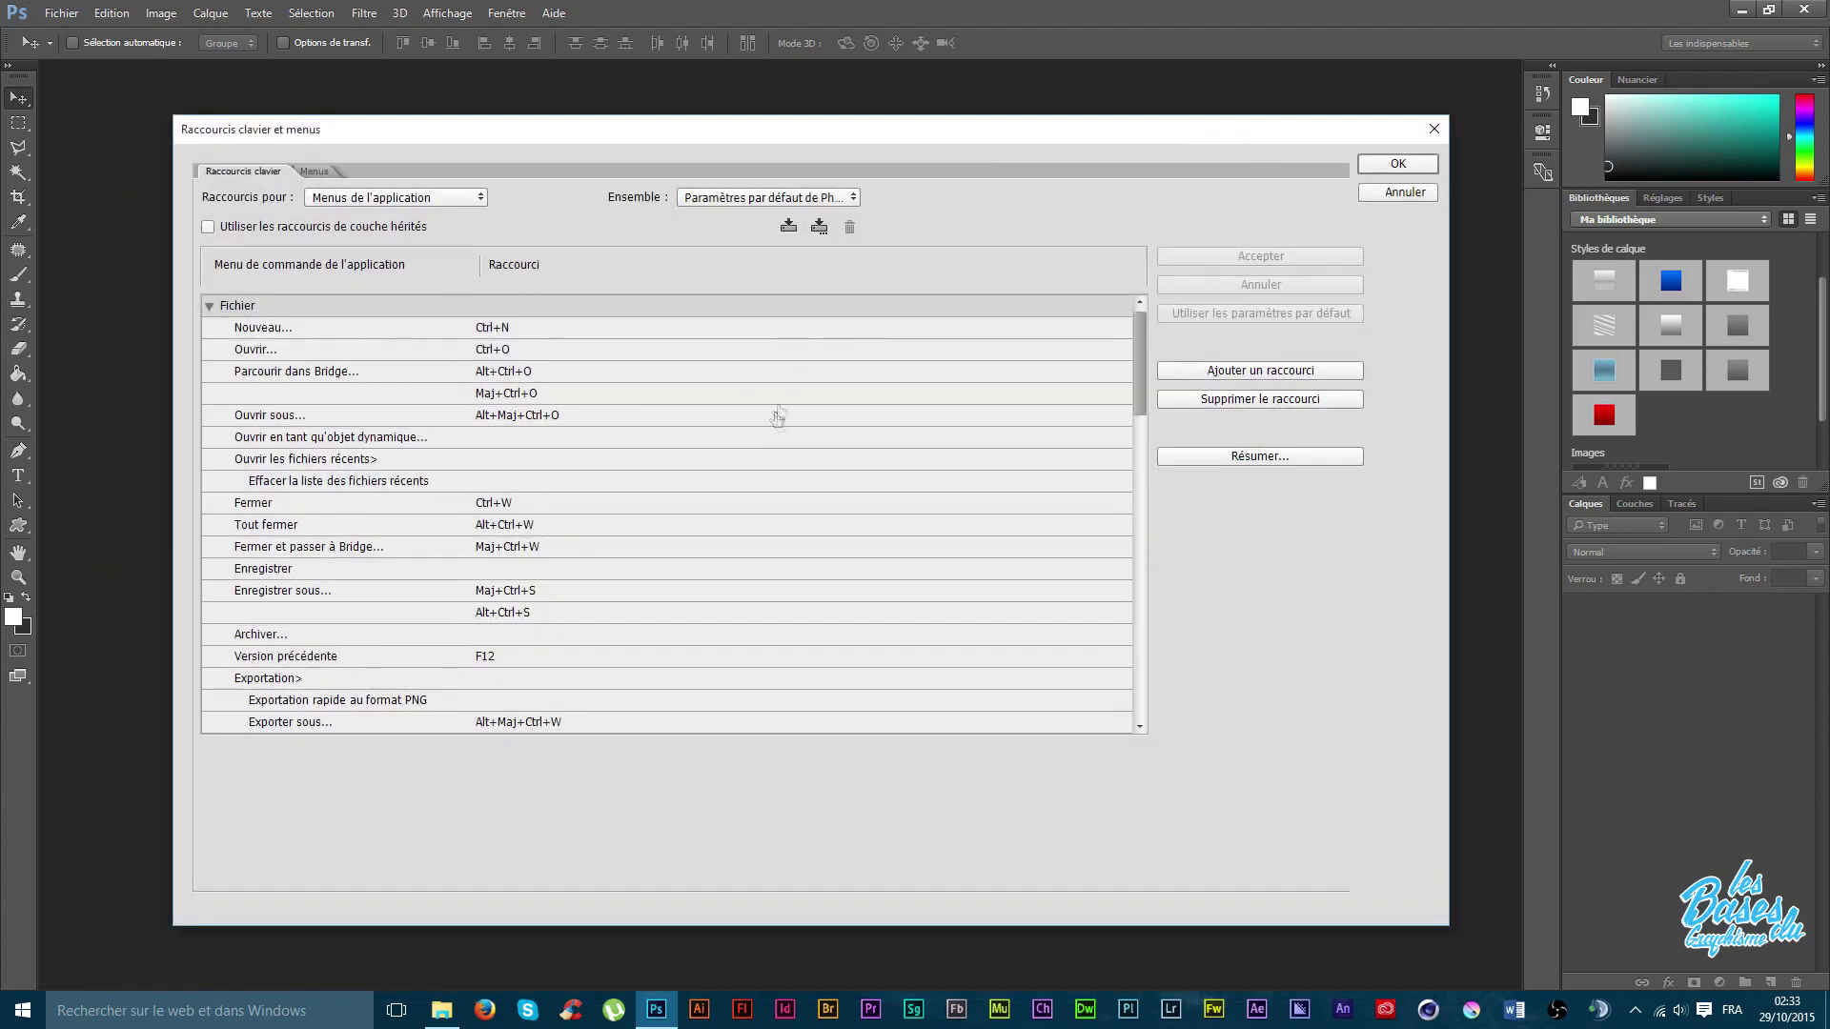
pyautogui.scroll(-1, 715, 400)
pyautogui.scroll(1, 694, 420)
pyautogui.click(209, 307)
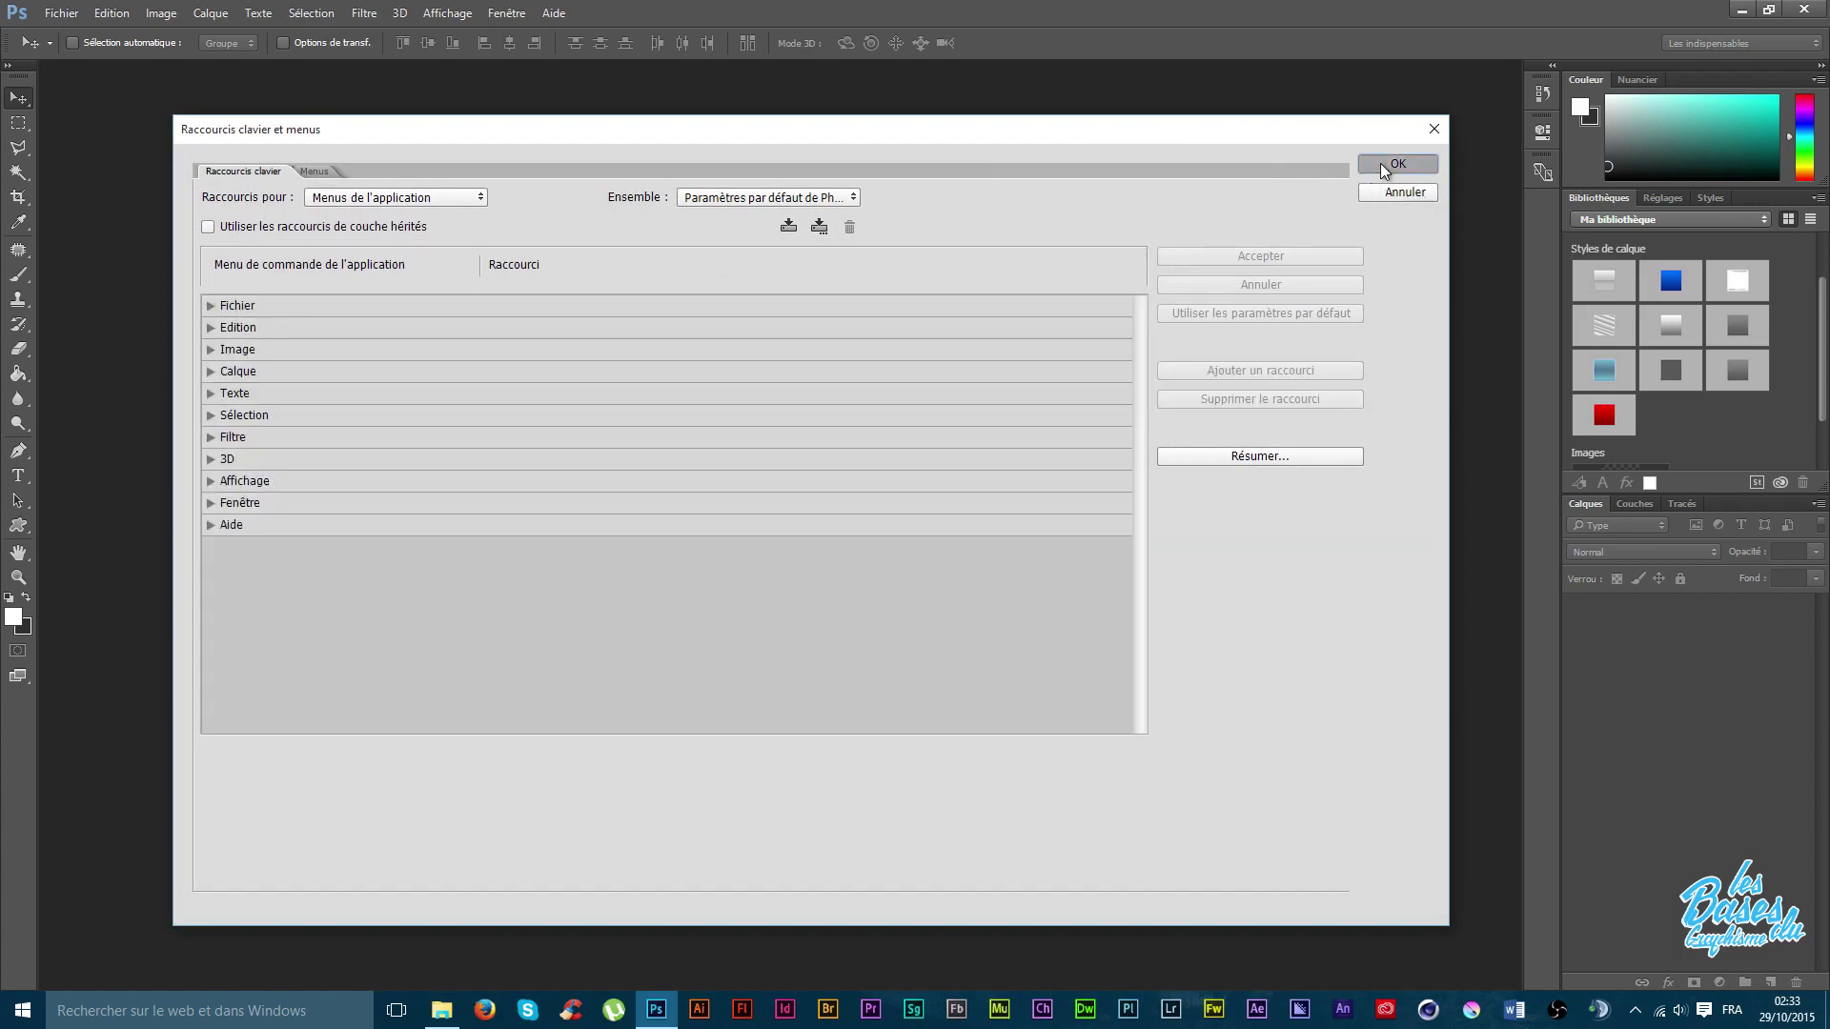
pyautogui.click(1379, 164)
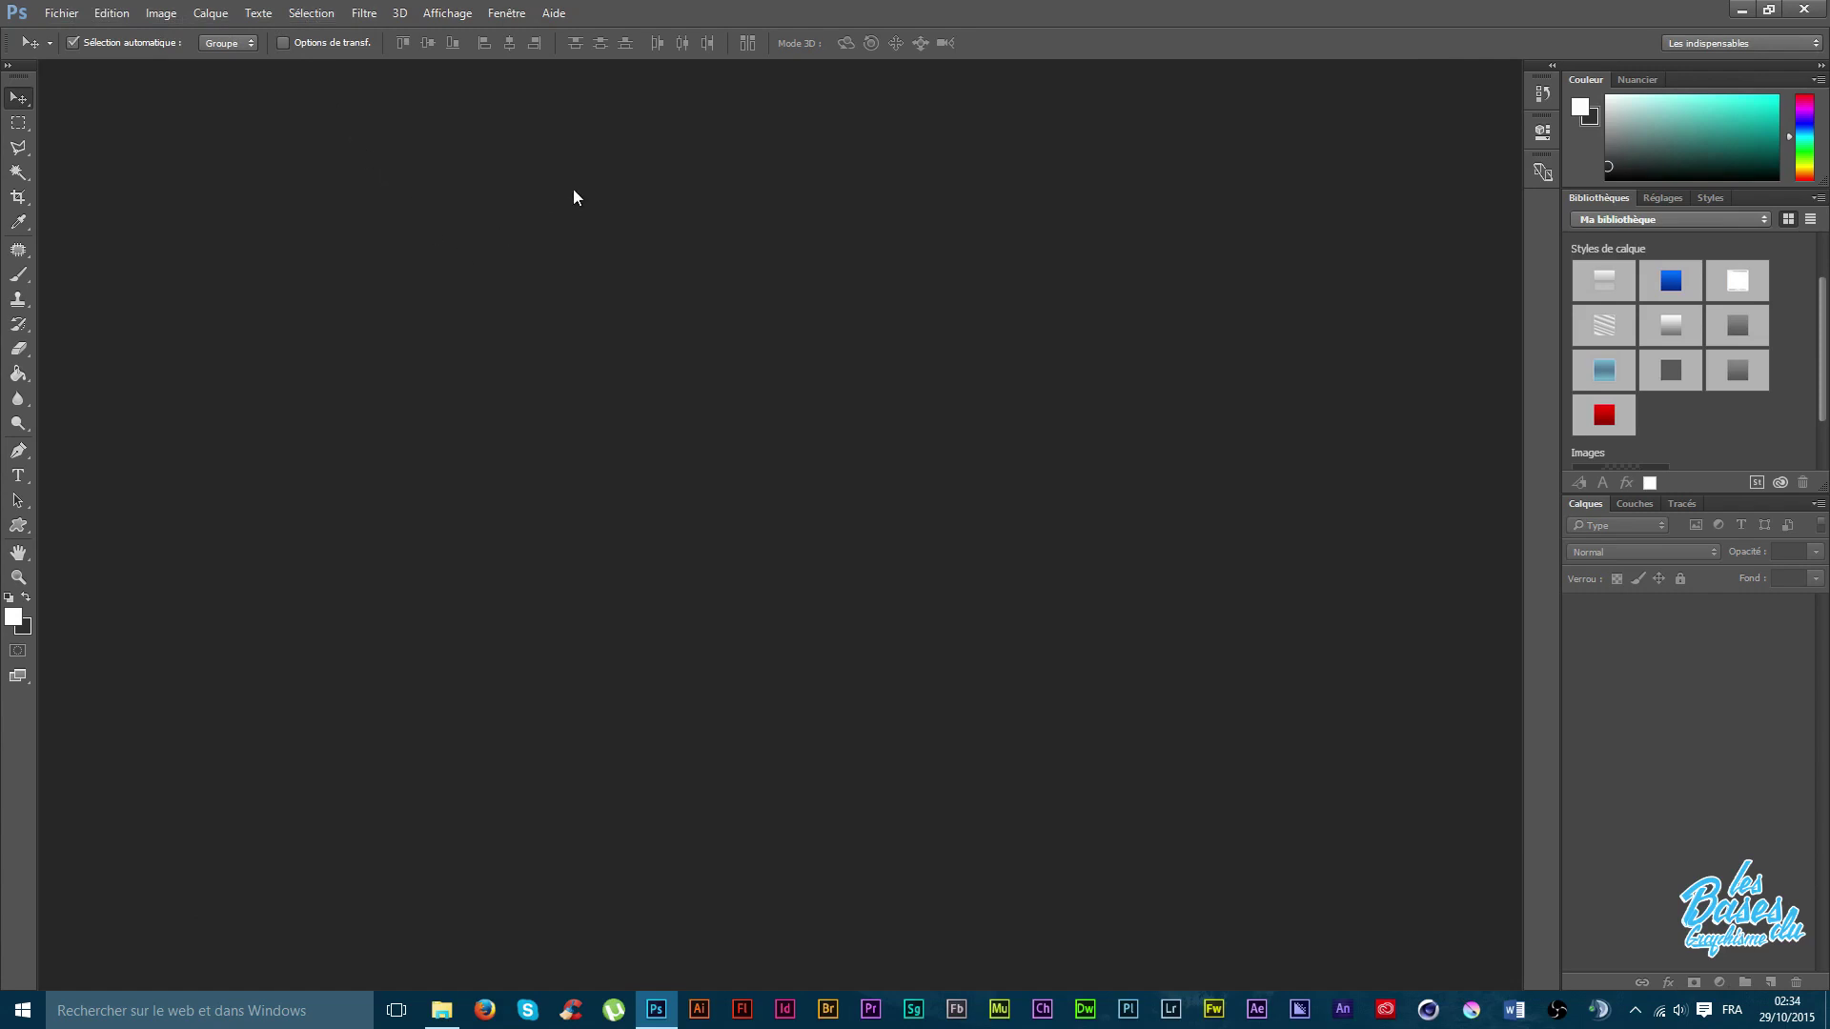
# Start a new document with Ctrl+N and name it 'Overlay Tutoriel LBDG'.
pyautogui.hotkey('ctrl', 'n')
pyautogui.moveTo(627, 226); pyautogui.dragTo(536, 234)
pyautogui.click(682, 270)
pyautogui.moveTo(682, 269); pyautogui.dragTo(510, 275)
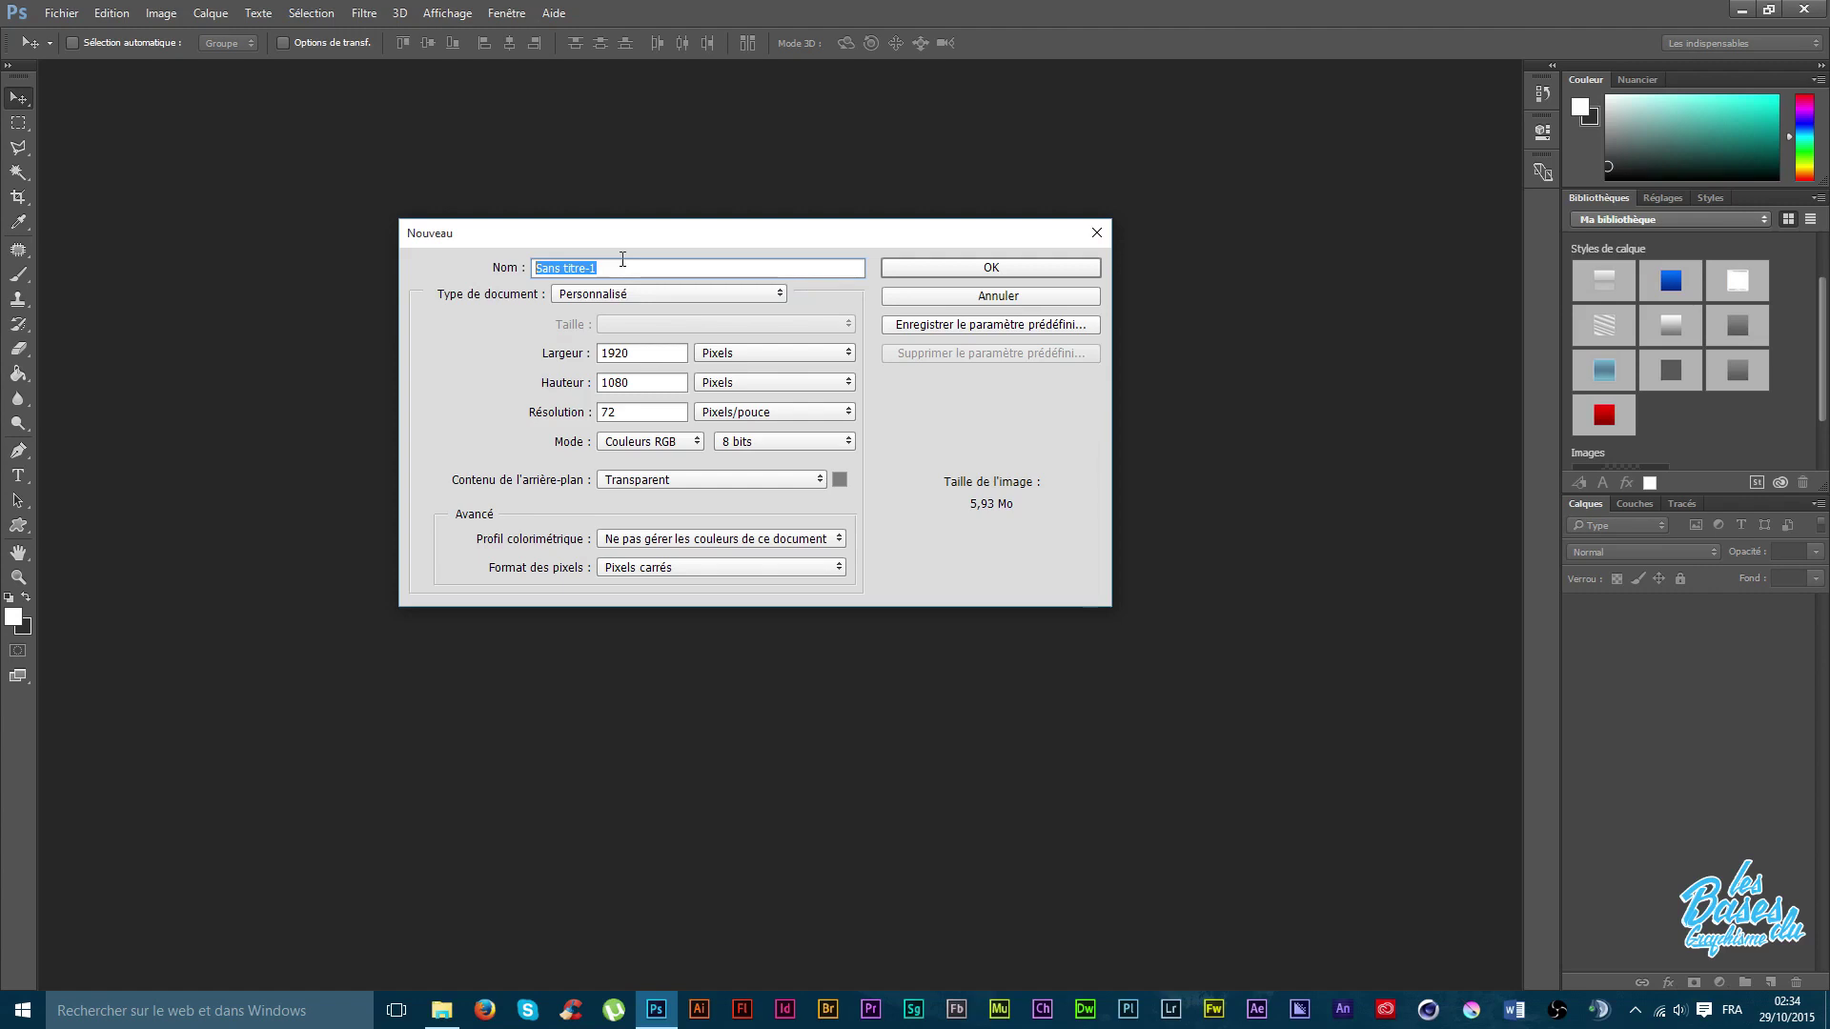
pyautogui.write('Overlay Tutoriel L')
pyautogui.write('BDG')
# Keep the Personnalisé document type with width 1920 in pixels, checking the width units list.
pyautogui.click(591, 294)
pyautogui.click(583, 499)
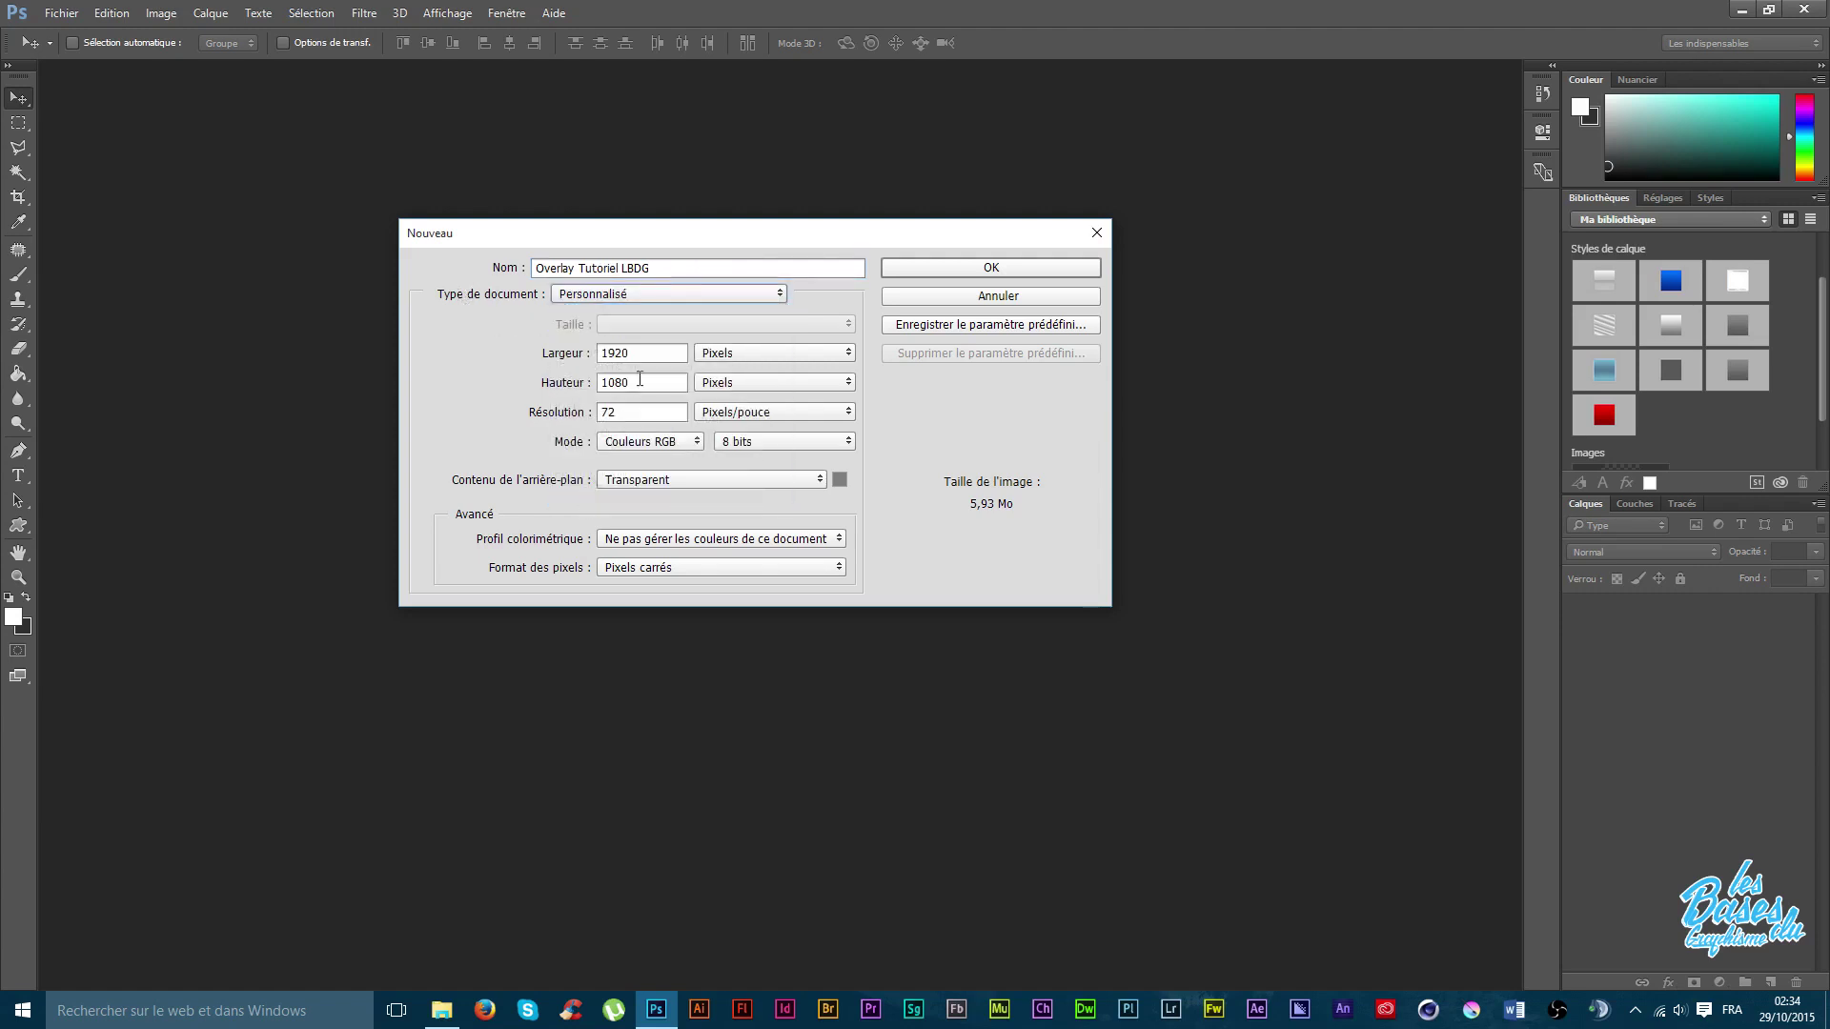
pyautogui.click(753, 349)
pyautogui.click(752, 348)
pyautogui.moveTo(646, 352); pyautogui.dragTo(577, 359)
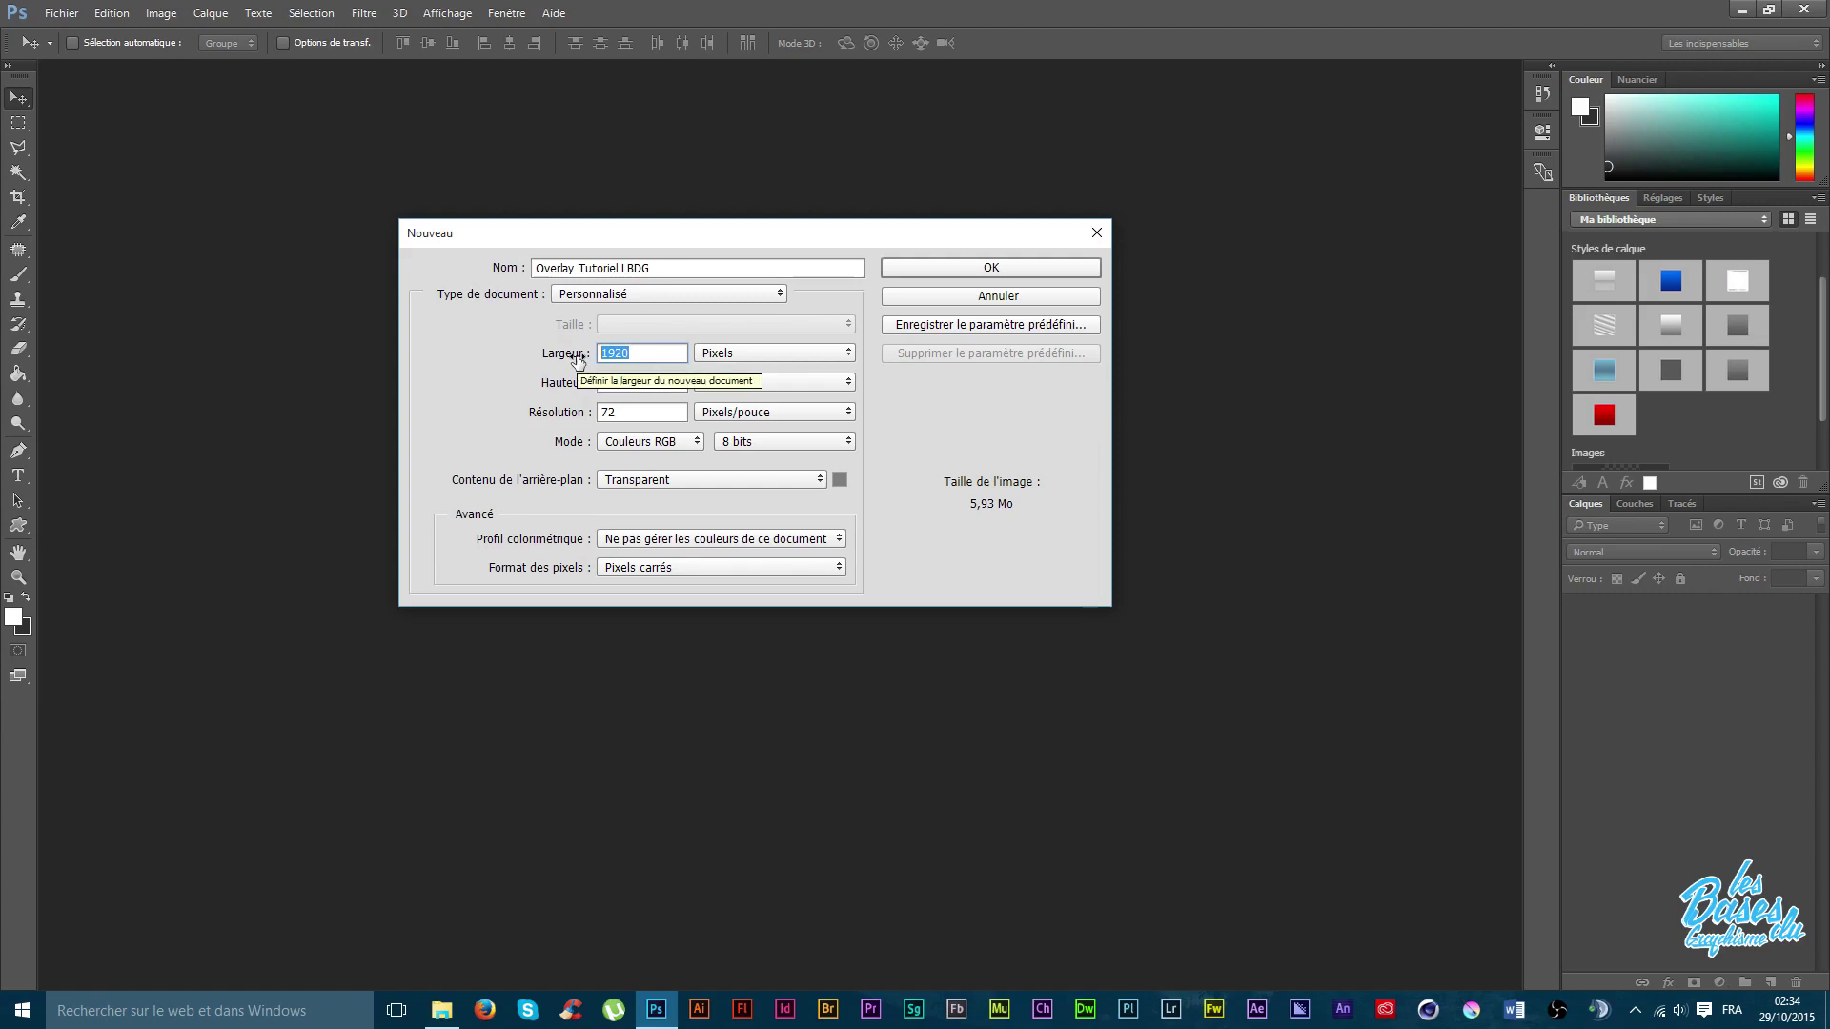
pyautogui.click(640, 358)
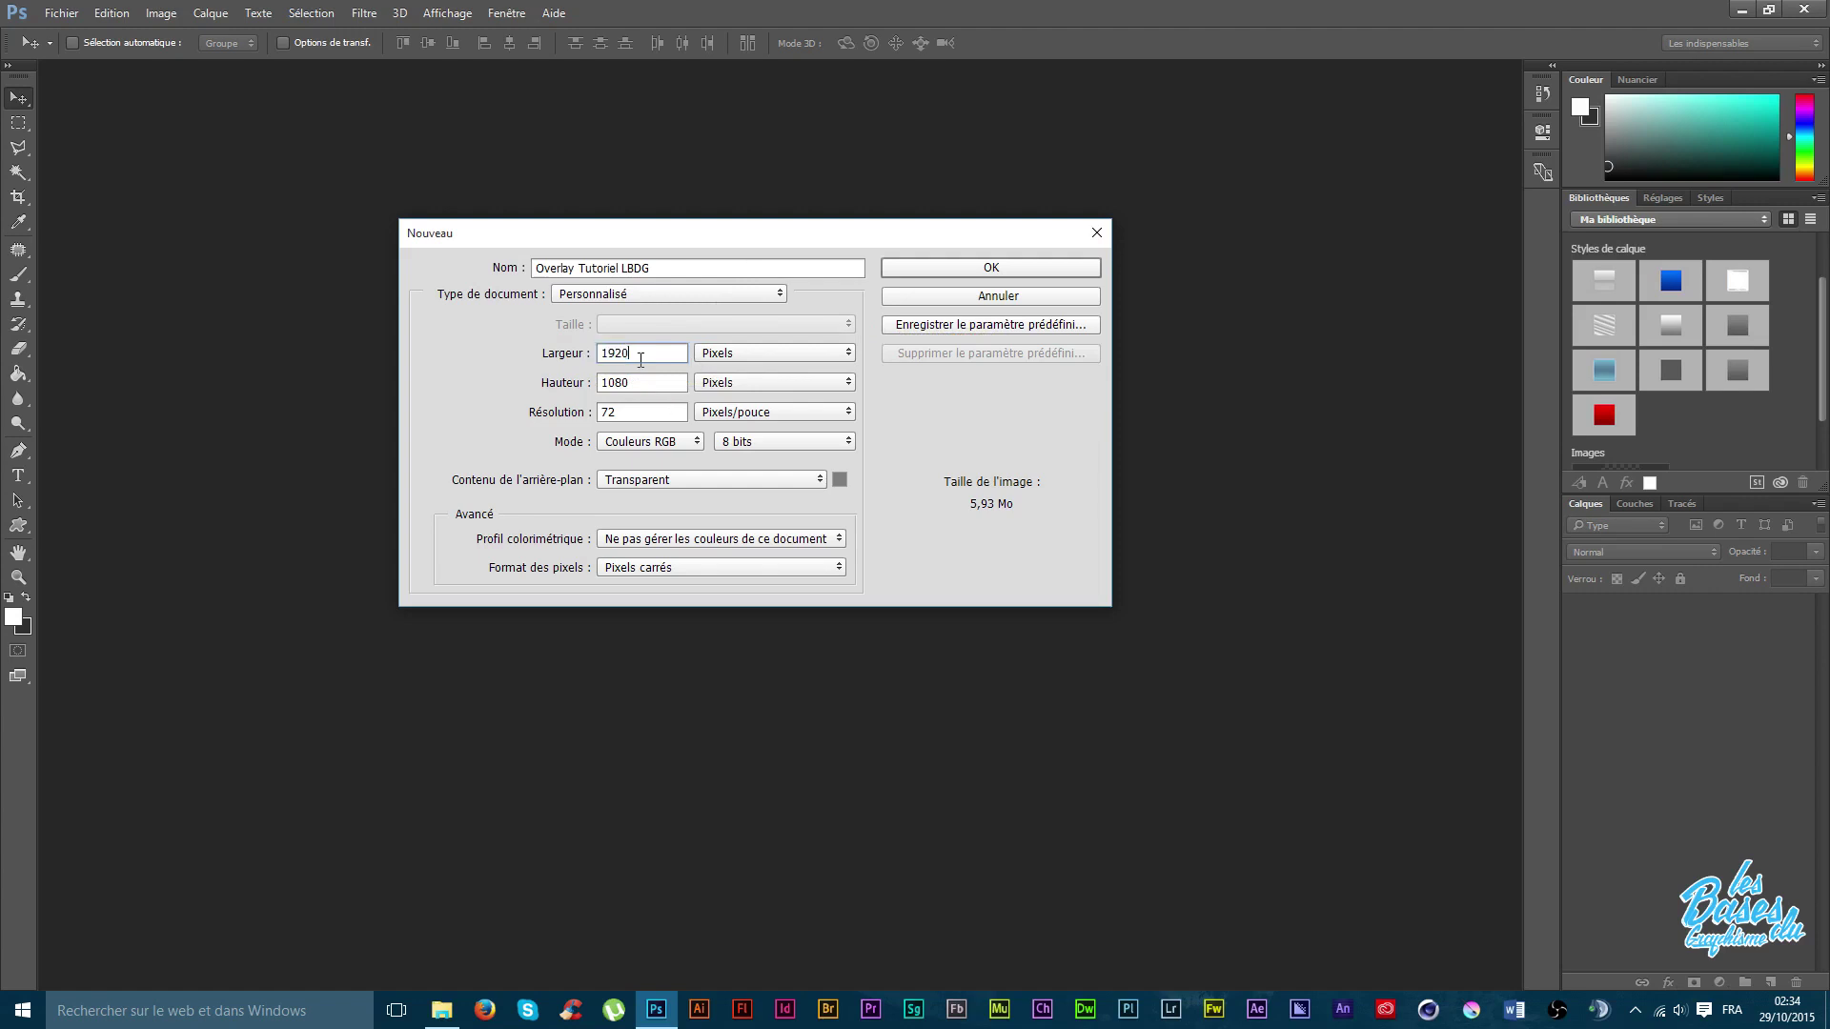
pyautogui.moveTo(640, 358); pyautogui.dragTo(599, 365)
pyautogui.click(641, 355)
pyautogui.click(730, 359)
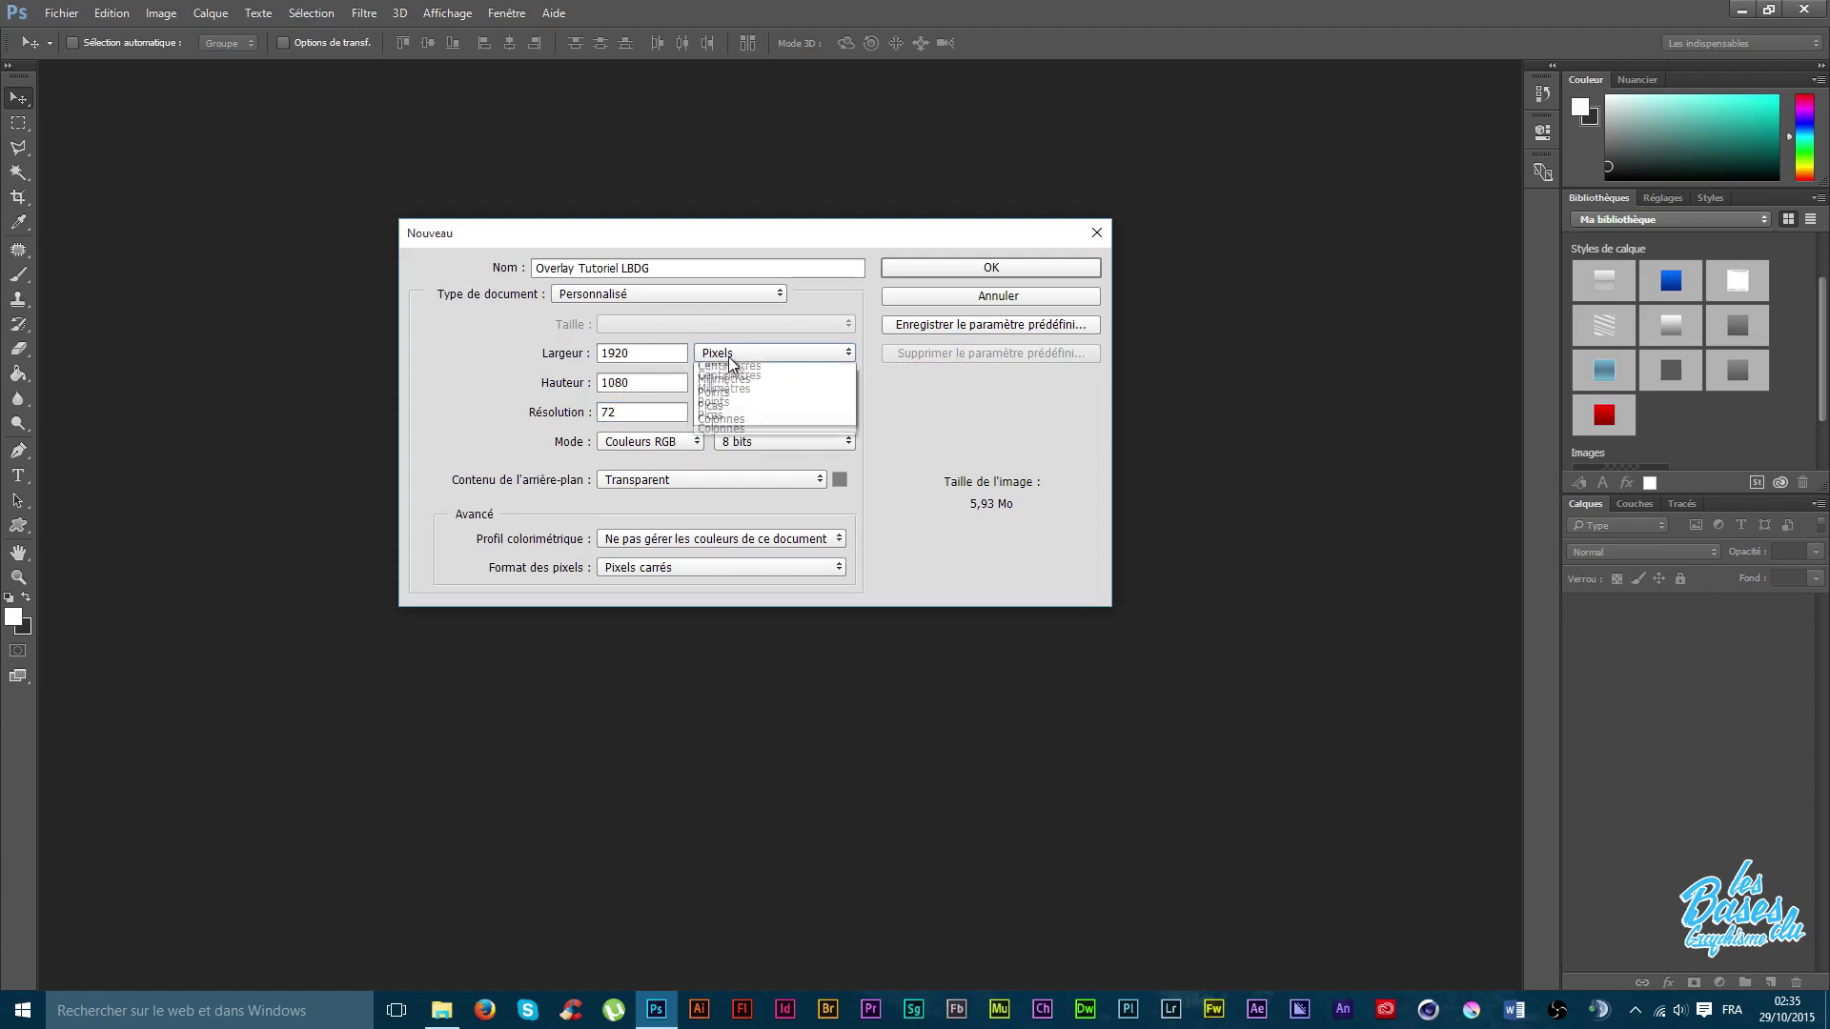
pyautogui.click(729, 358)
pyautogui.click(728, 357)
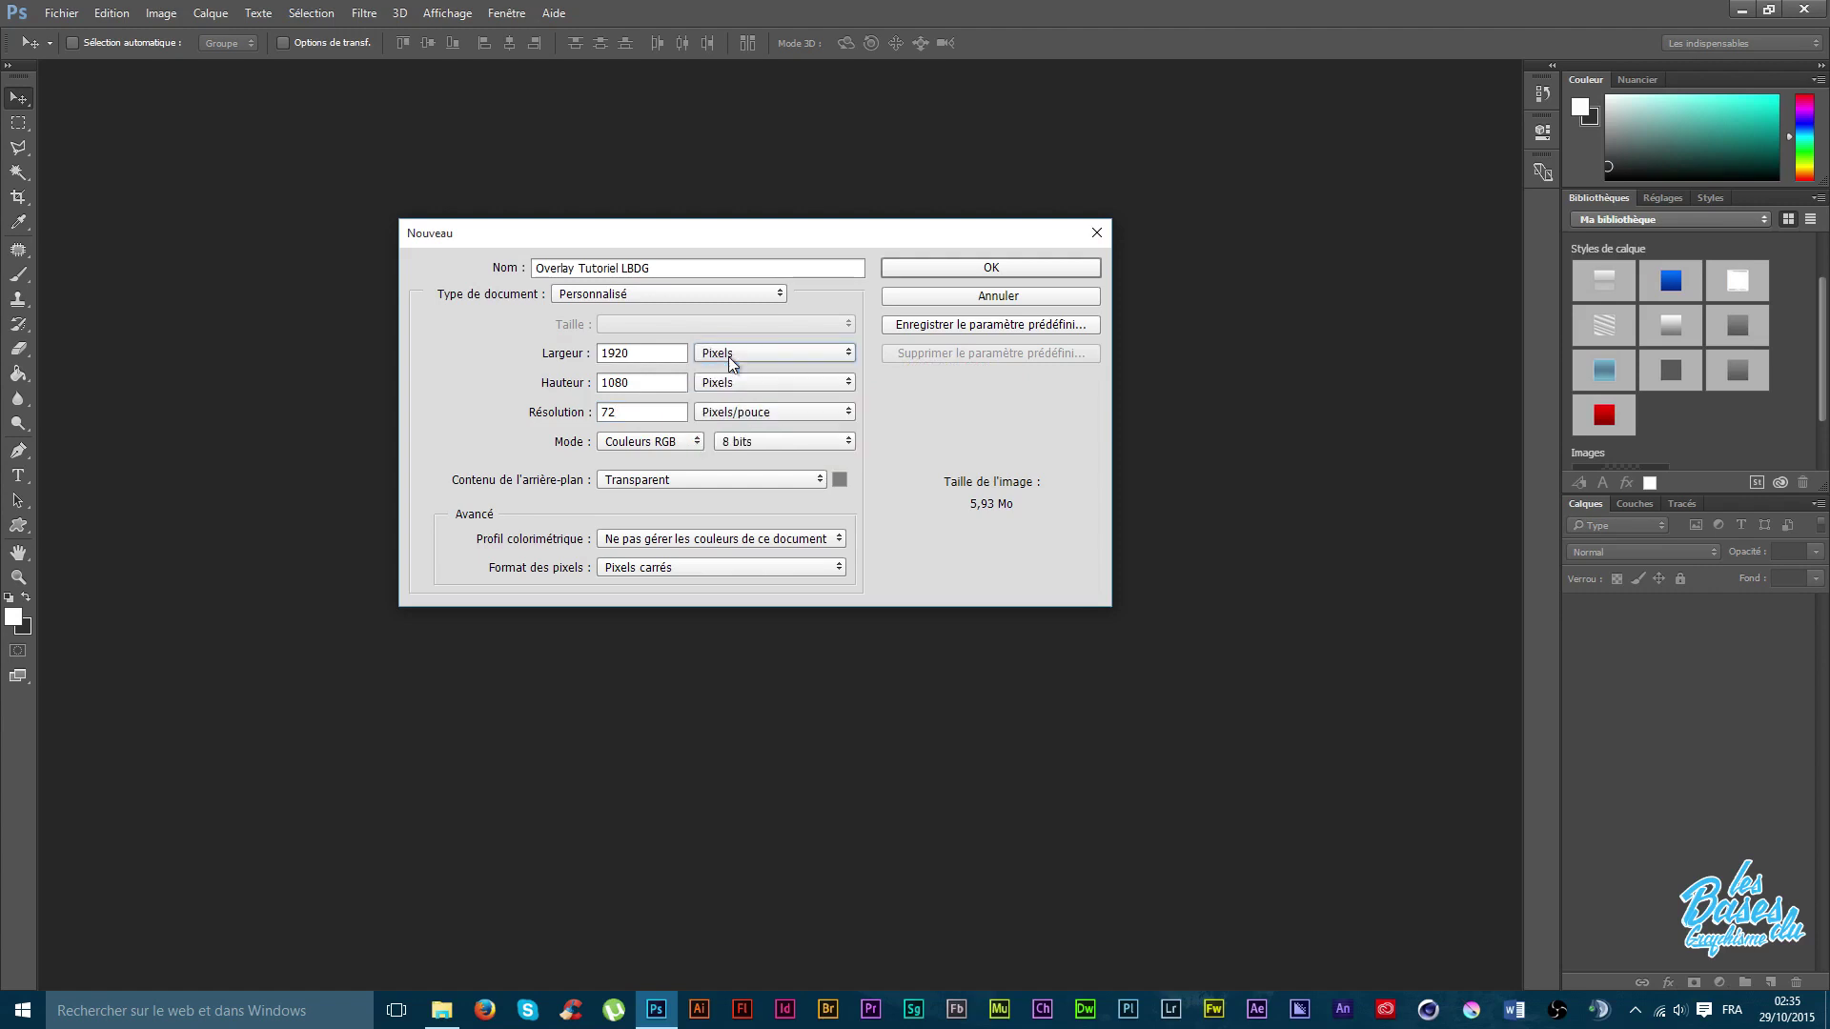
pyautogui.click(728, 357)
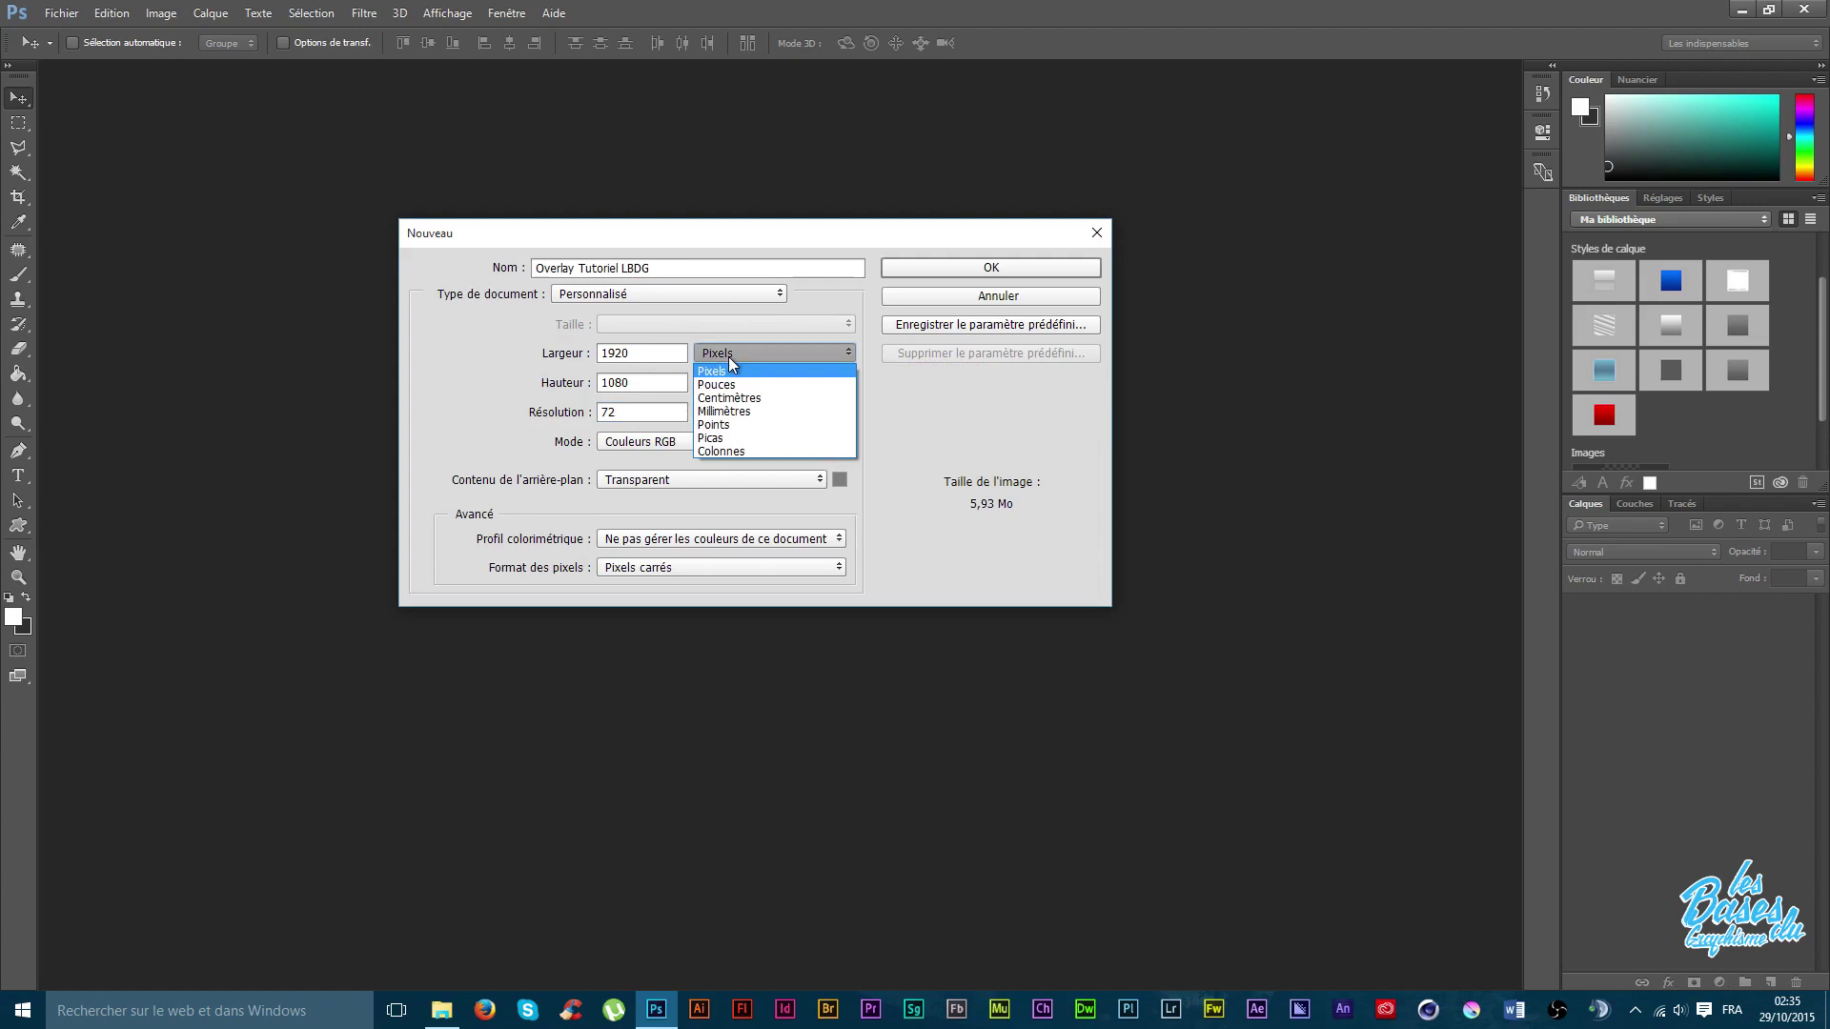
pyautogui.click(730, 362)
pyautogui.click(655, 407)
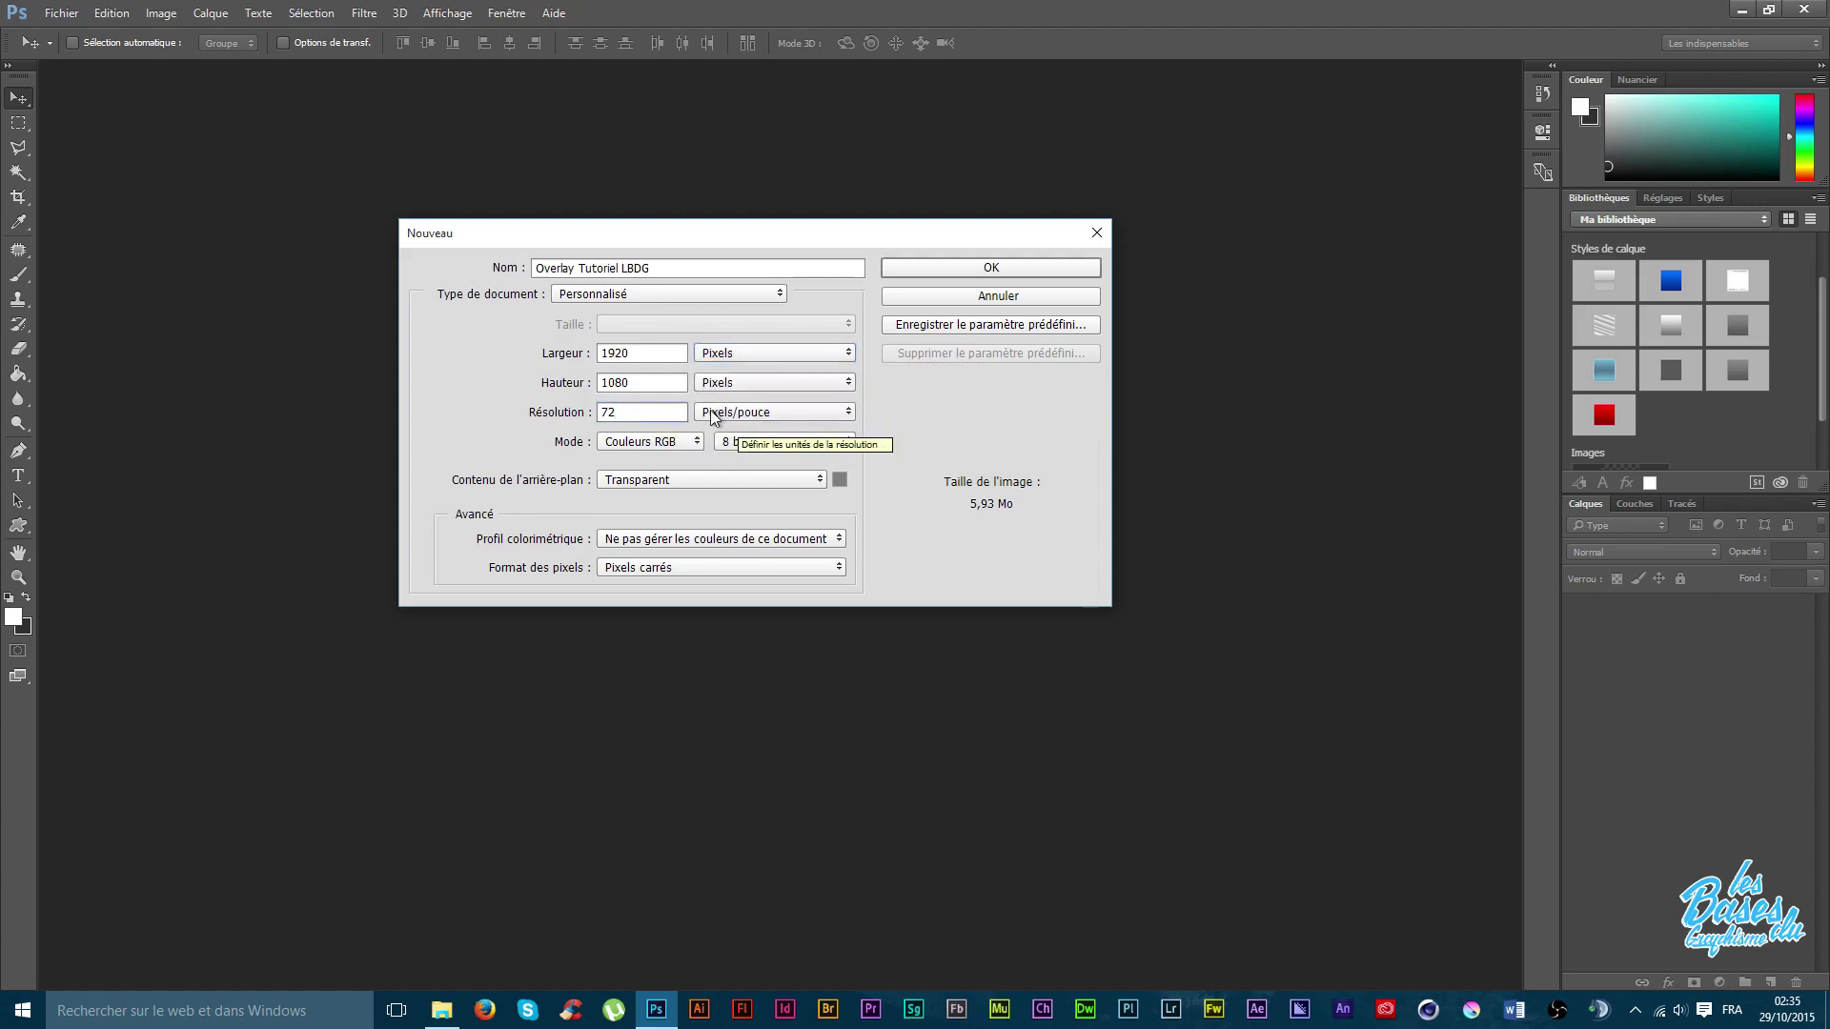
pyautogui.moveTo(644, 412); pyautogui.dragTo(505, 417)
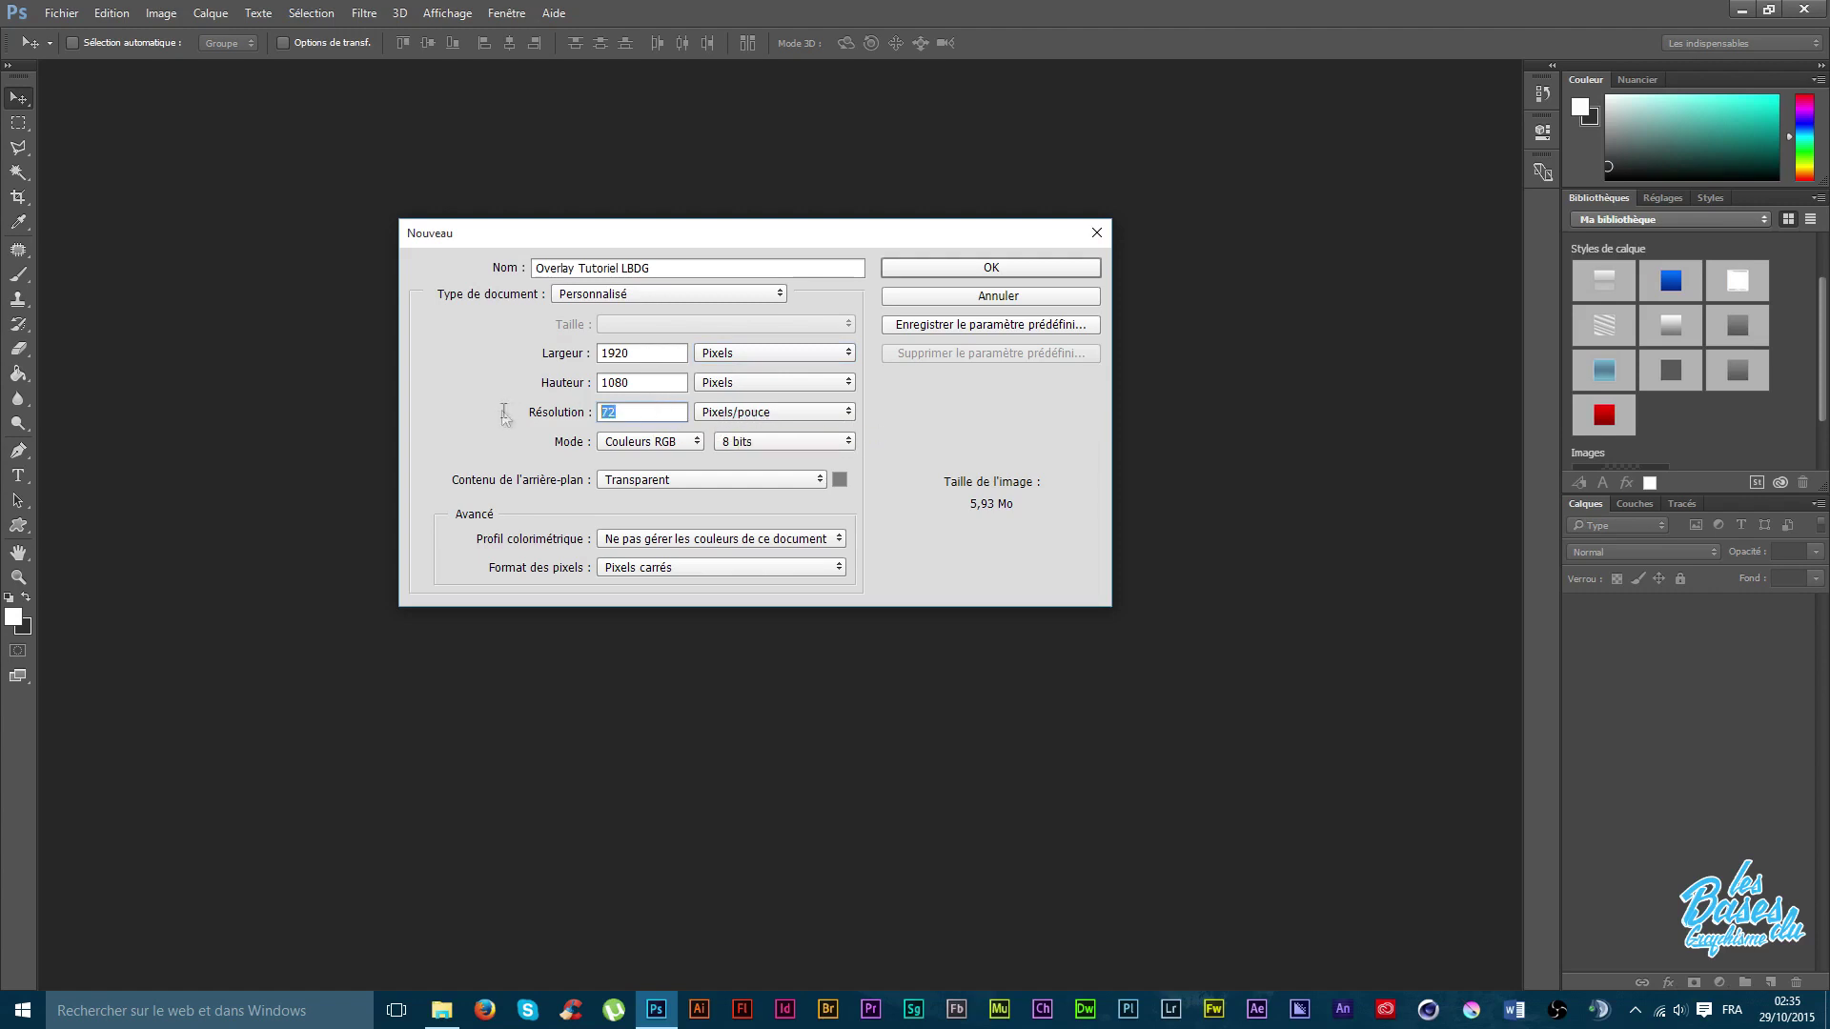
pyautogui.write('50')
pyautogui.moveTo(578, 410); pyautogui.dragTo(471, 381)
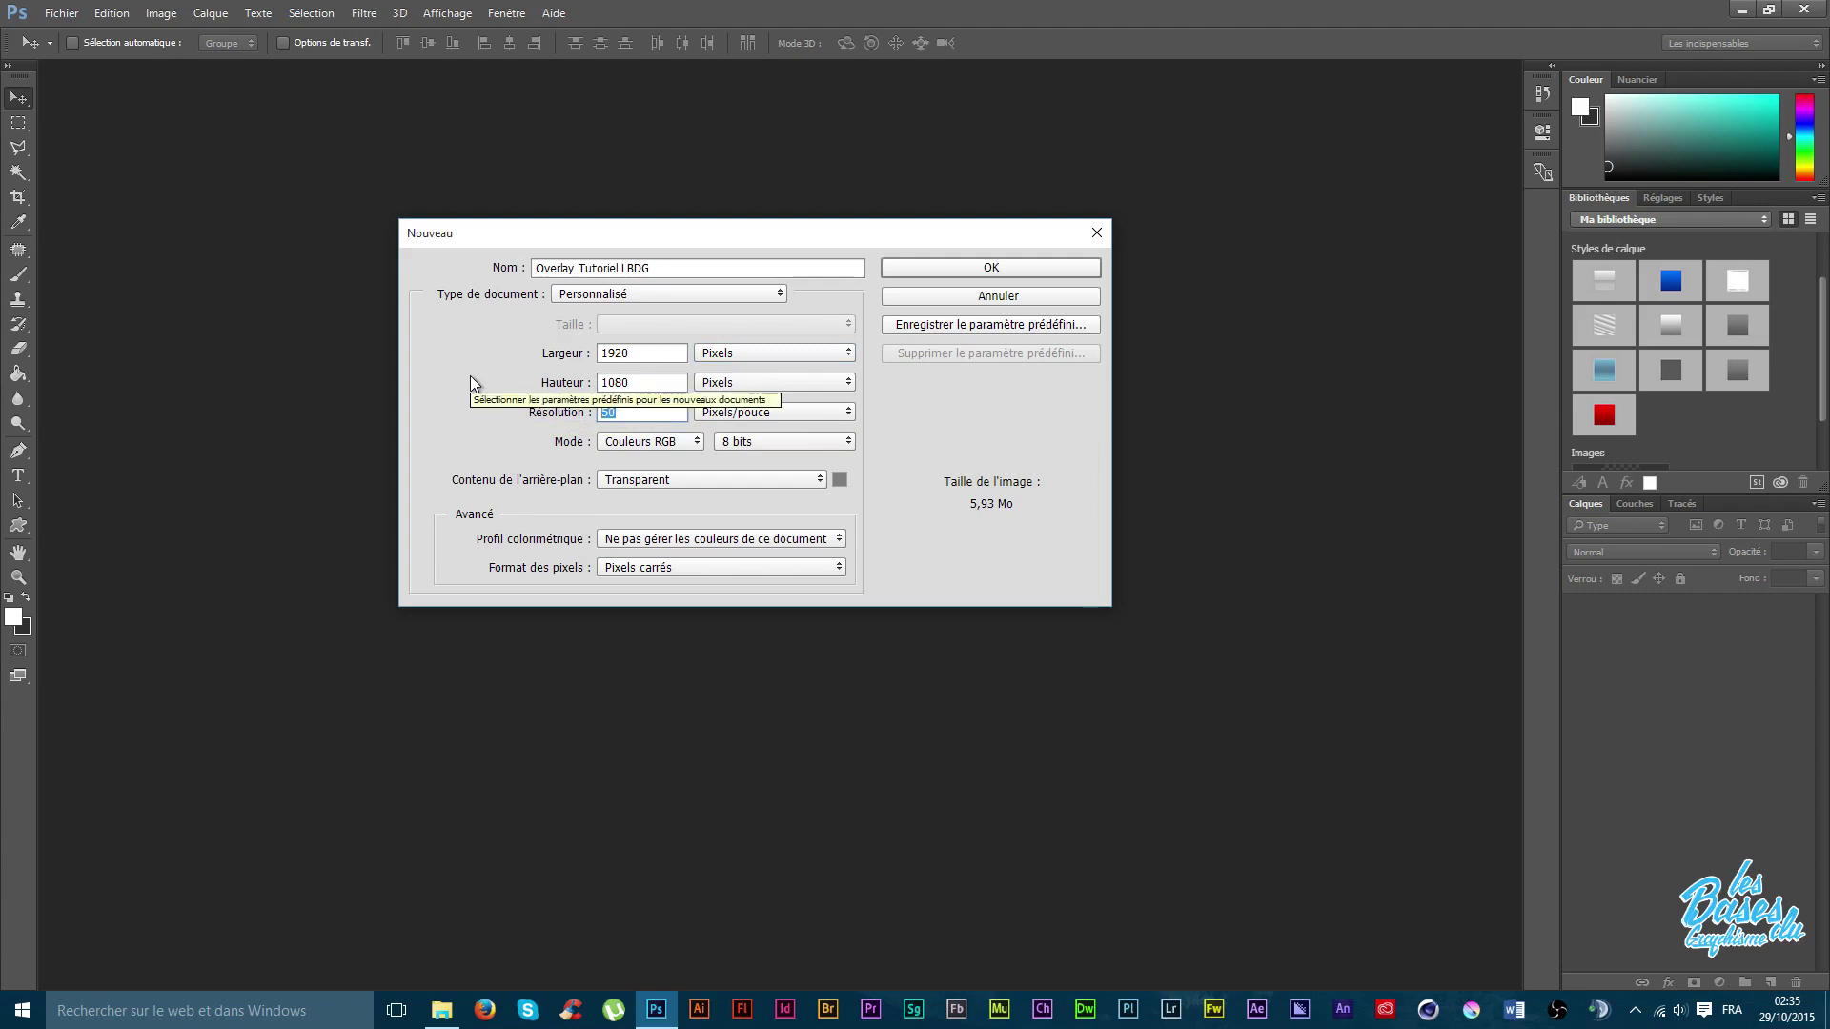
pyautogui.write('700')
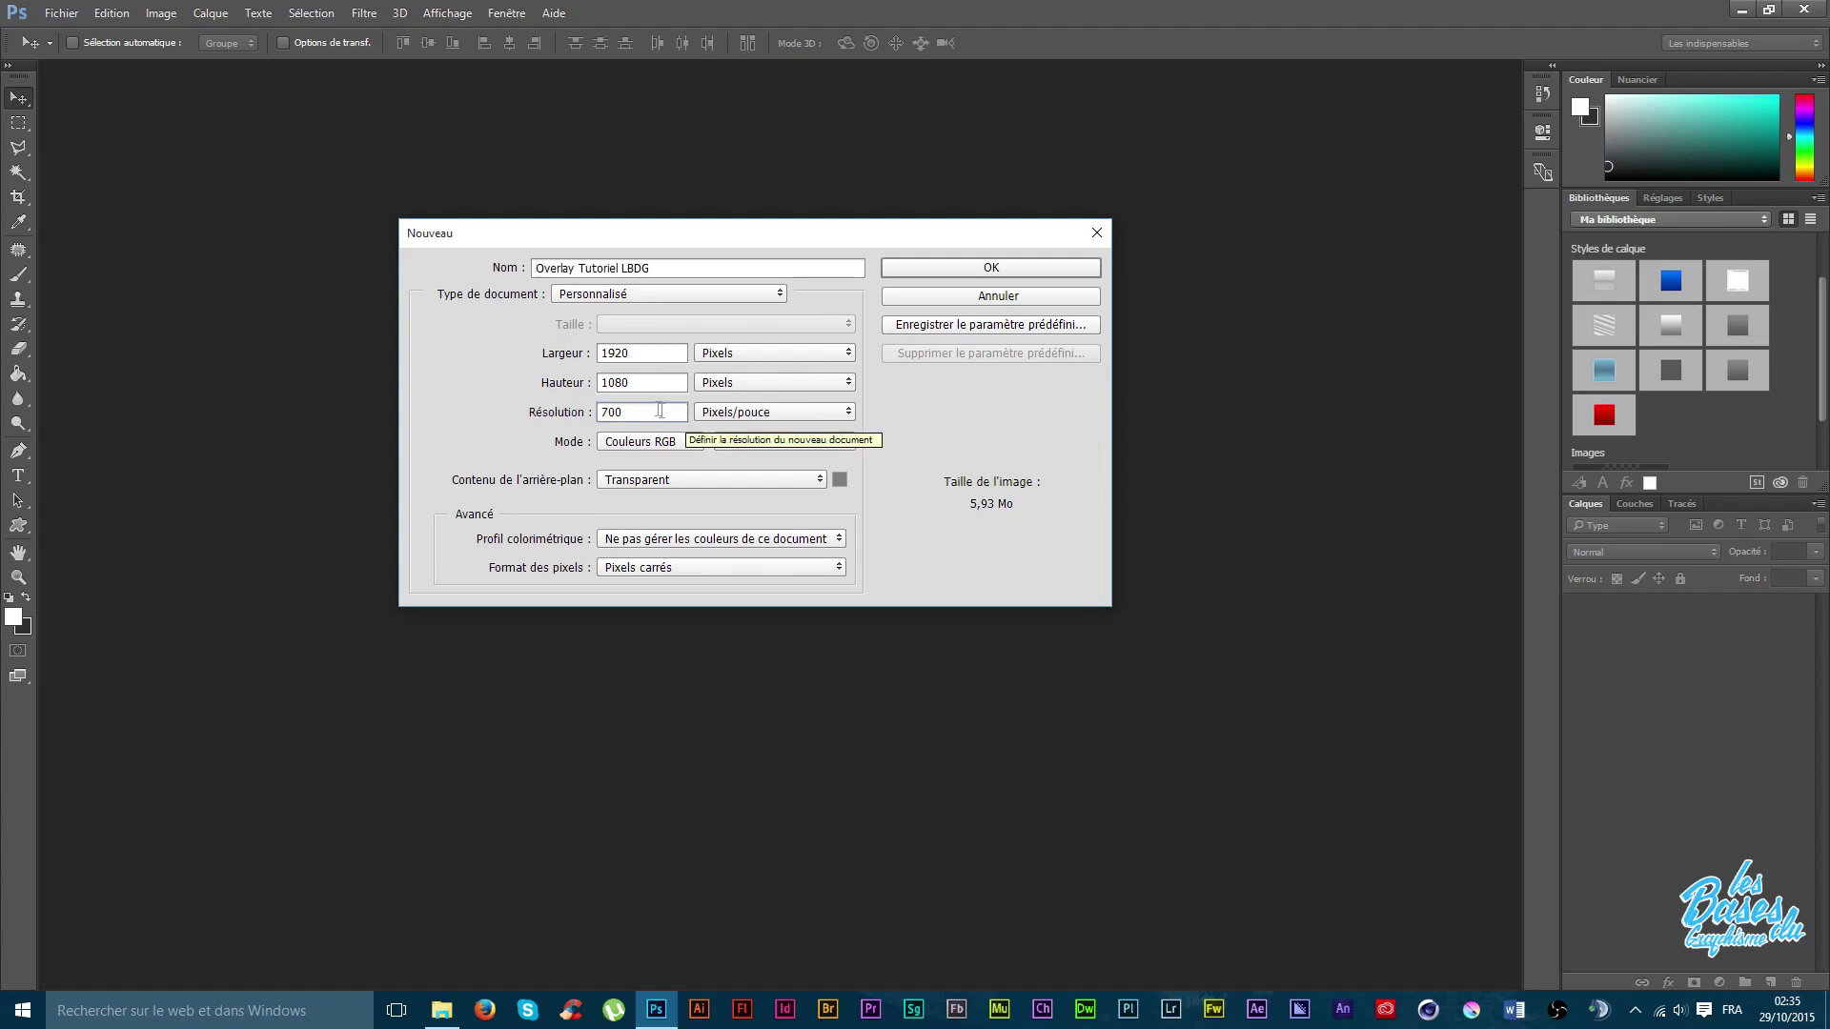
pyautogui.doubleClick(643, 413)
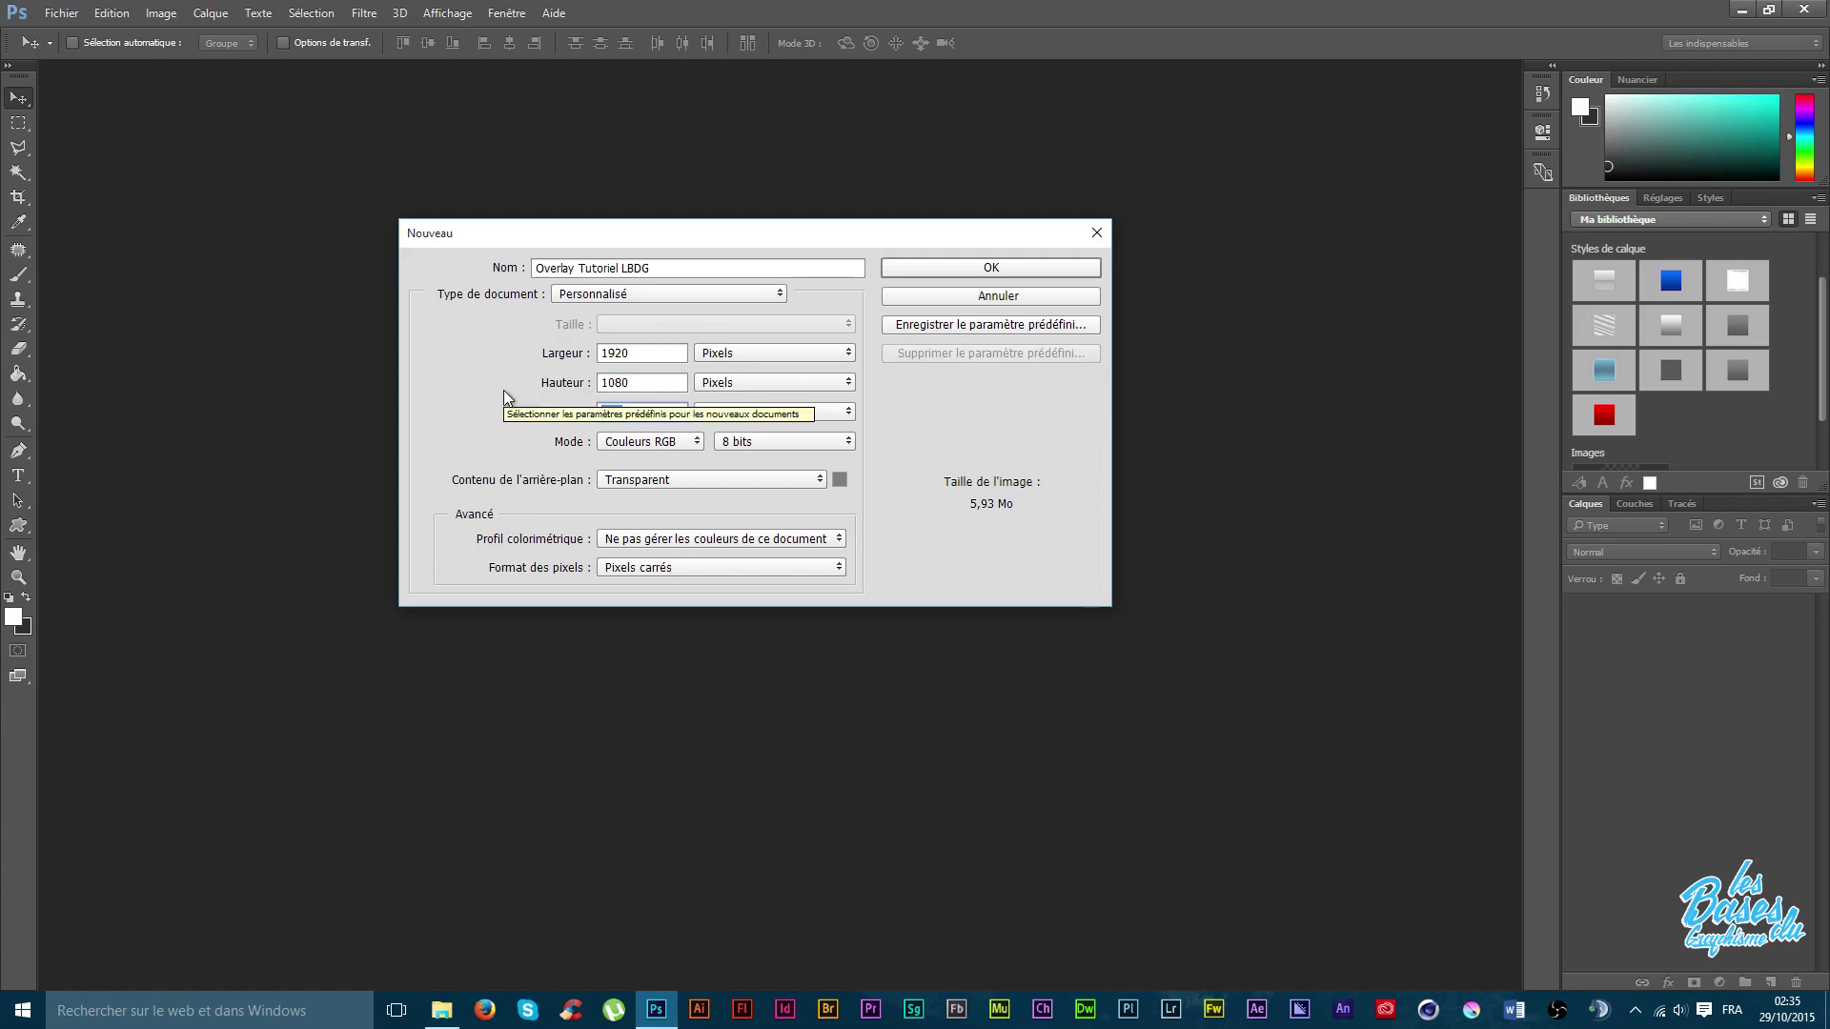
pyautogui.write('72')
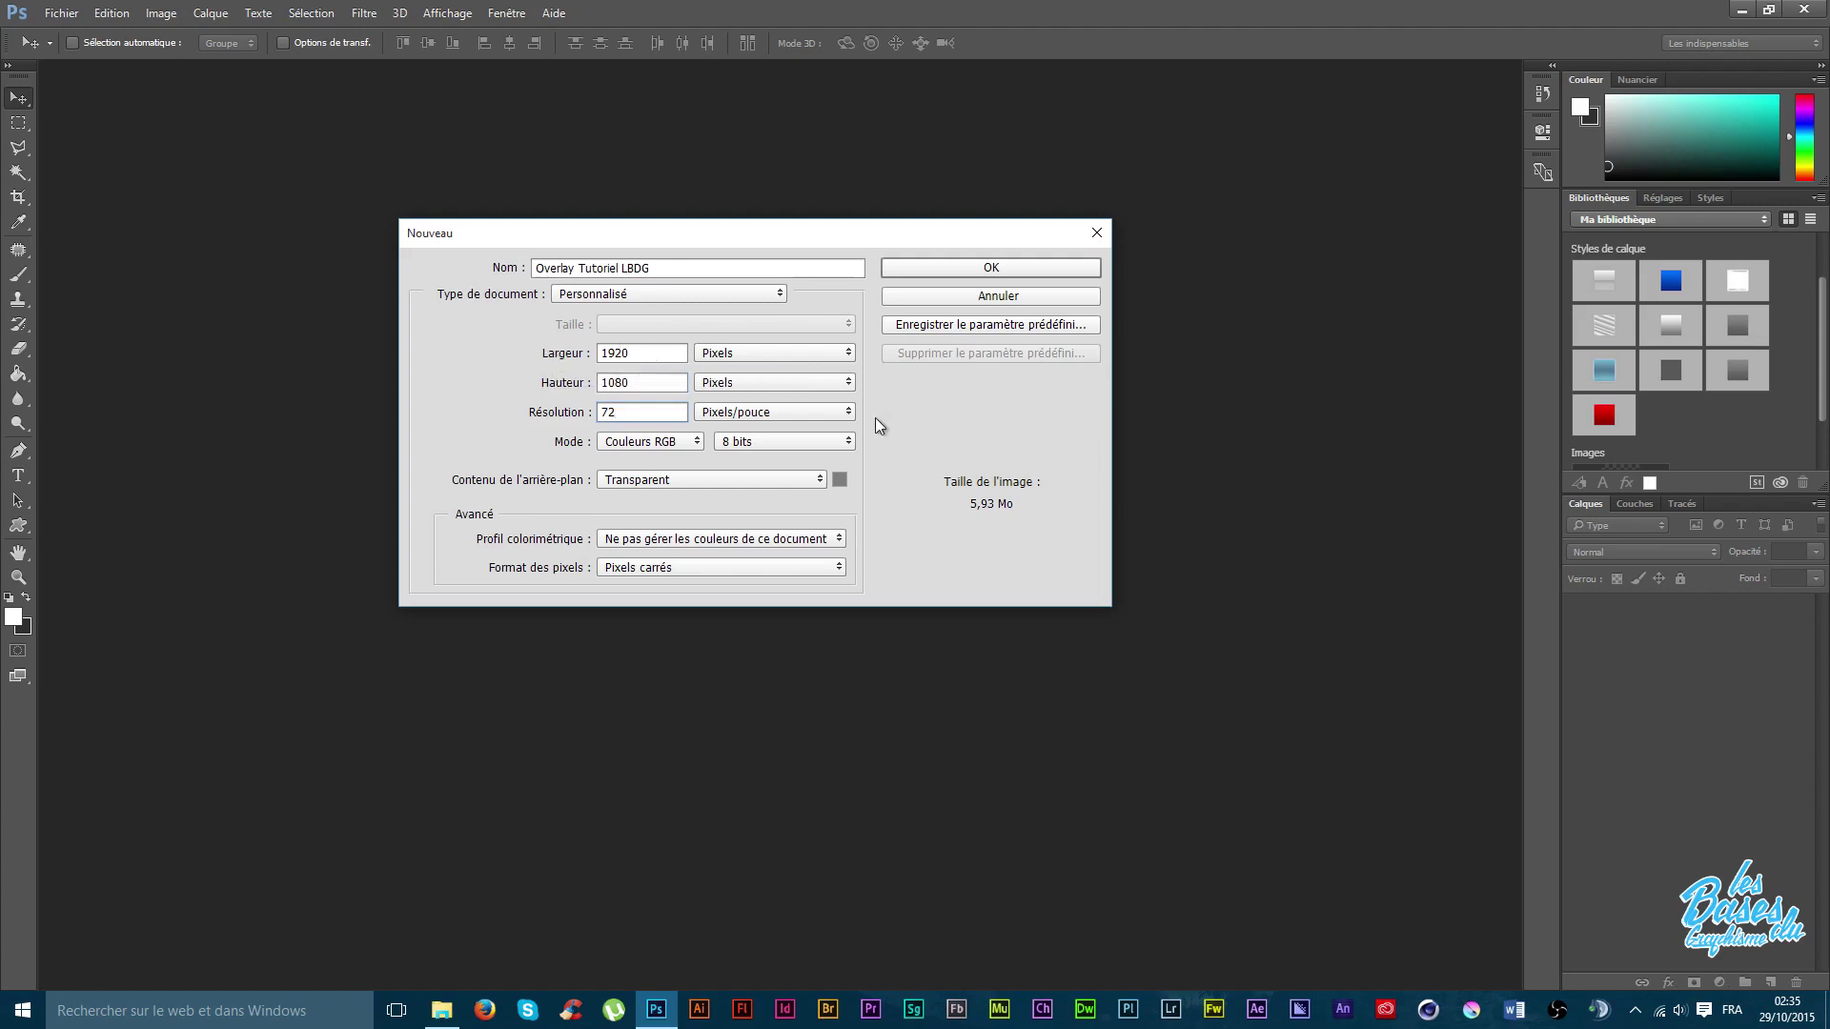
pyautogui.moveTo(624, 412); pyautogui.dragTo(593, 411)
pyautogui.click(634, 412)
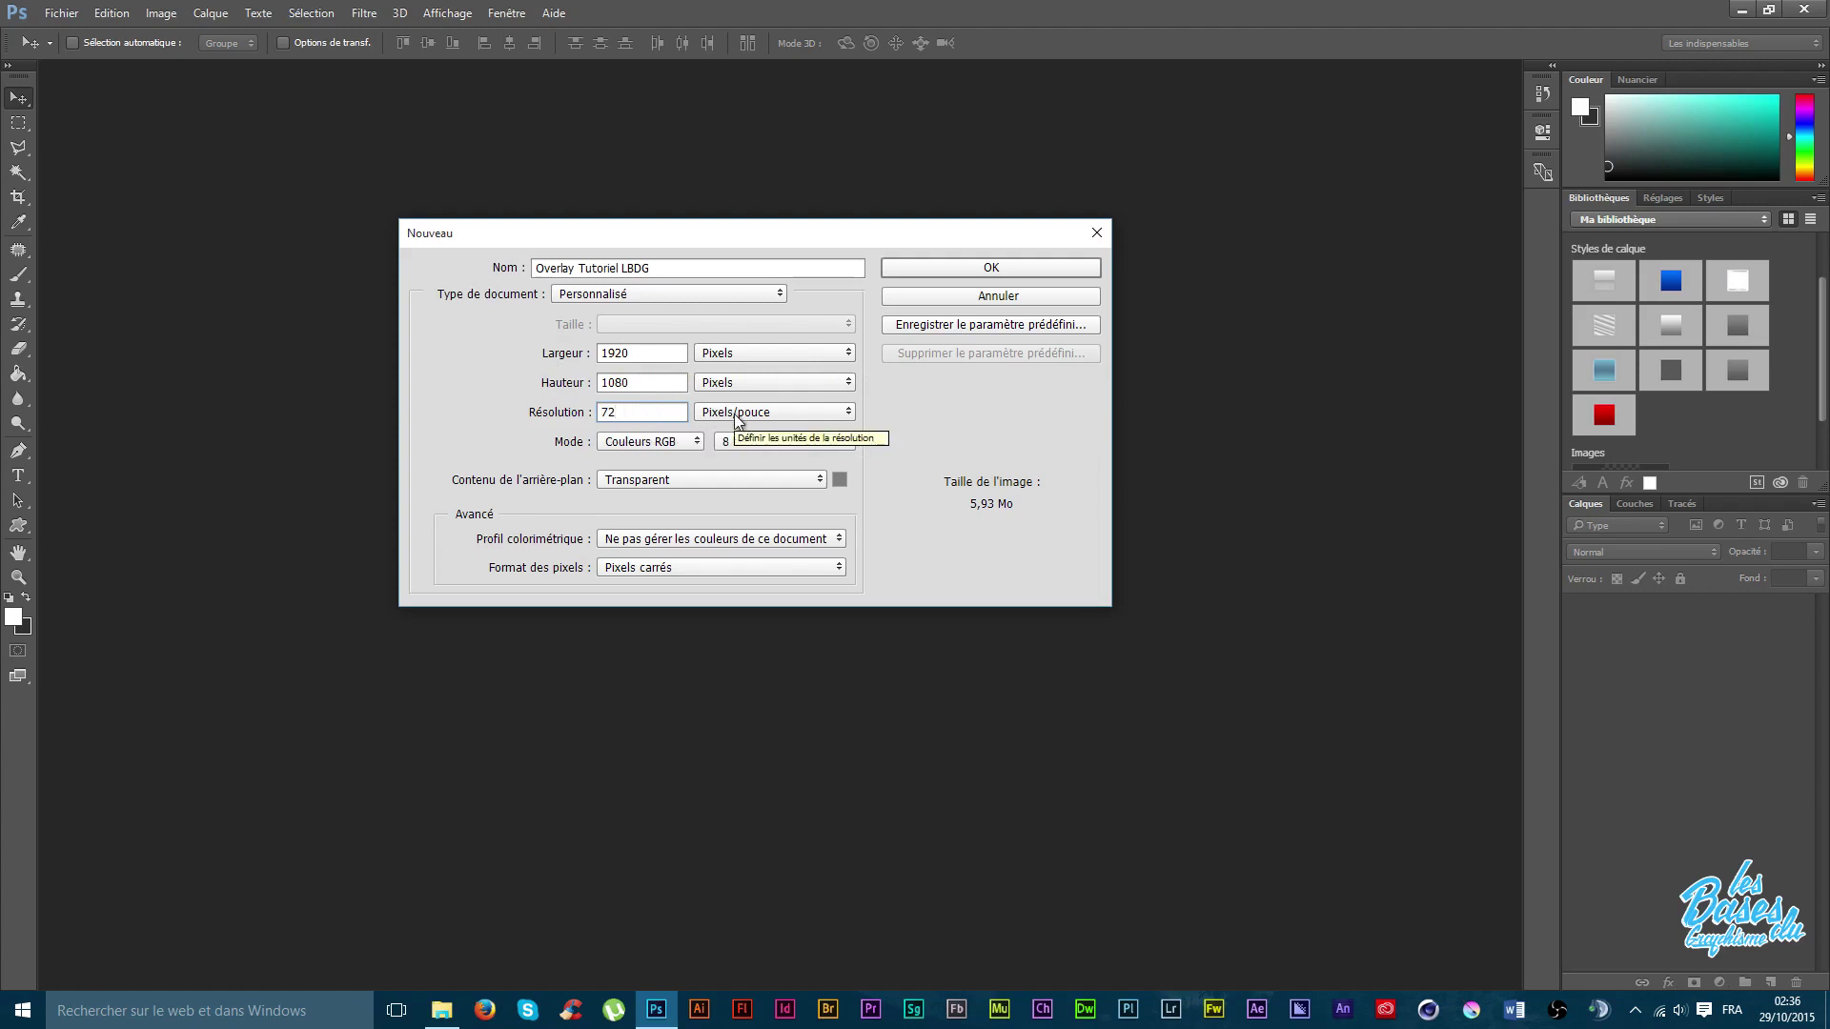
pyautogui.doubleClick(657, 412)
pyautogui.write('300')
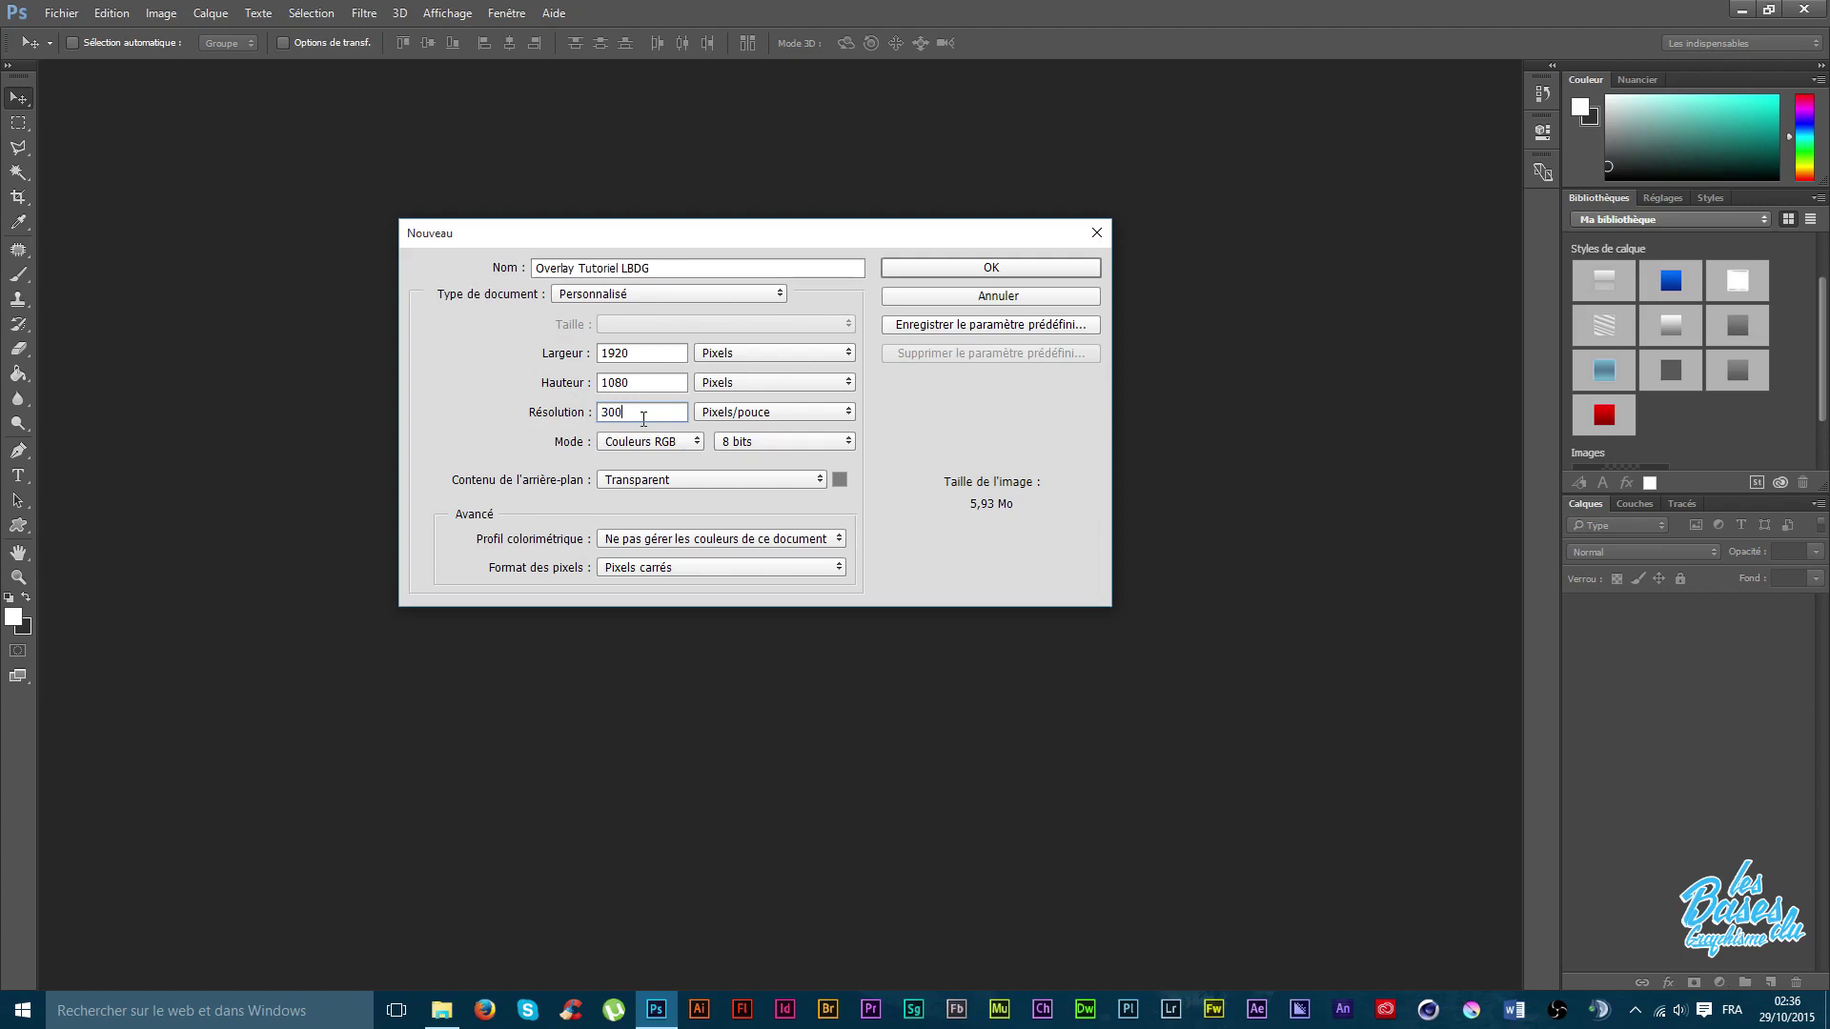
pyautogui.click(562, 411)
pyautogui.write('72')
pyautogui.click(617, 442)
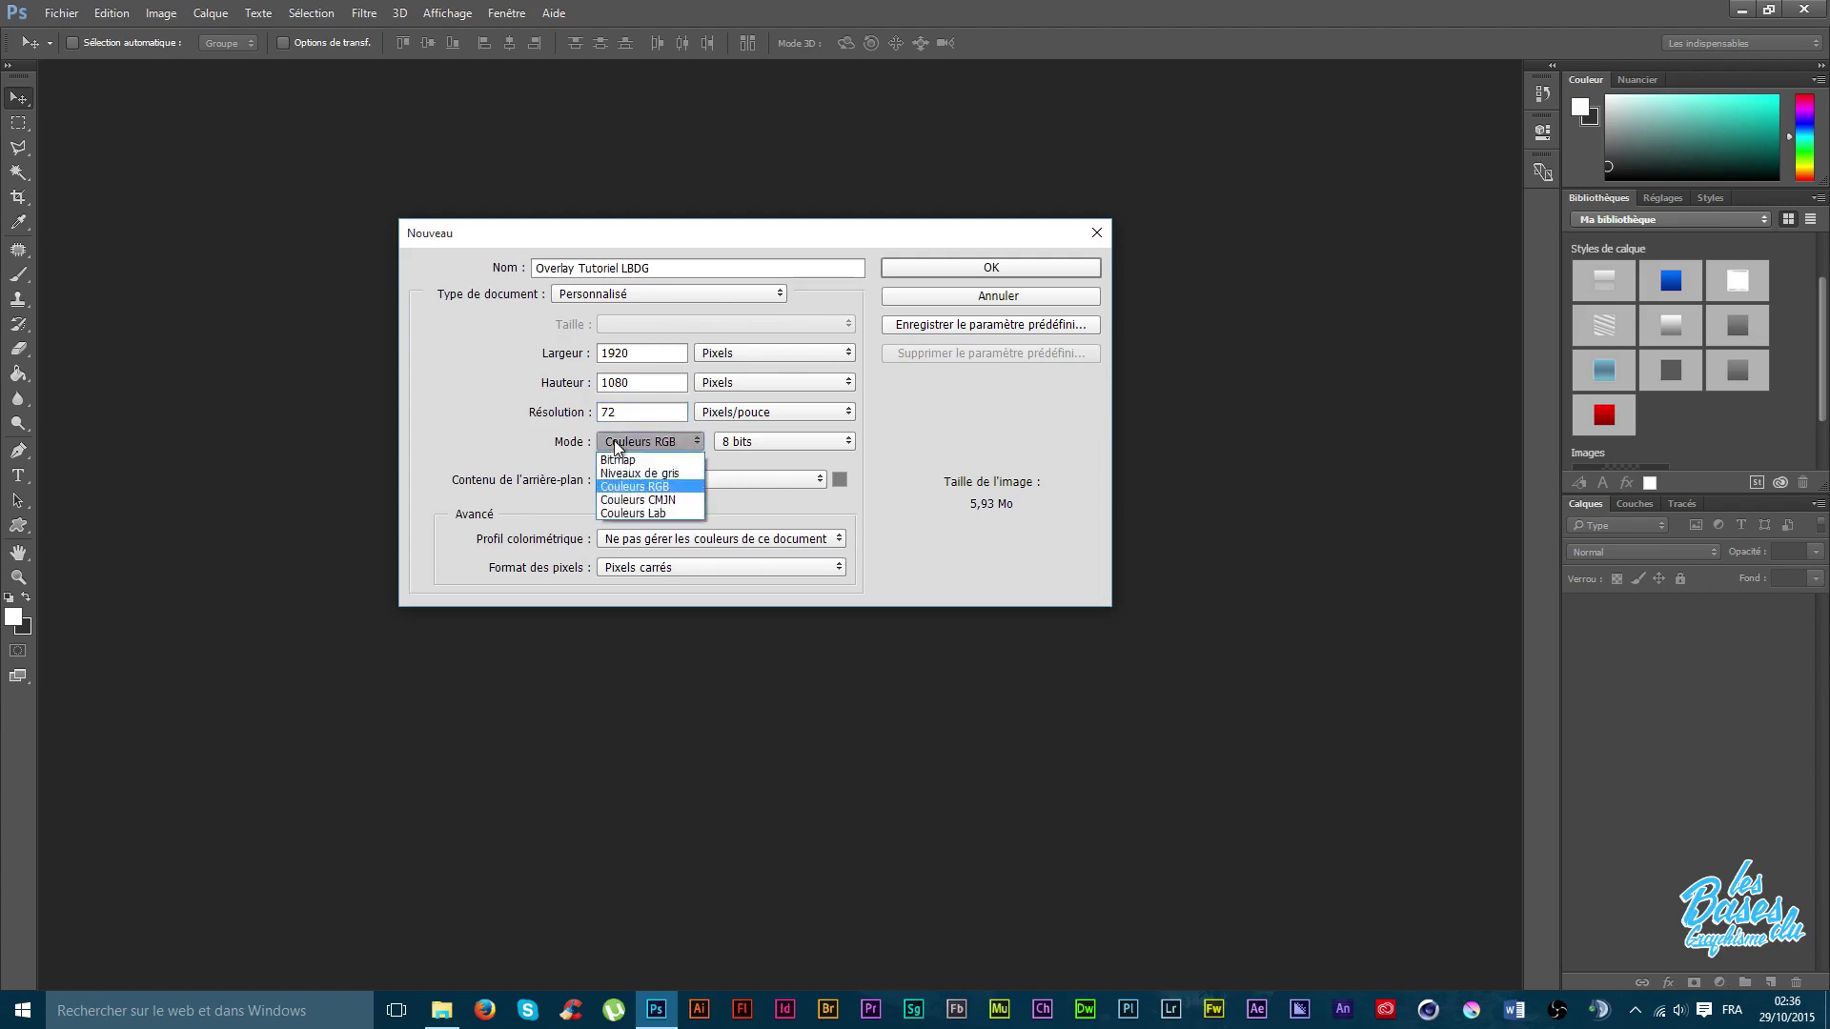
pyautogui.click(642, 487)
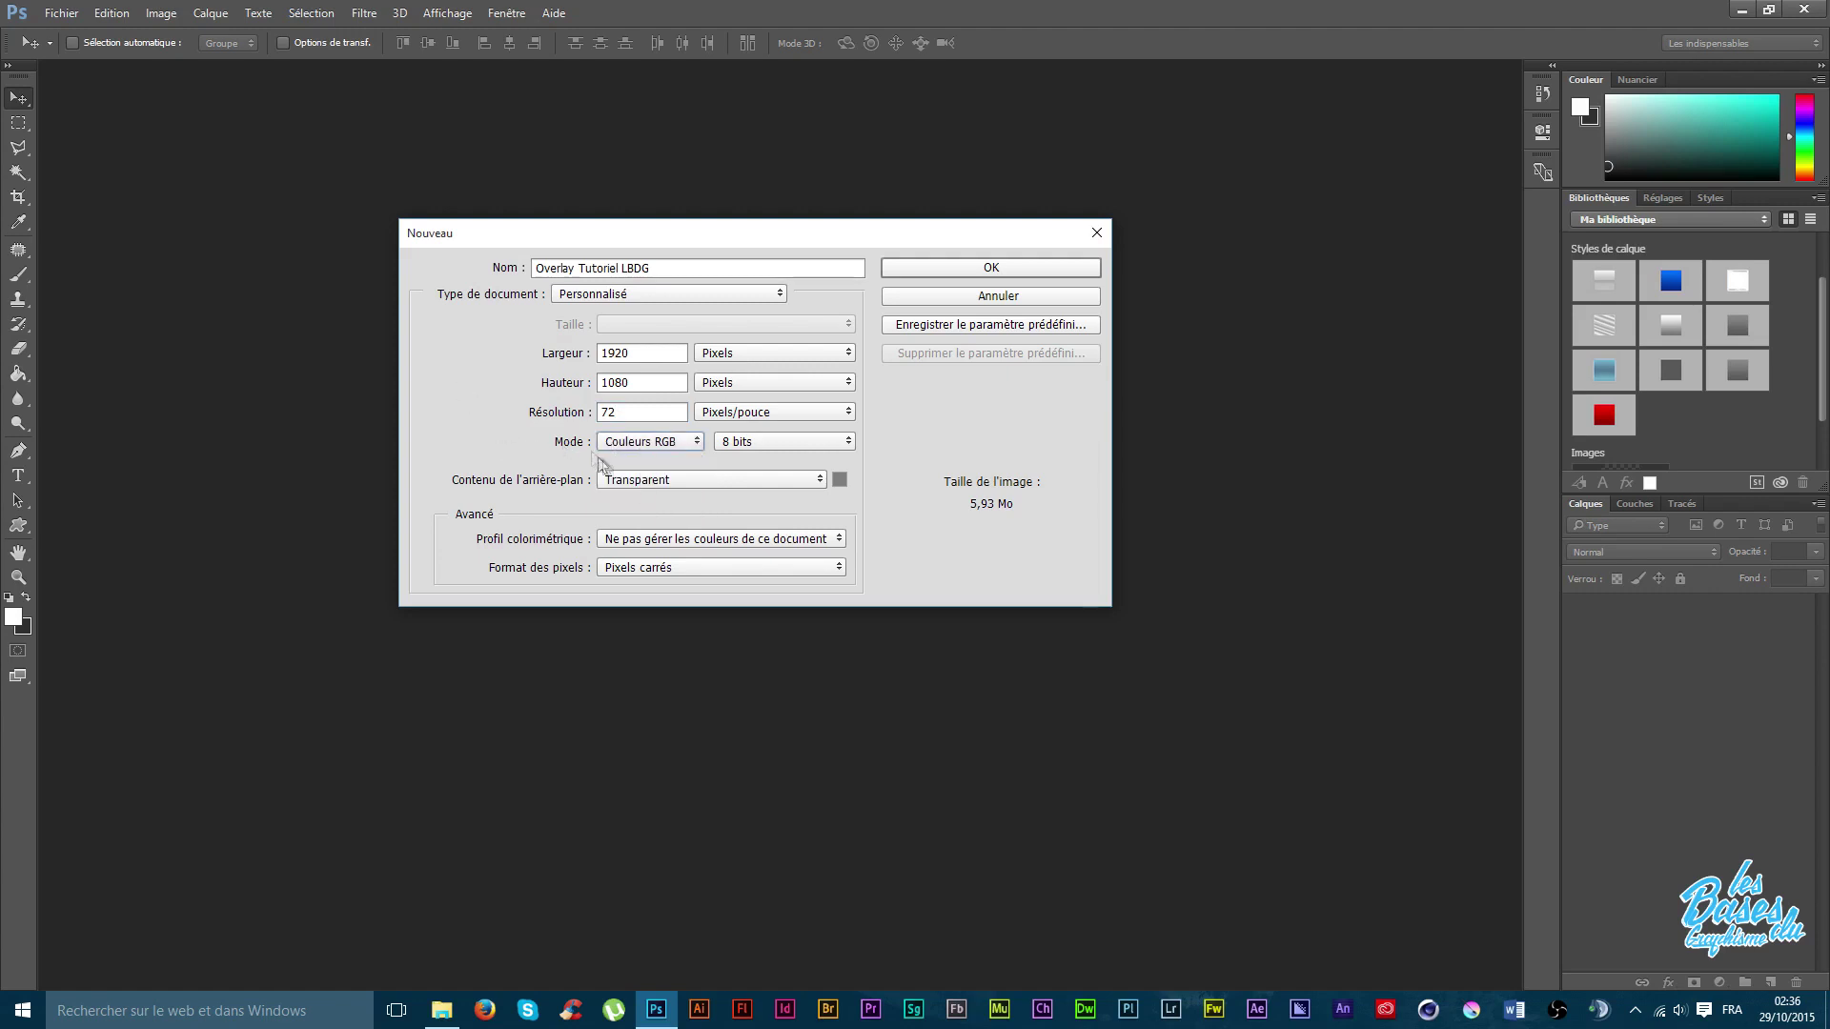
pyautogui.click(651, 448)
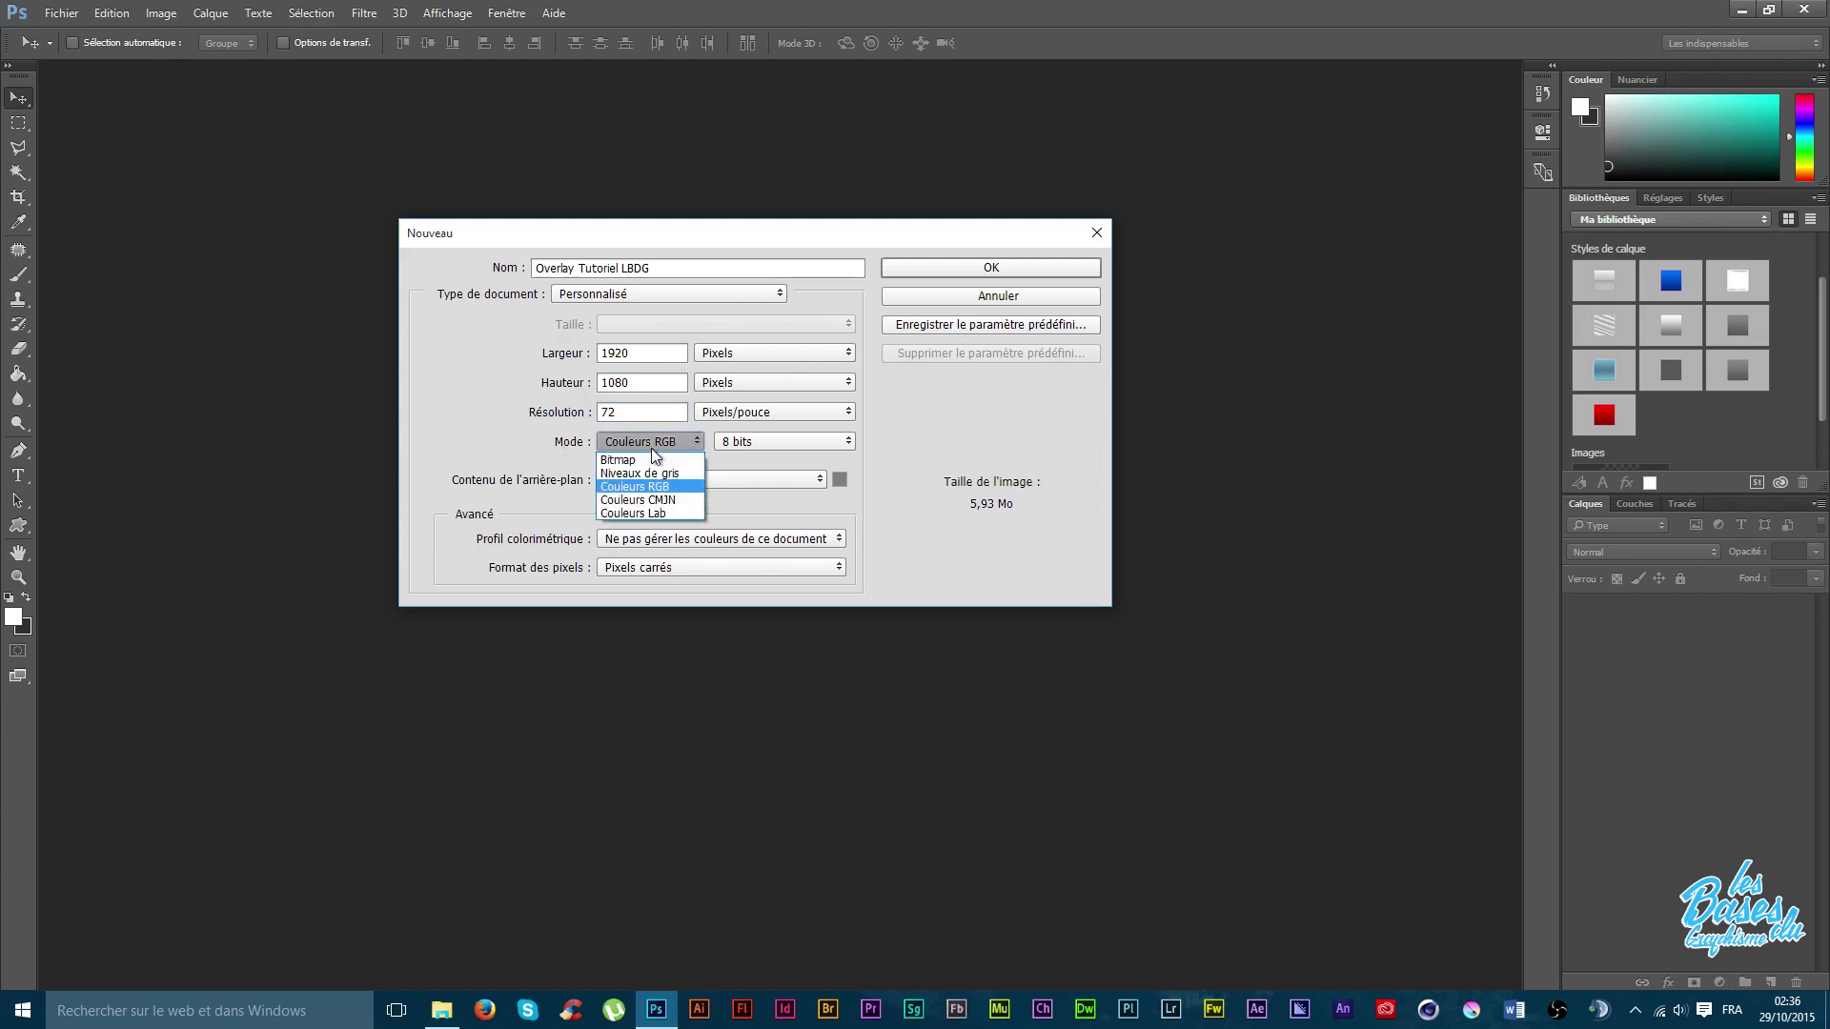
pyautogui.click(656, 500)
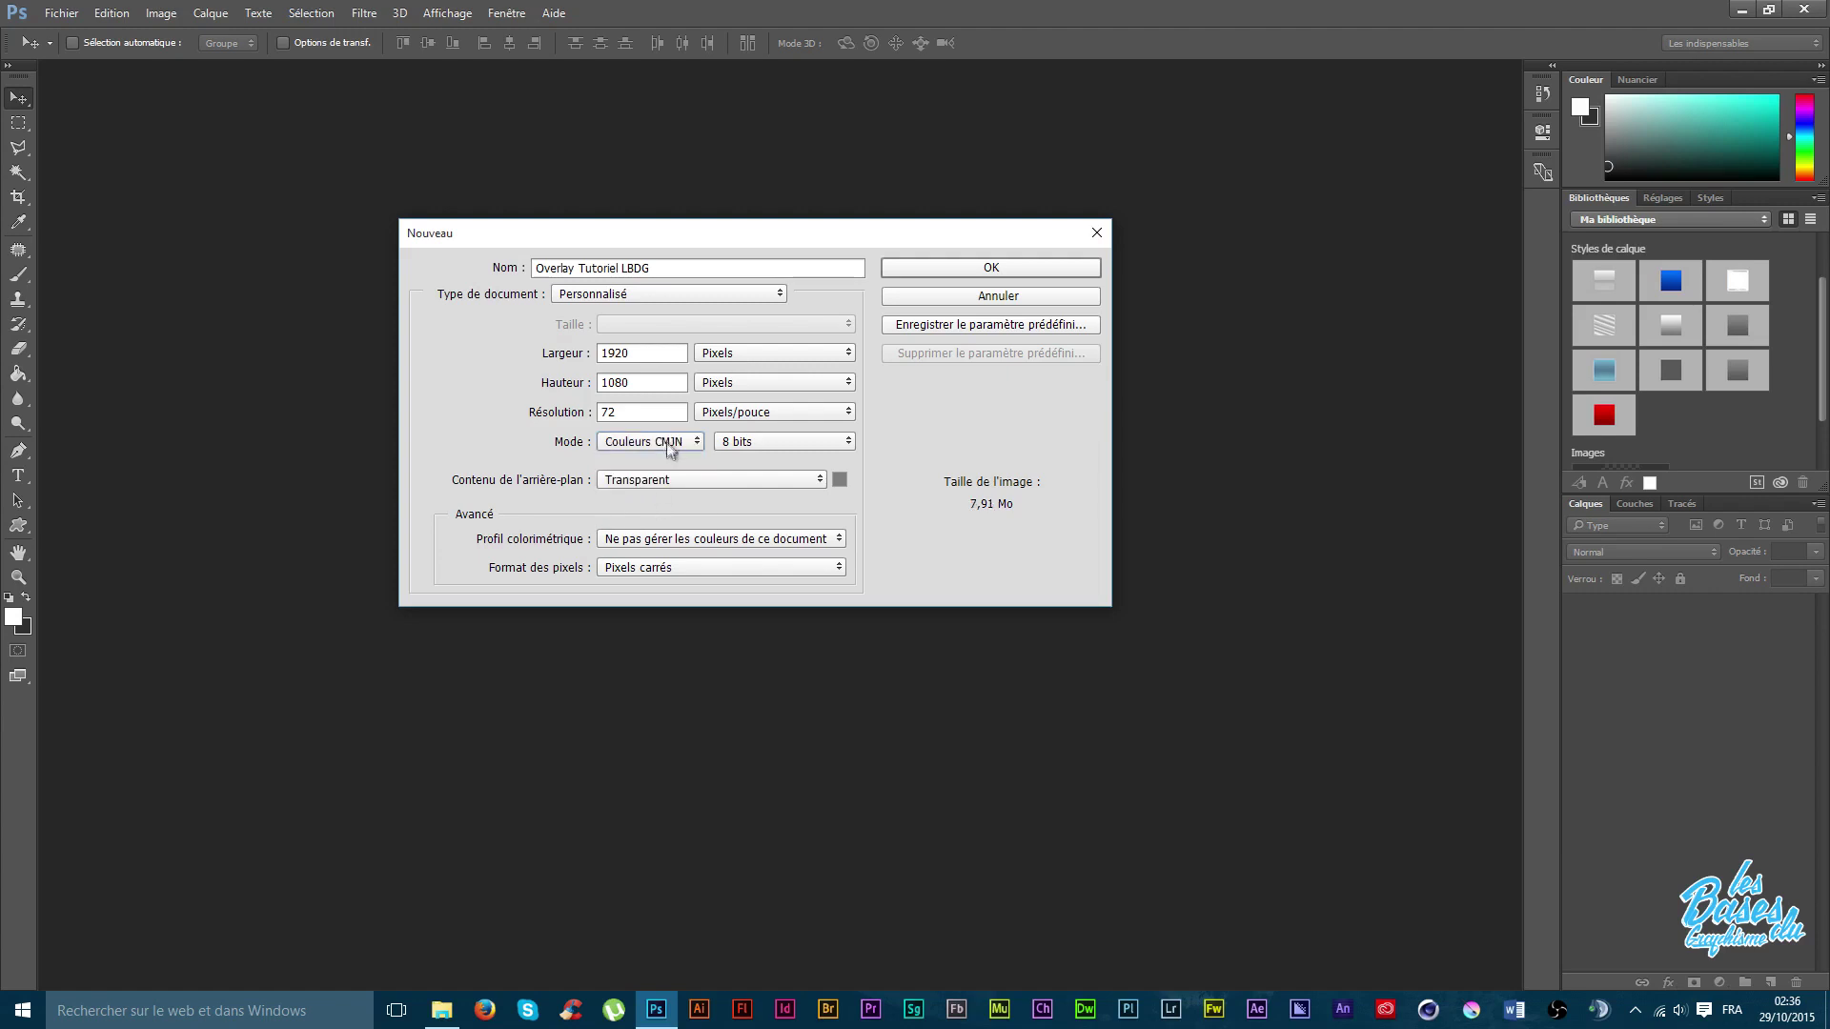
pyautogui.click(672, 444)
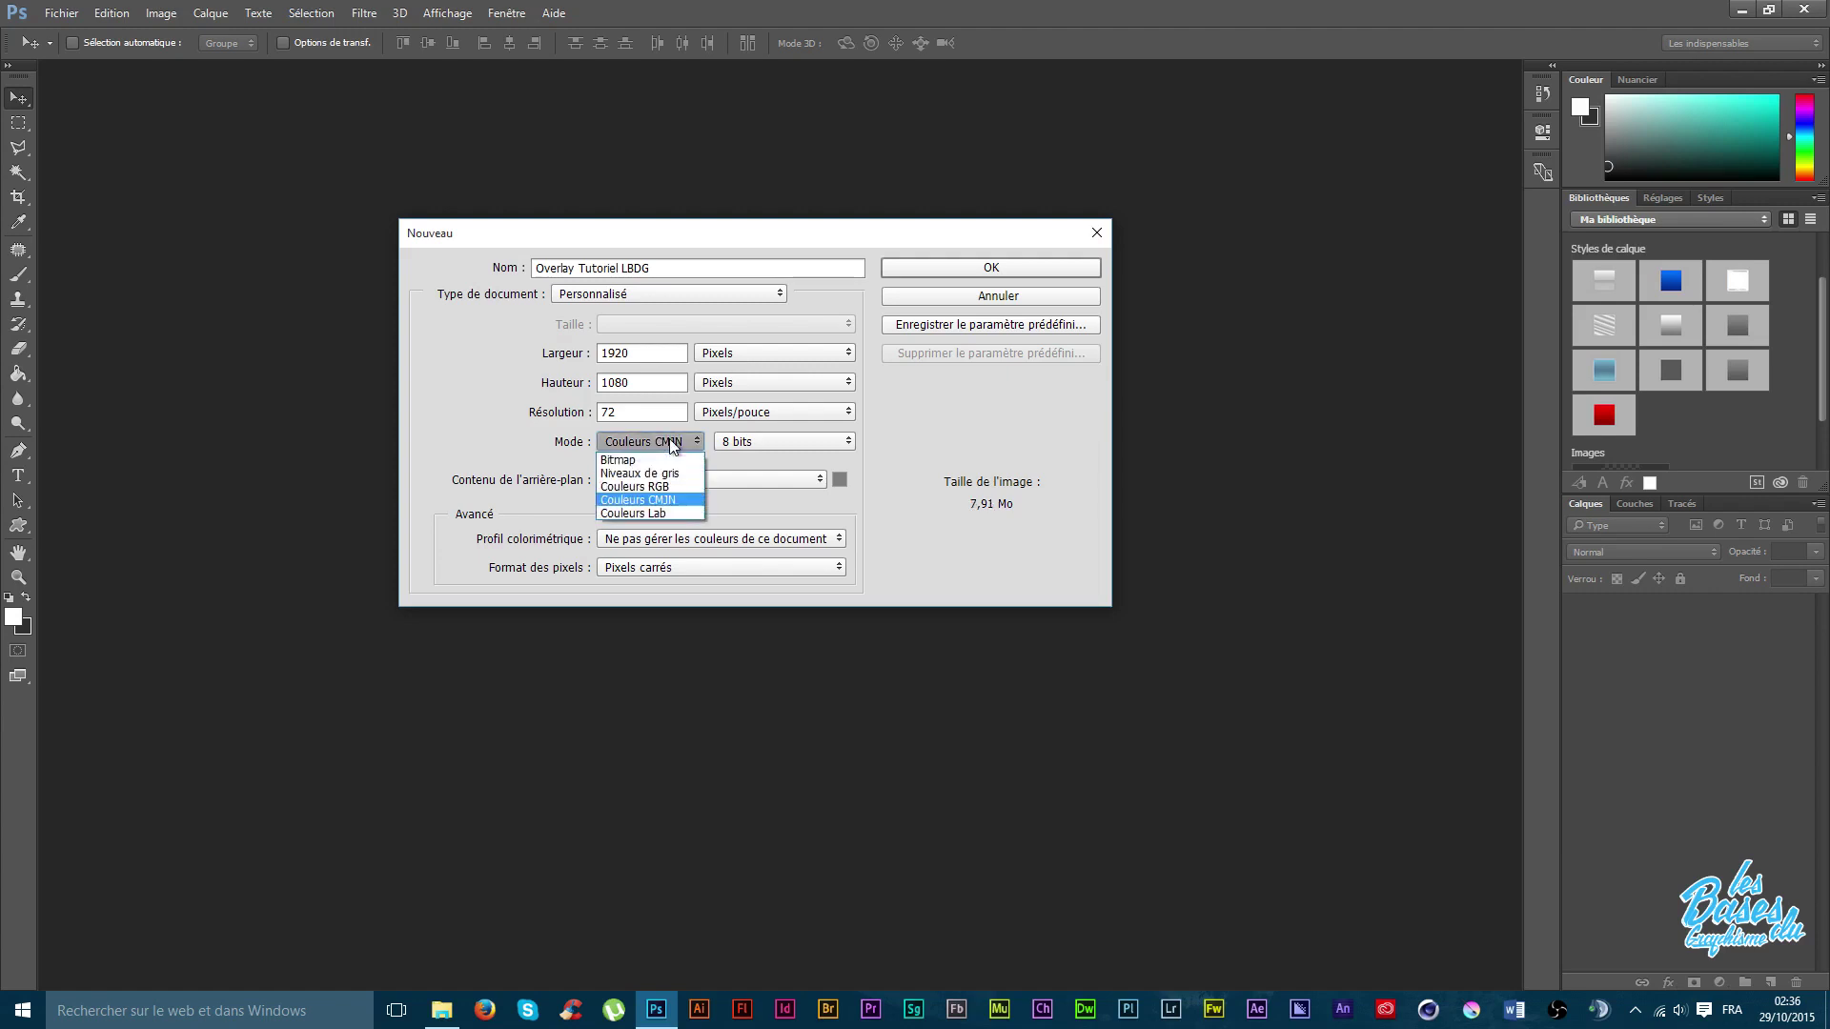
pyautogui.click(671, 487)
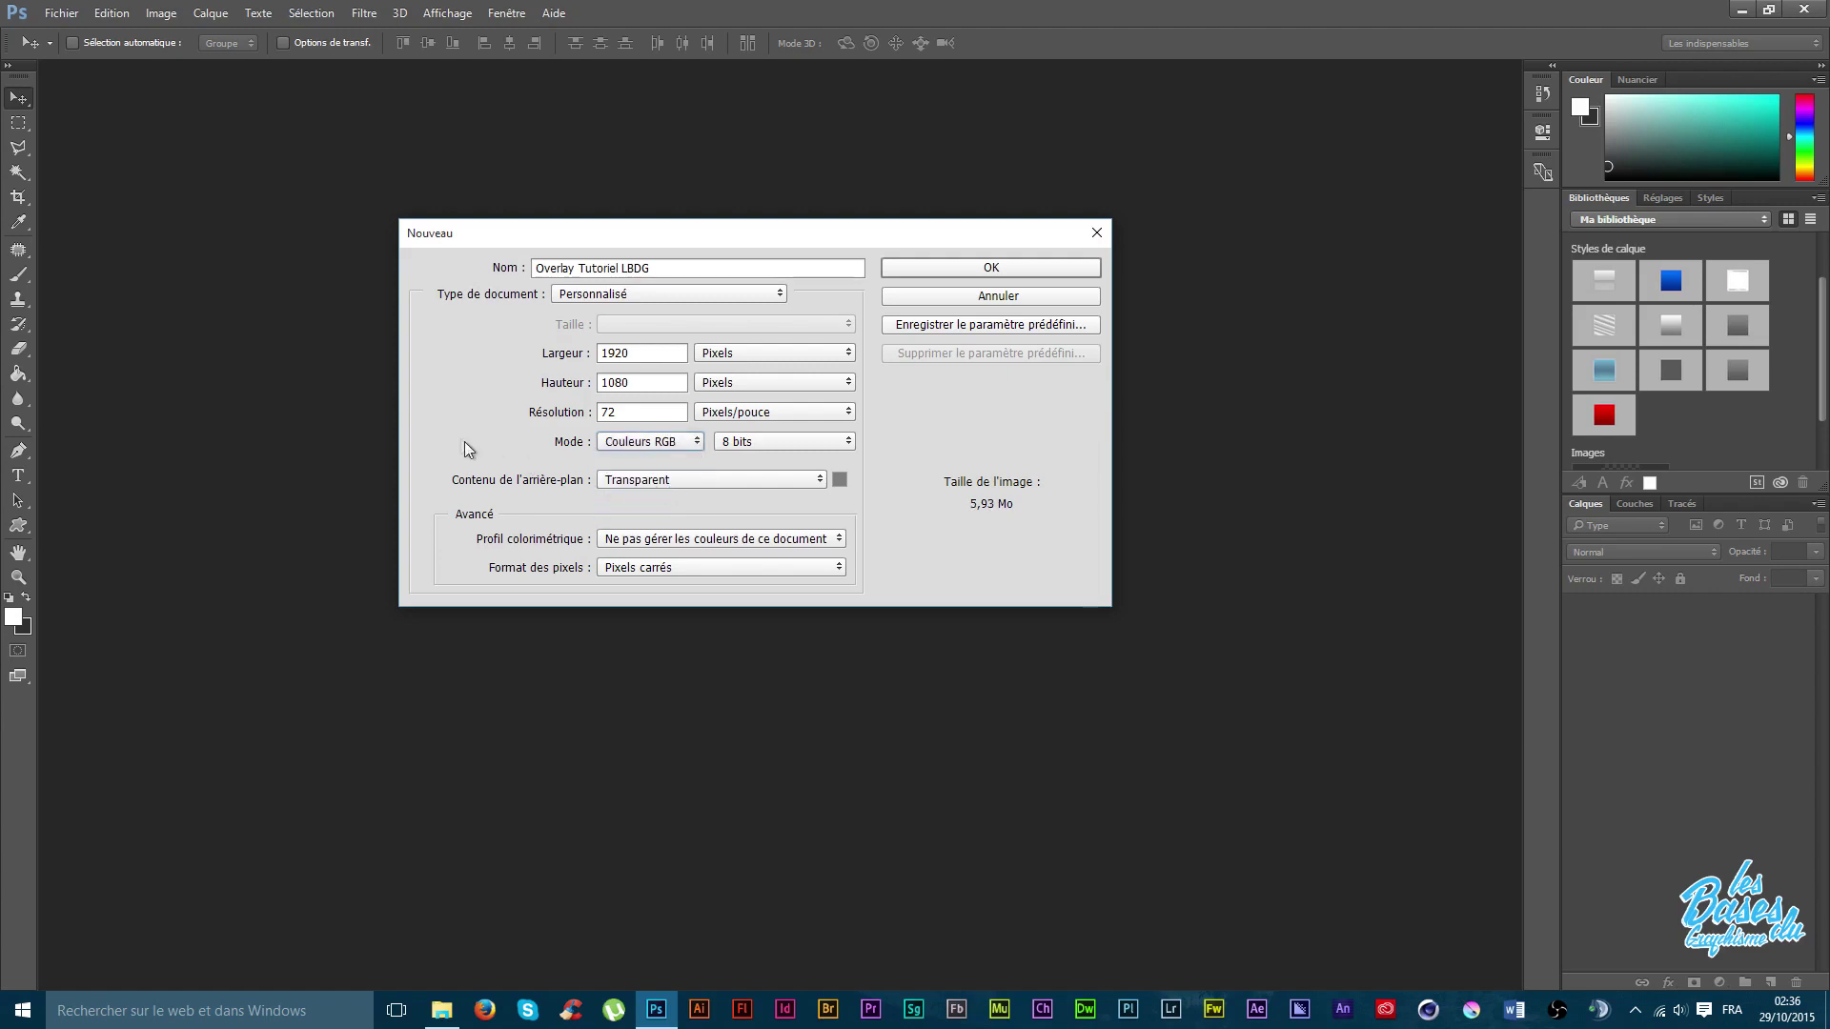
pyautogui.click(658, 442)
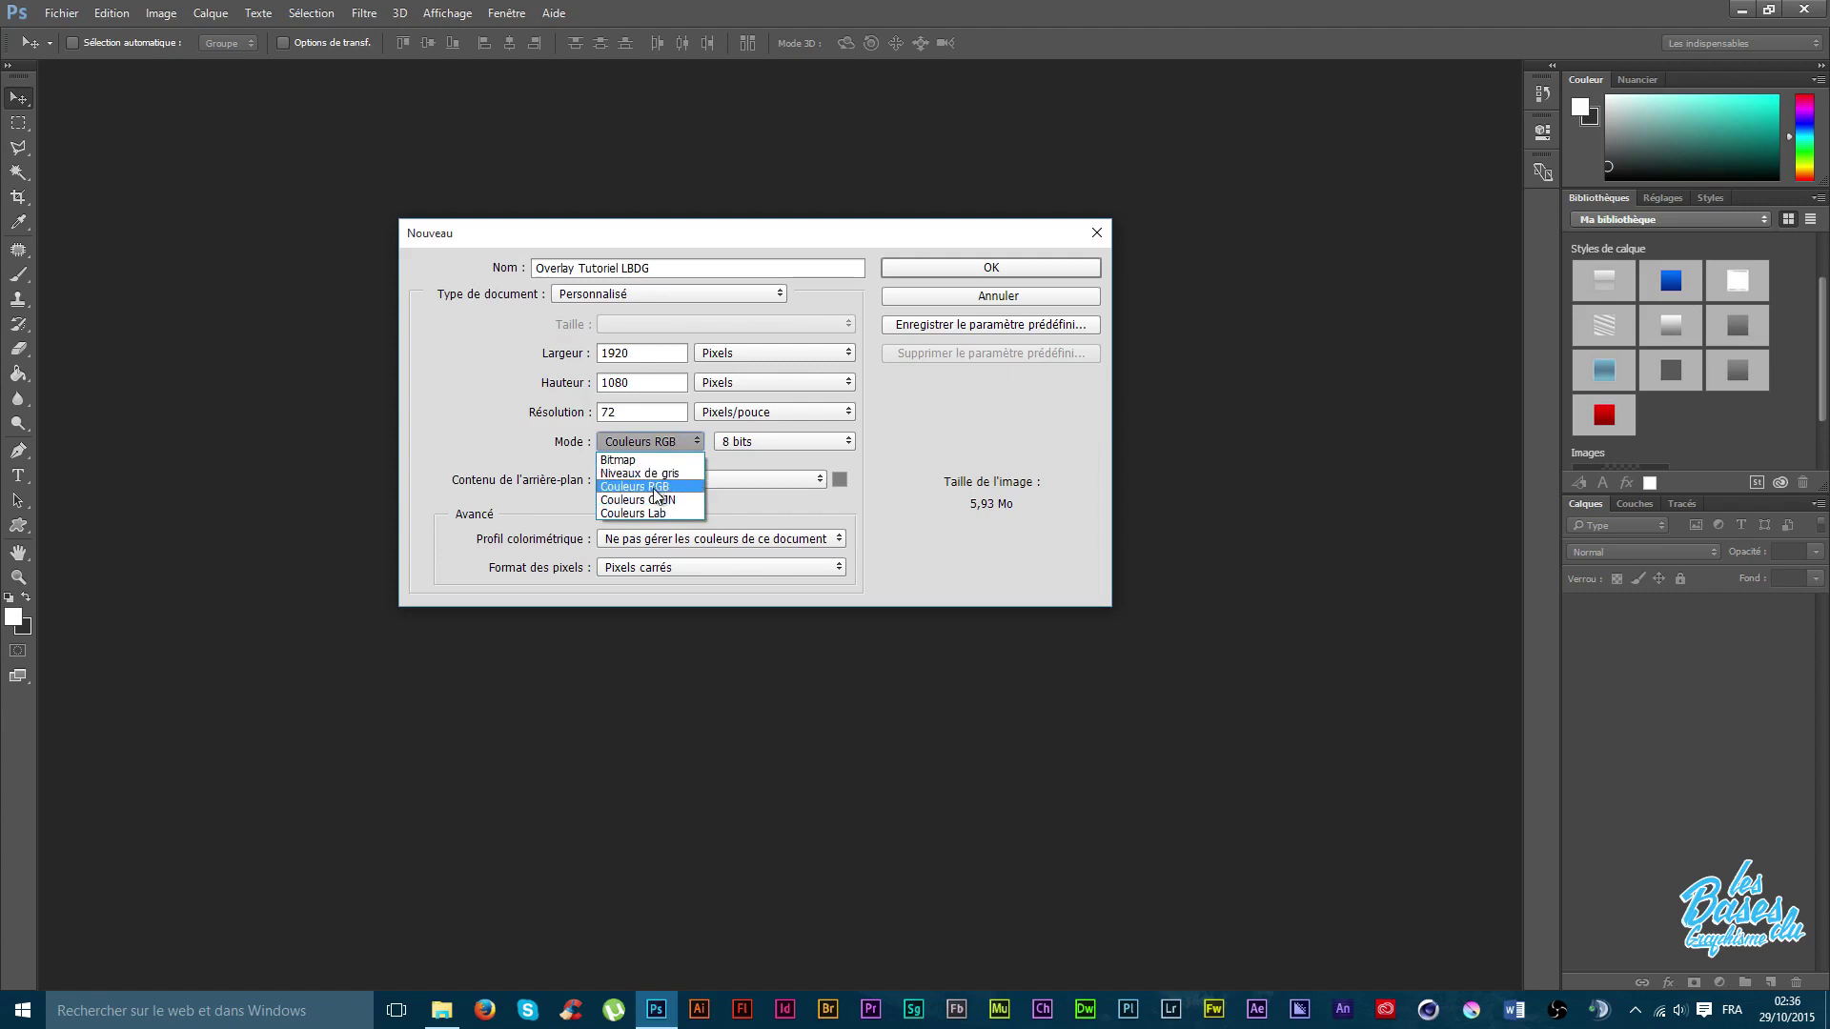
pyautogui.click(650, 486)
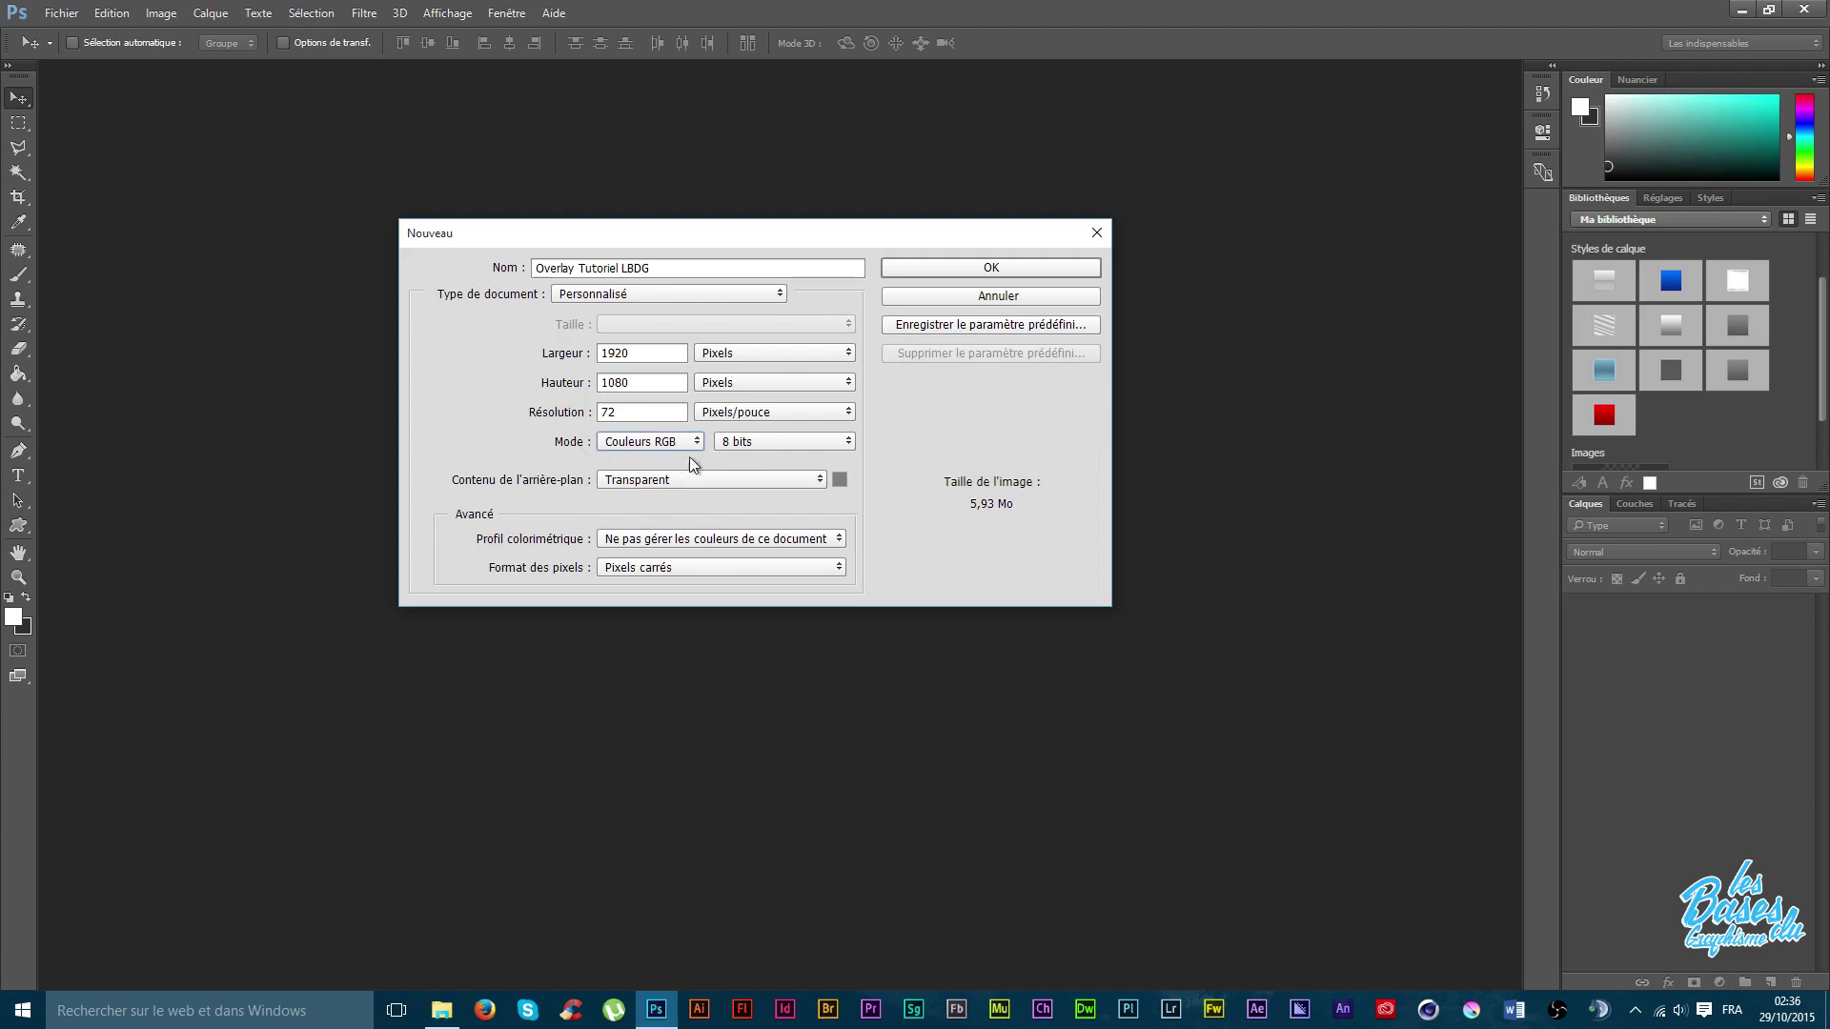
pyautogui.click(753, 444)
pyautogui.click(753, 486)
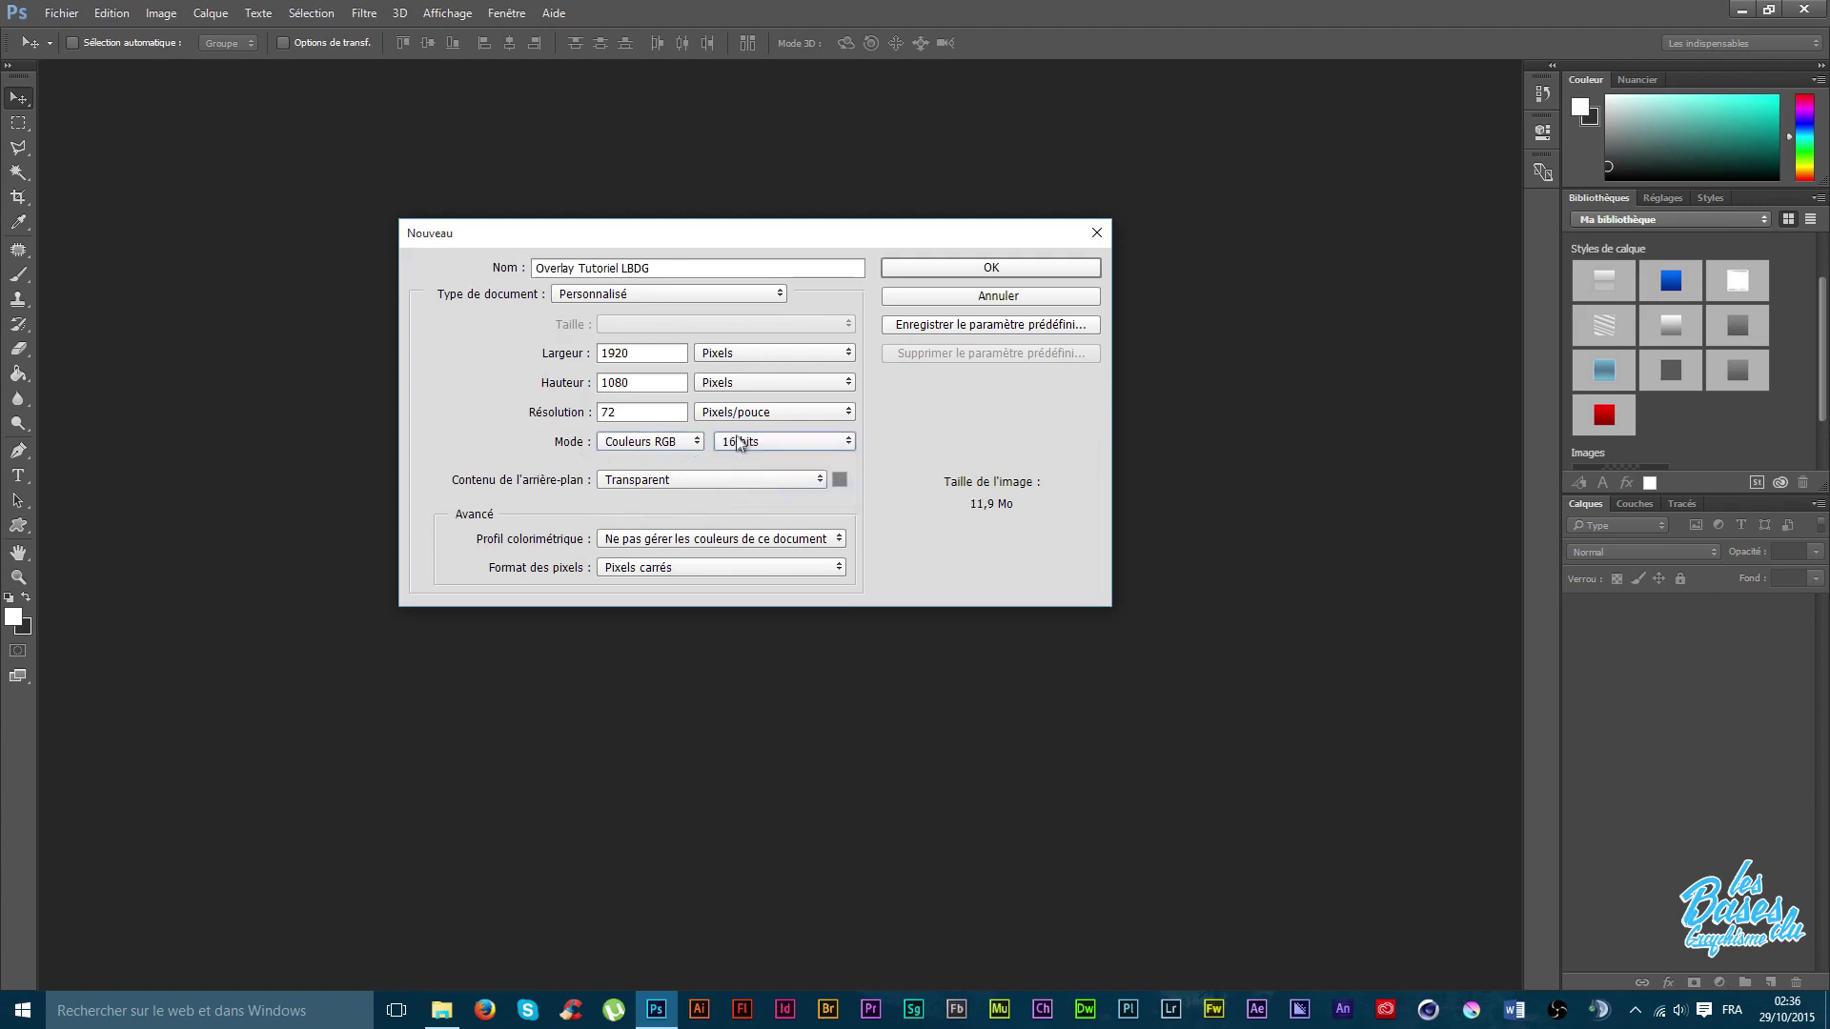
pyautogui.click(743, 443)
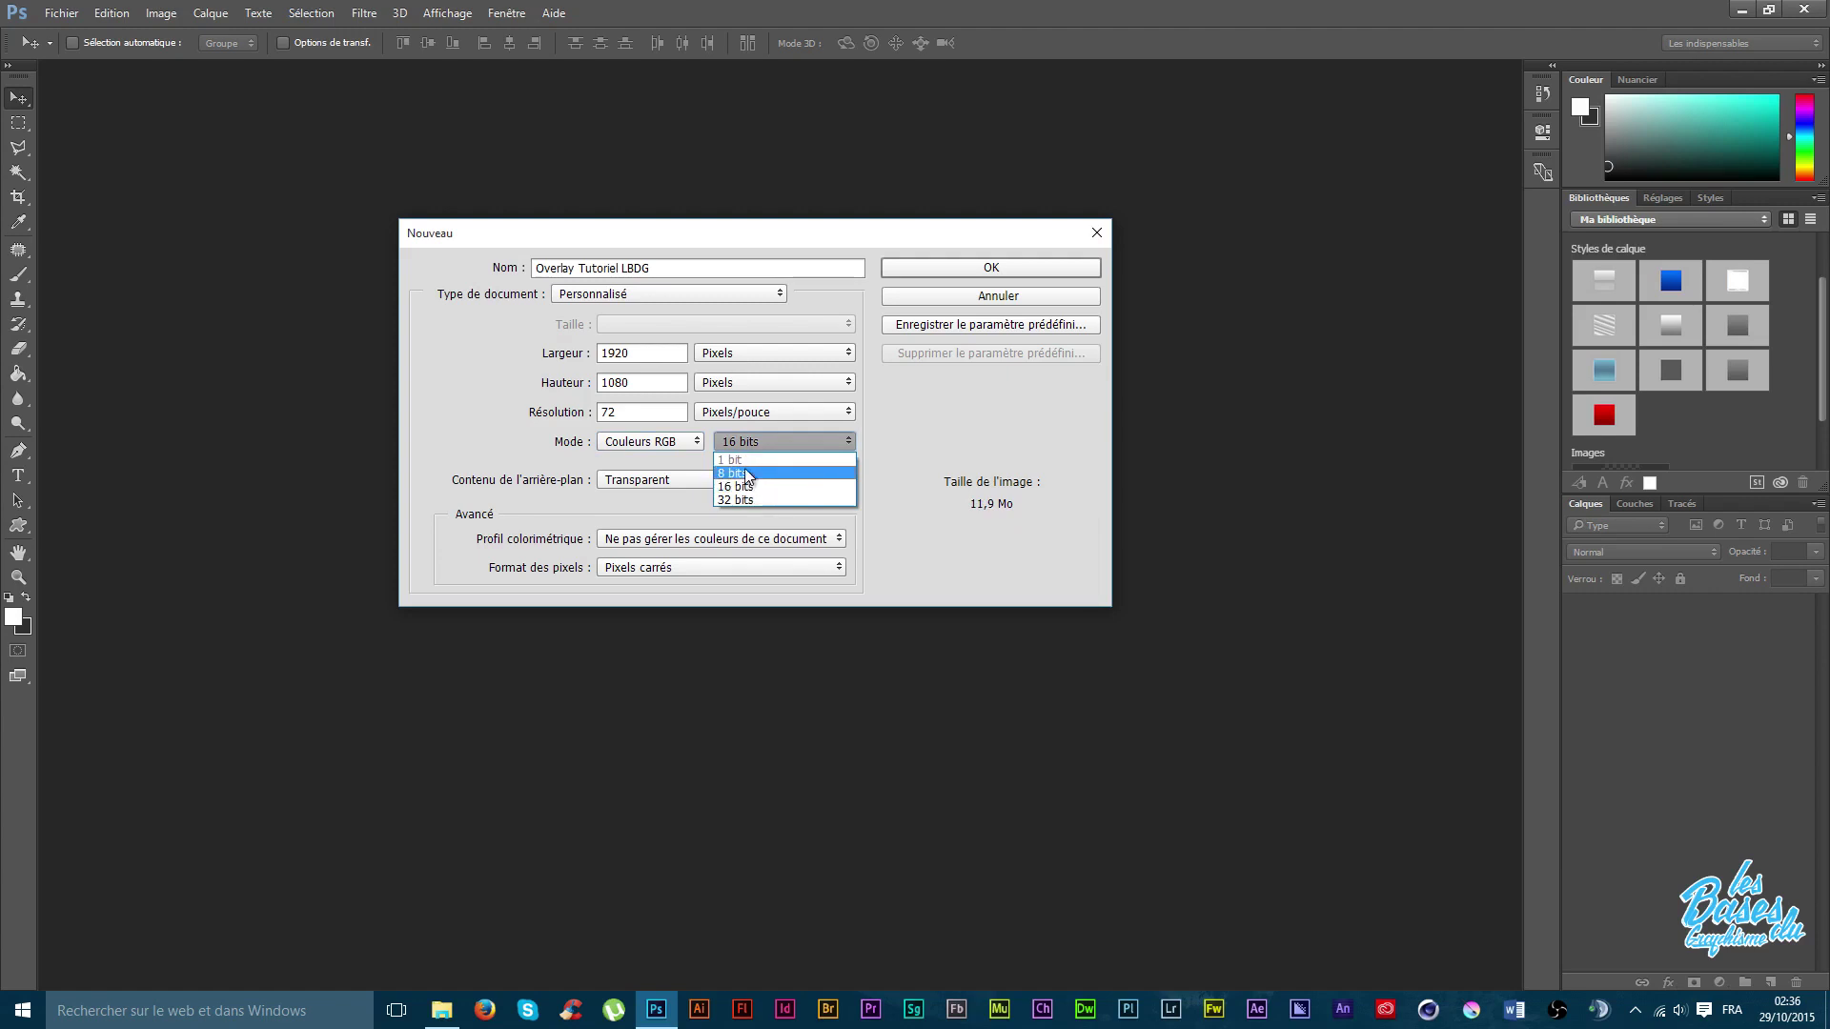
pyautogui.click(747, 474)
pyautogui.click(752, 444)
pyautogui.click(753, 498)
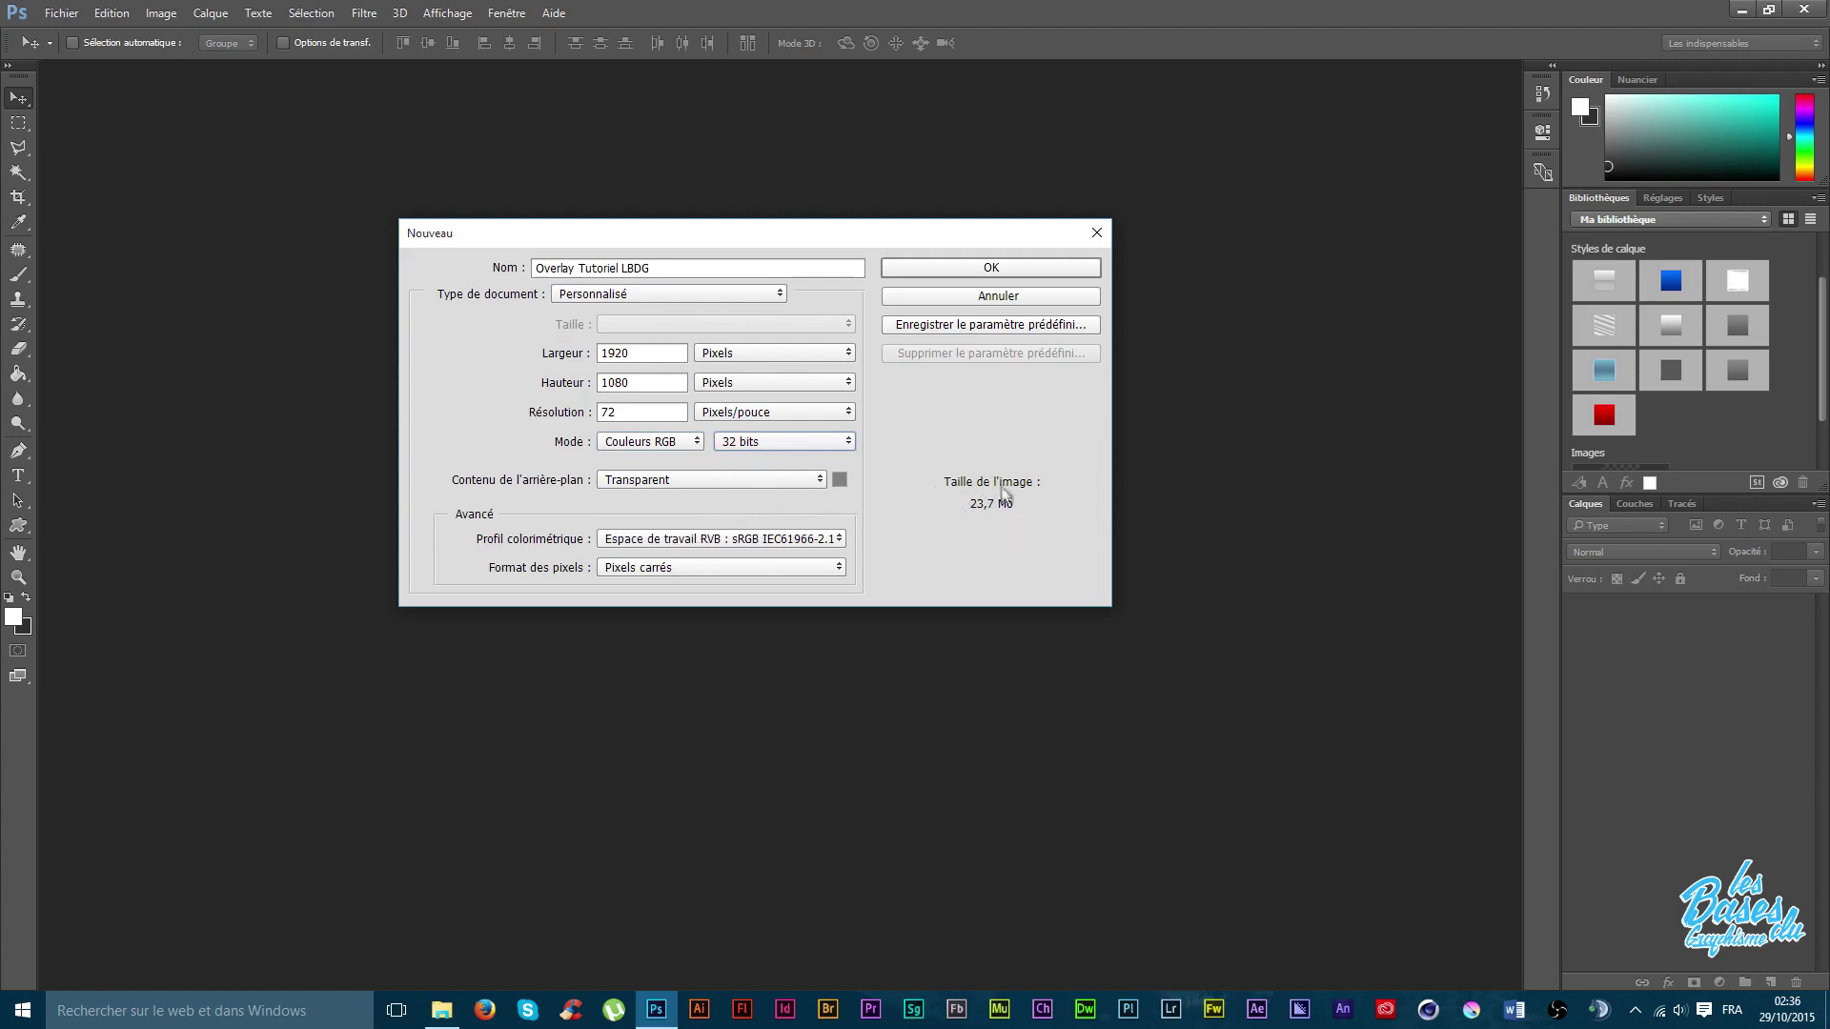
pyautogui.click(791, 444)
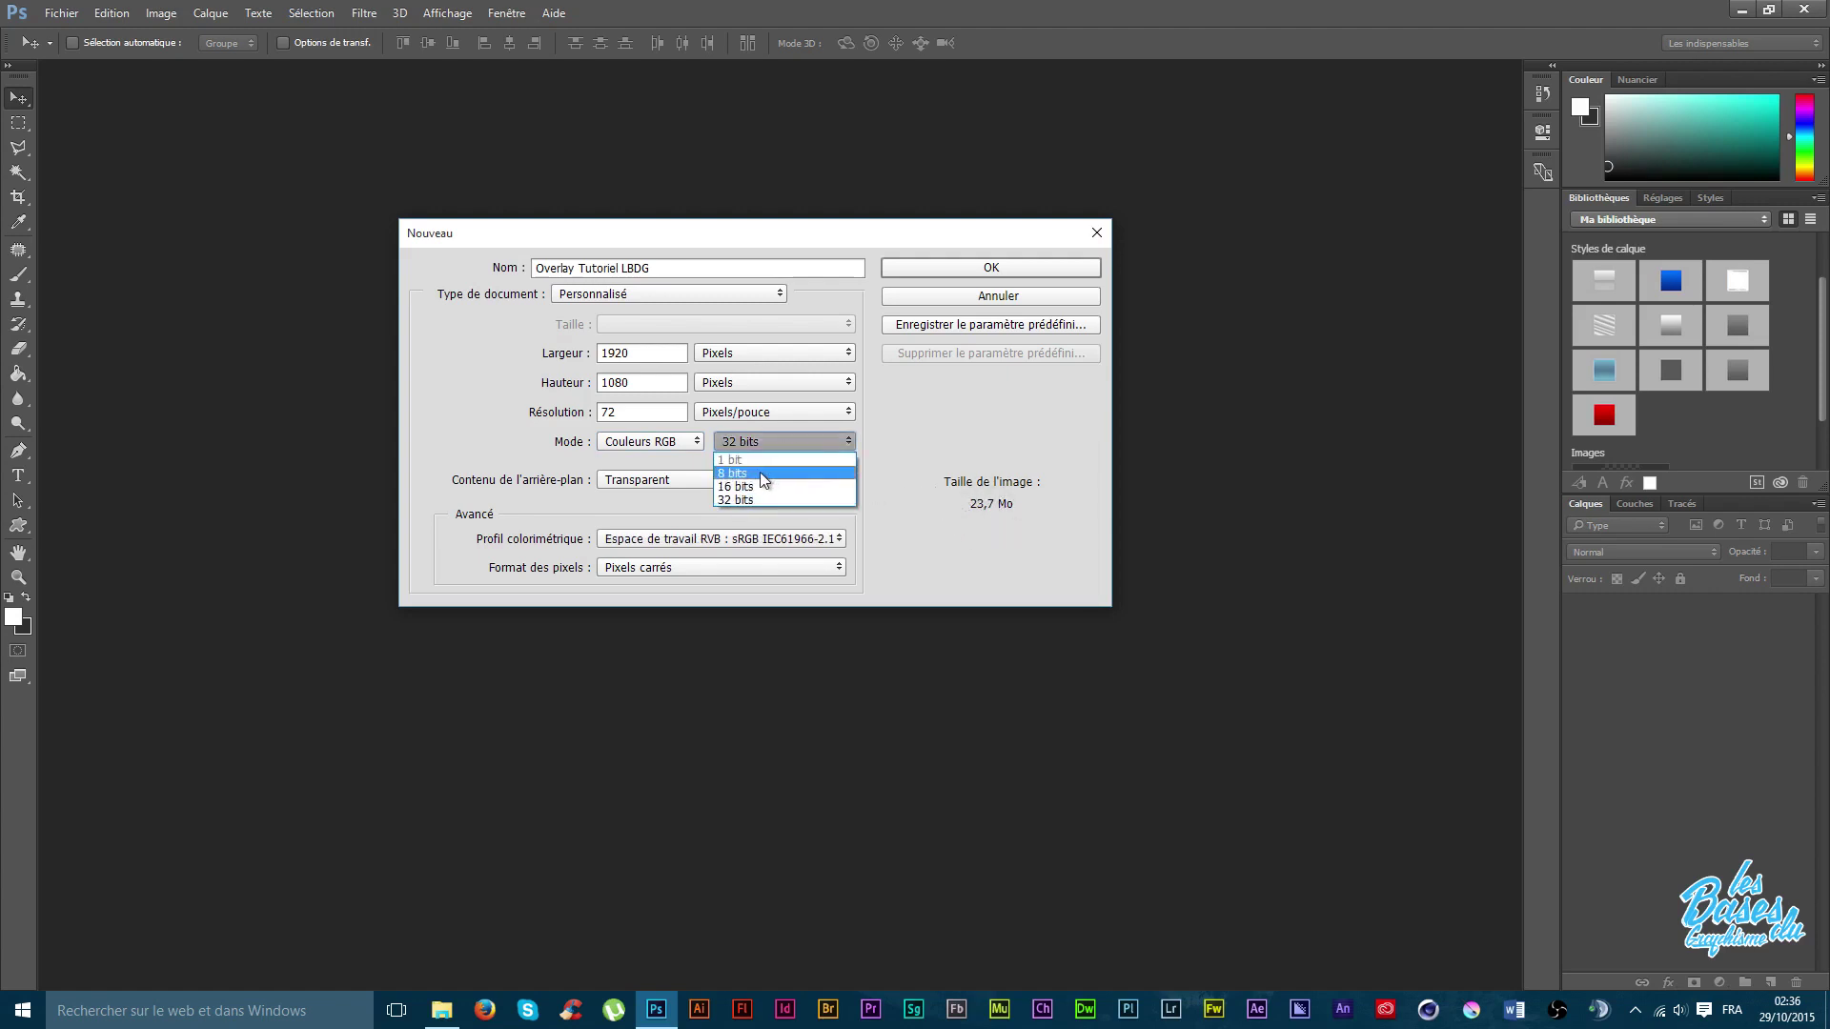
pyautogui.click(759, 471)
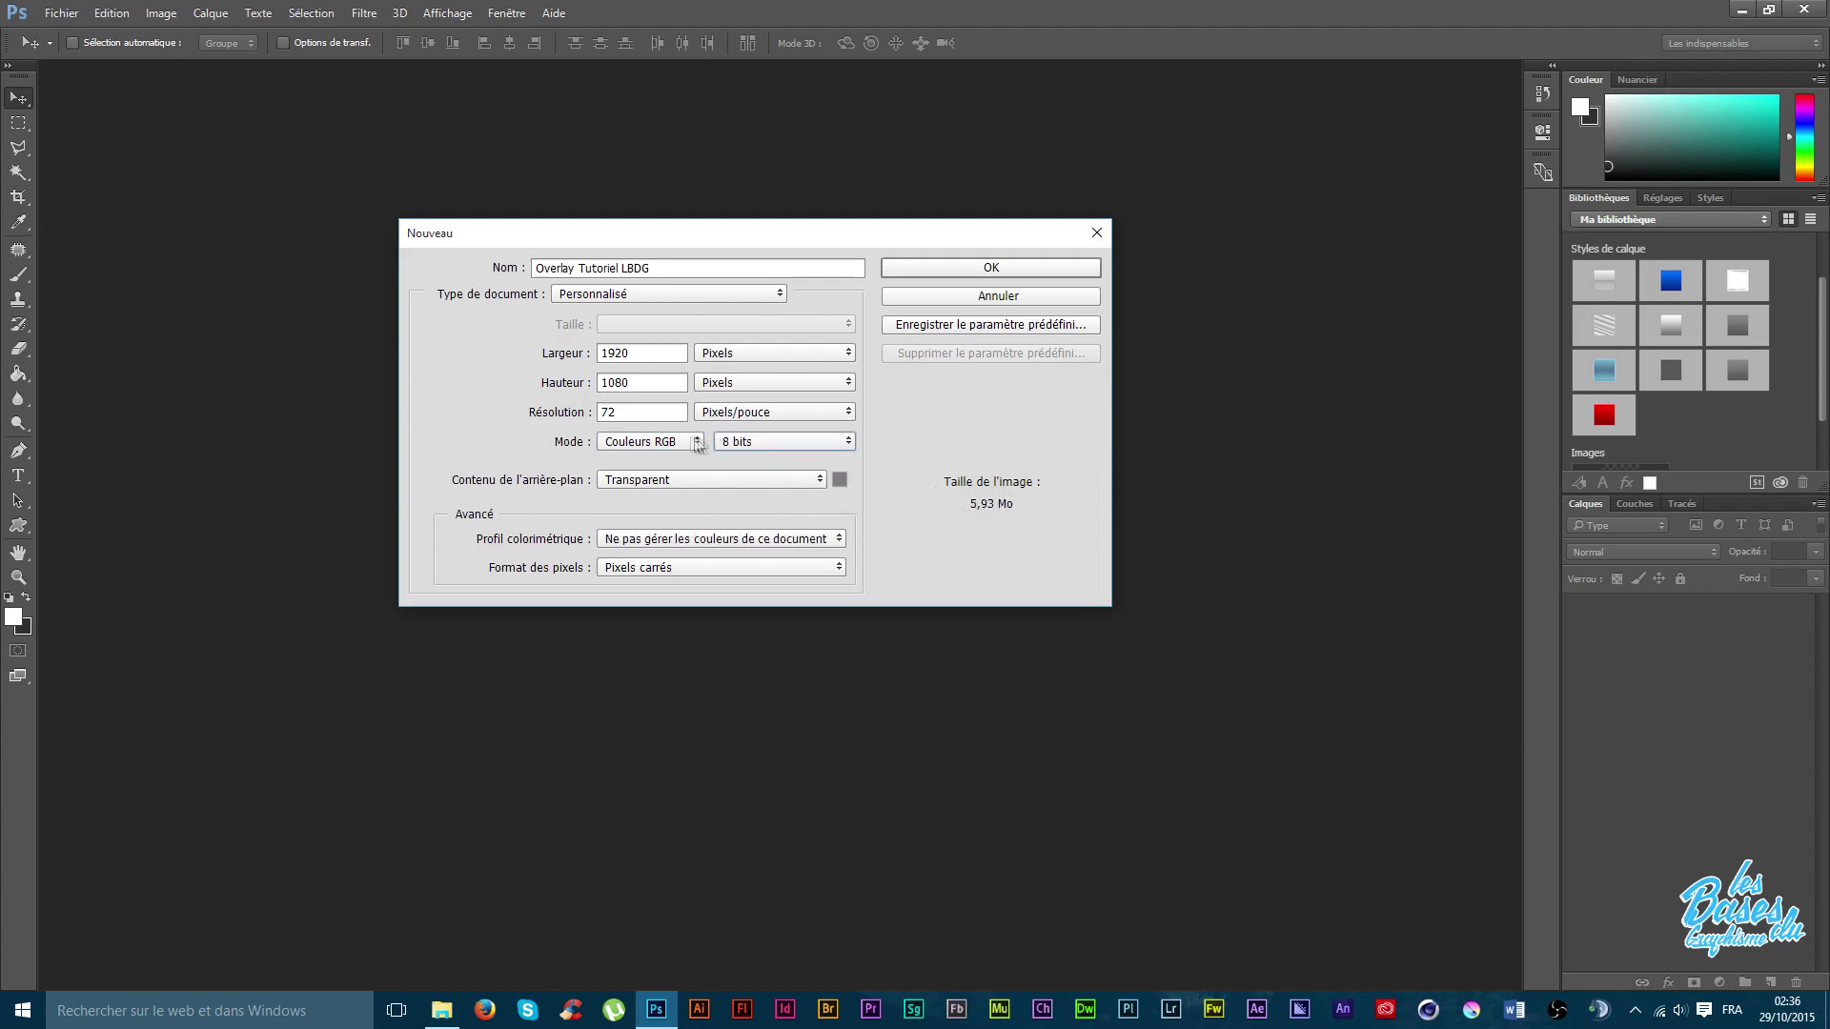
pyautogui.click(660, 484)
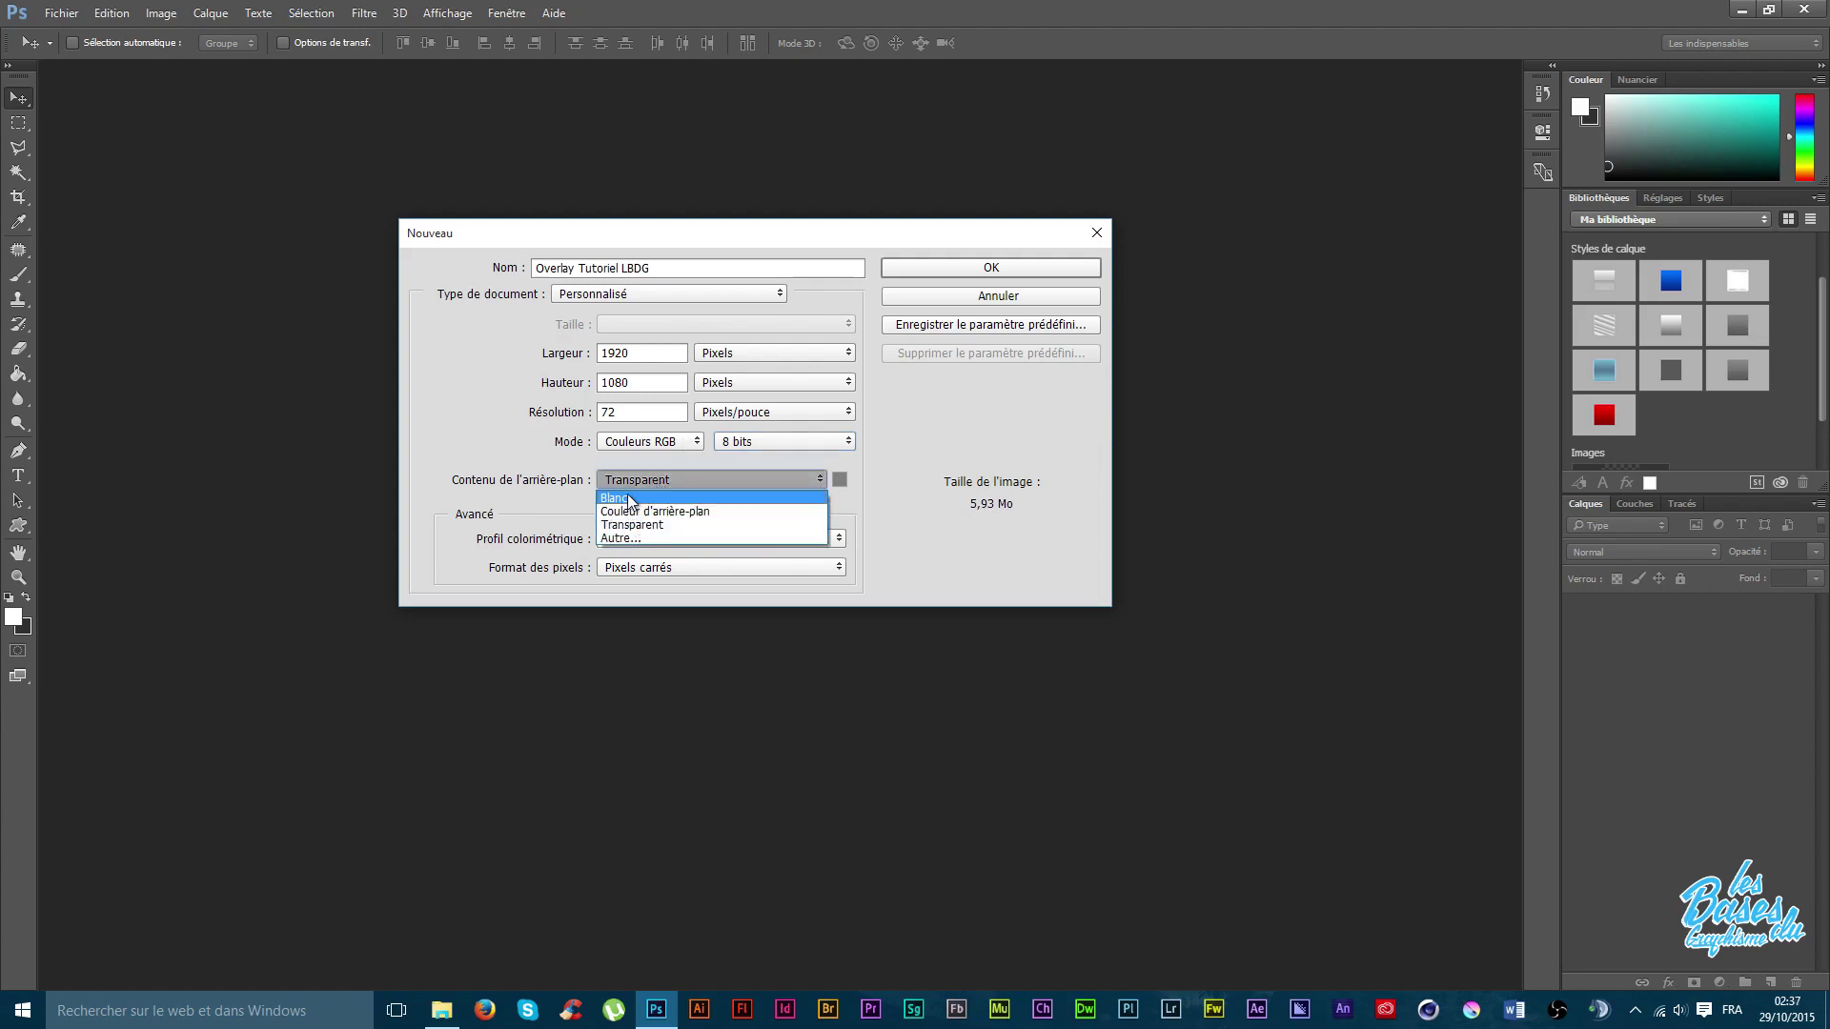
# Try white, then a custom bright yellow, as the new document's background contents.
pyautogui.click(629, 498)
pyautogui.click(632, 481)
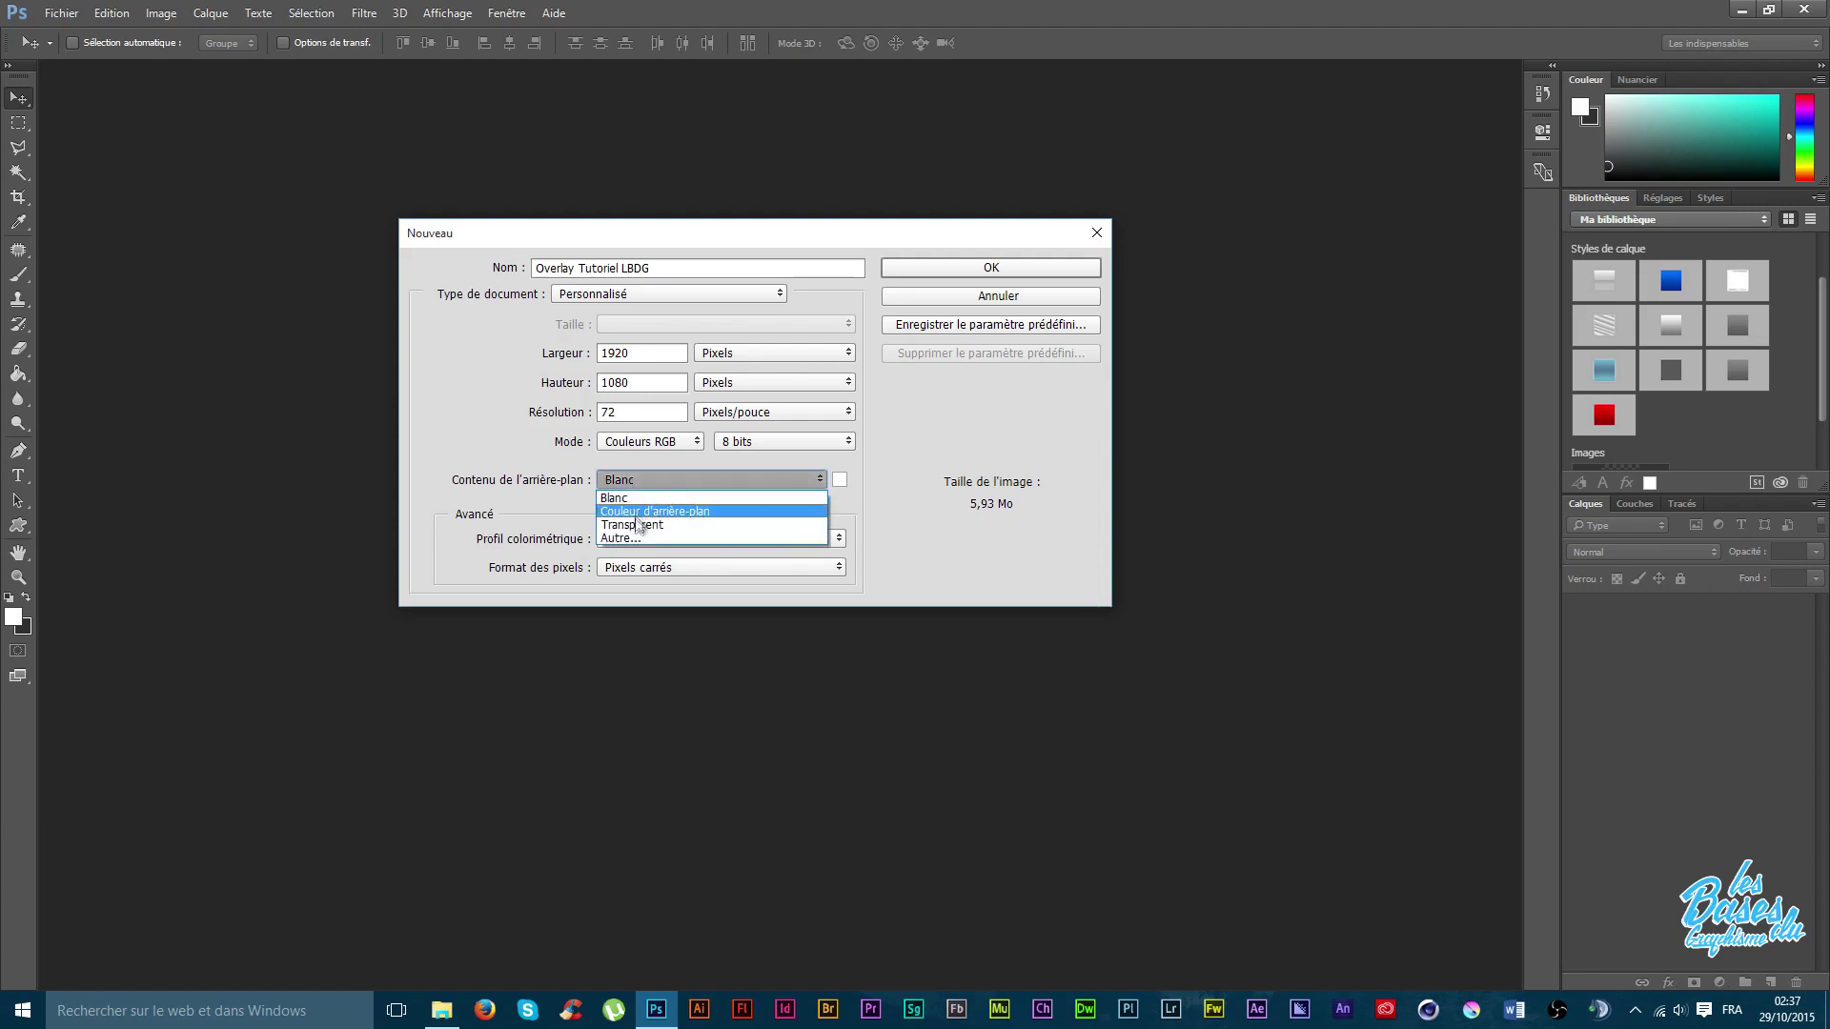
pyautogui.click(637, 540)
pyautogui.moveTo(820, 295)
pyautogui.mouseDown()
pyautogui.moveTo(765, 434)
pyautogui.moveTo(780, 416)
pyautogui.mouseUp()
pyautogui.moveTo(915, 493); pyautogui.dragTo(913, 473)
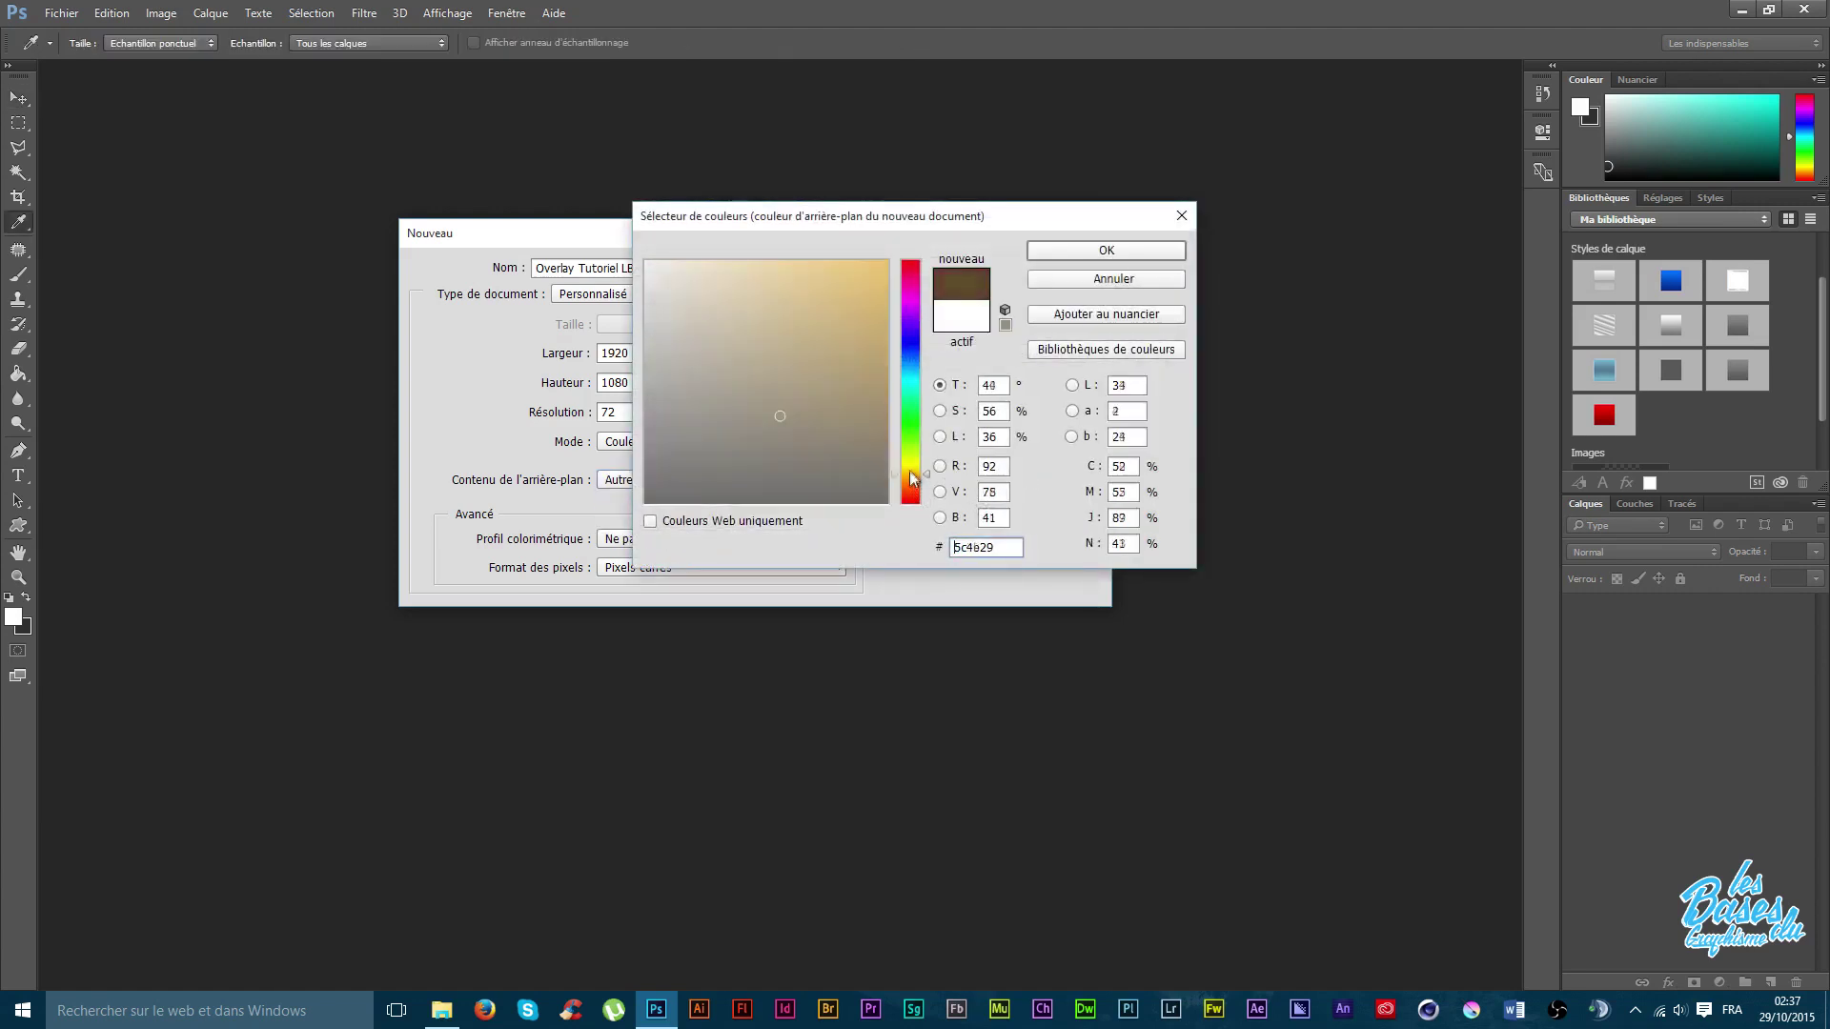
pyautogui.click(887, 261)
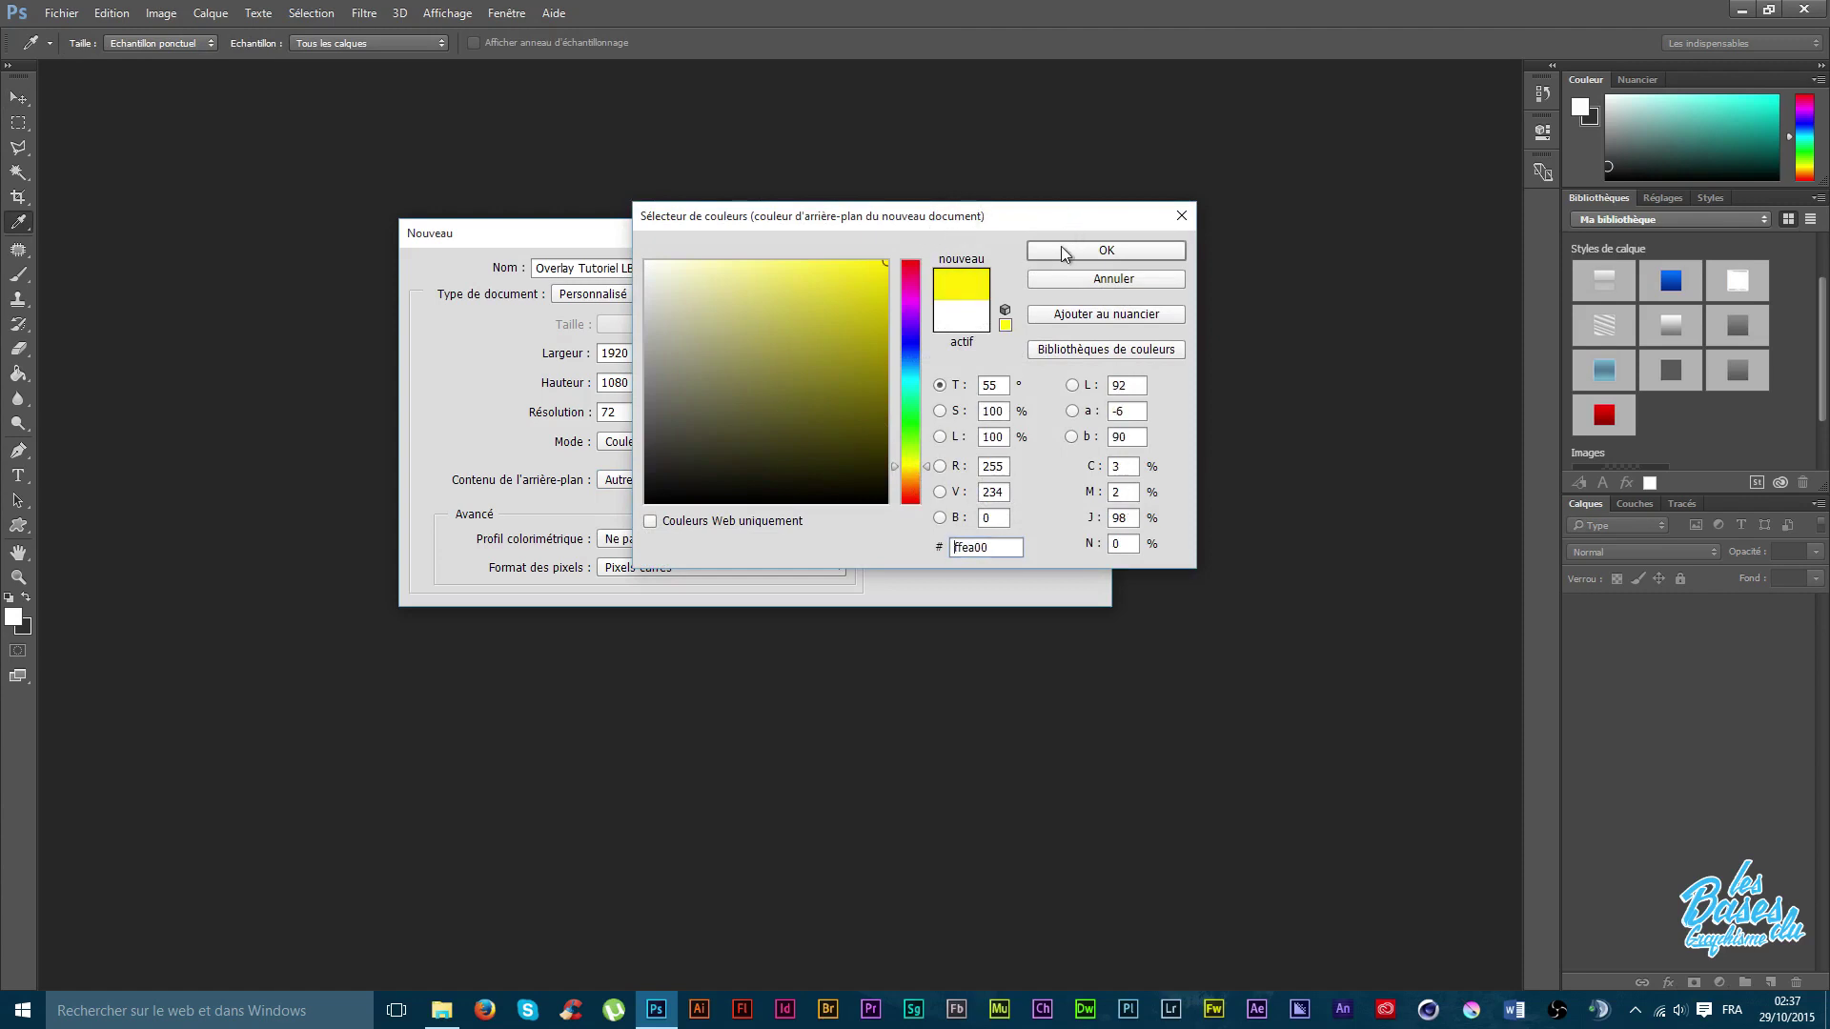
pyautogui.click(1061, 245)
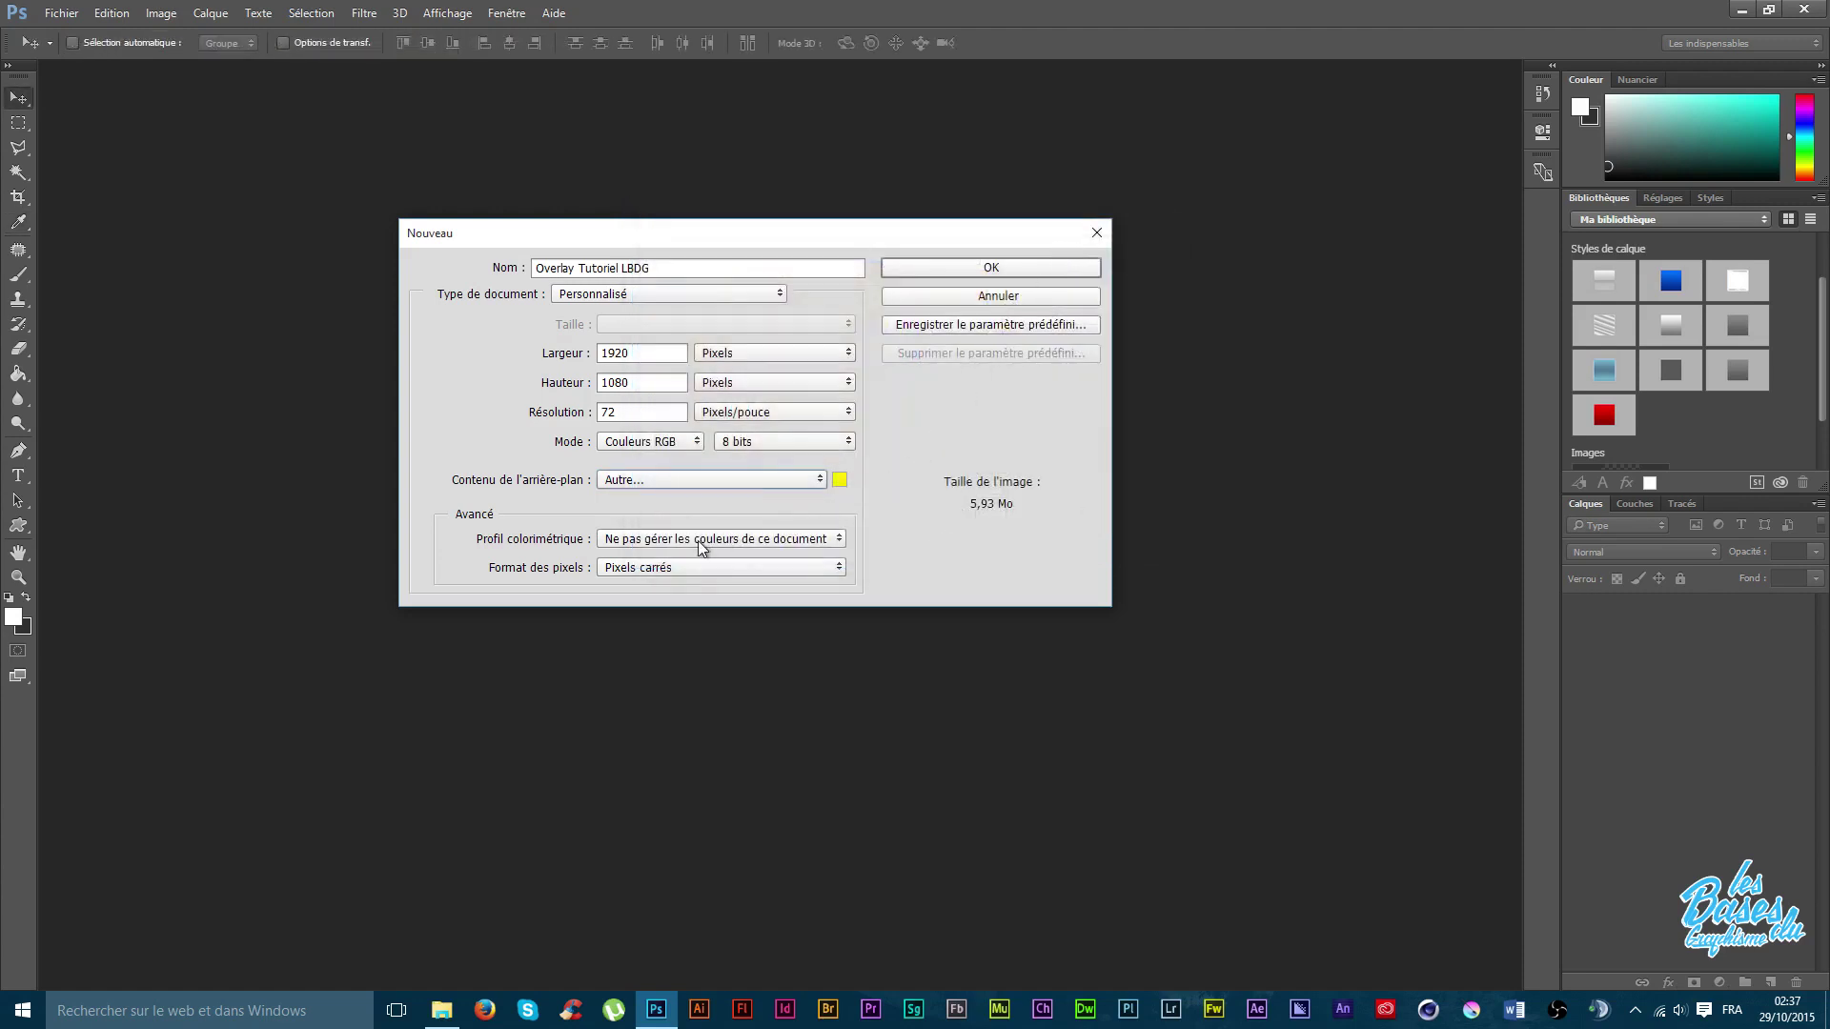
# Switch background contents to background colour, then Transparent, and create the document.
pyautogui.click(672, 480)
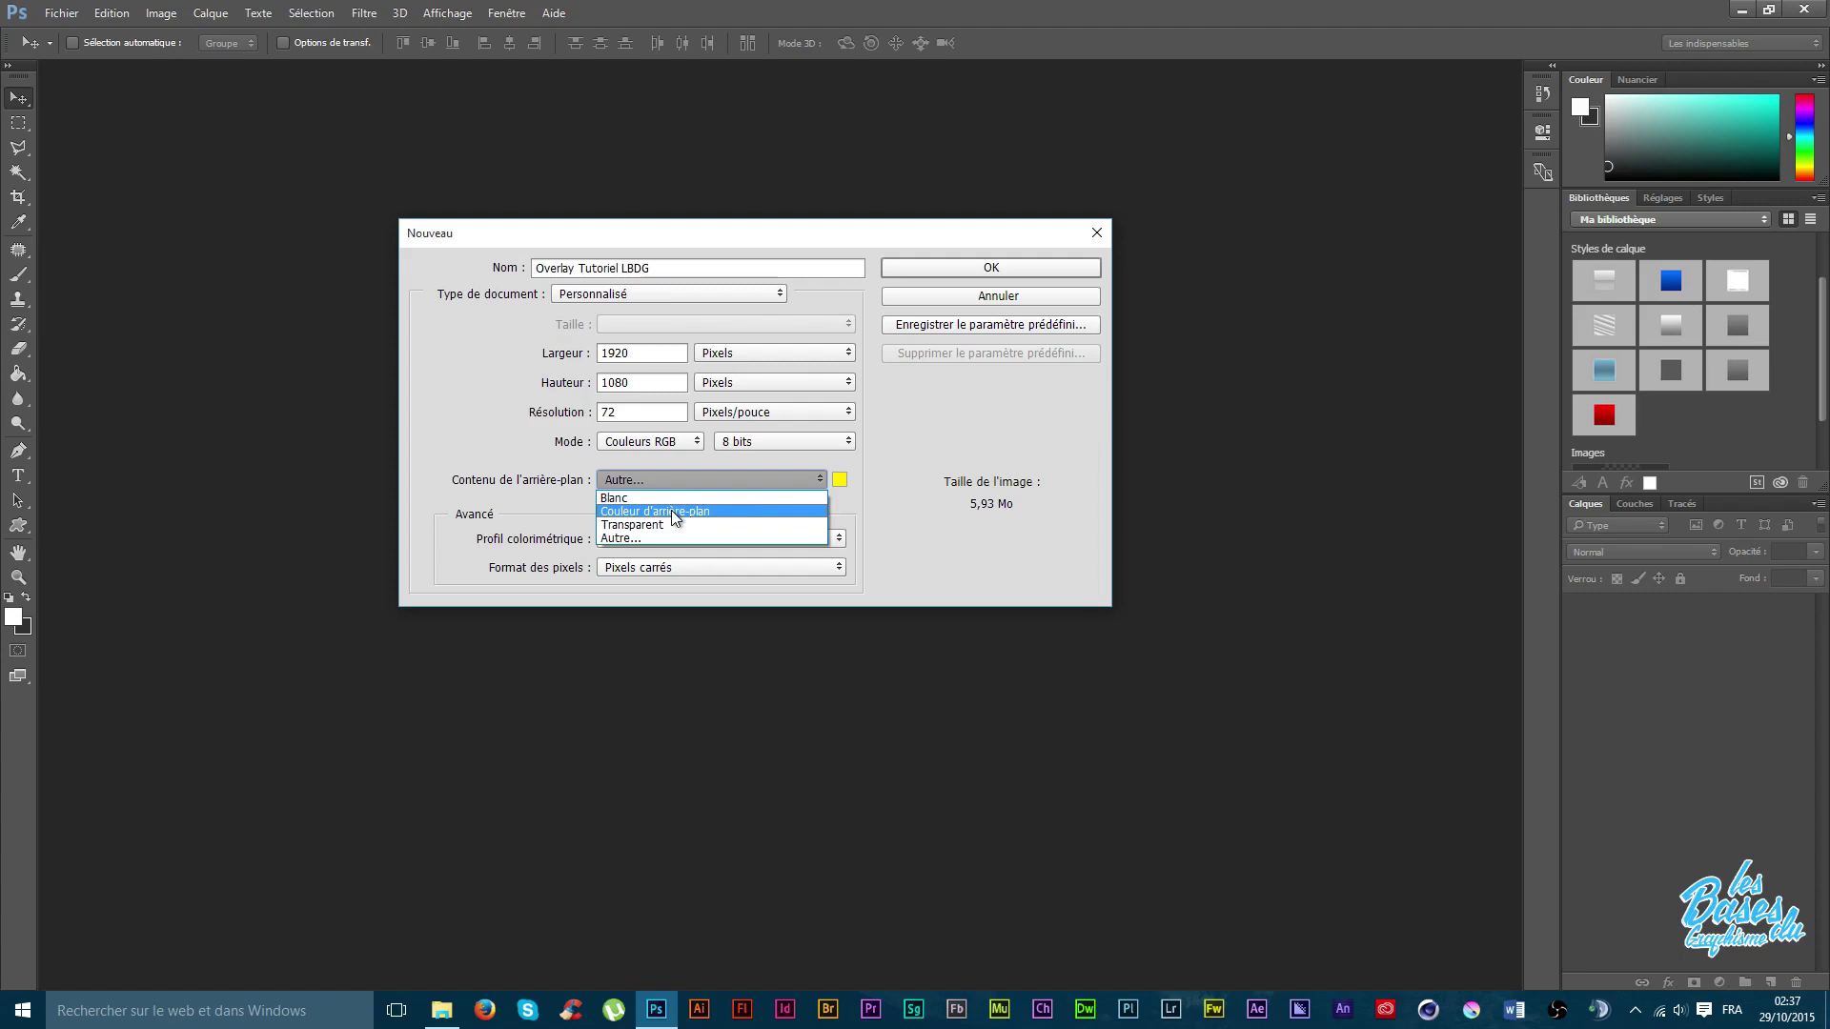
pyautogui.click(670, 511)
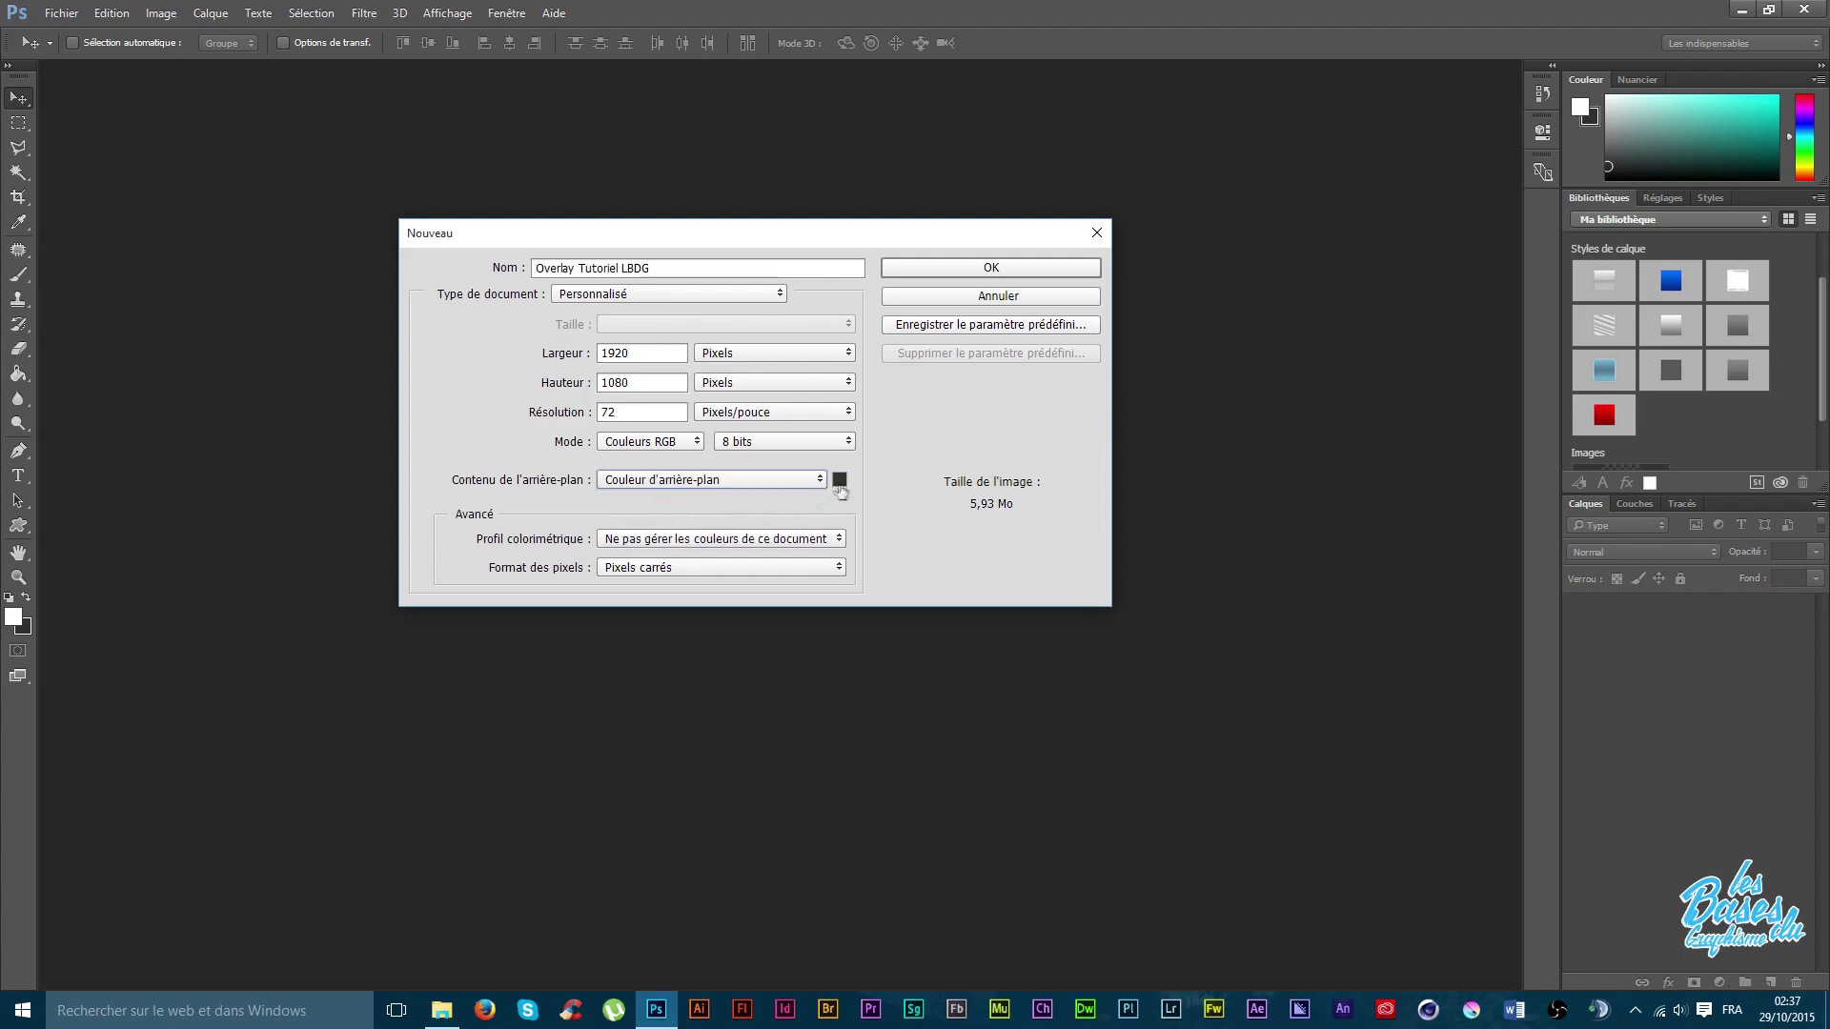
pyautogui.click(740, 482)
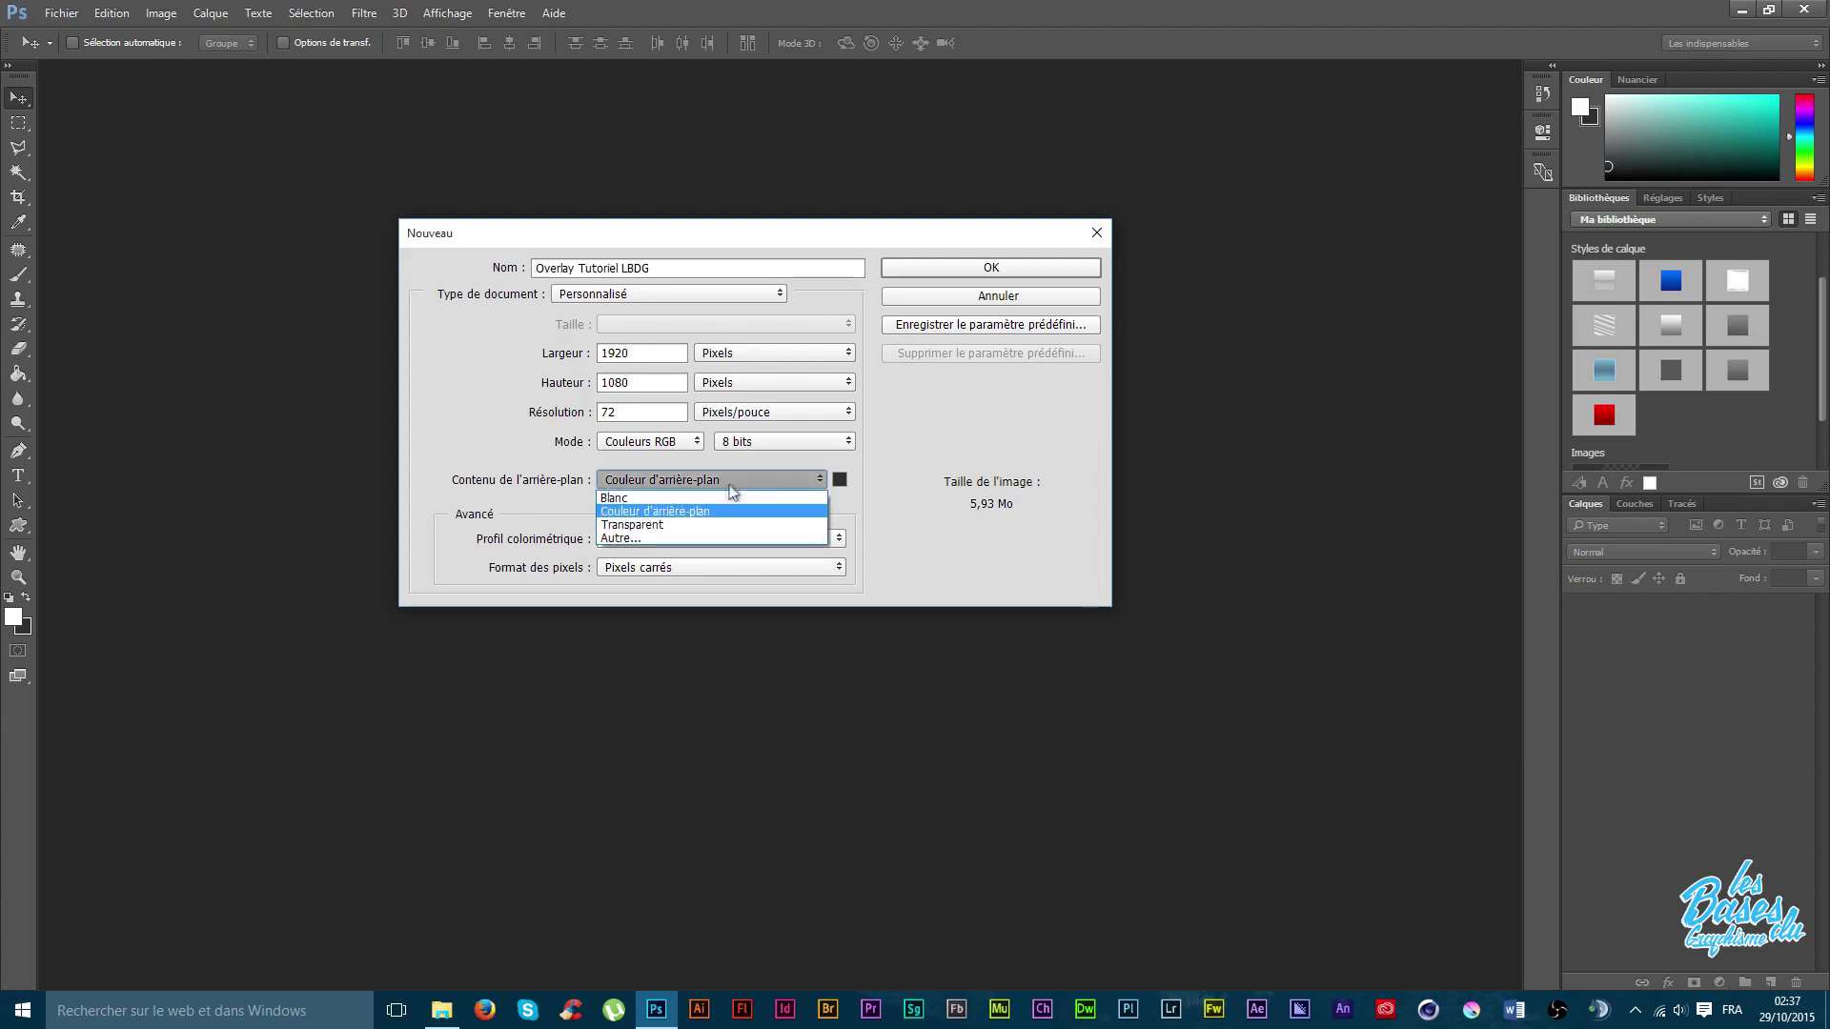
pyautogui.click(653, 525)
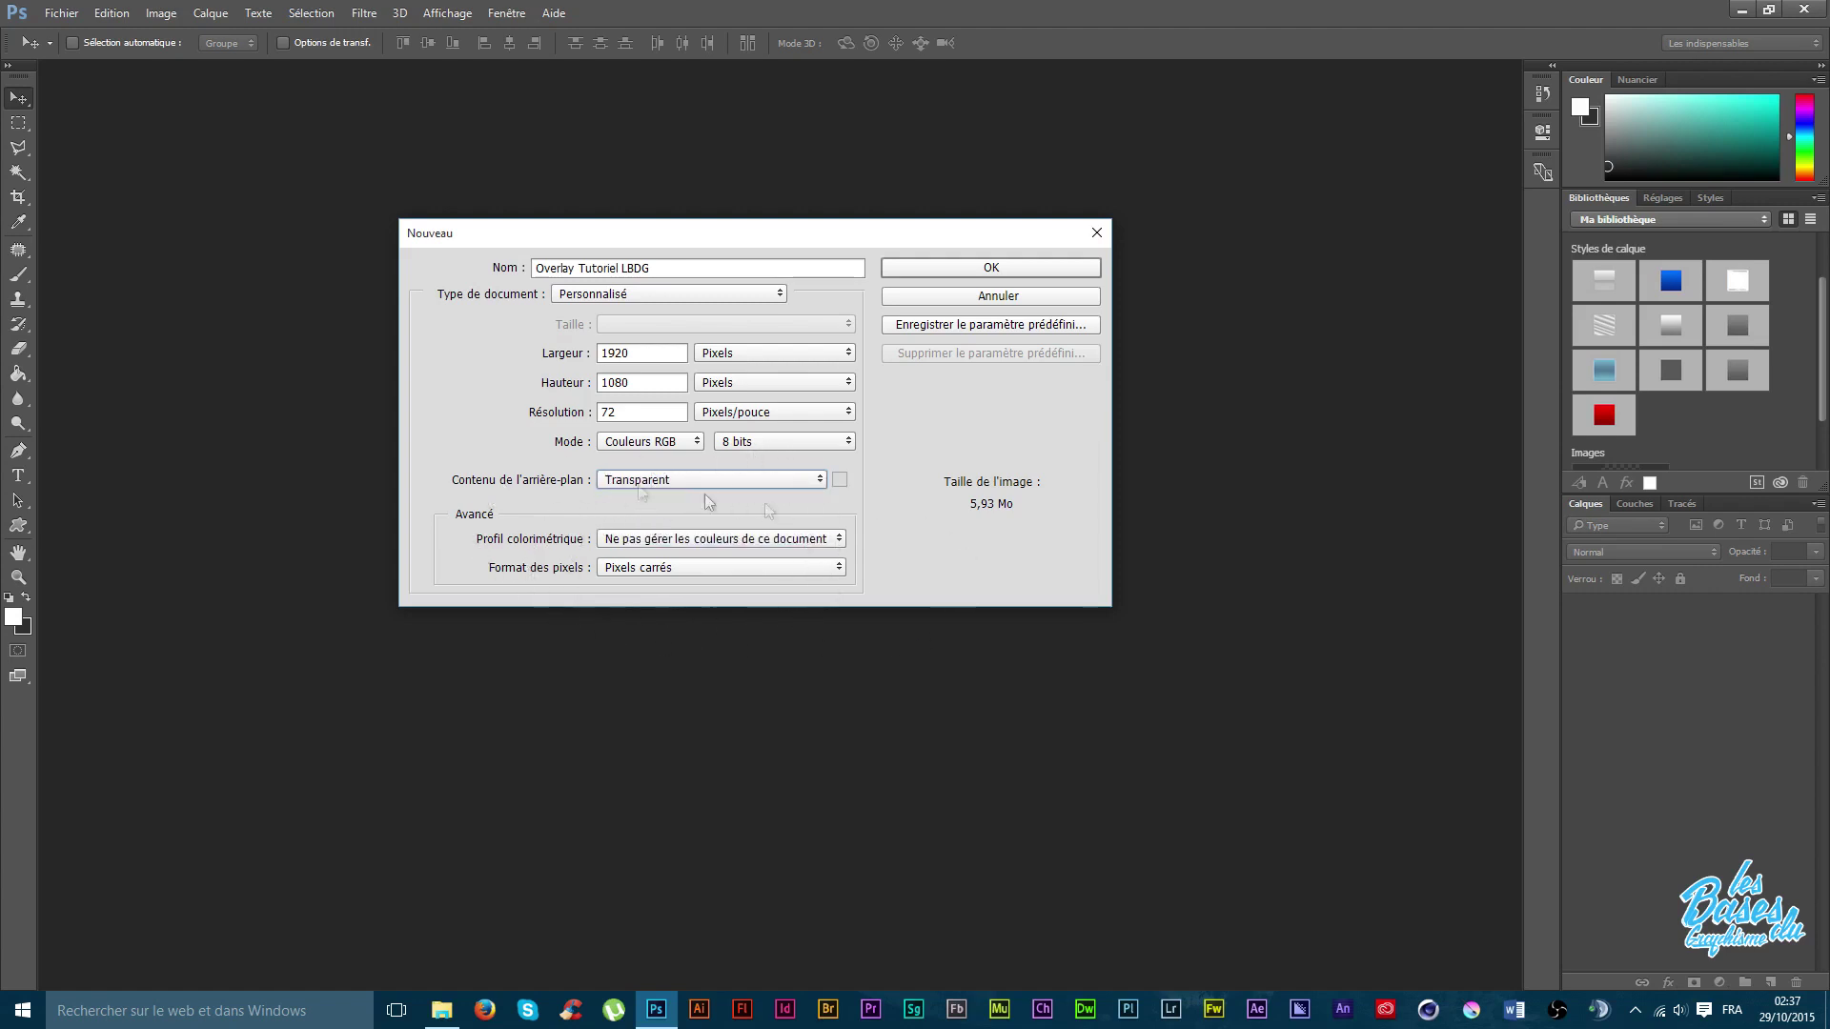
pyautogui.click(945, 267)
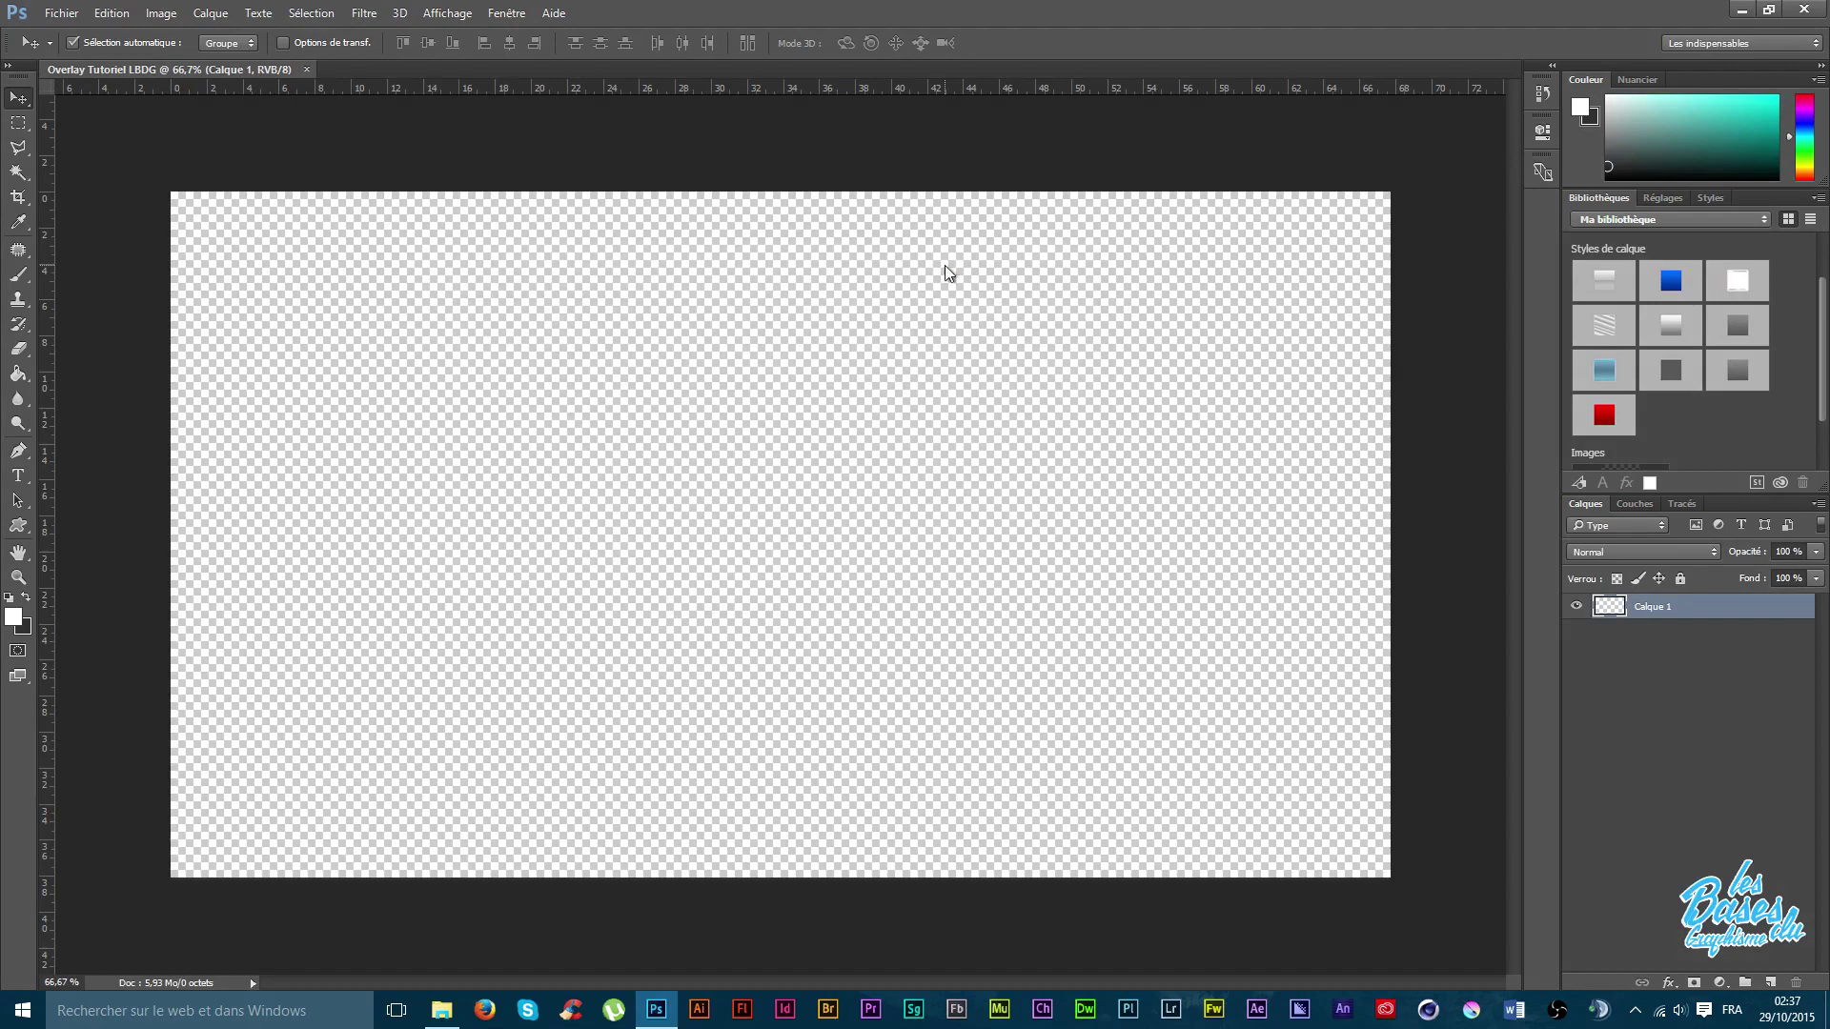
# Open Fond d'écran Flat design from E: > Graphisme > Outils > 1. CREATIONS > 1. Créations Perso > 8.Wallpapers.
pyautogui.hotkey('ctrl', 'o')
pyautogui.click(303, 667)
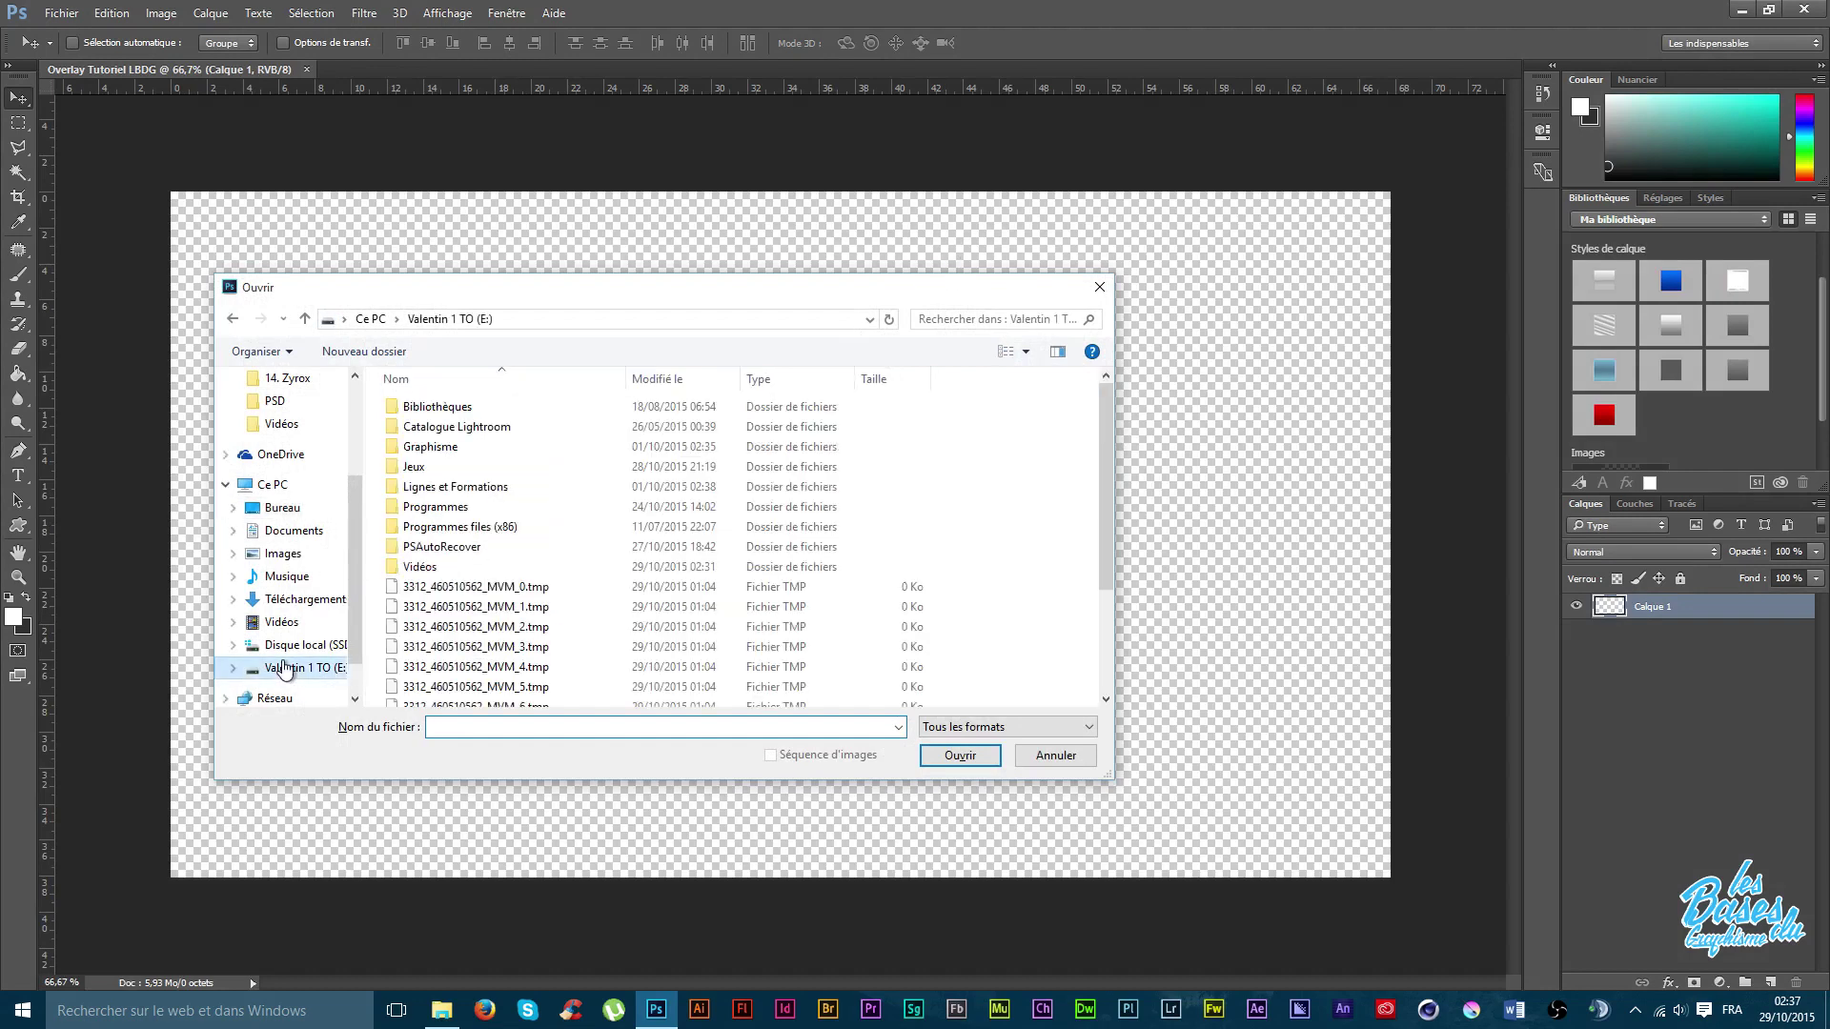
pyautogui.doubleClick(446, 446)
pyautogui.doubleClick(439, 408)
pyautogui.doubleClick(467, 410)
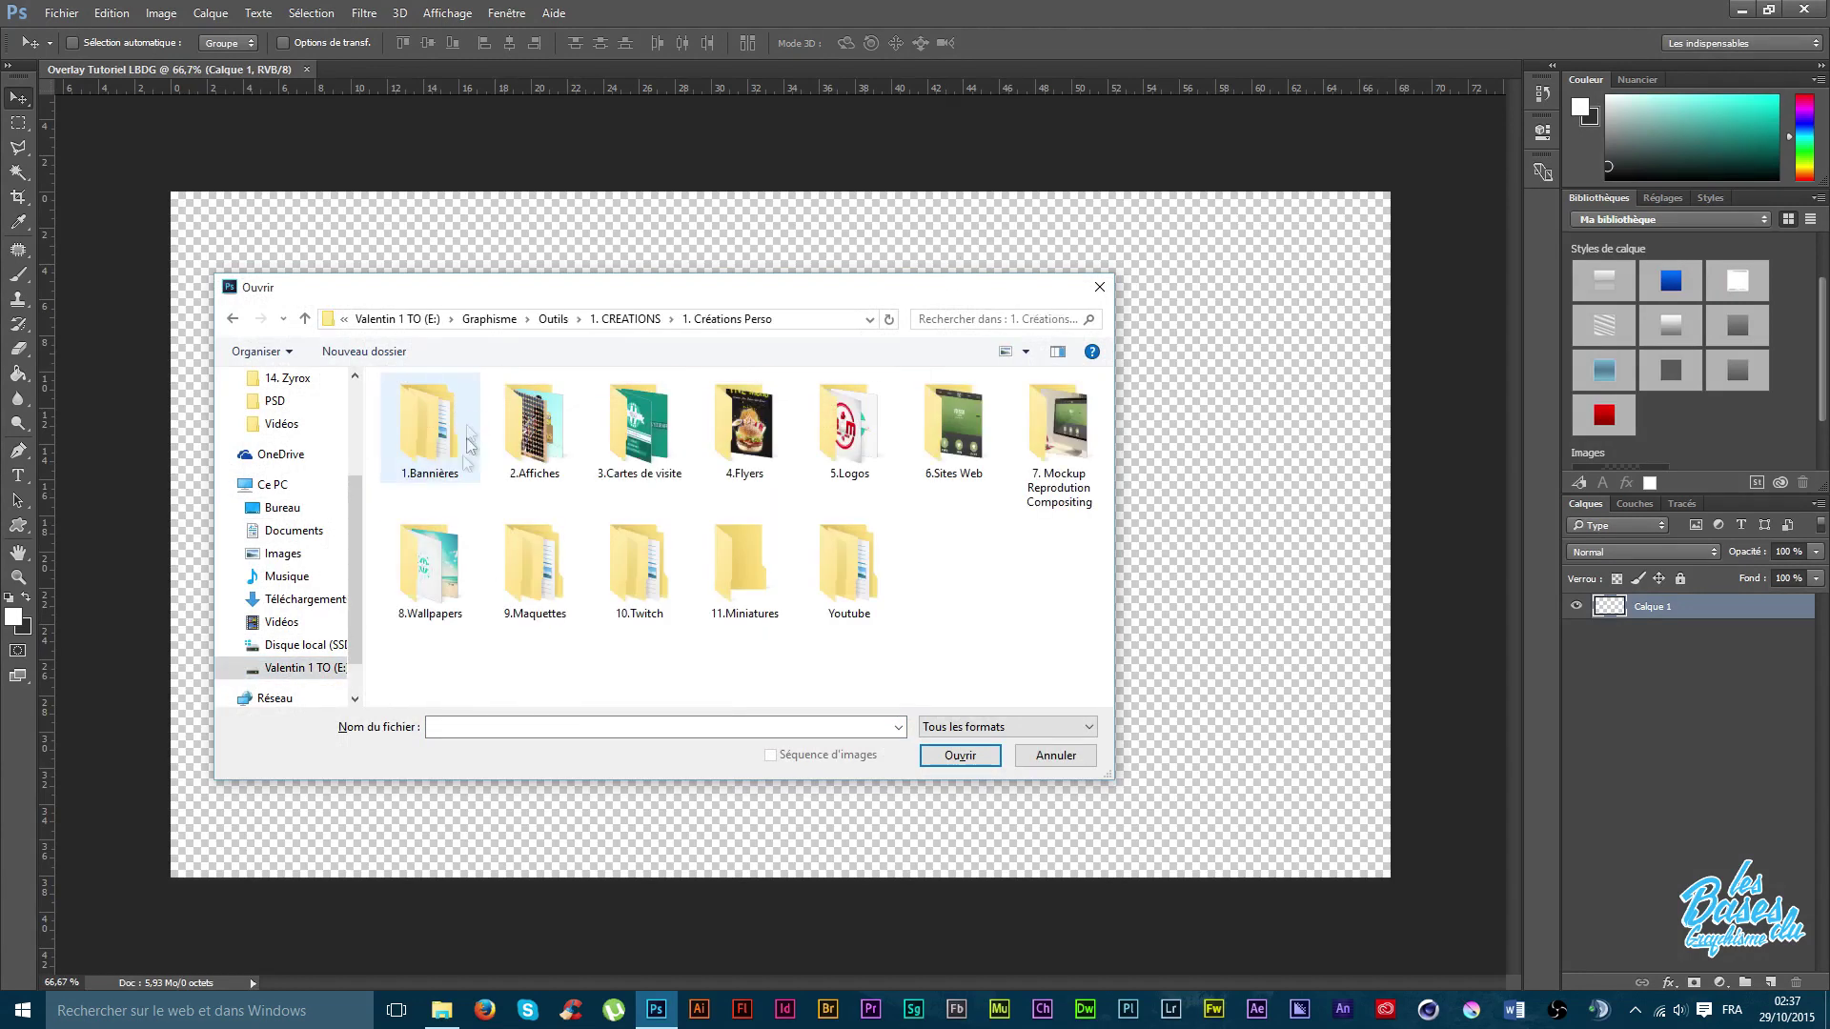
pyautogui.doubleClick(430, 564)
pyautogui.click(519, 434)
pyautogui.doubleClick(515, 435)
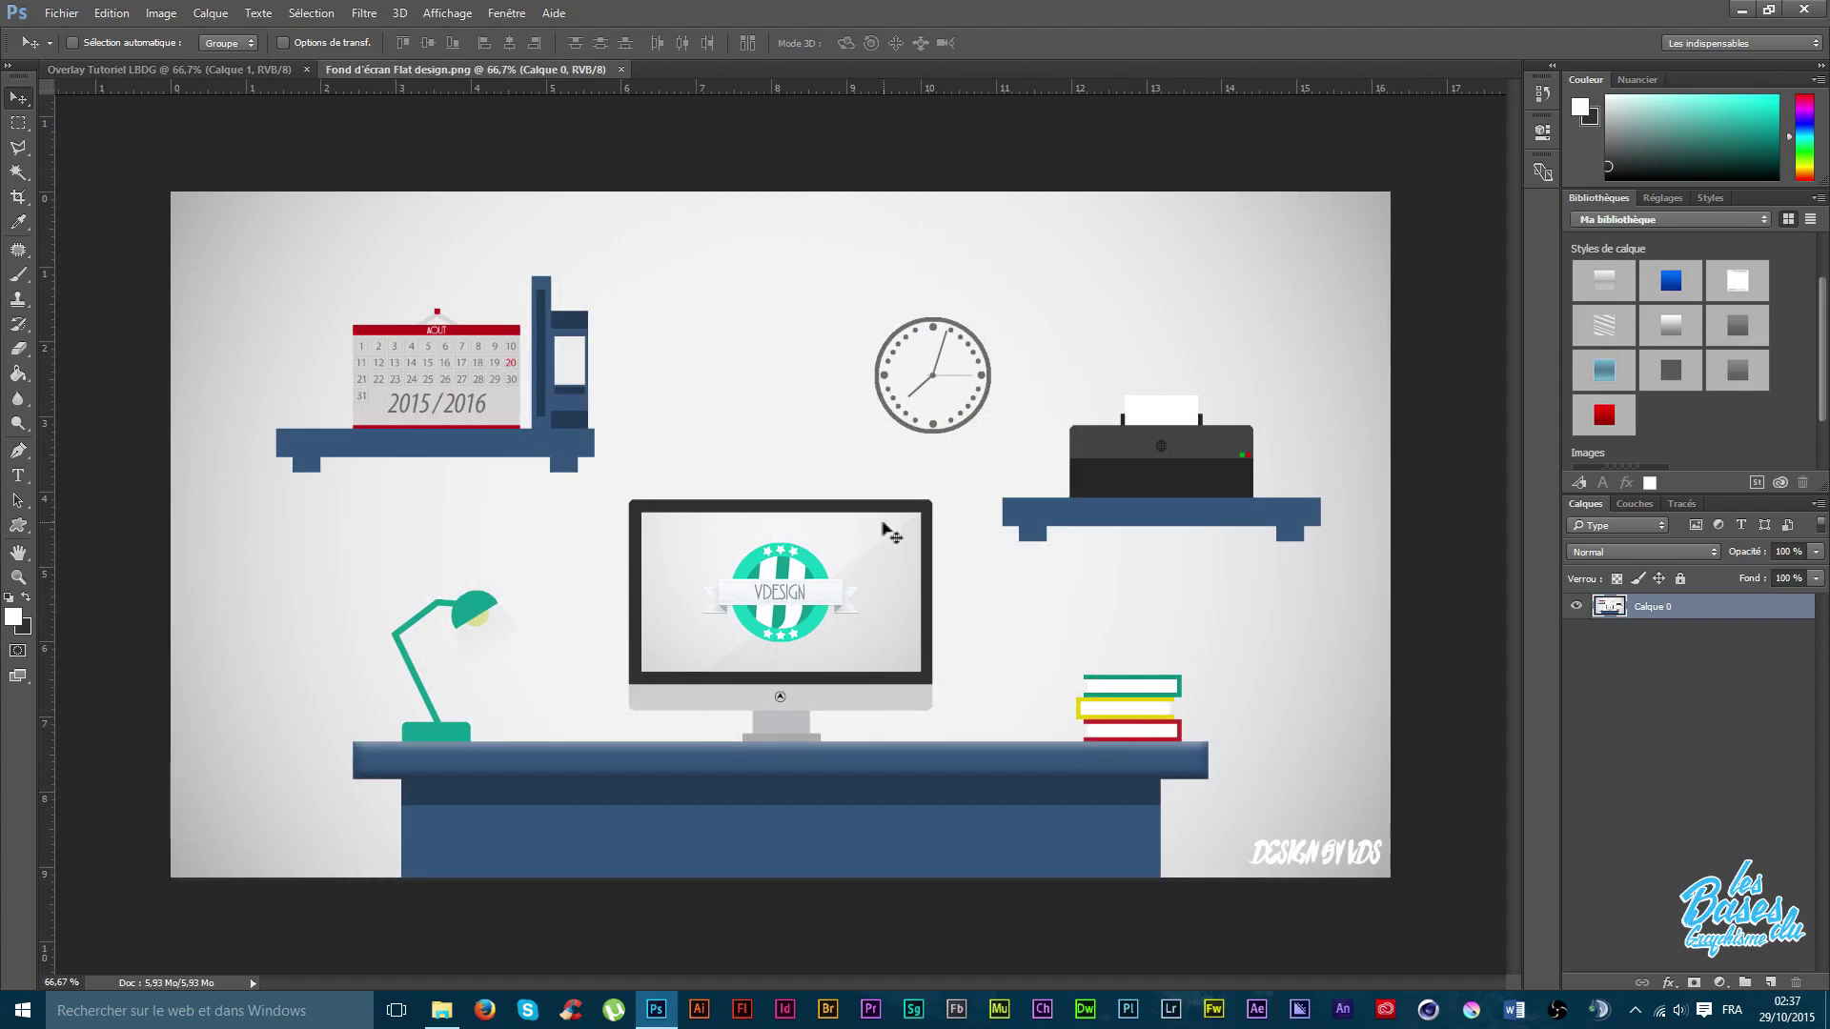
# Switch back and forth between the Overlay Tutoriel and Flat design wallpaper documents.
pyautogui.click(270, 69)
pyautogui.click(409, 67)
pyautogui.click(244, 71)
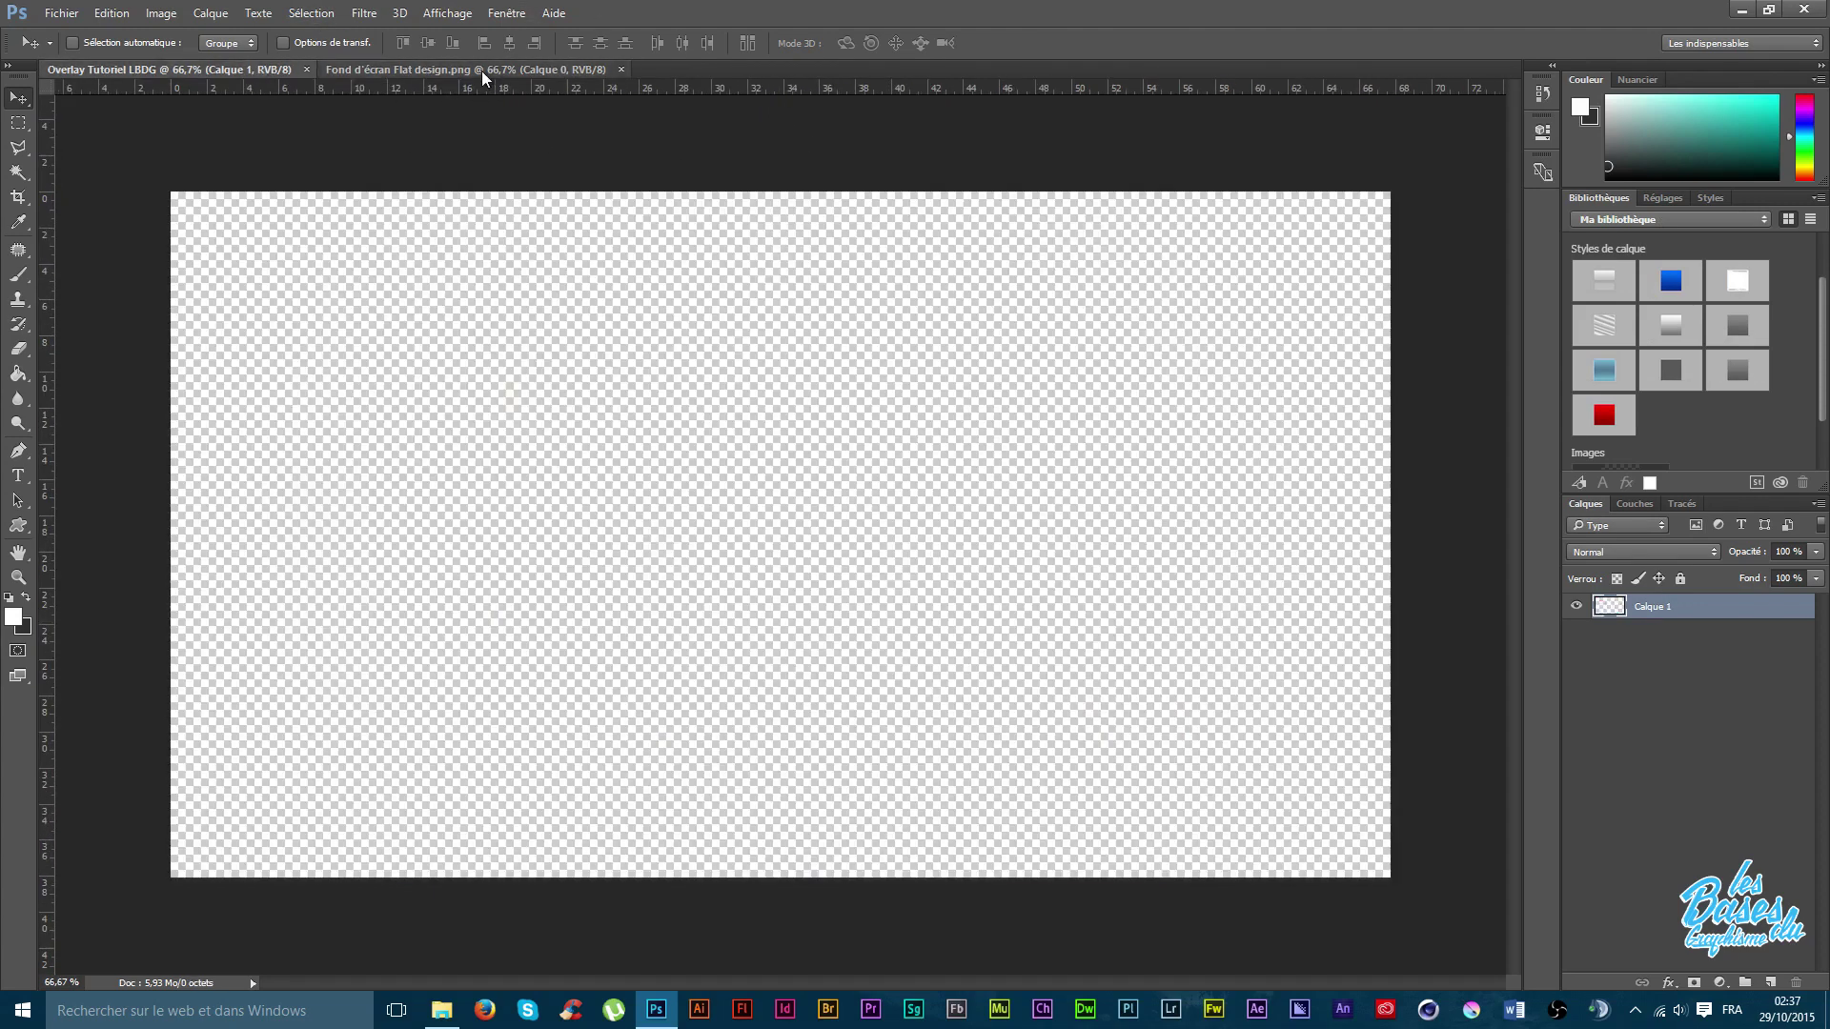
pyautogui.click(482, 70)
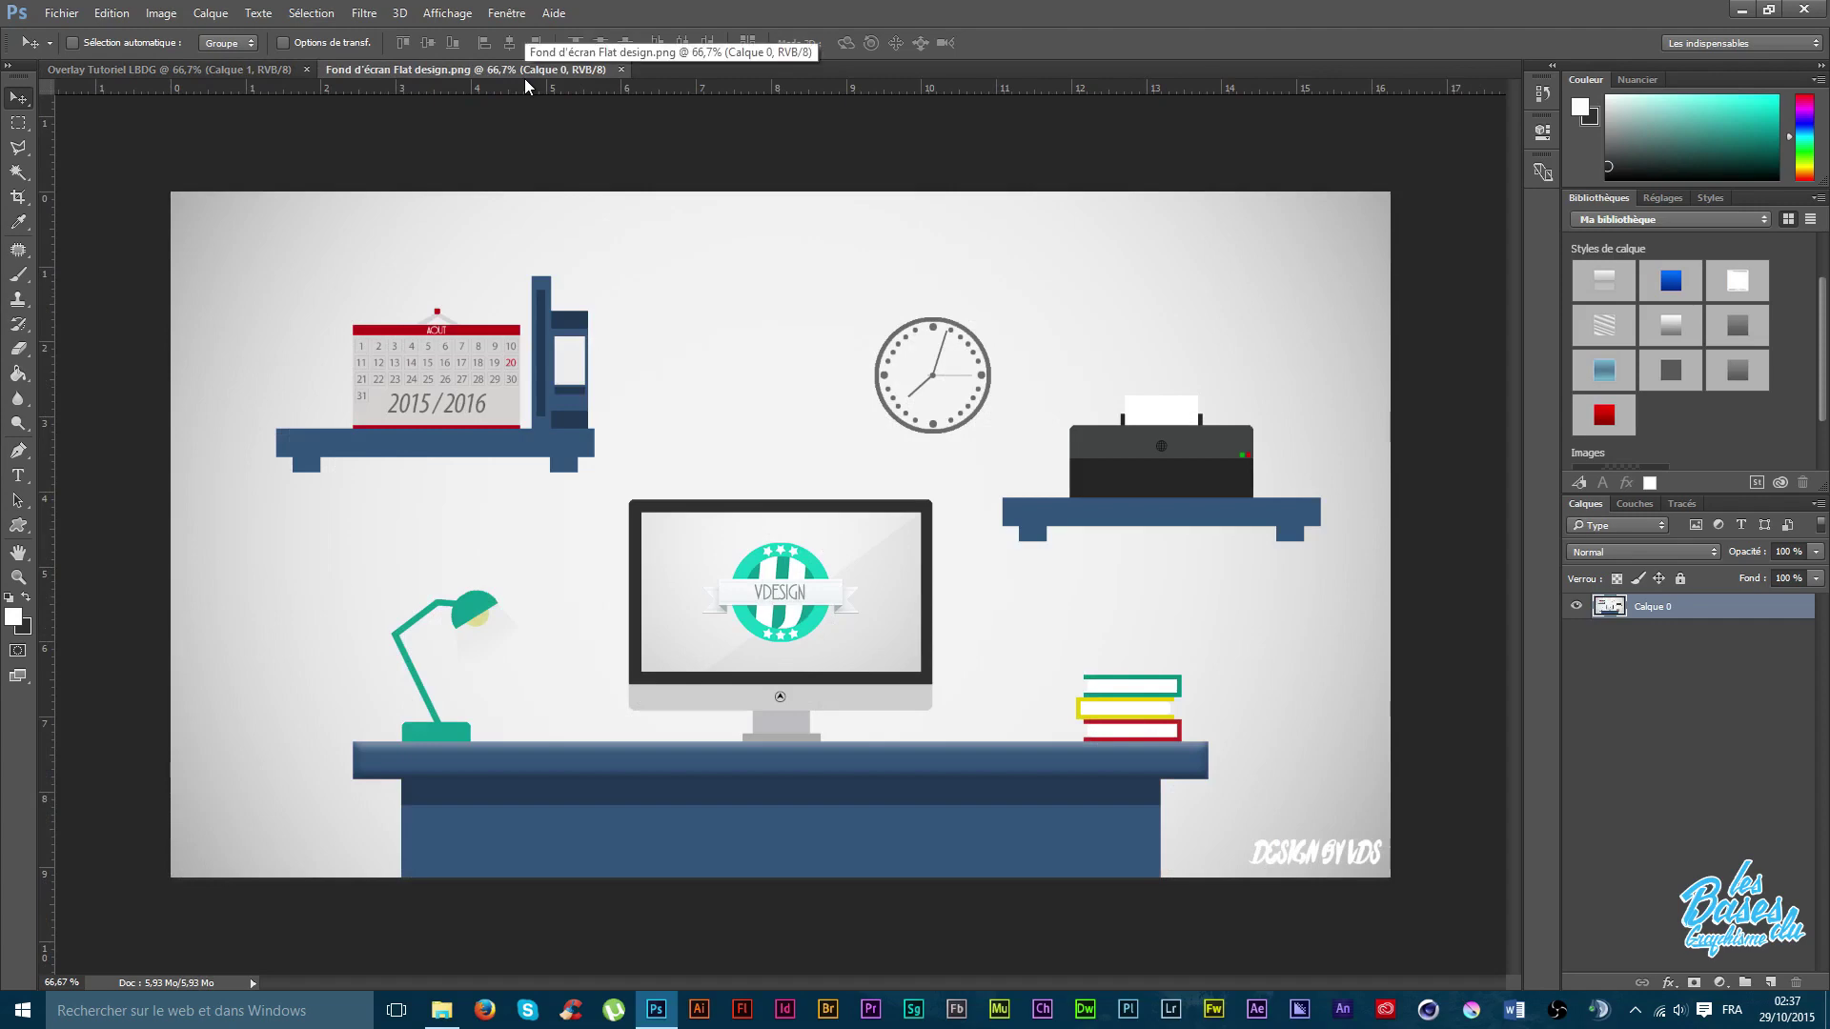
pyautogui.hotkey('ctrl', 'o')
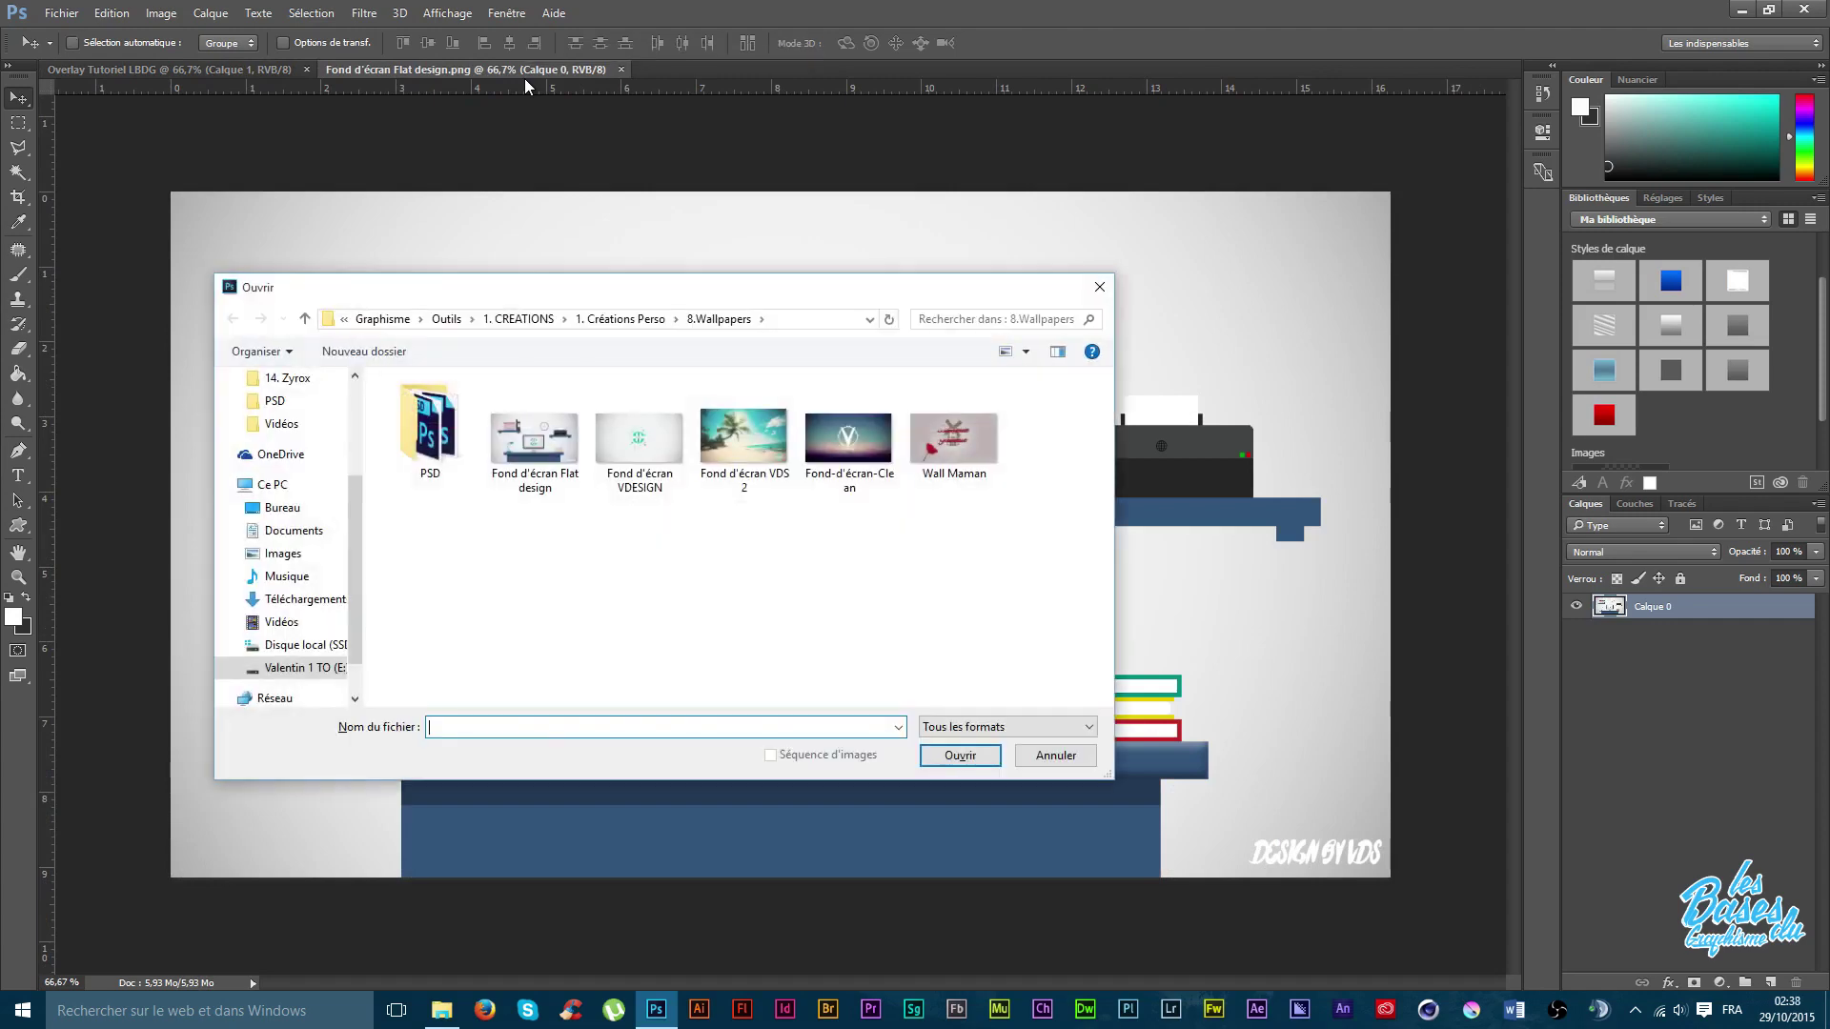
# Open Fond d'écran Flat design.psd from the PSD folder and select its Livres group.
pyautogui.moveTo(633, 285)
pyautogui.mouseDown()
pyautogui.moveTo(789, 296)
pyautogui.moveTo(788, 195)
pyautogui.mouseUp()
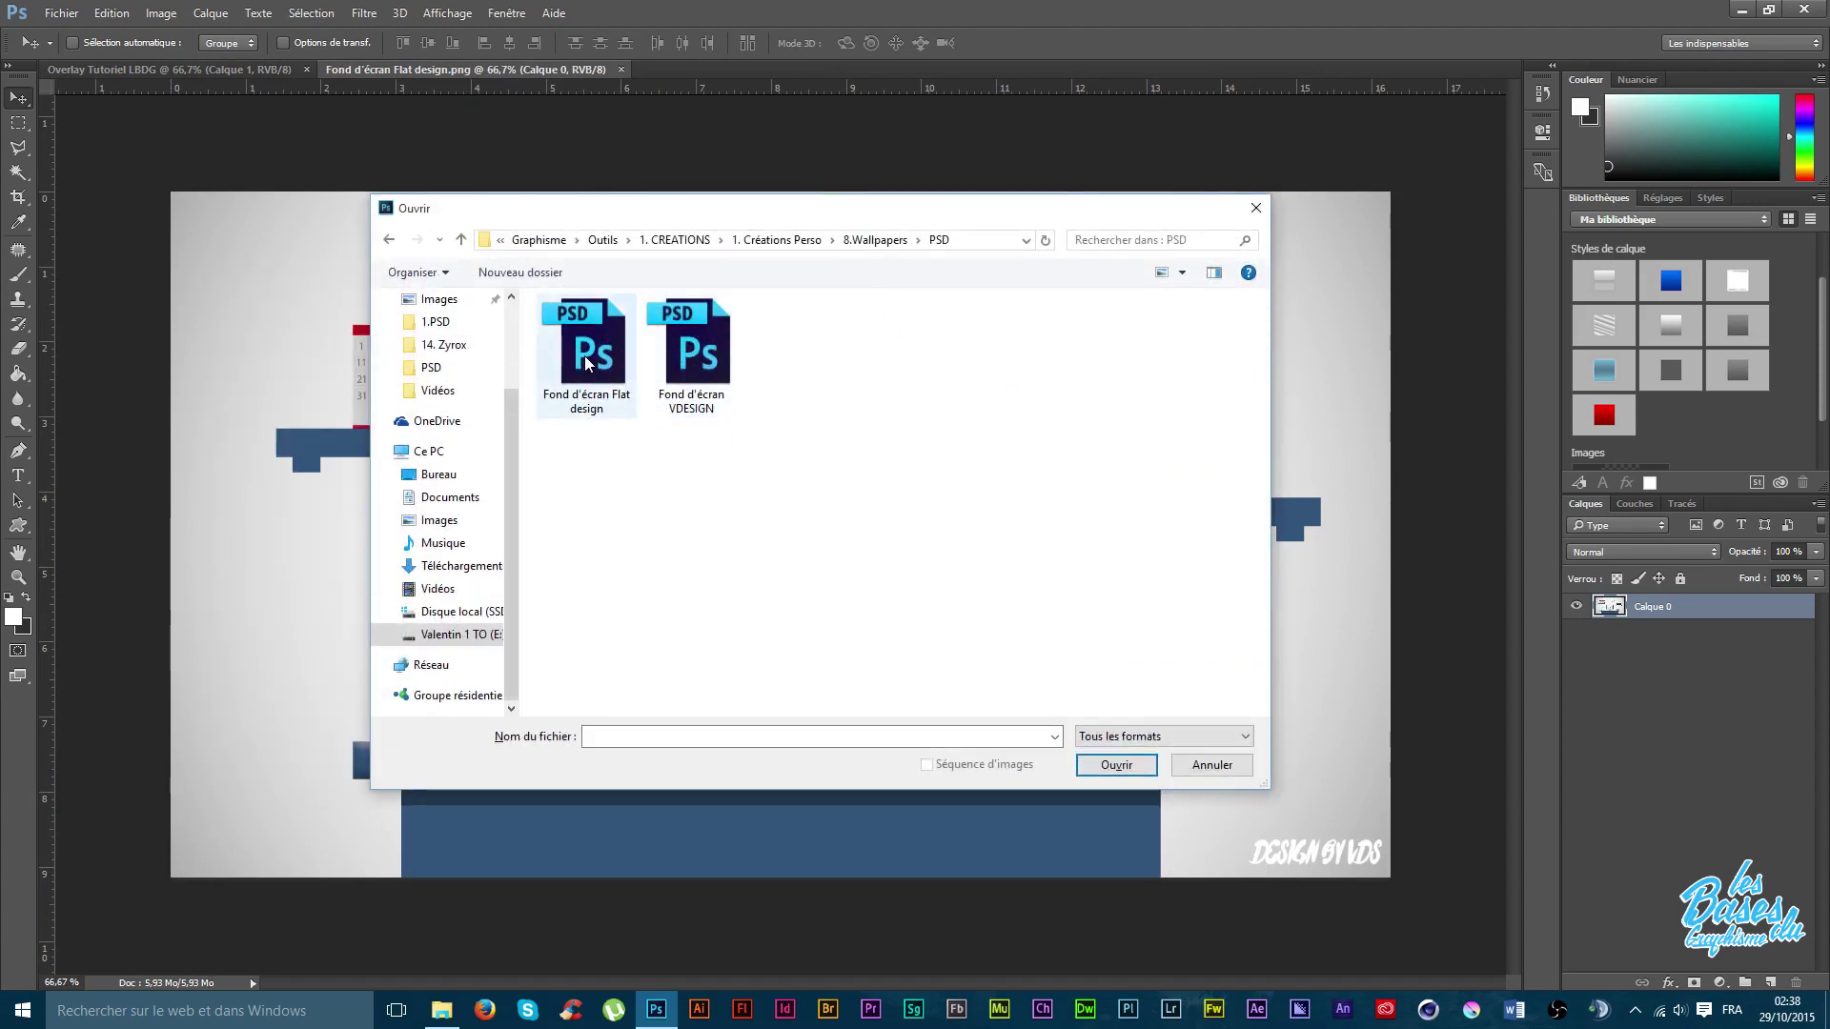
pyautogui.doubleClick(585, 356)
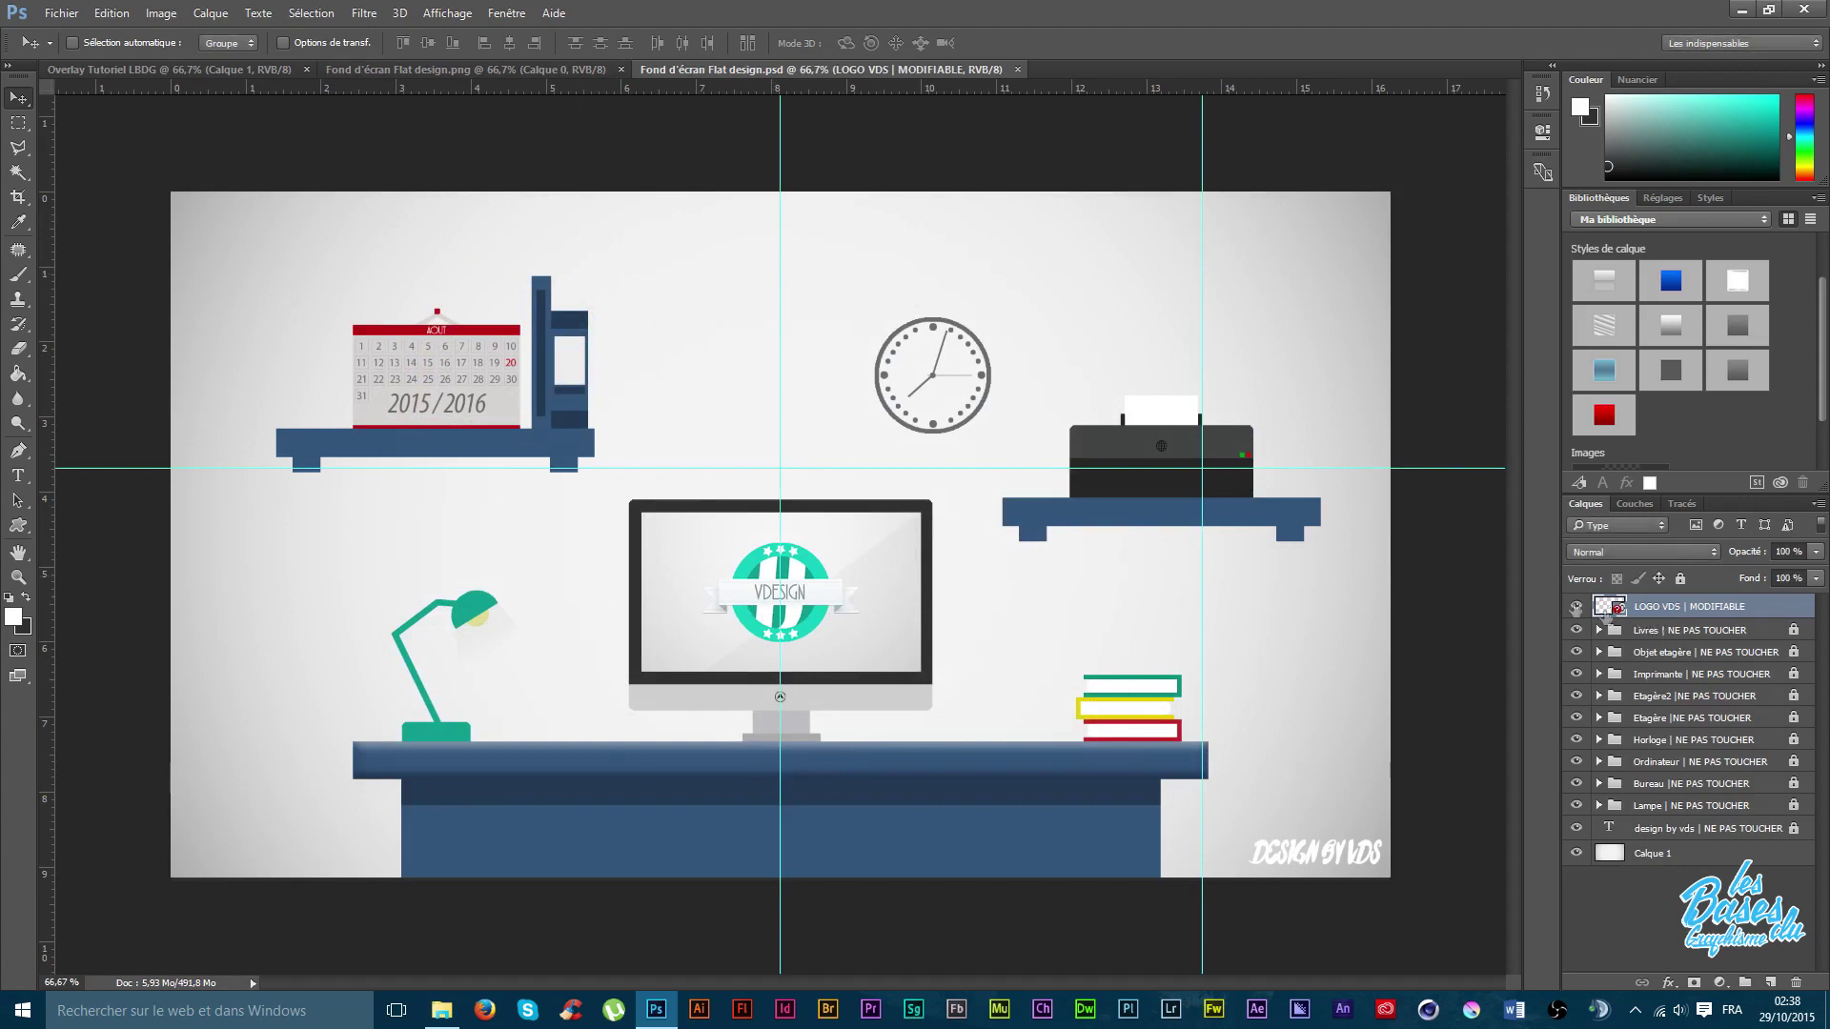
pyautogui.click(1663, 631)
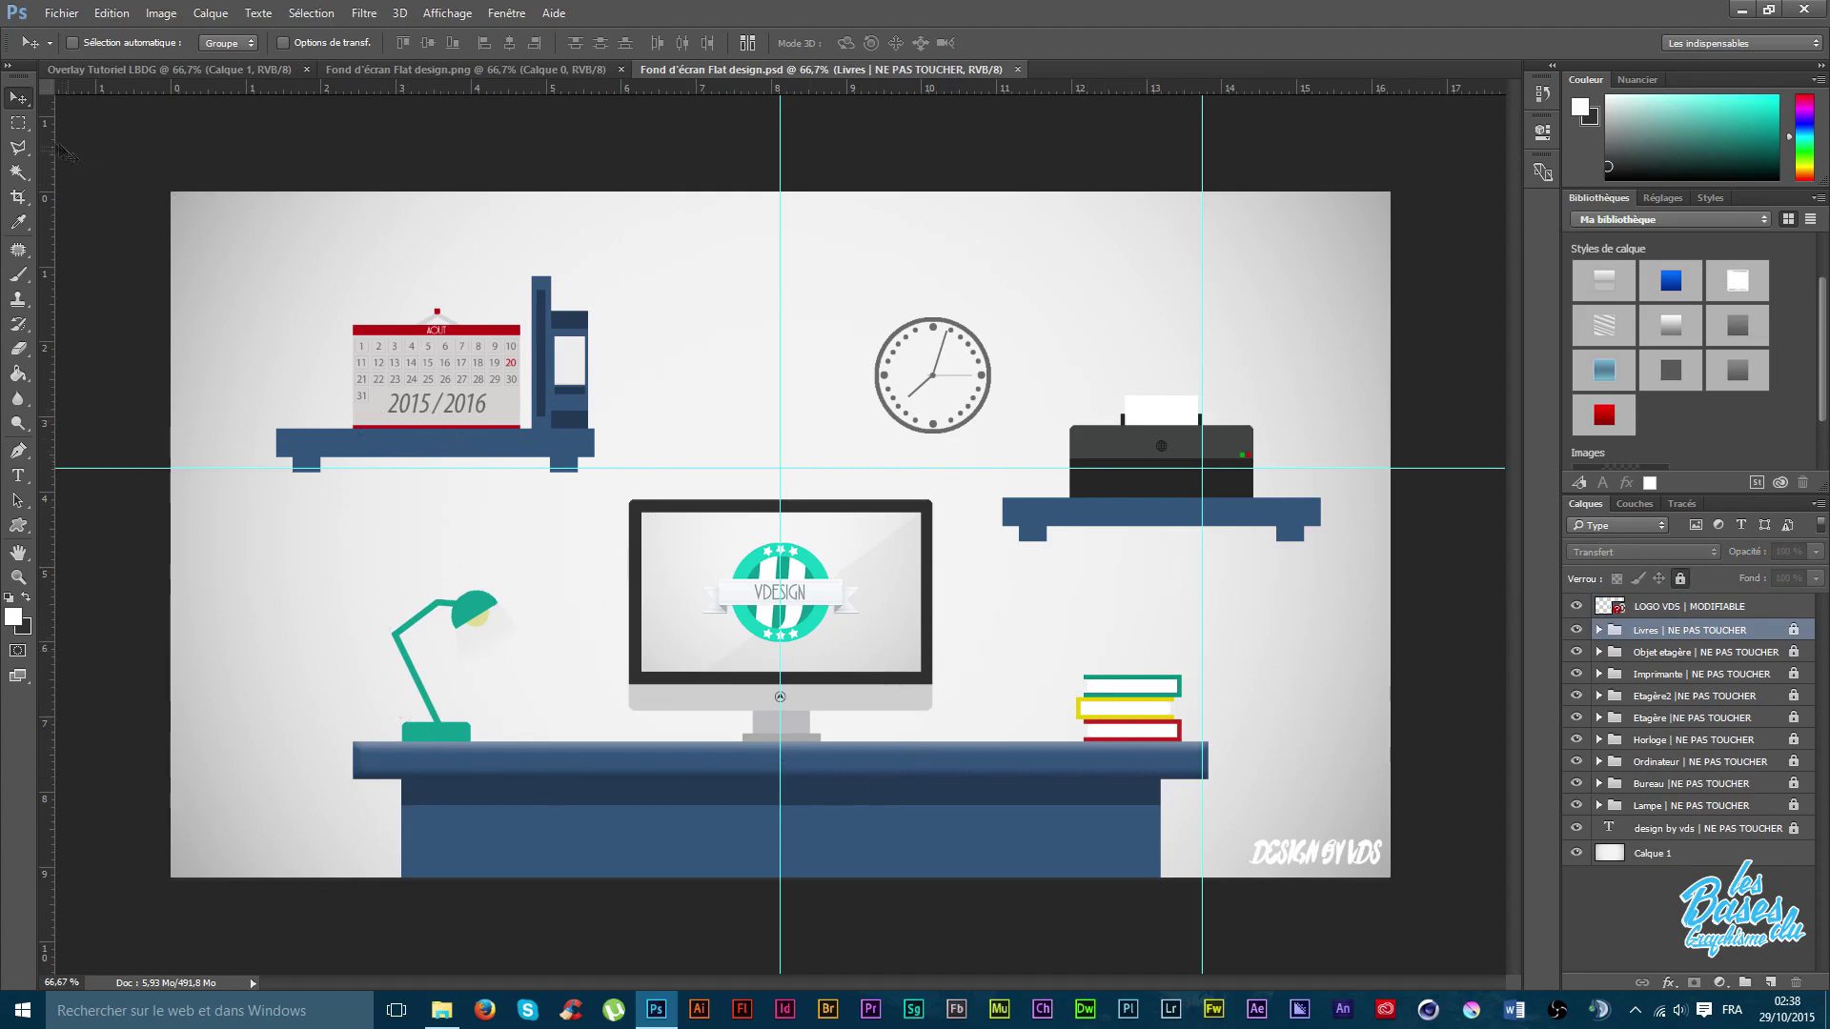
# Look through the marquee tool's alternative selection shapes.
pyautogui.moveTo(23, 125); pyautogui.dragTo(81, 130)
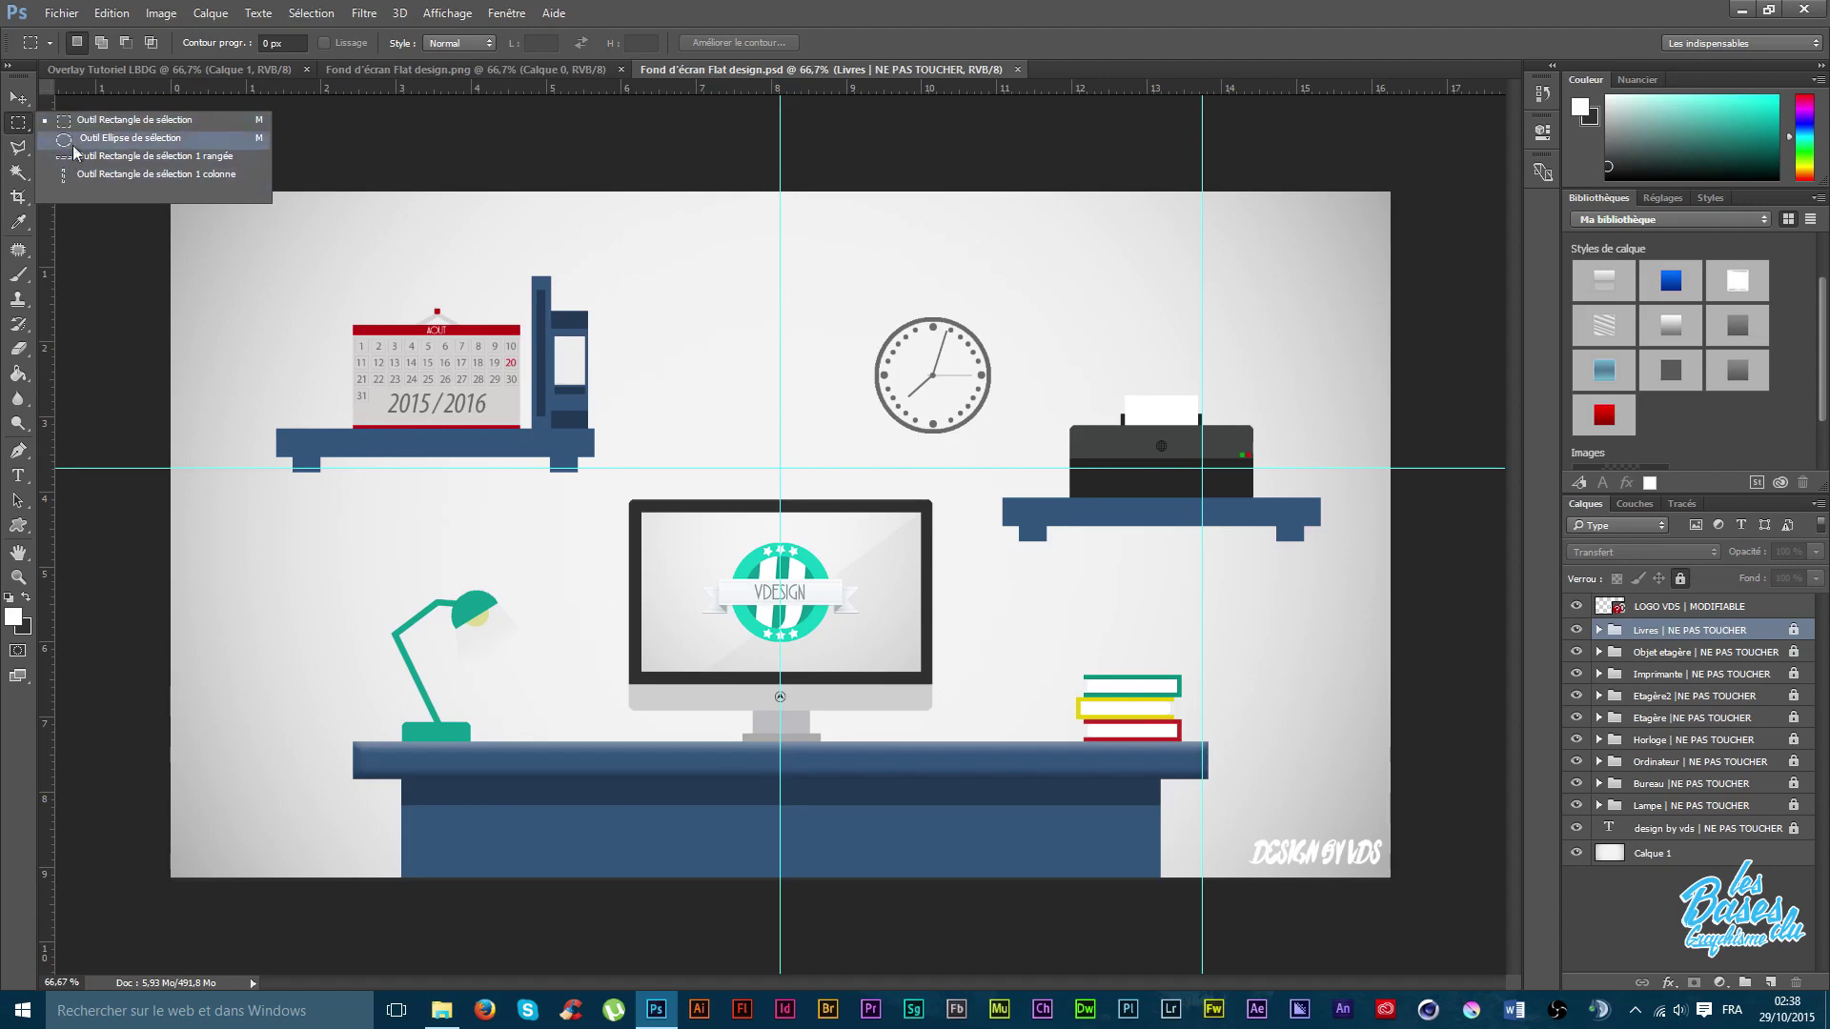
pyautogui.click(22, 125)
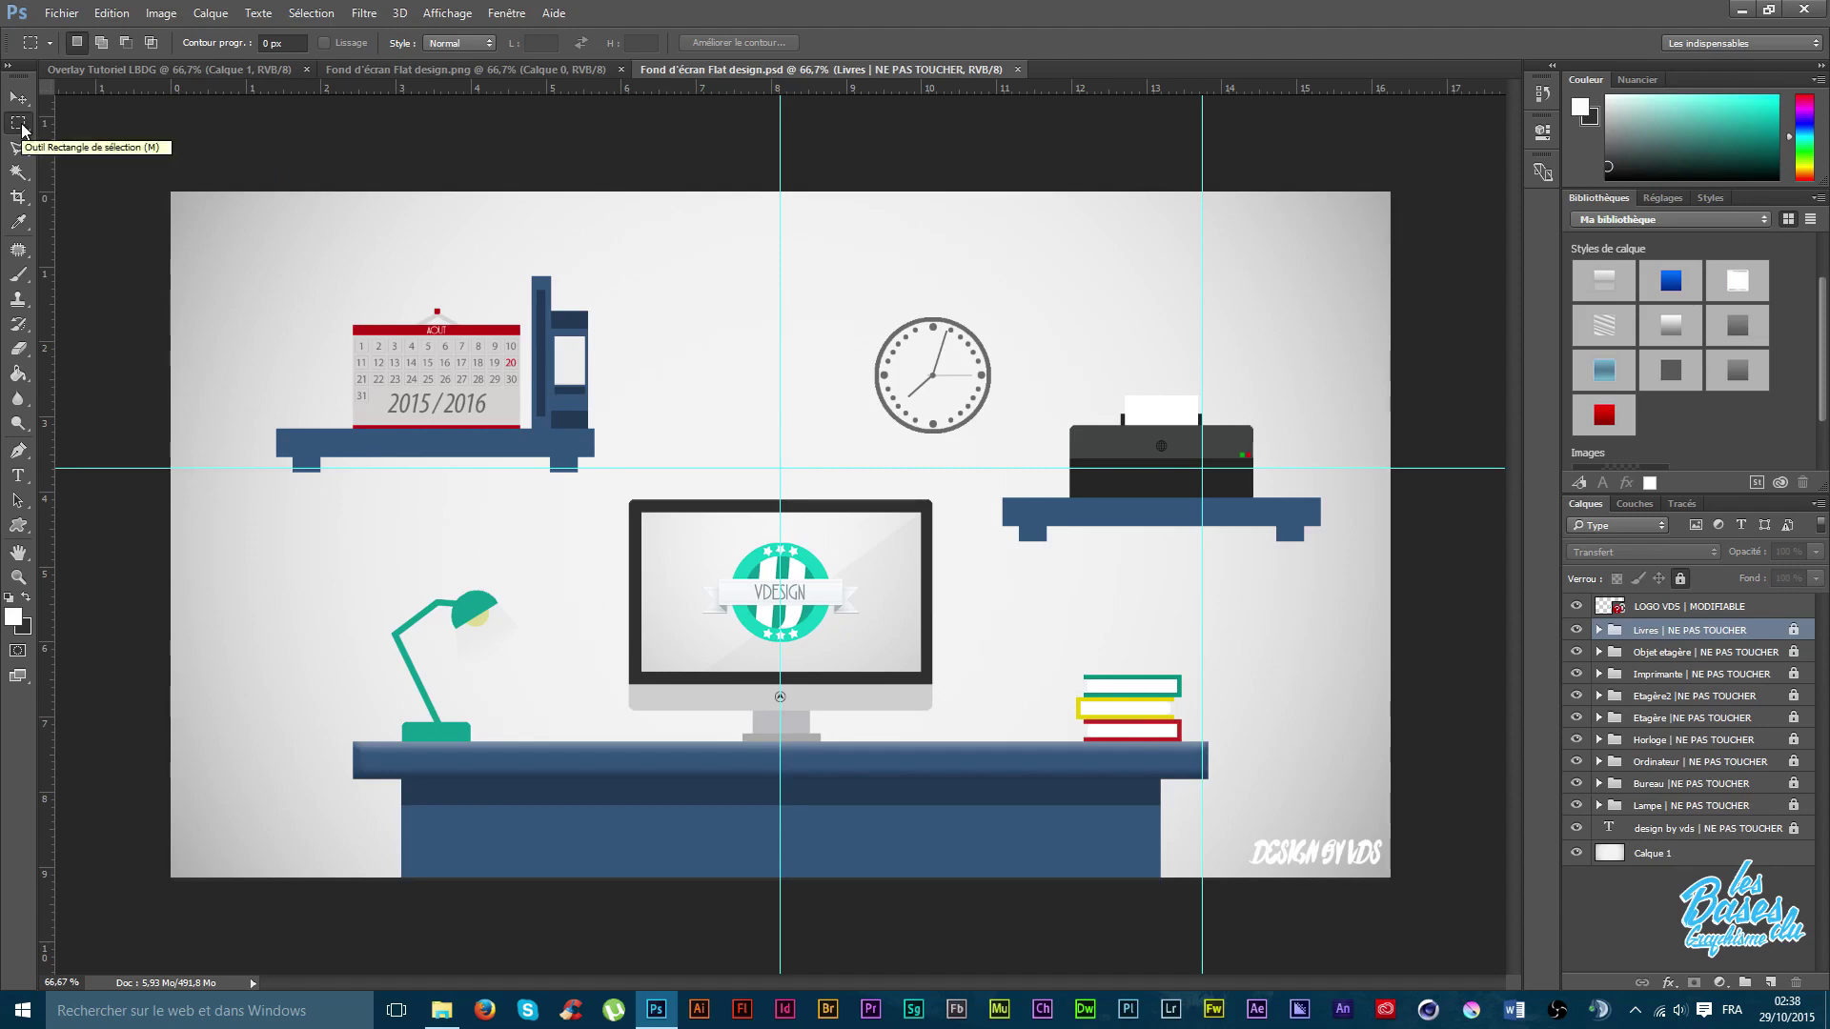
pyautogui.click(22, 125)
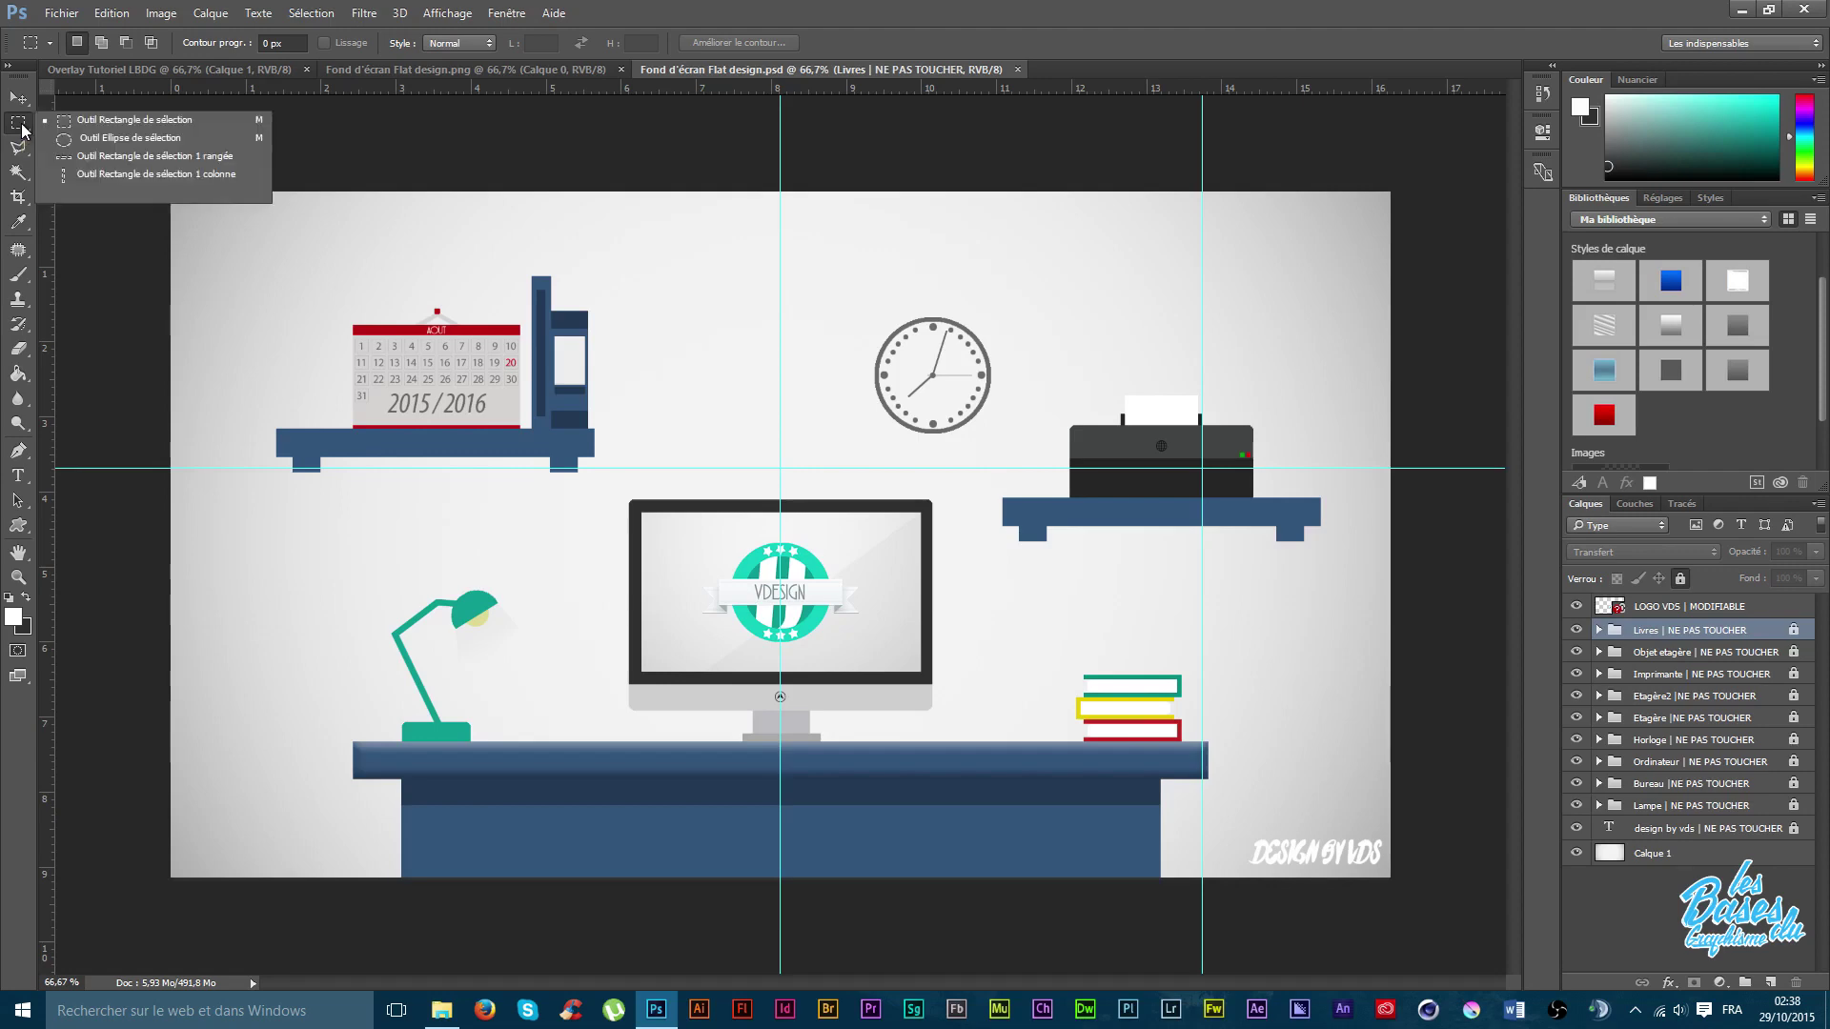
pyautogui.click(22, 126)
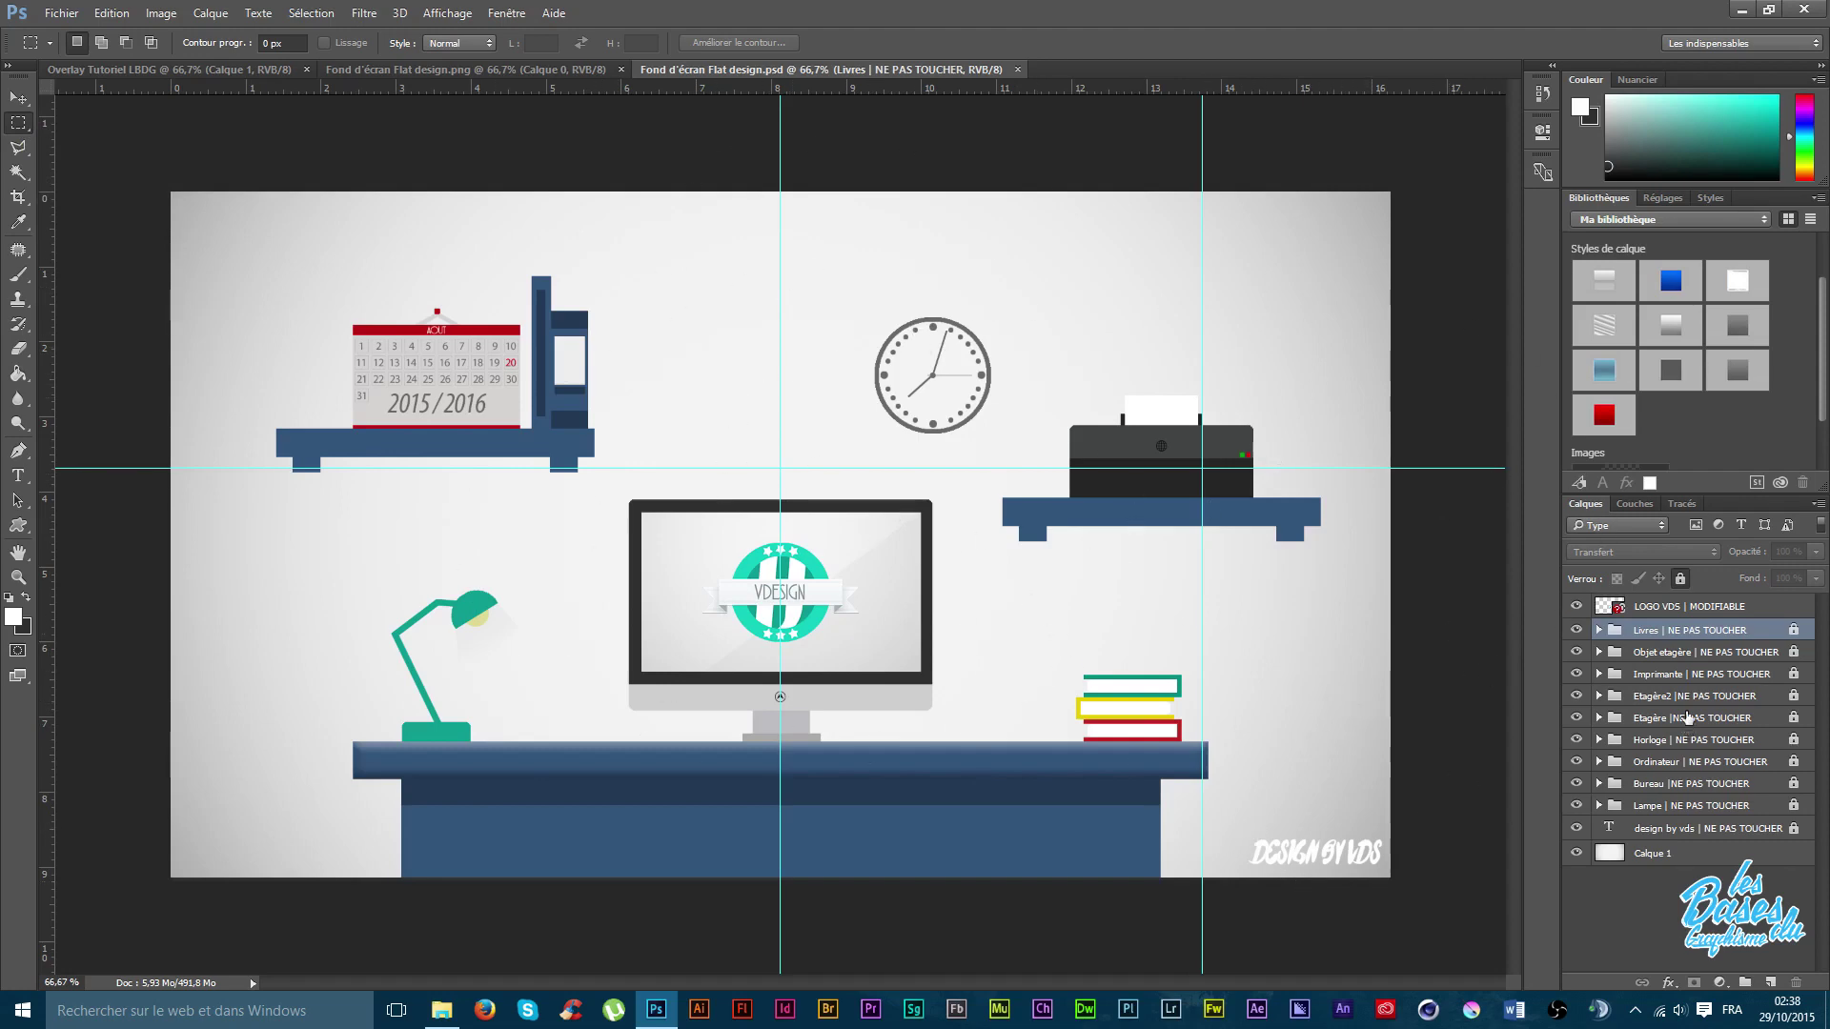
# Toggle visibility of the Imprimante group's layers, then close the Flat design PSD.
pyautogui.click(1703, 674)
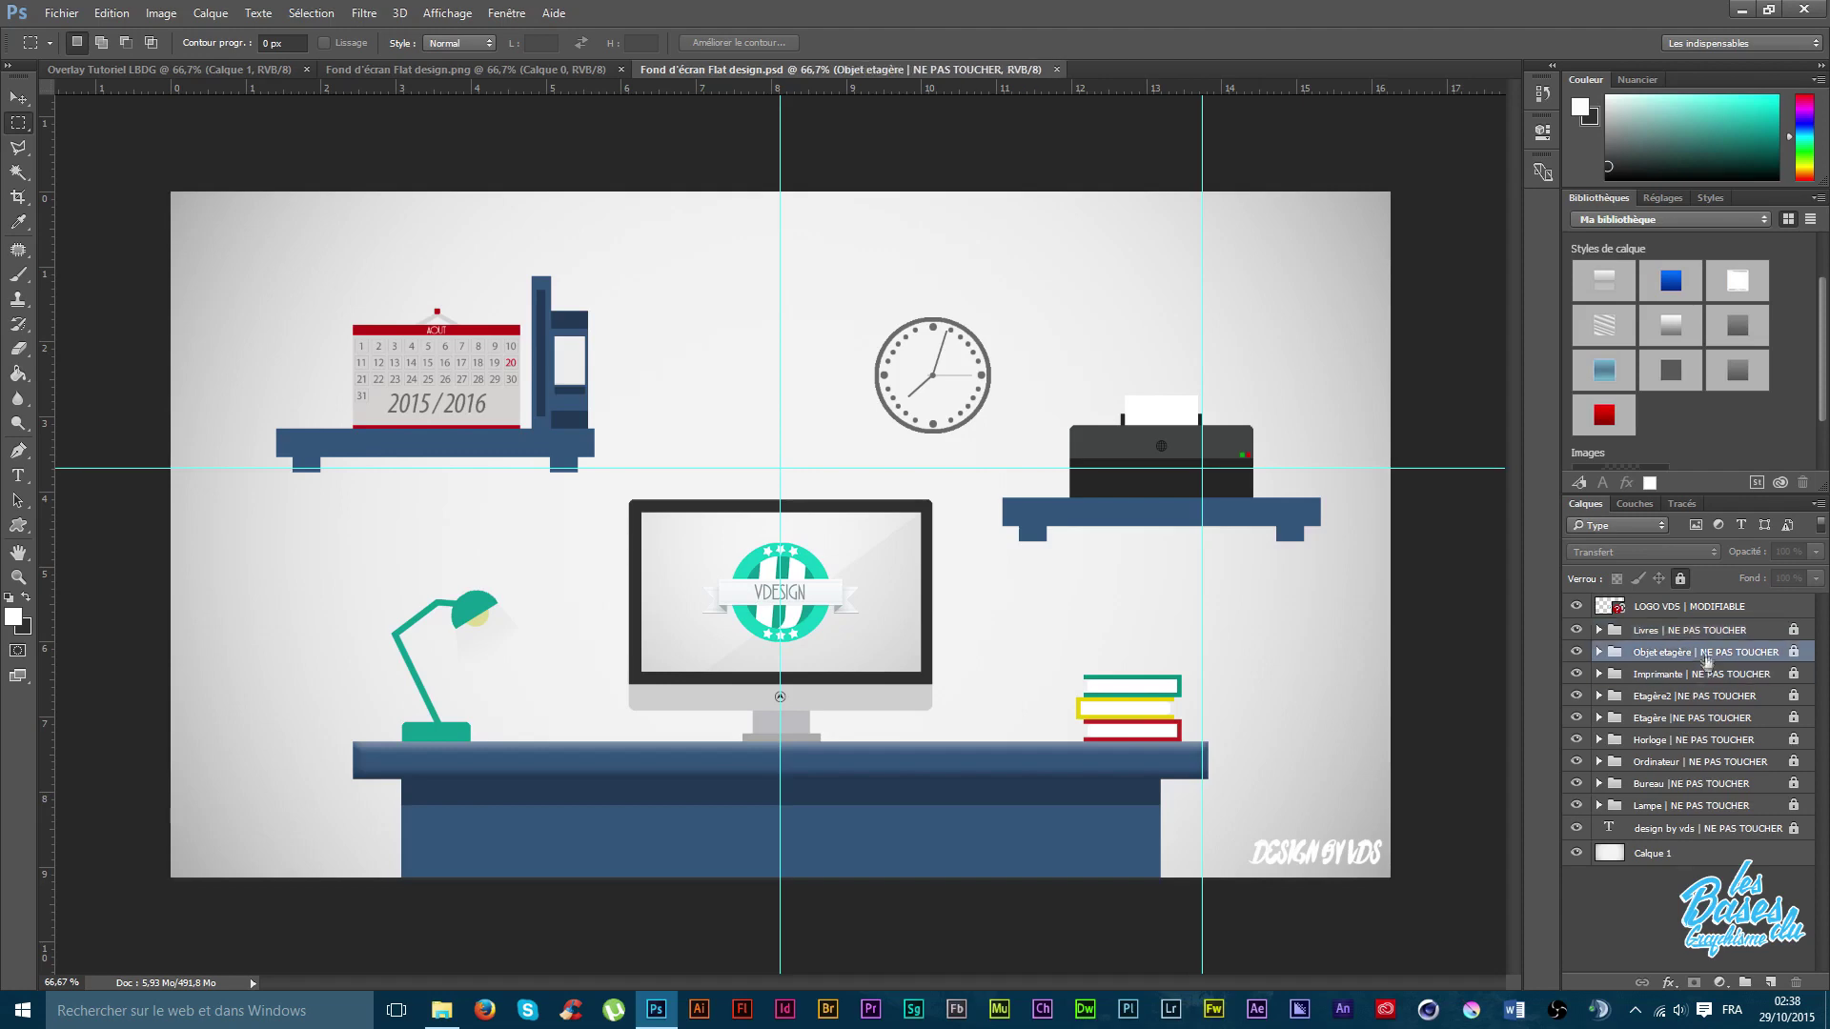
pyautogui.click(1694, 632)
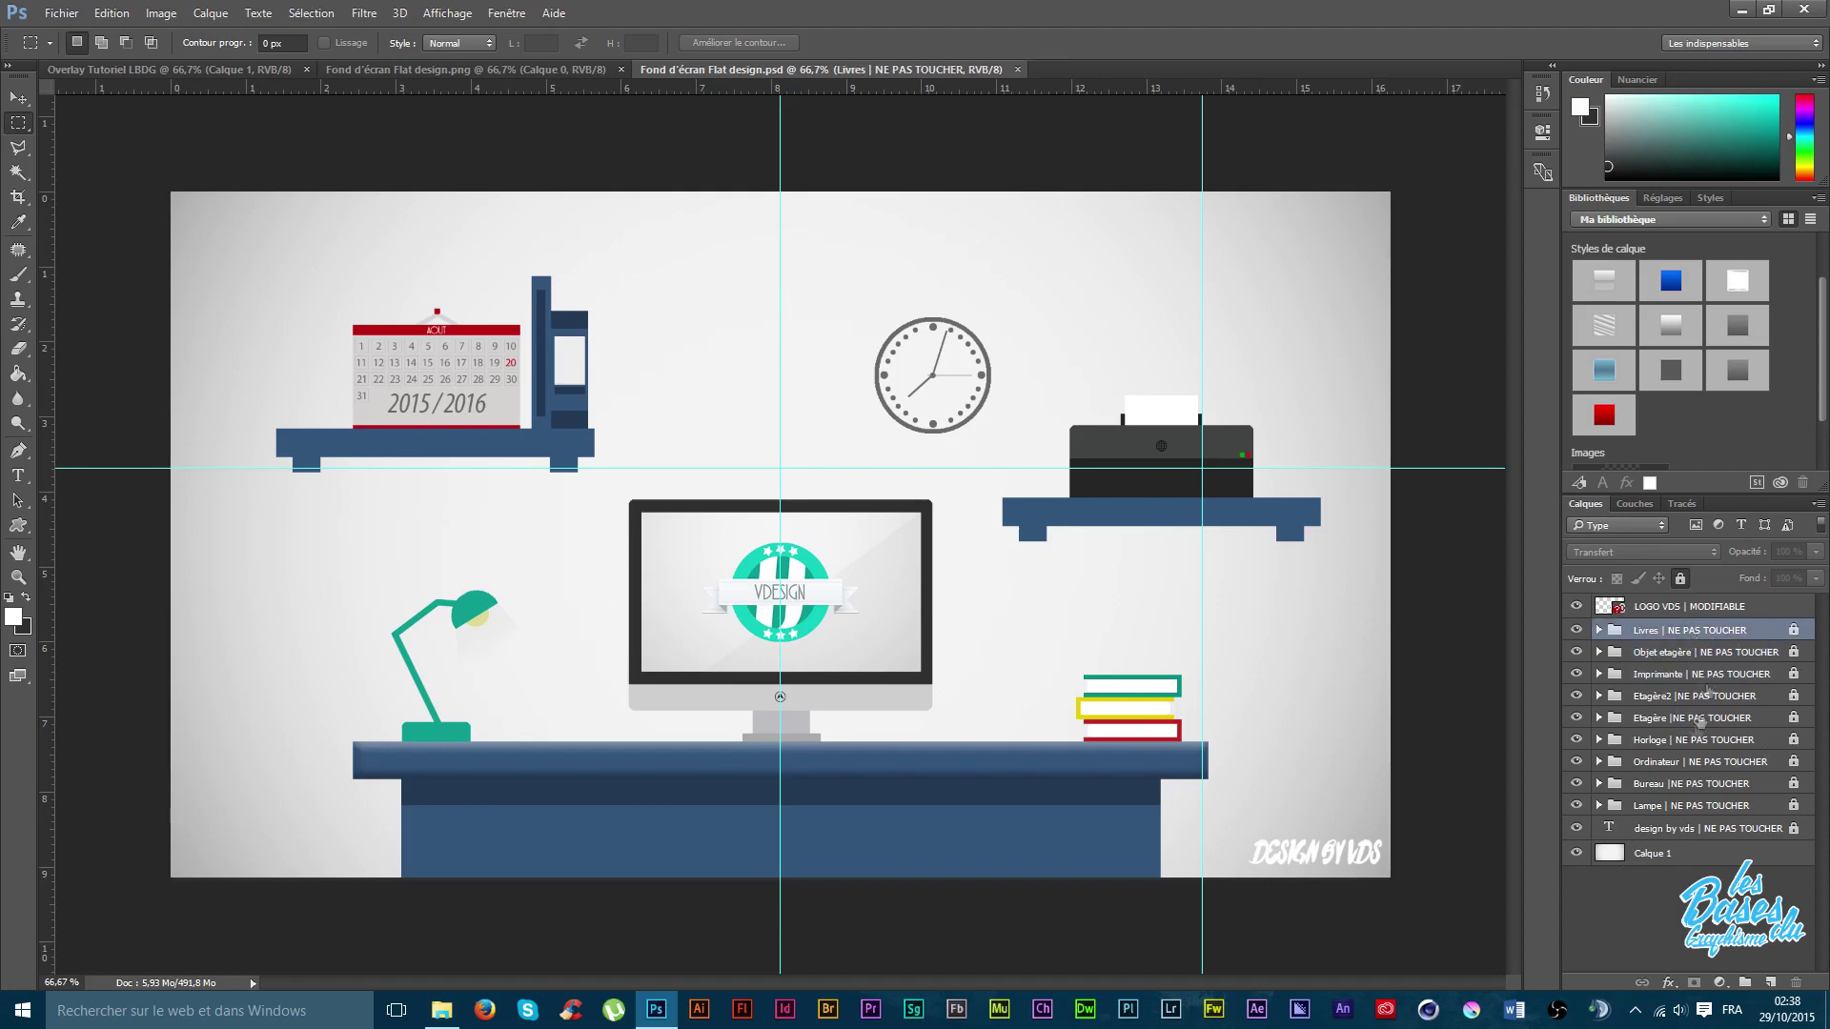
pyautogui.click(1715, 675)
pyautogui.click(1576, 674)
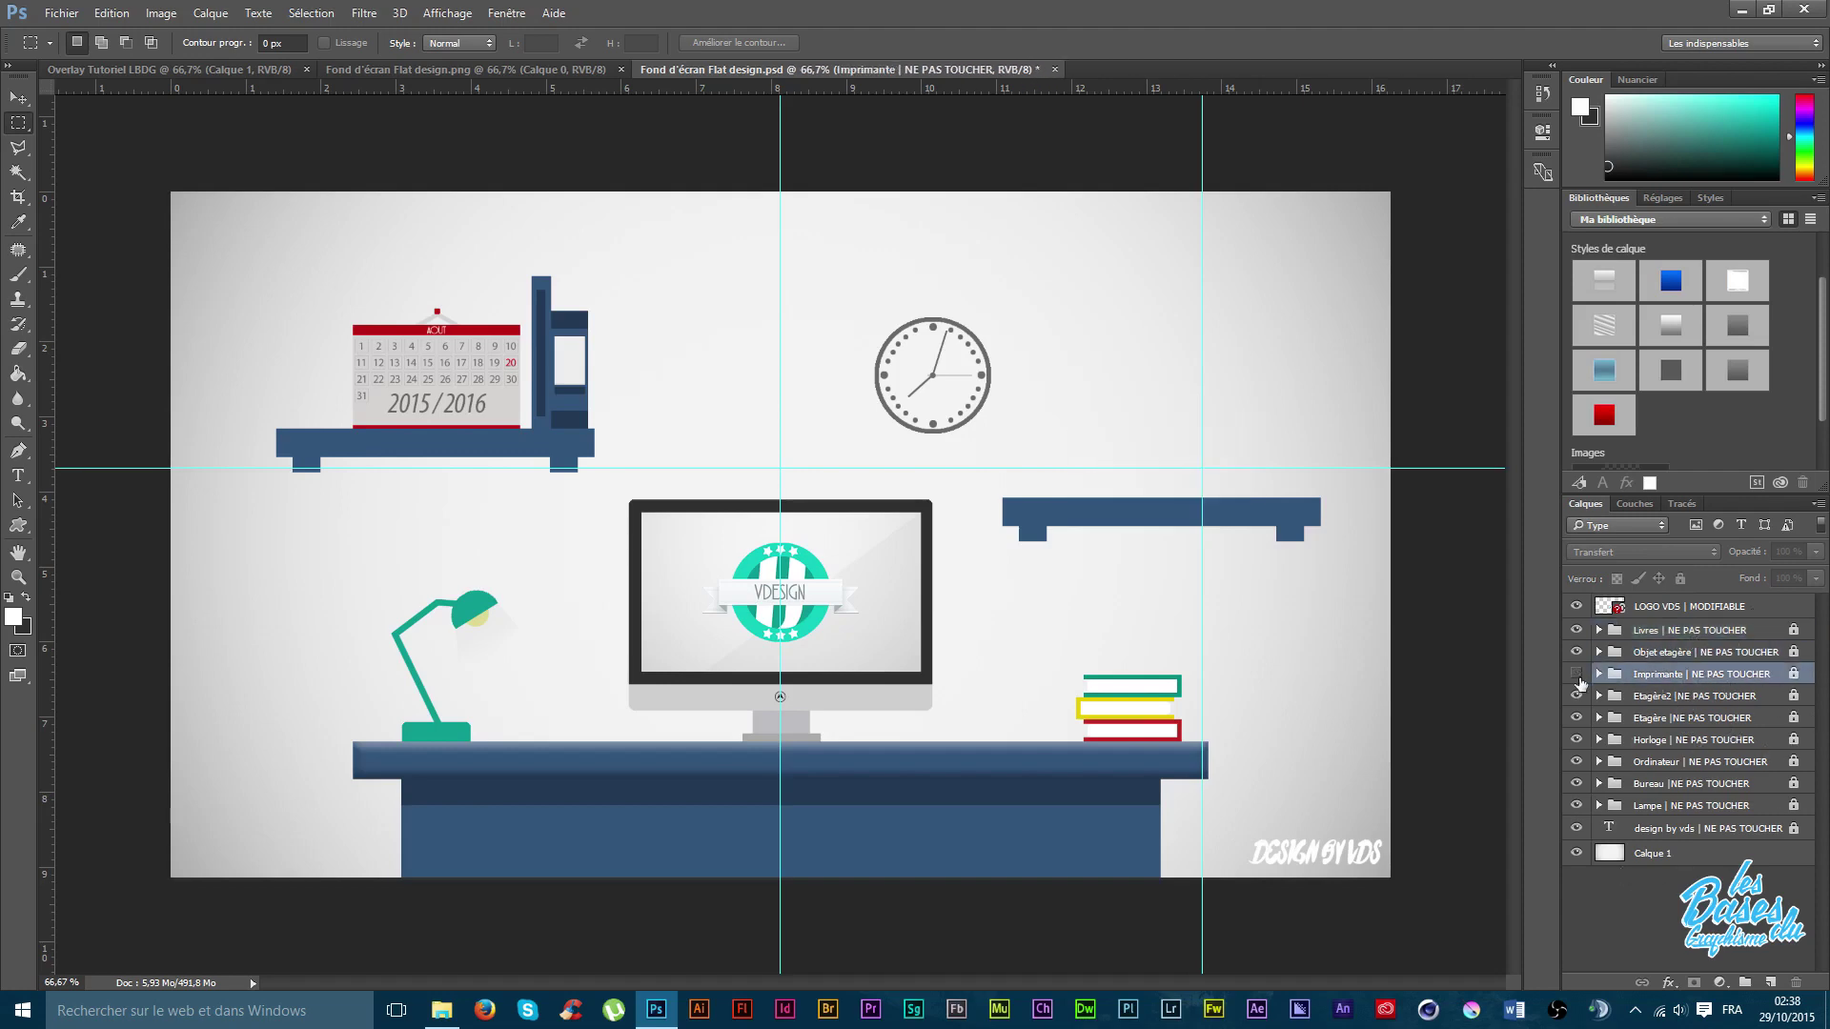
pyautogui.click(1576, 674)
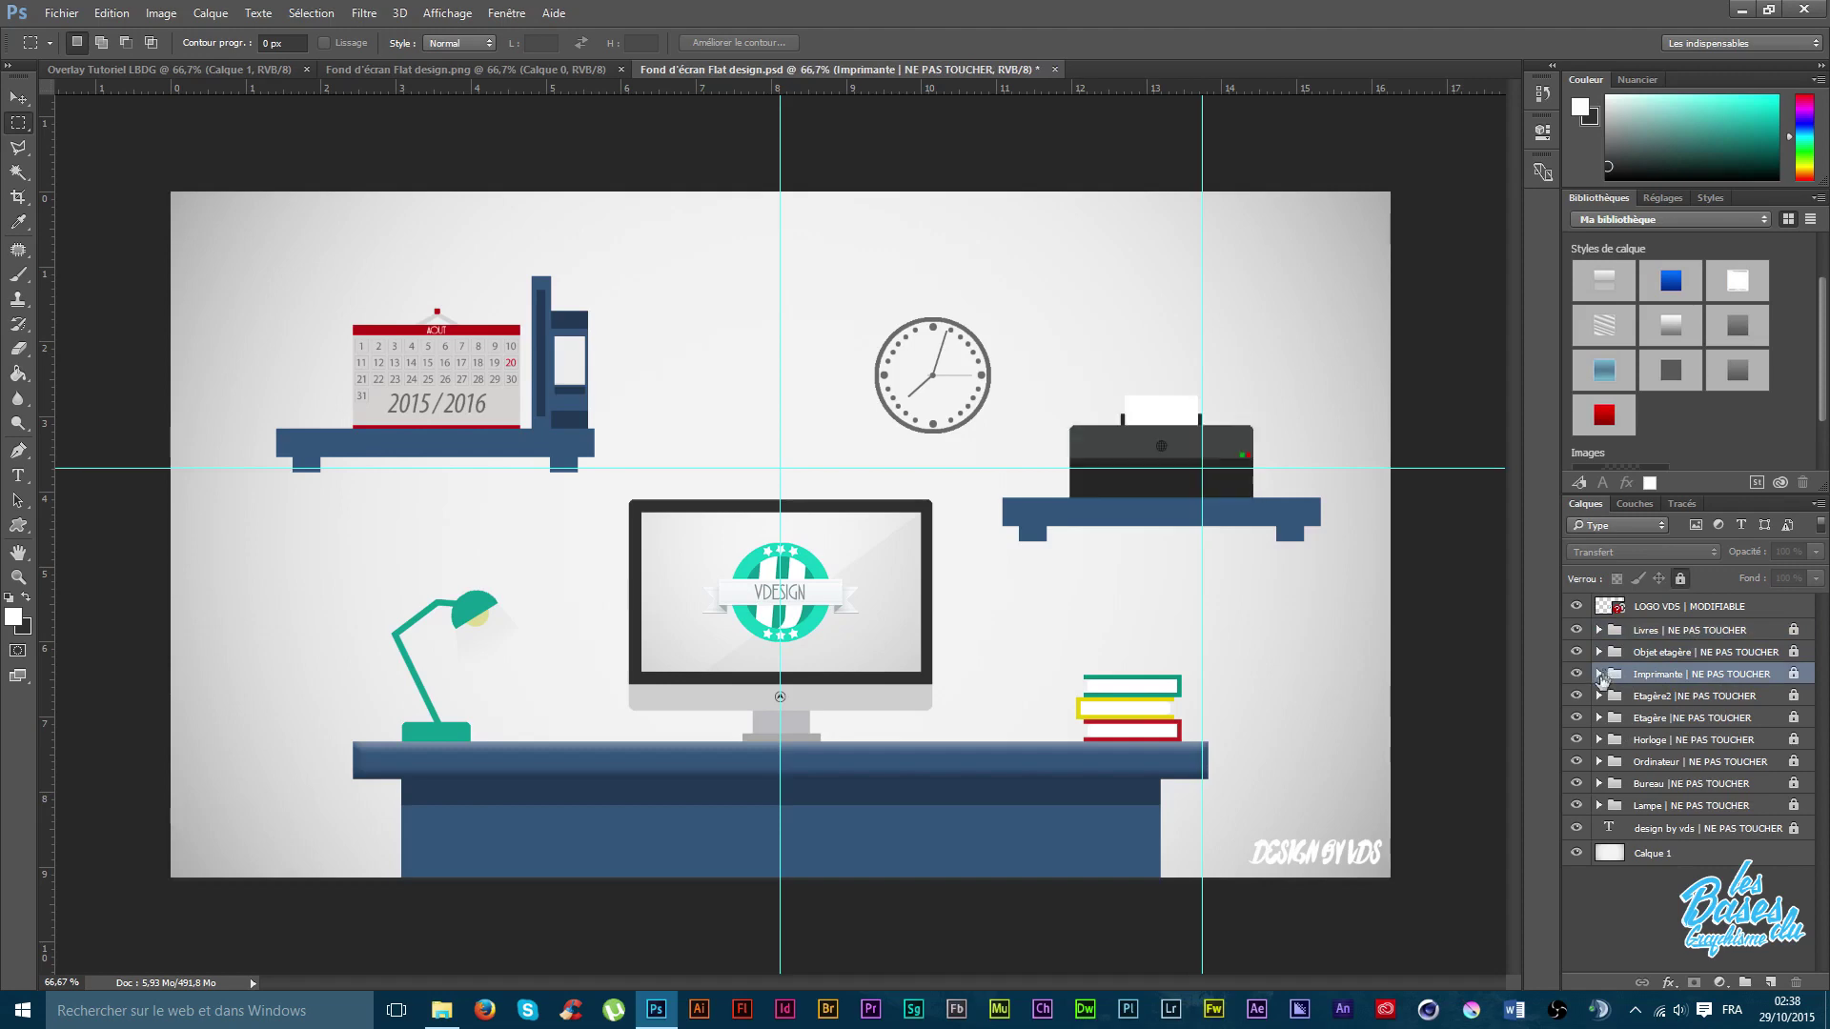
pyautogui.click(1599, 674)
pyautogui.click(1576, 696)
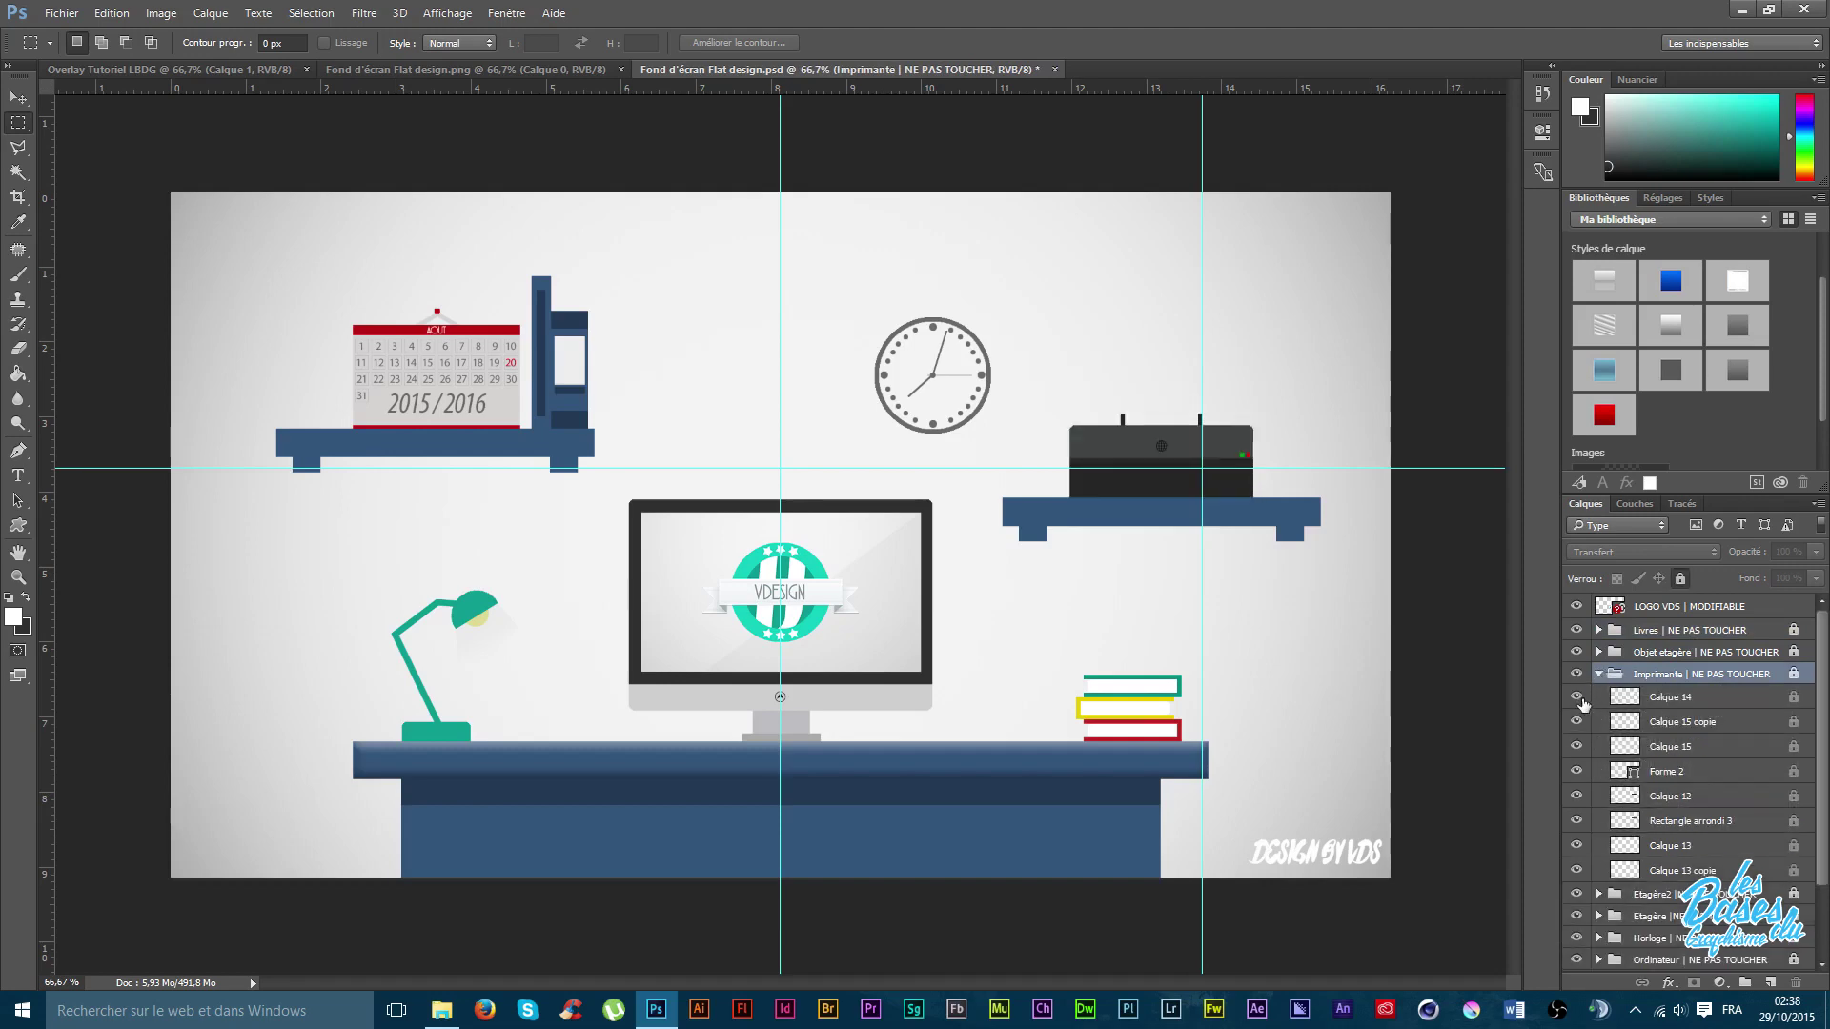
pyautogui.click(1577, 722)
pyautogui.click(1576, 746)
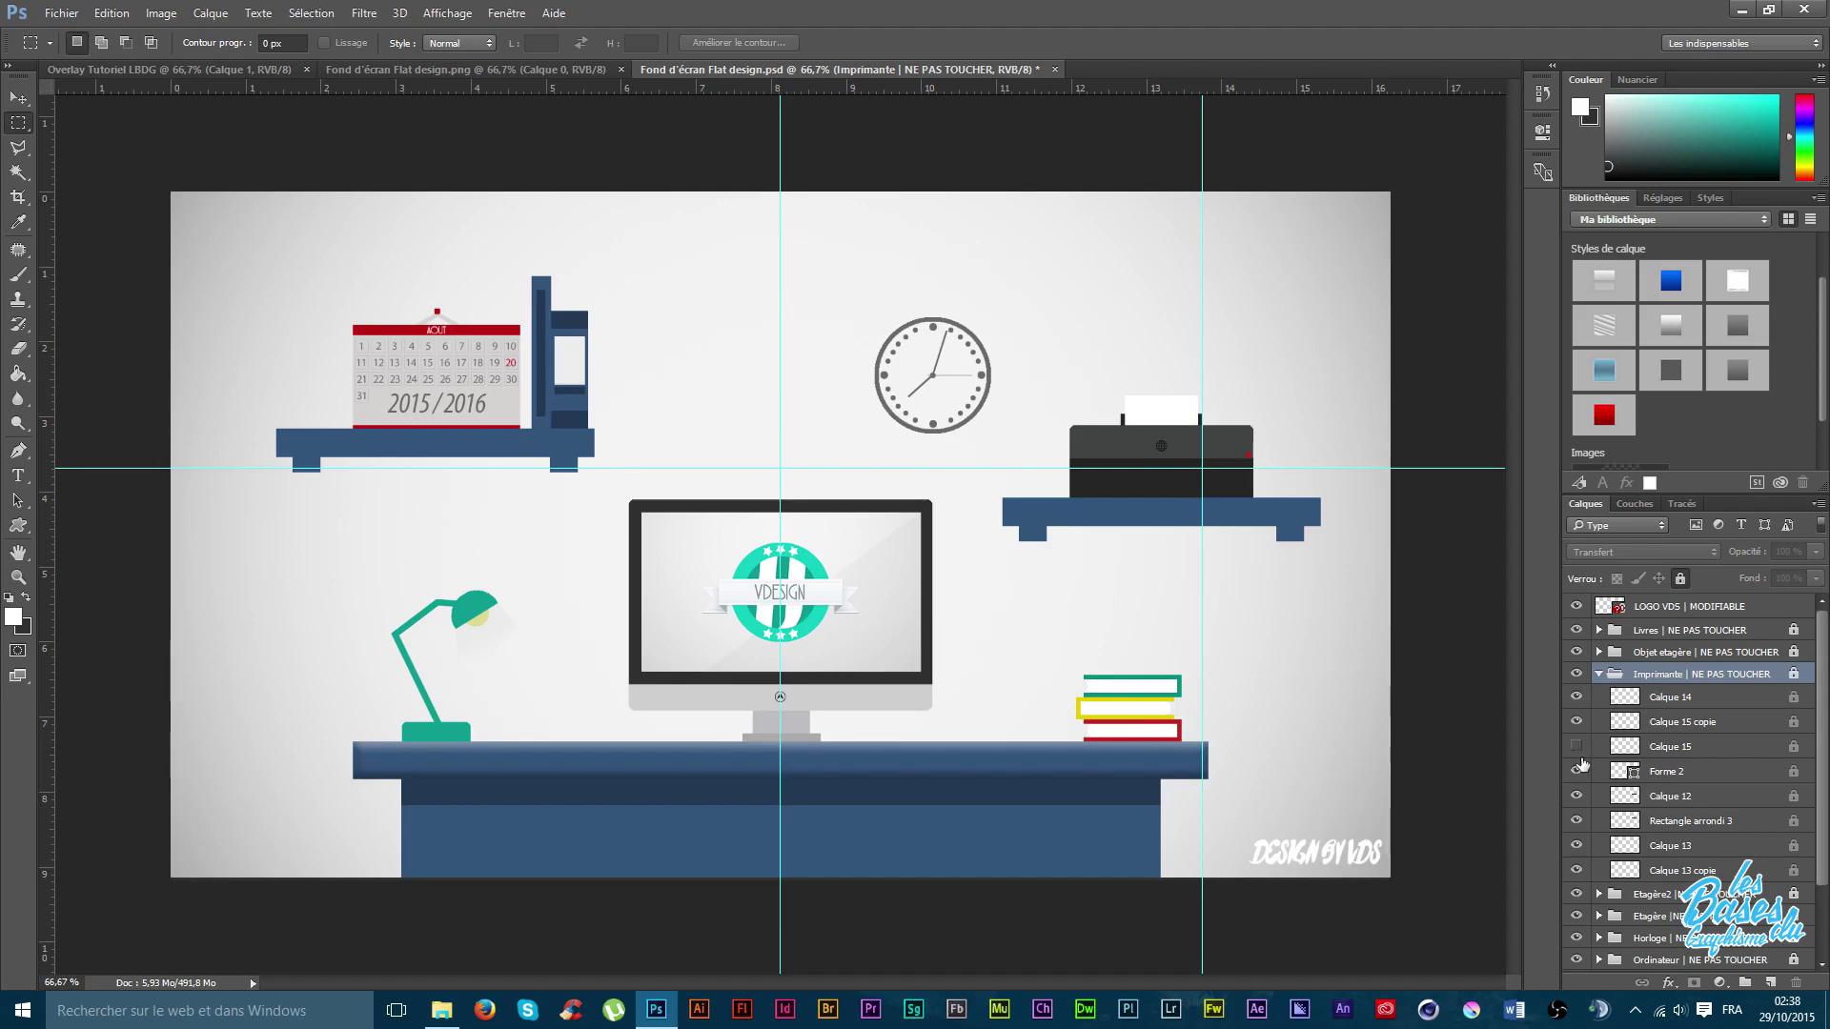
pyautogui.click(1577, 771)
pyautogui.click(1054, 69)
pyautogui.click(929, 376)
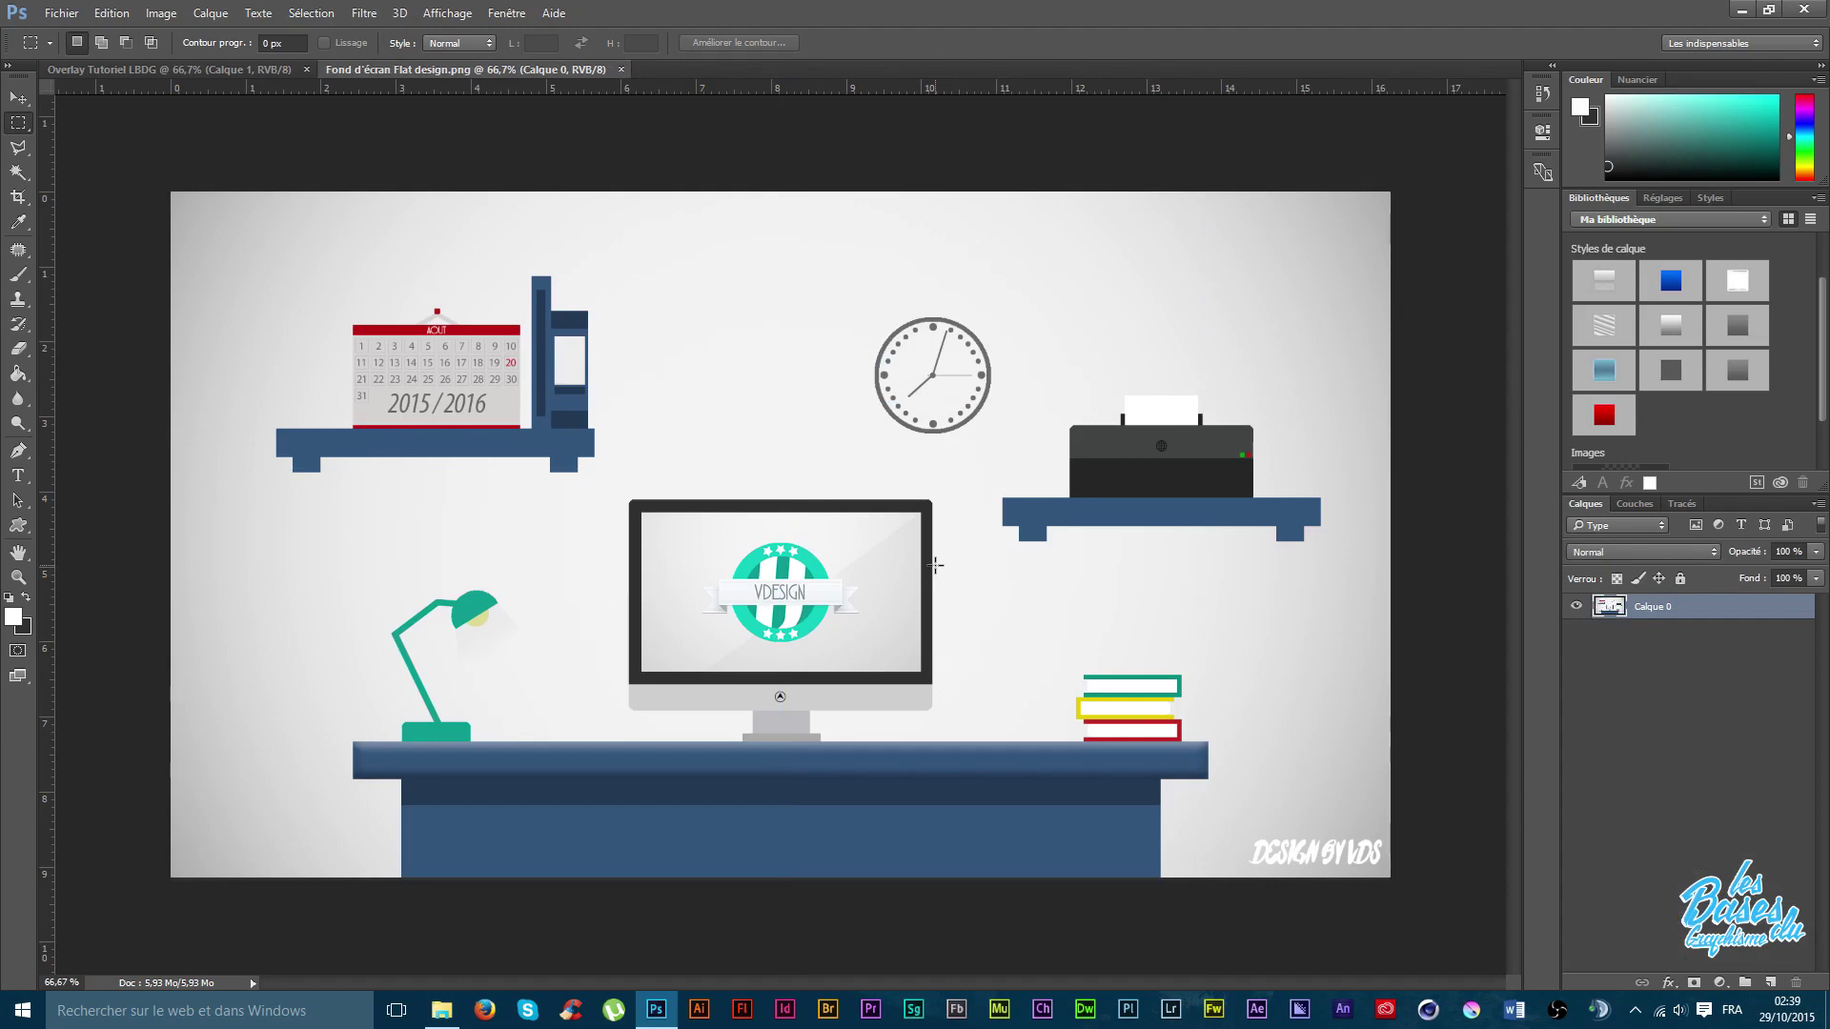
# Close Fond d'écran Flat design.png with Ctrl+W and start Save As for Overlay Tutoriel LBDG.
pyautogui.hotkey('ctrl', 'w')
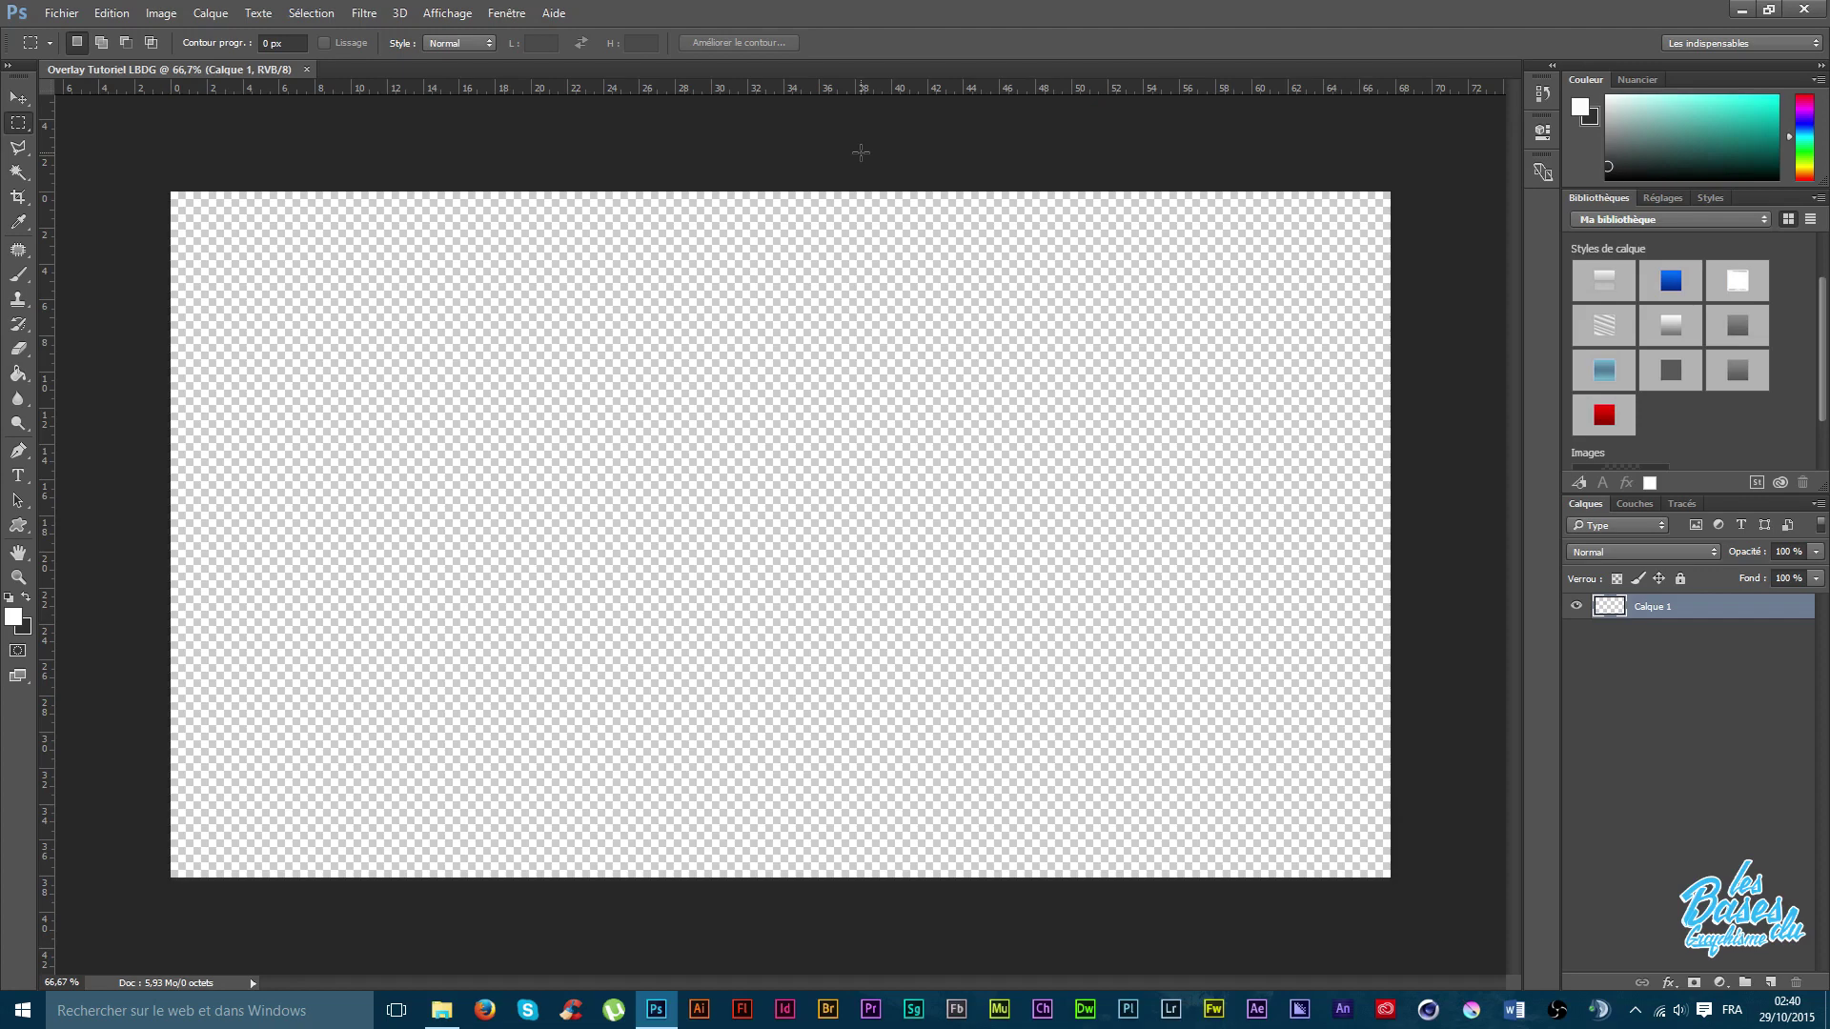
pyautogui.hotkey('ctrl', 'shift', 's')
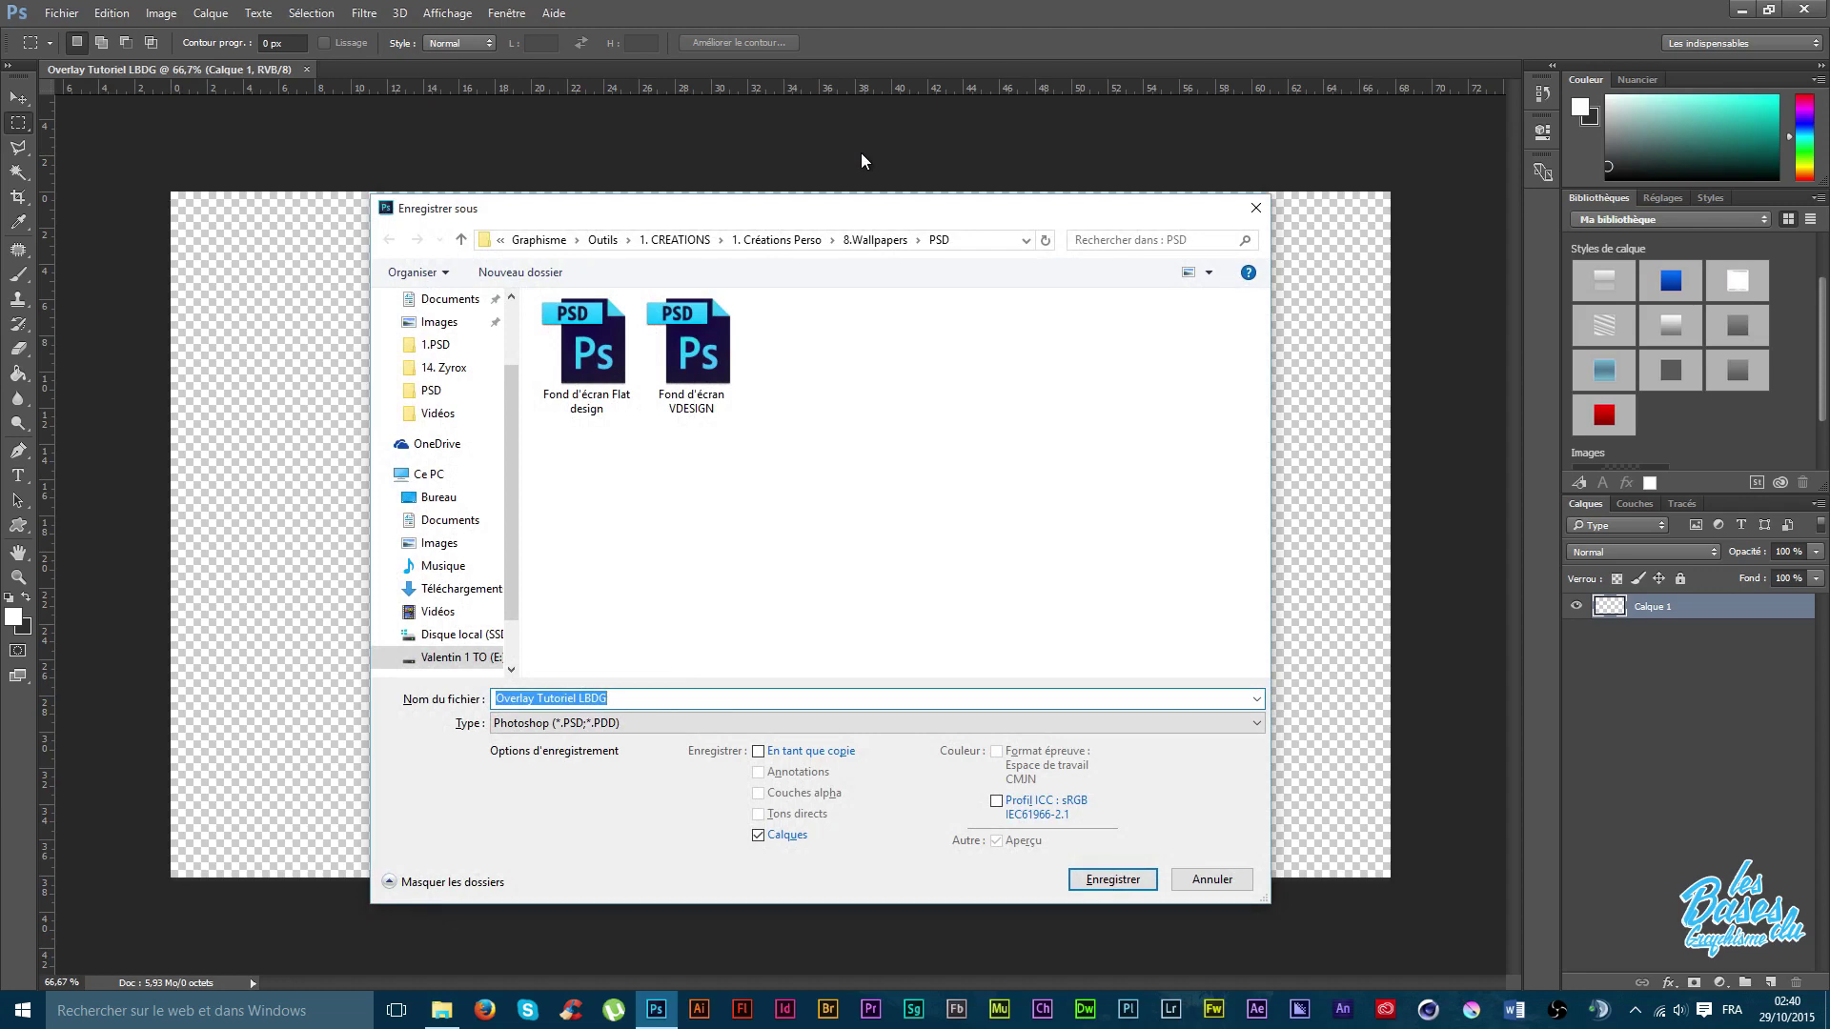
# Show the file format list in the Save As dialog, keeping Photoshop format for Overlay Tutoriel LBDG.
pyautogui.moveTo(851, 215); pyautogui.dragTo(851, 180)
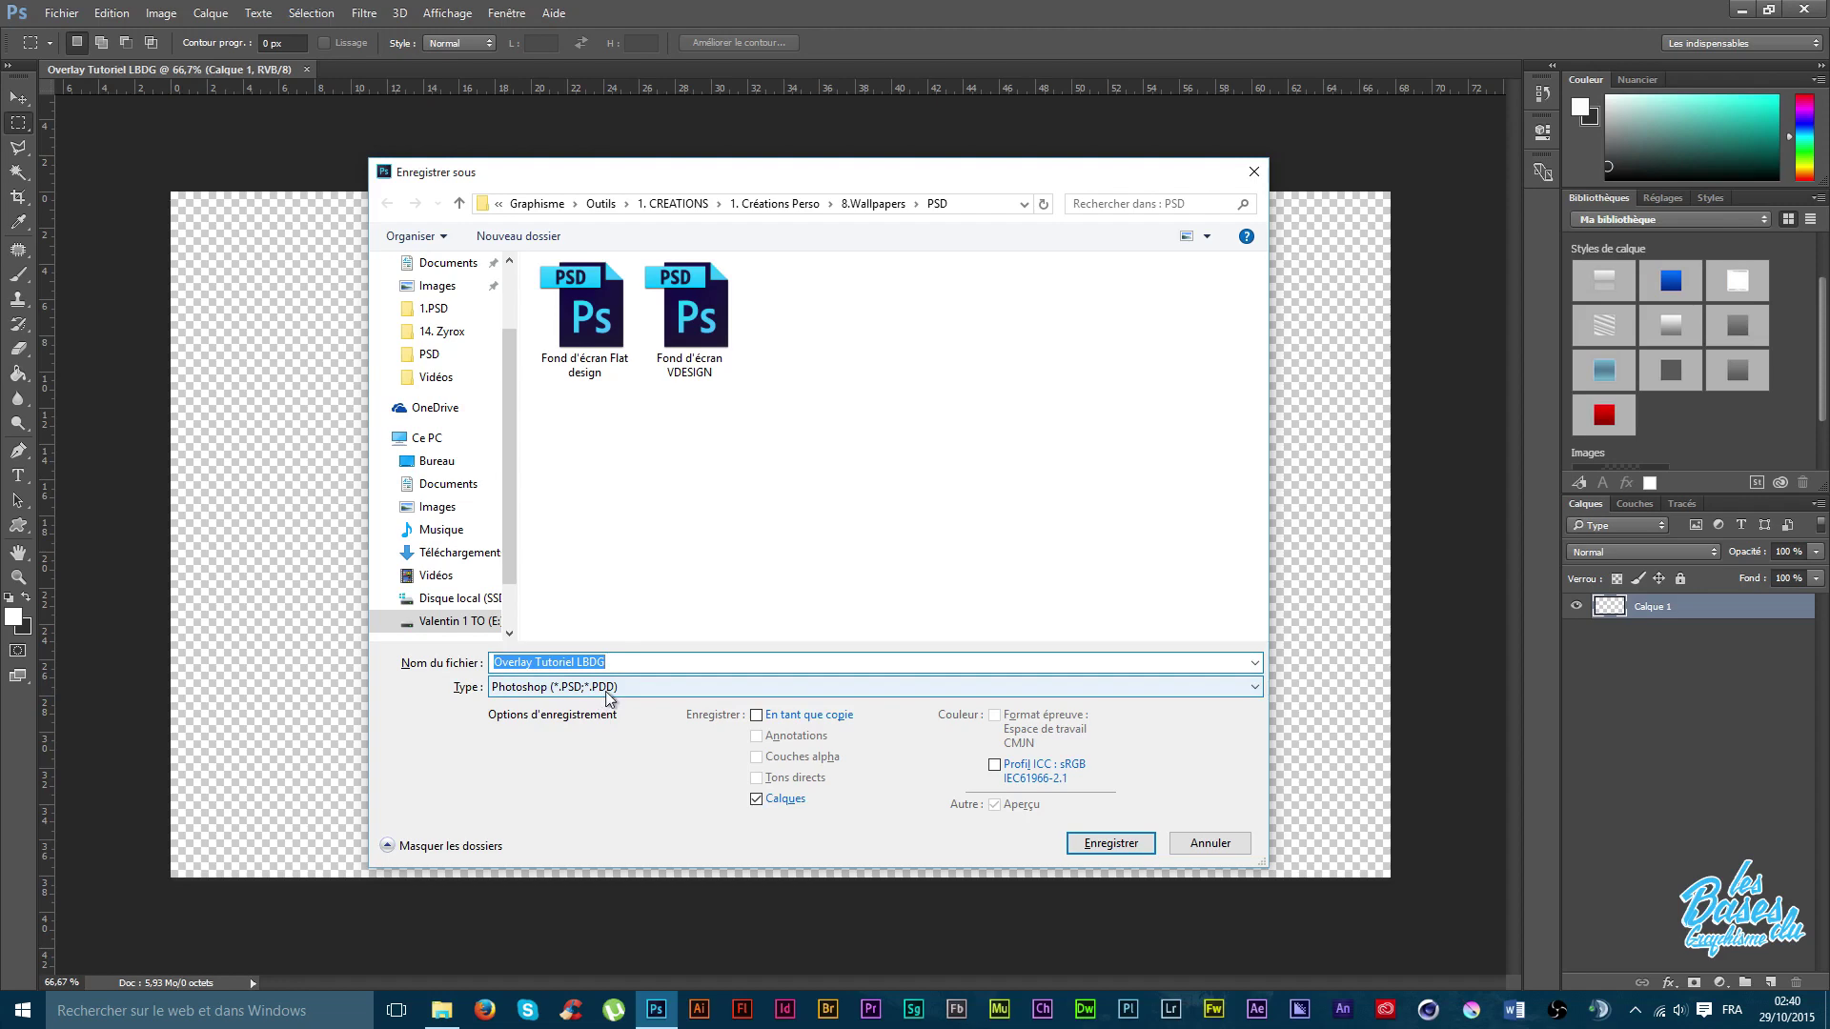
pyautogui.click(632, 661)
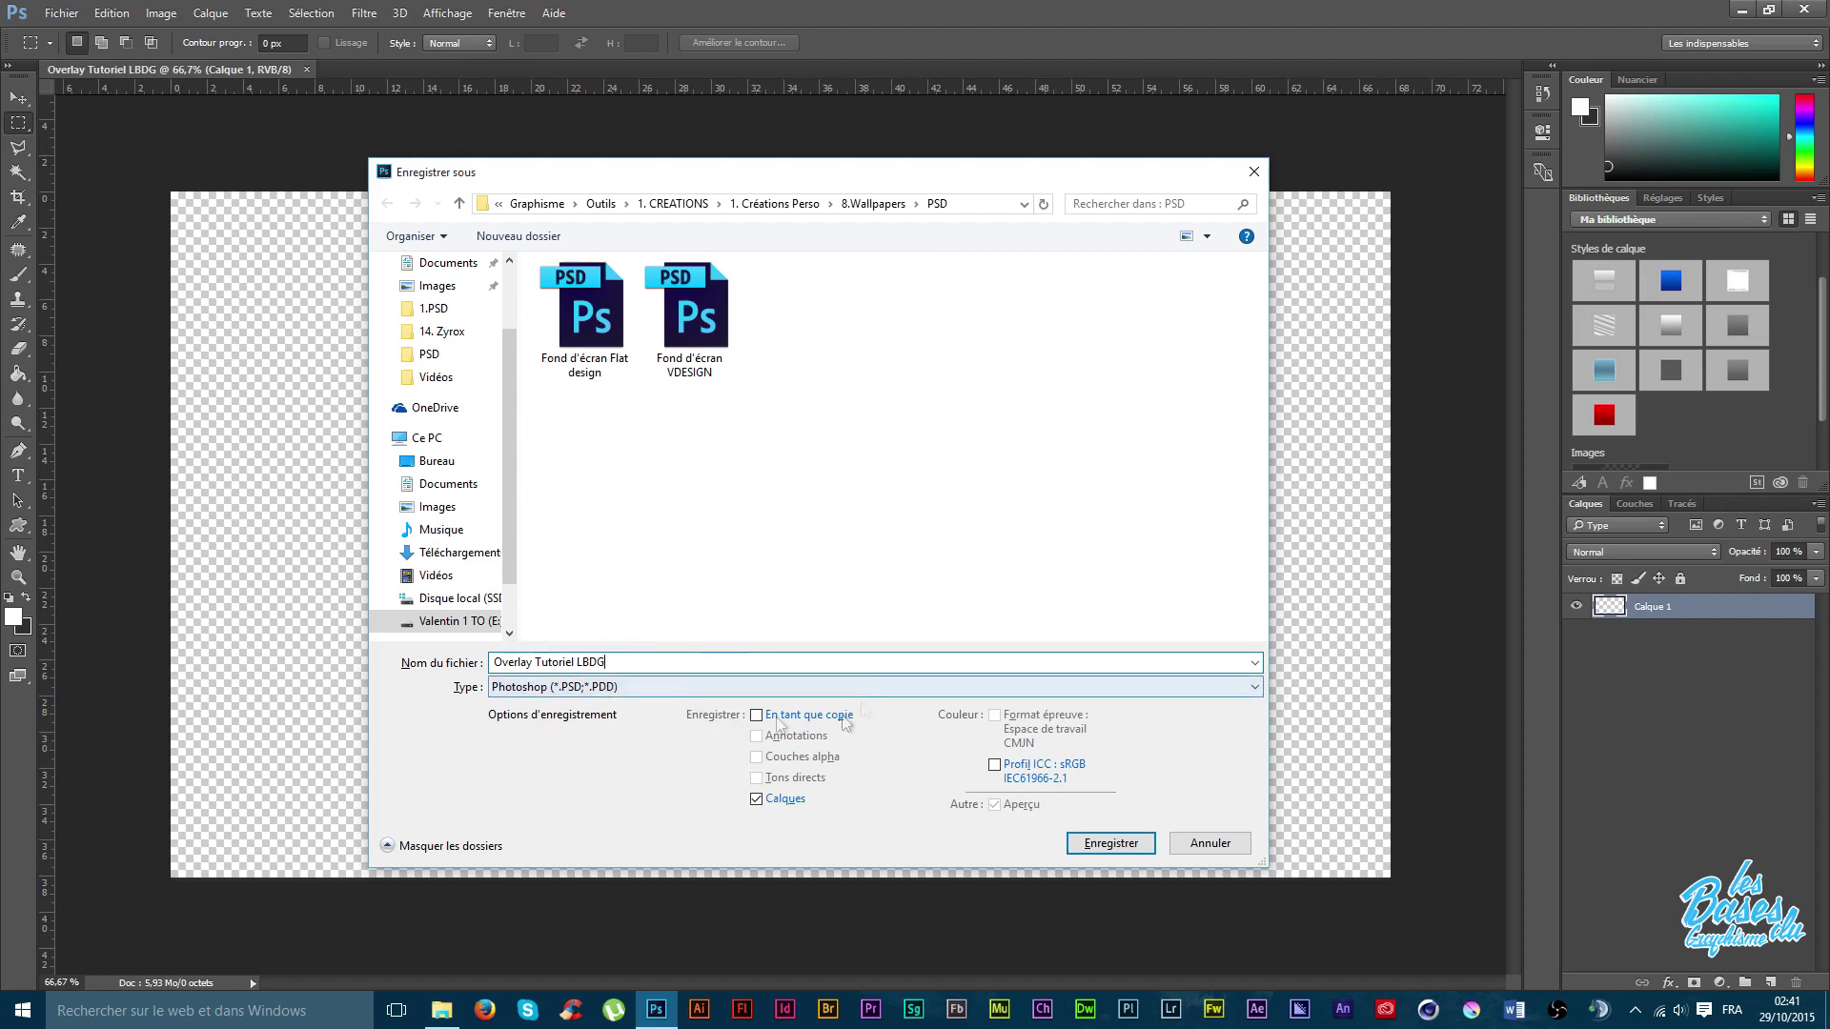
pyautogui.click(643, 693)
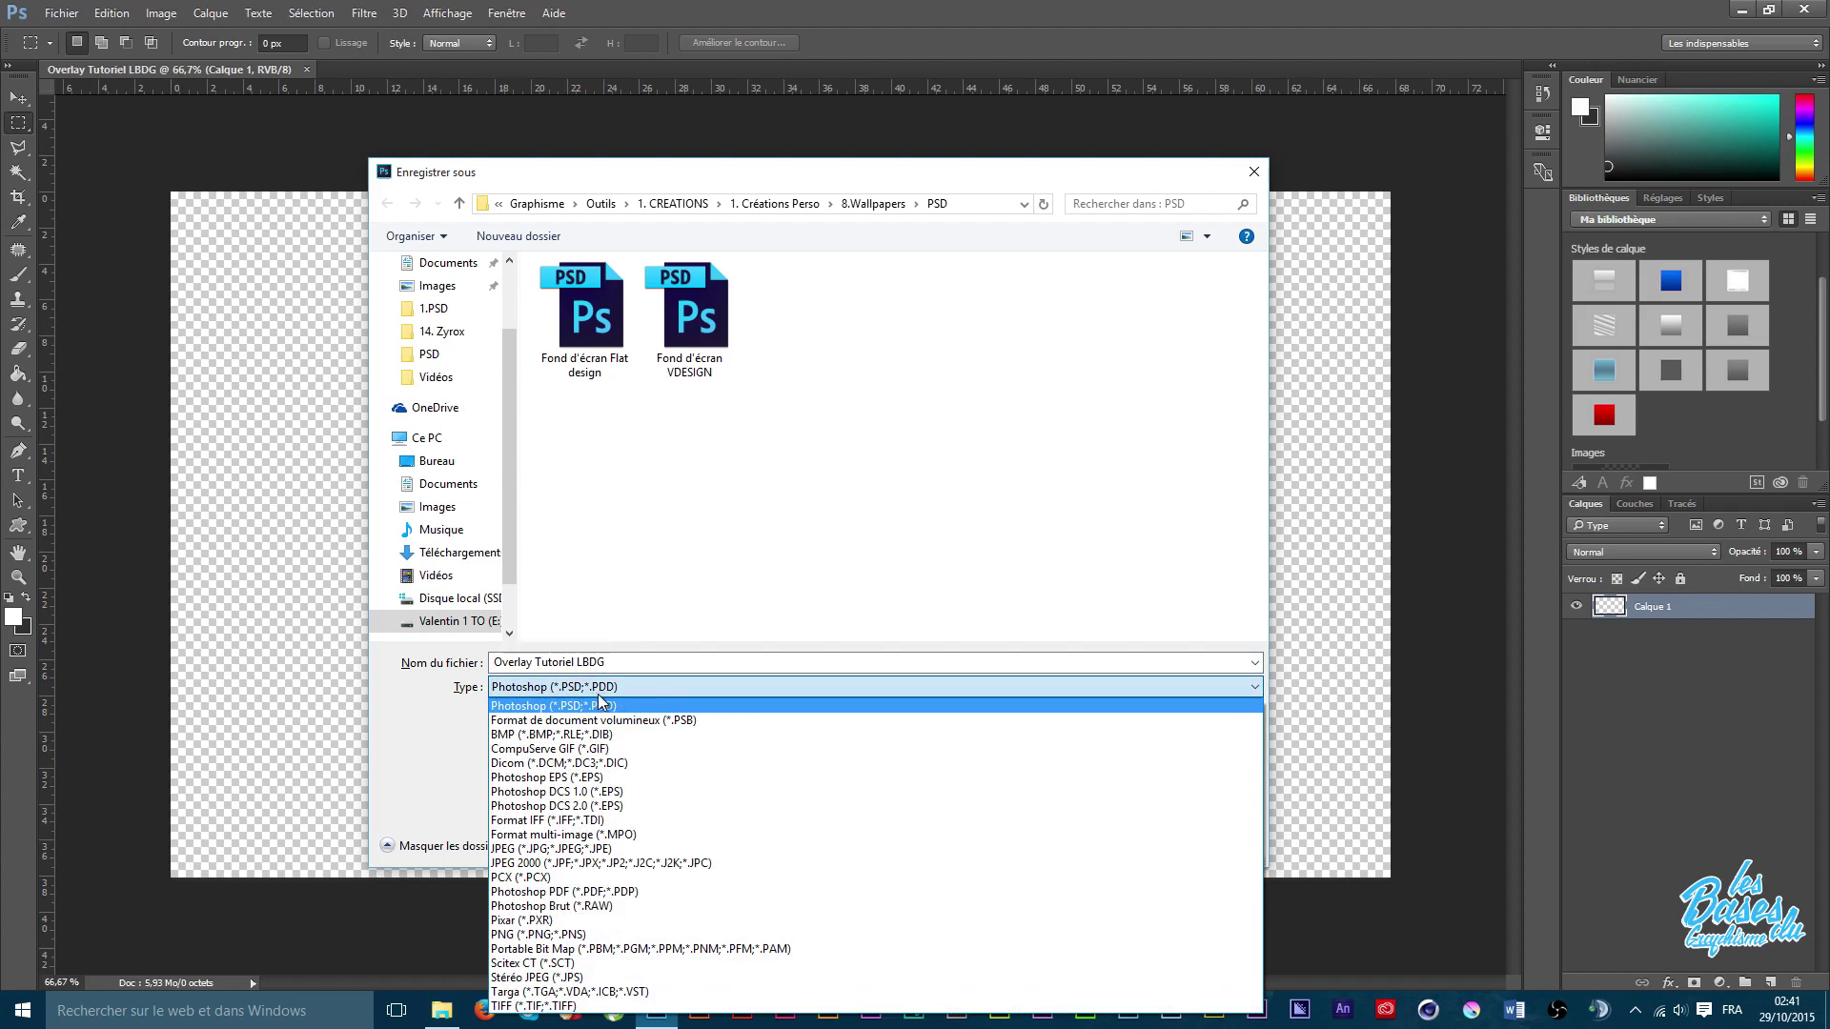
# Save Overlay Tutoriel LBDG as a PNG file in the PSD folder with default PNG options.
pyautogui.click(538, 935)
pyautogui.tripleClick(634, 661)
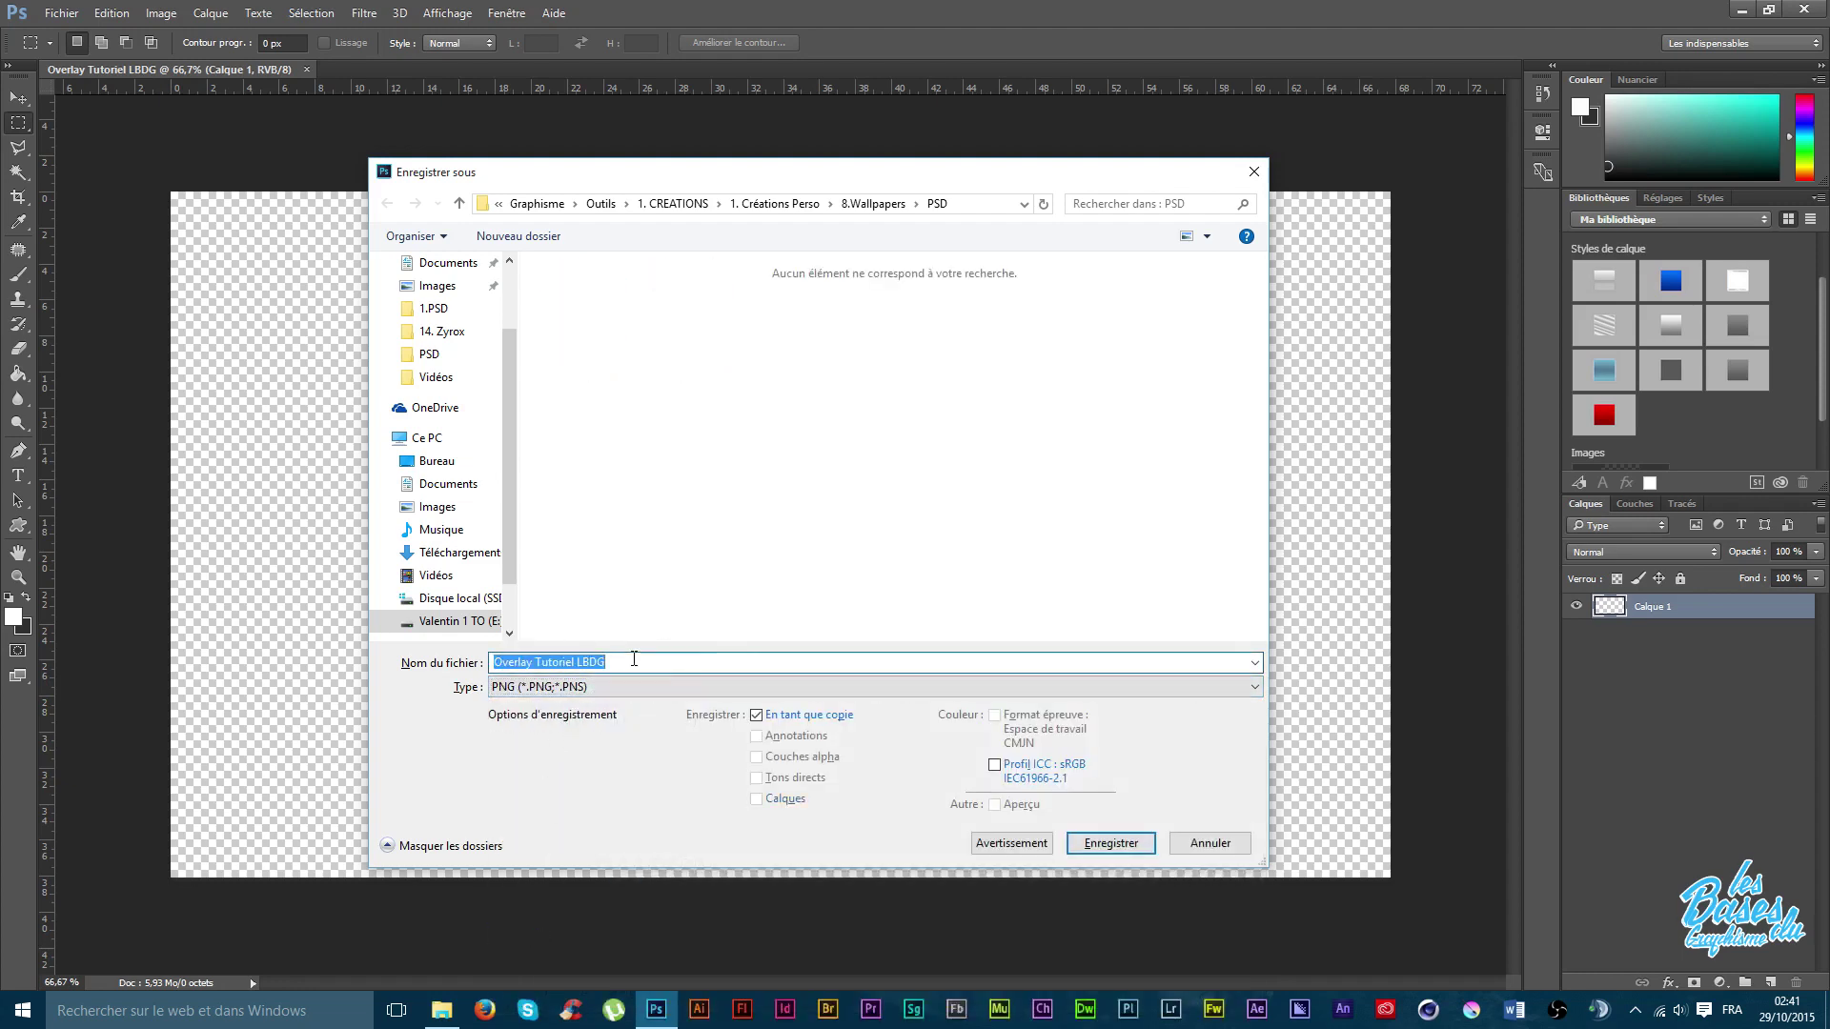
pyautogui.click(634, 659)
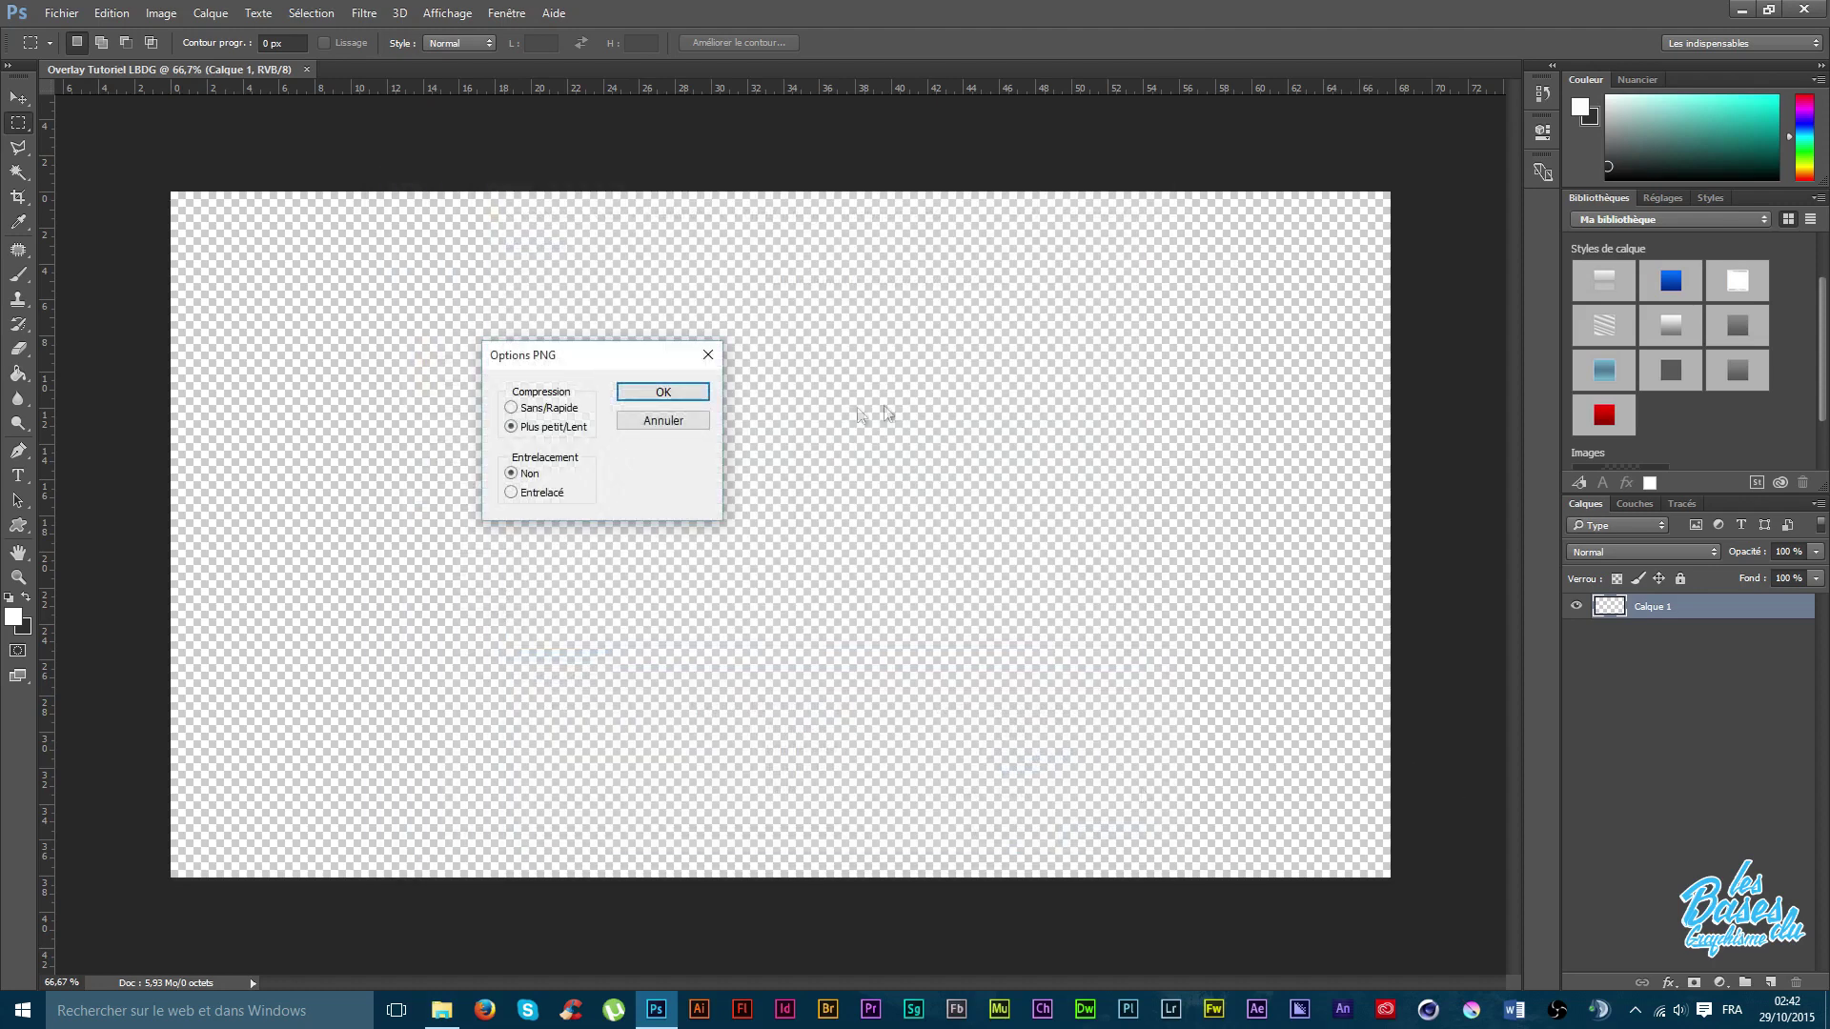
pyautogui.moveTo(563, 360); pyautogui.dragTo(730, 149)
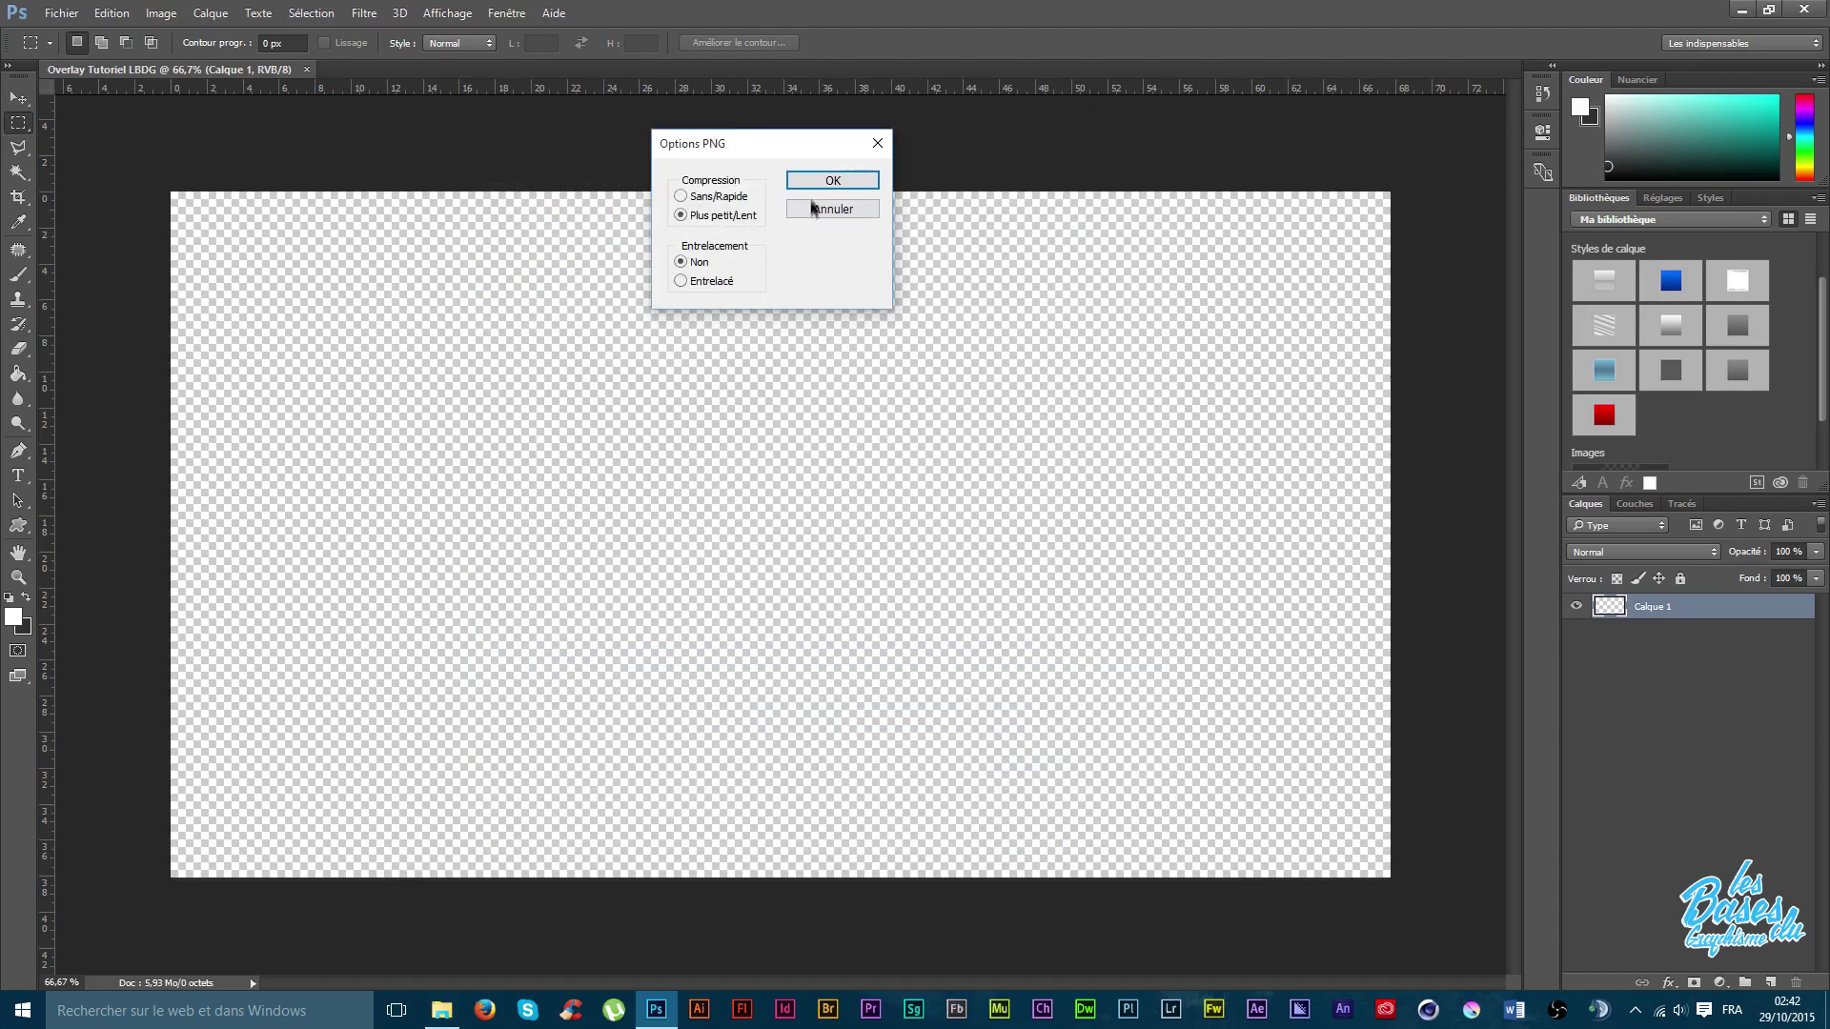
pyautogui.click(814, 181)
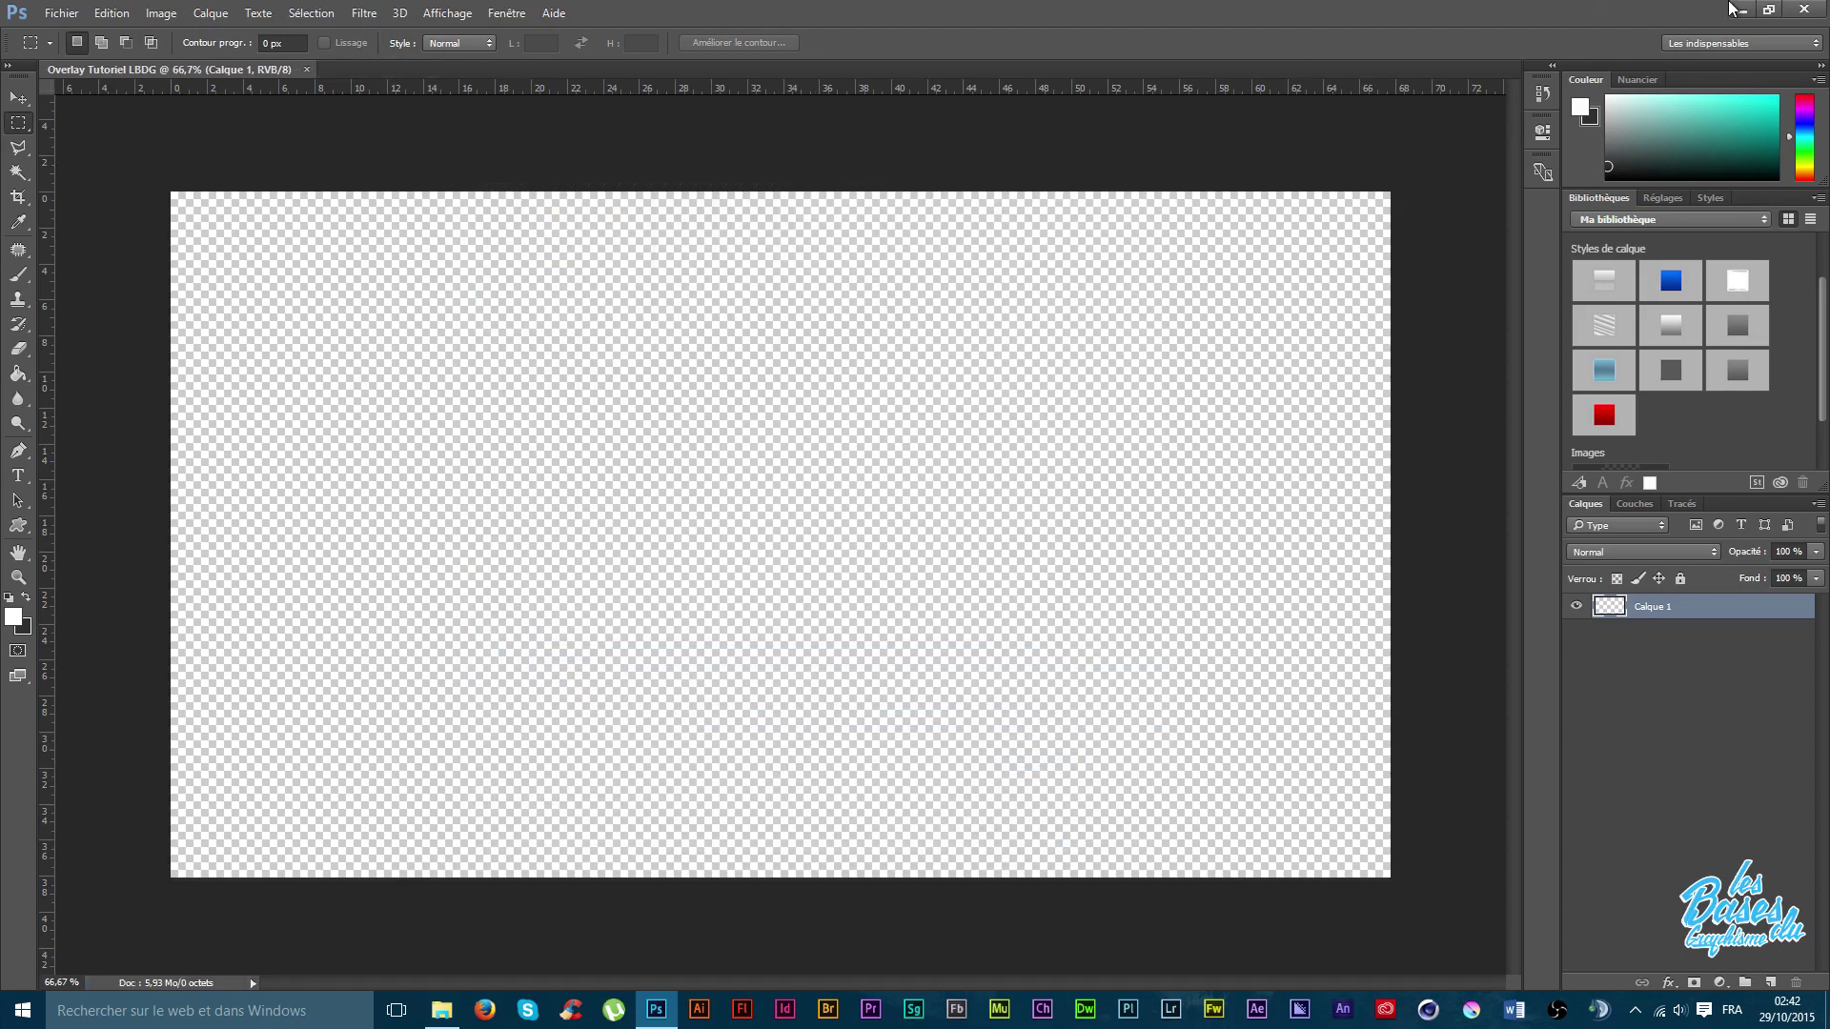
# Preview the saved Tuto PNG in Windows Photo Viewer, close it, and return to Photoshop.
pyautogui.click(1741, 10)
pyautogui.doubleClick(45, 138)
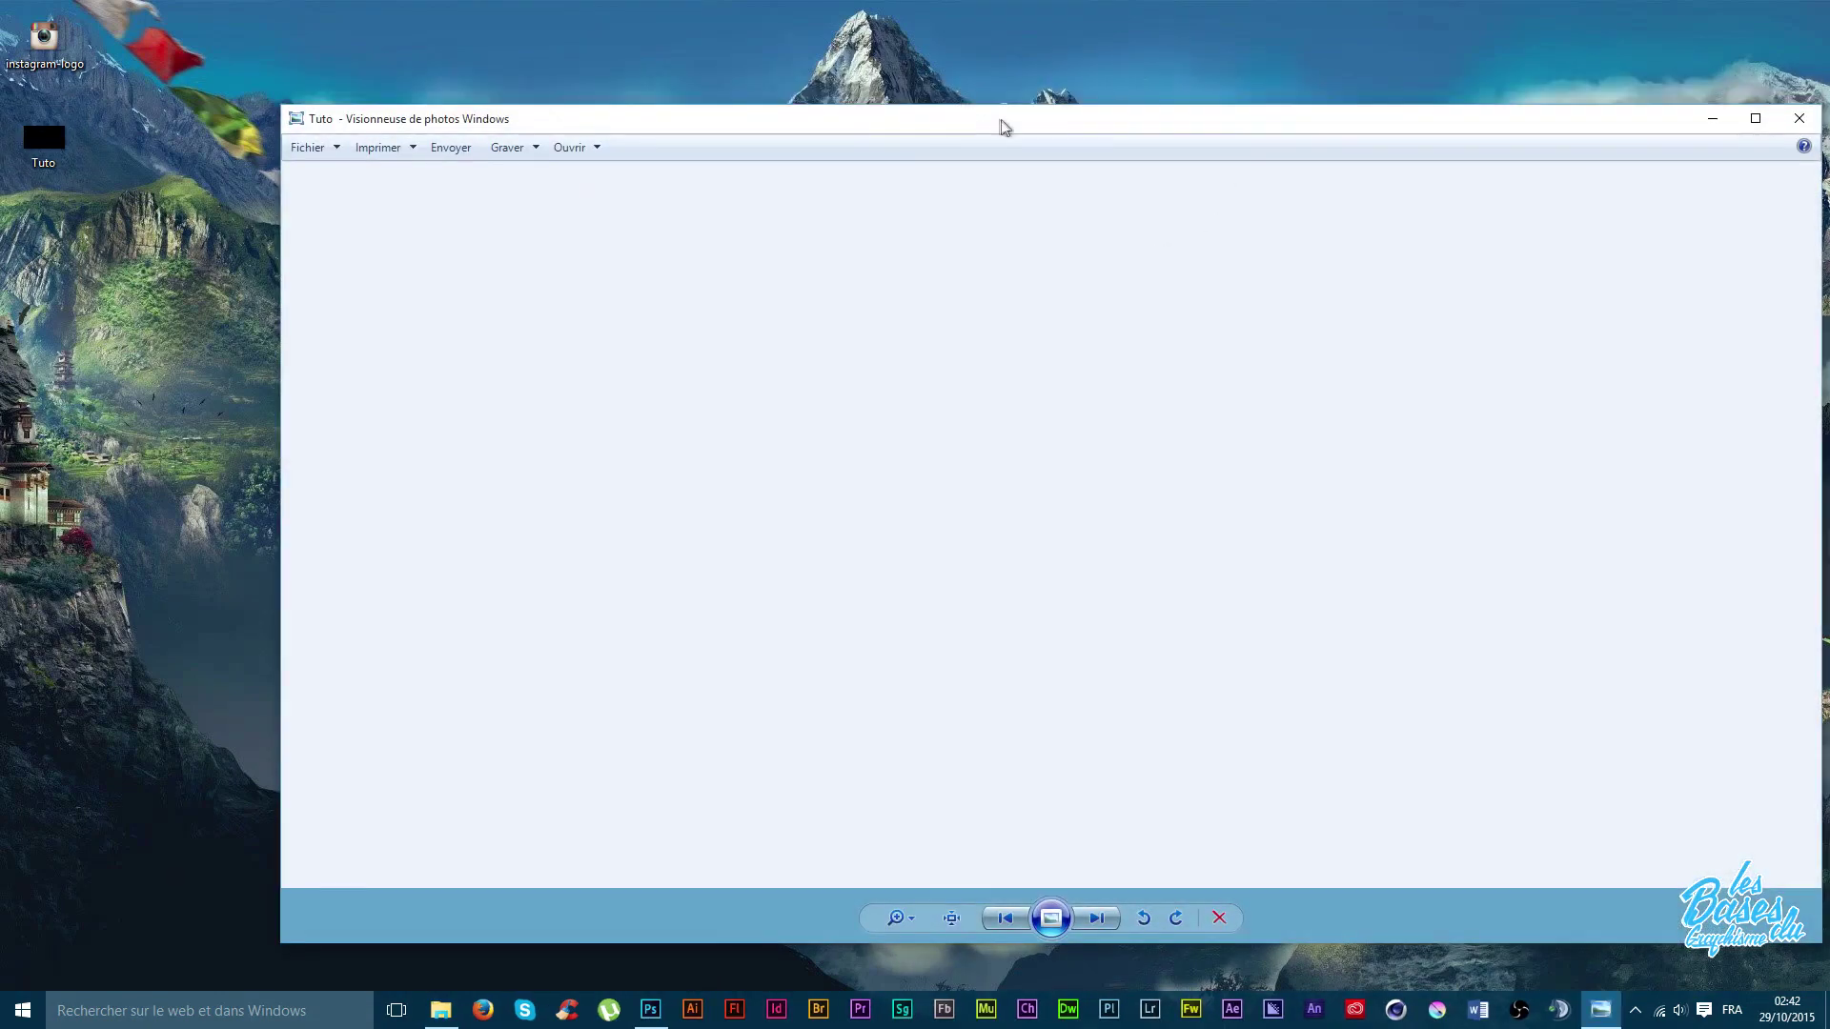
pyautogui.moveTo(1001, 124); pyautogui.dragTo(863, 126)
pyautogui.click(1652, 118)
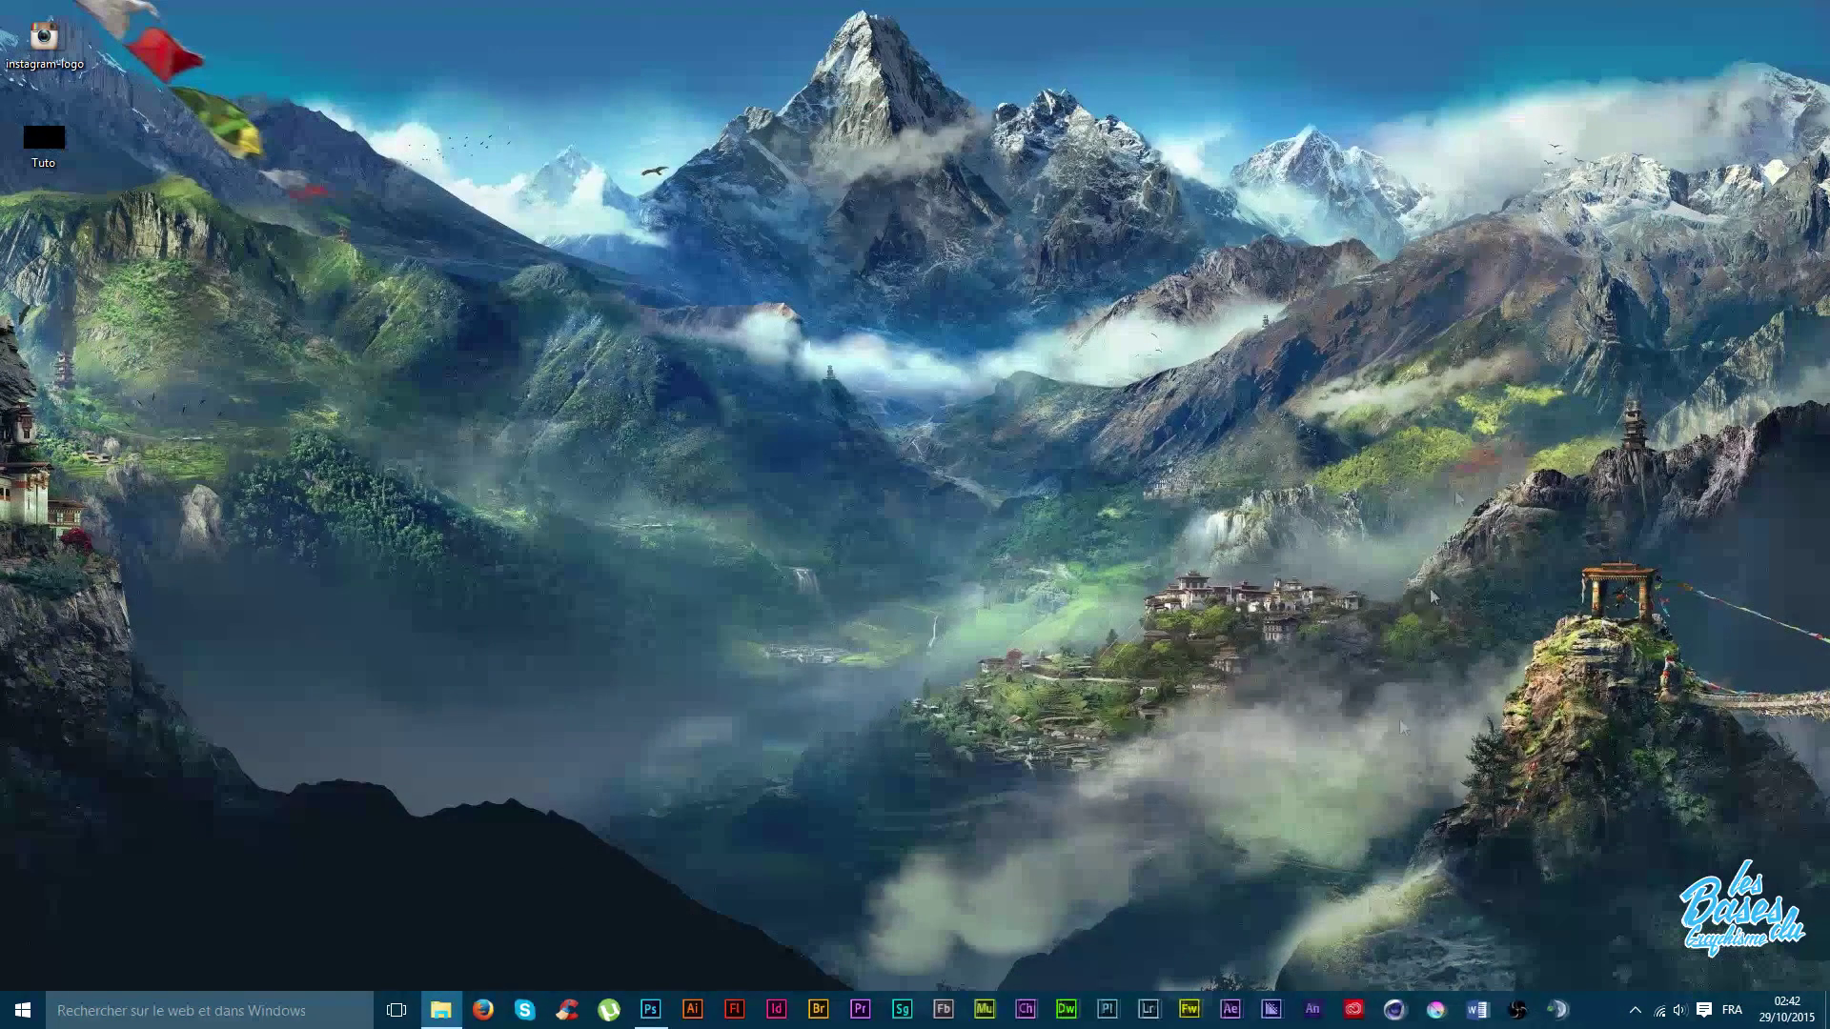
pyautogui.click(658, 1008)
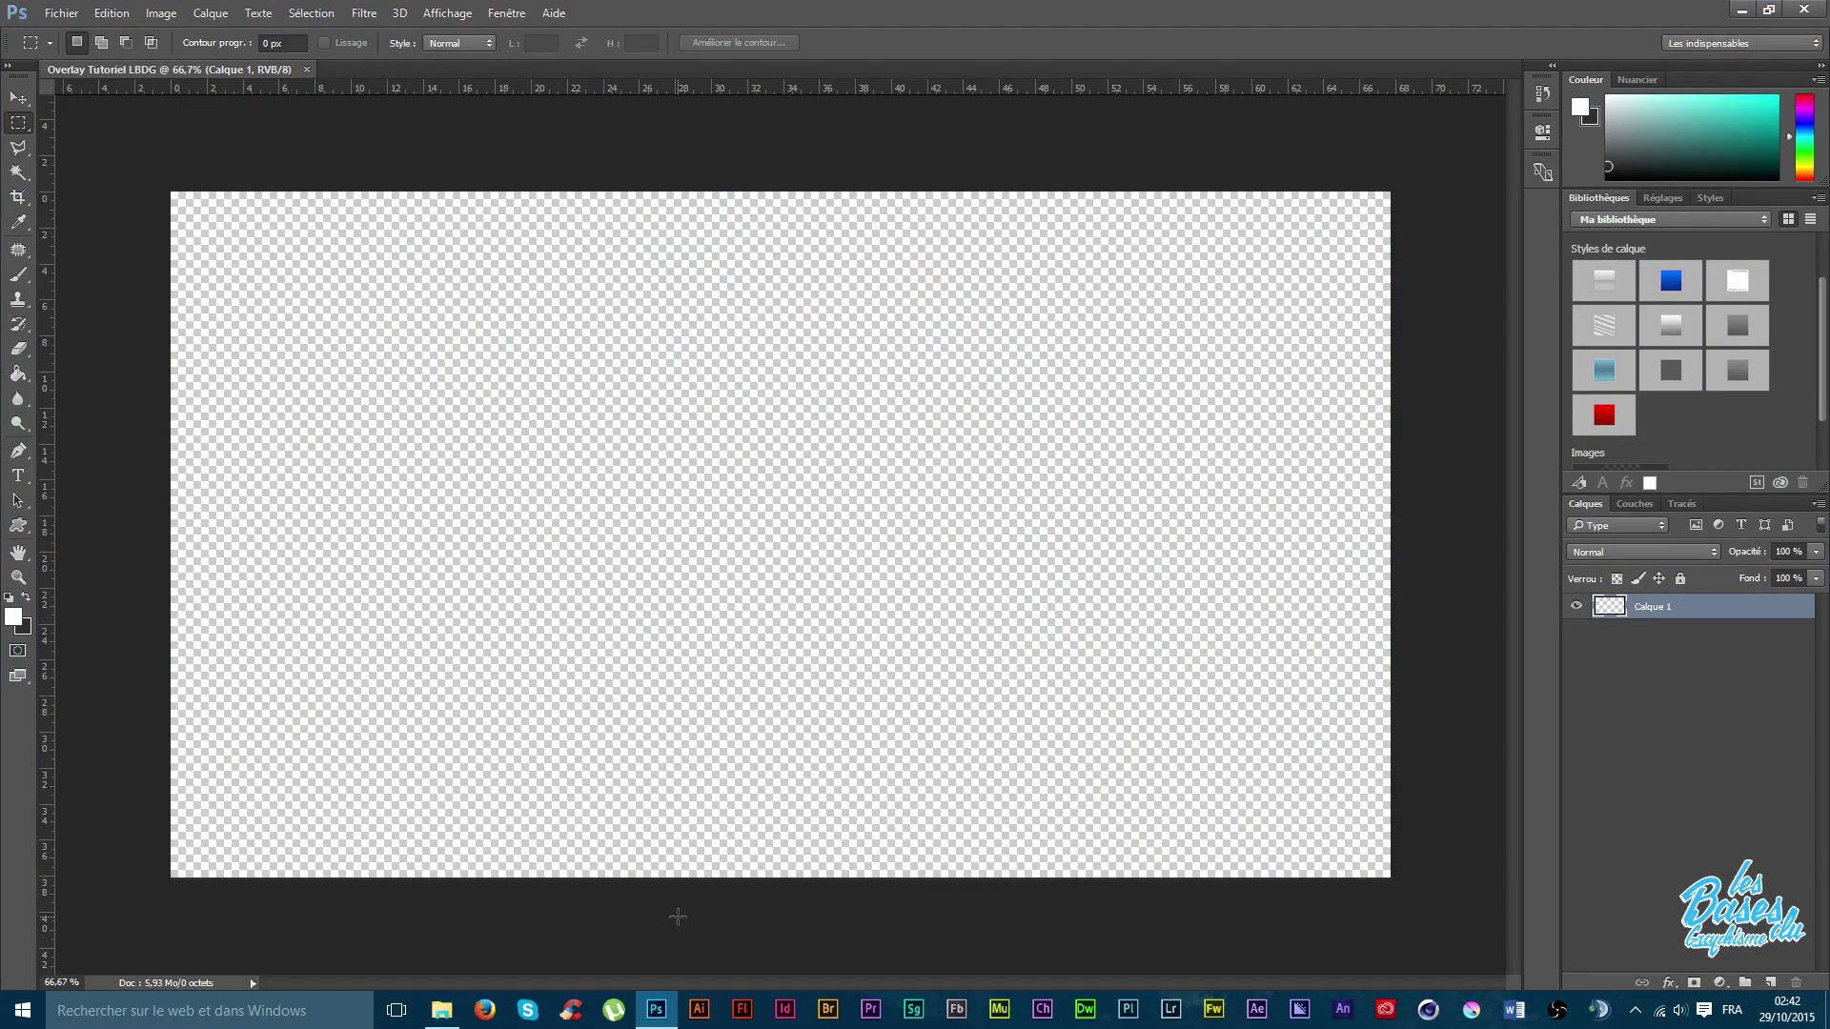
pyautogui.hotkey('ctrl', 'alt', 'shift', 's')
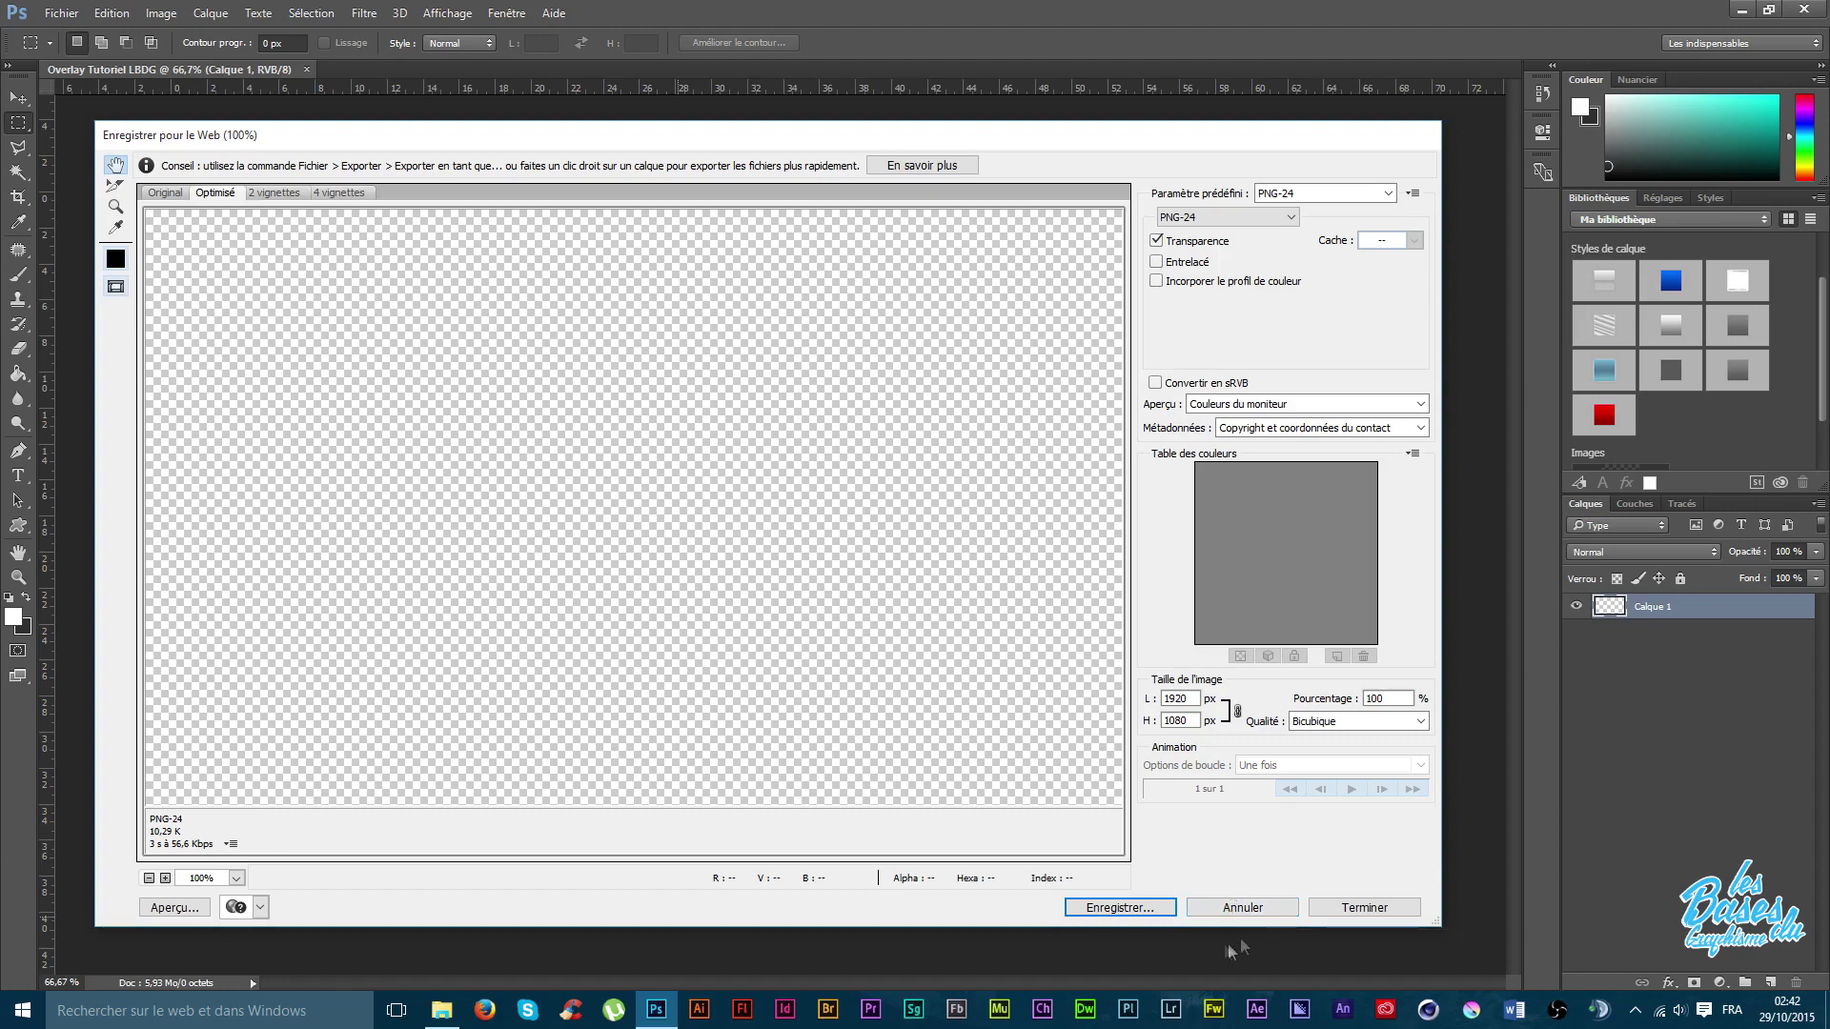
pyautogui.click(1238, 907)
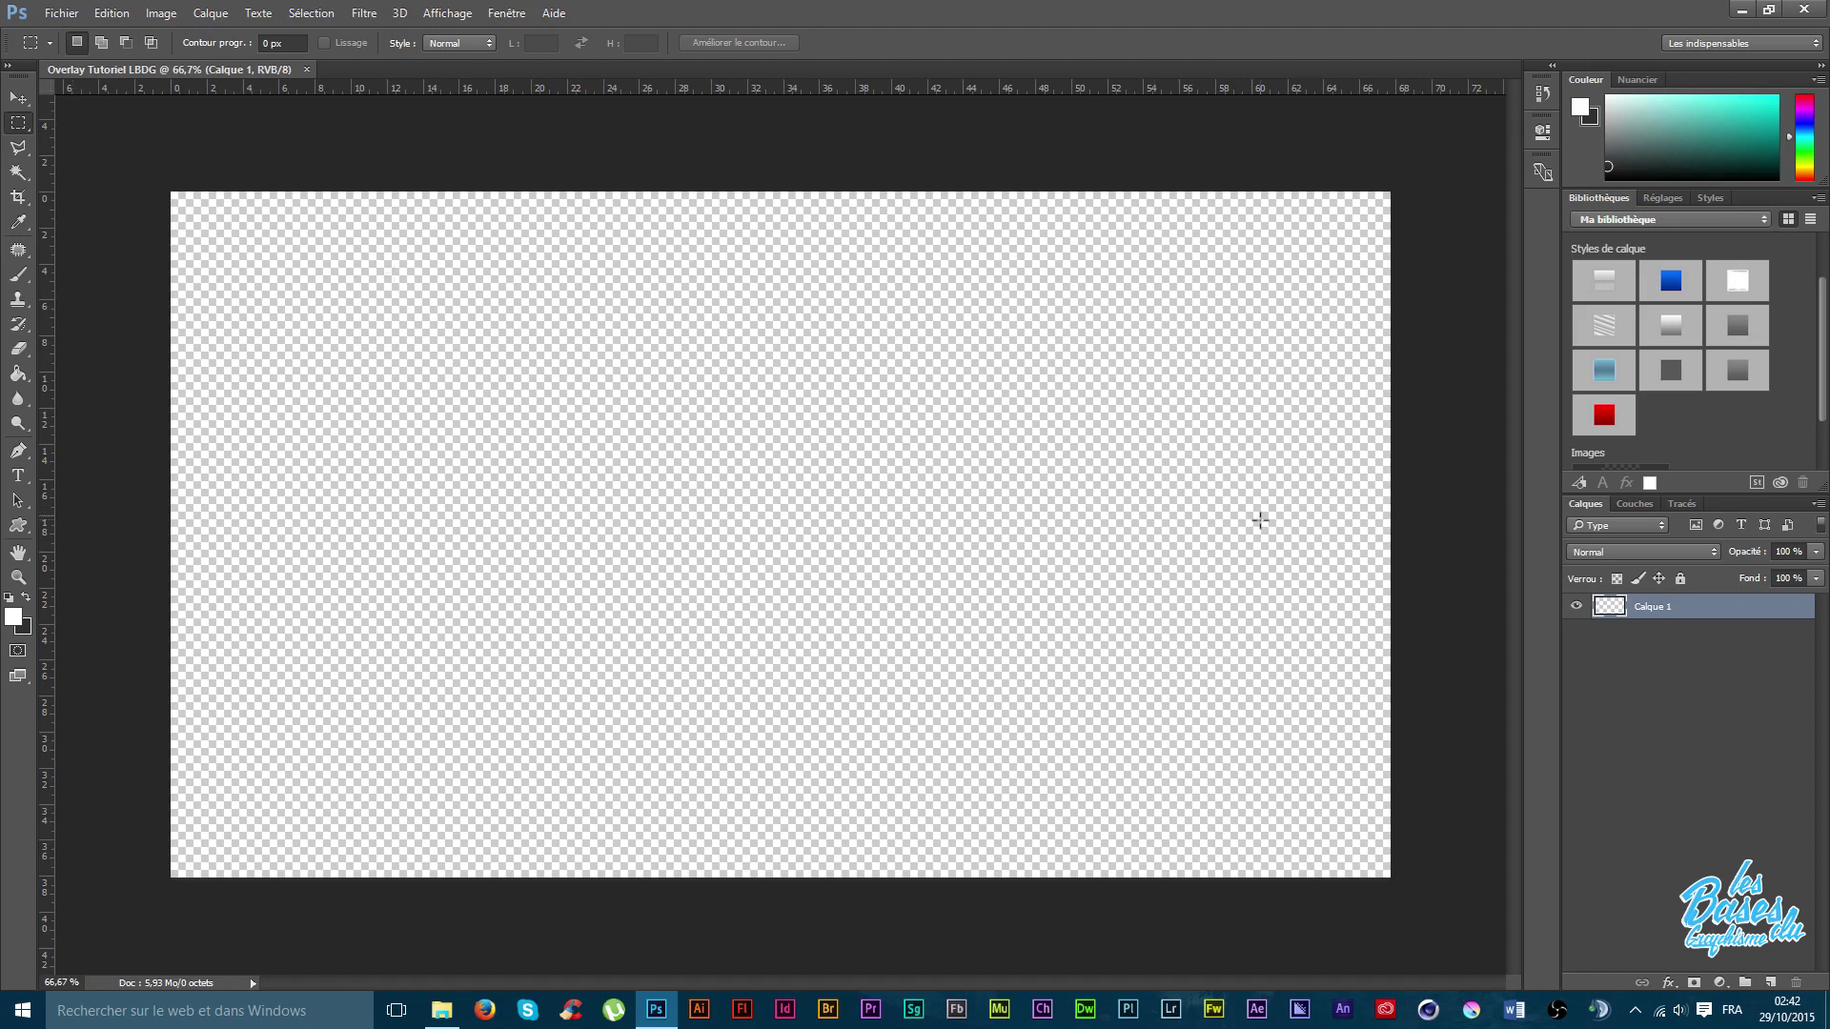
# Fill the transparent Calque 1 with white using the Paint Bucket.
pyautogui.click(18, 398)
pyautogui.click(17, 373)
pyautogui.click(278, 383)
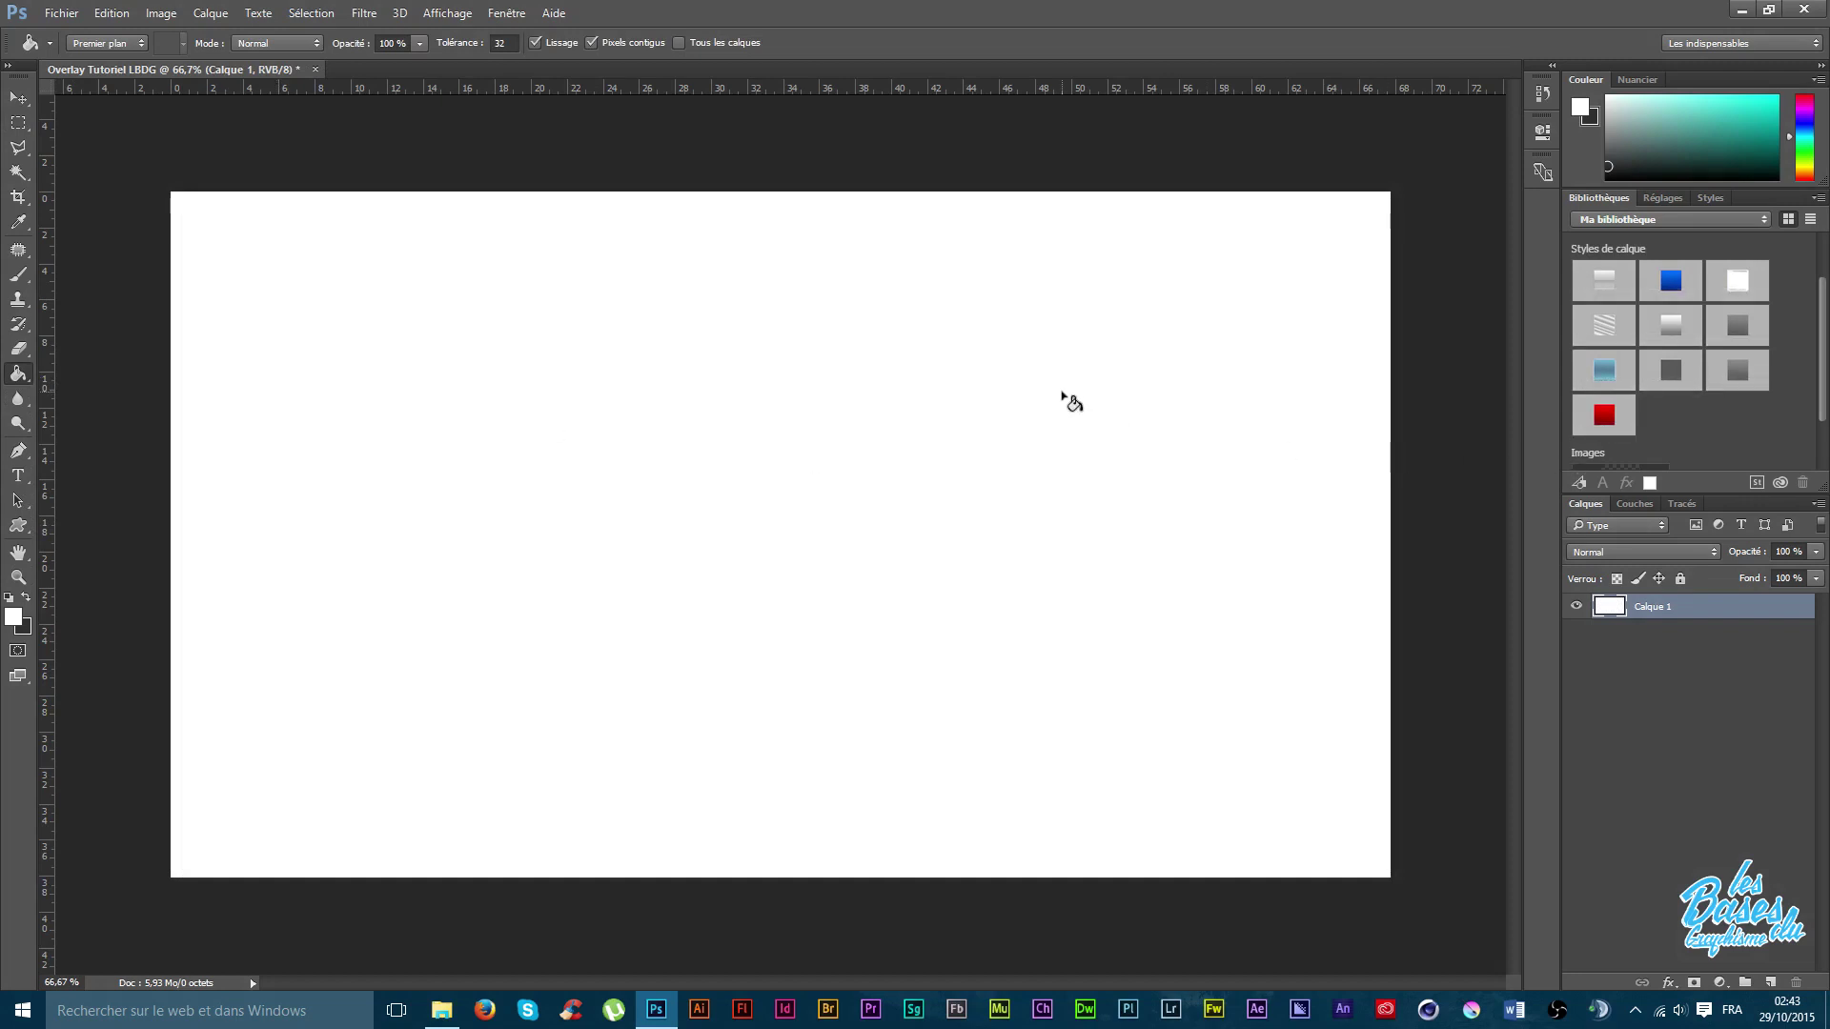
# Place the instagram-logo image from the Bureau folder onto the canvas.
pyautogui.hotkey('ctrl', 'shift', 'p')
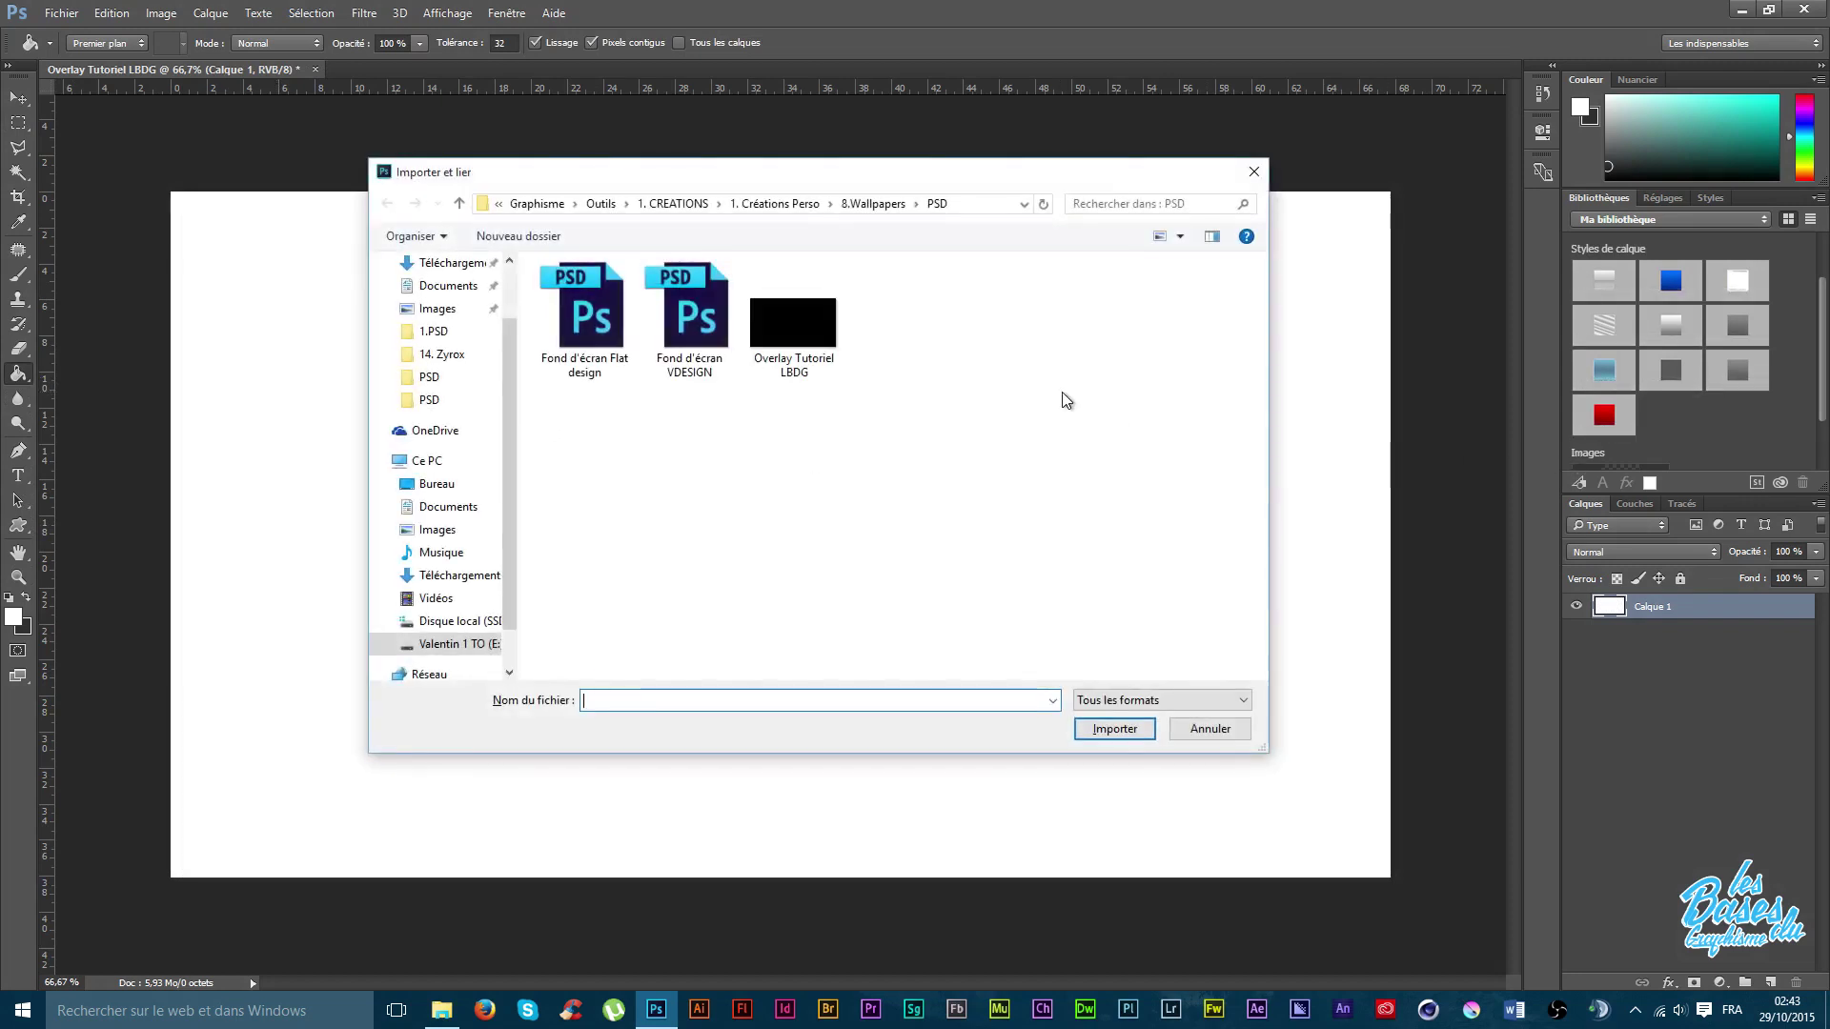
pyautogui.moveTo(945, 175); pyautogui.dragTo(921, 311)
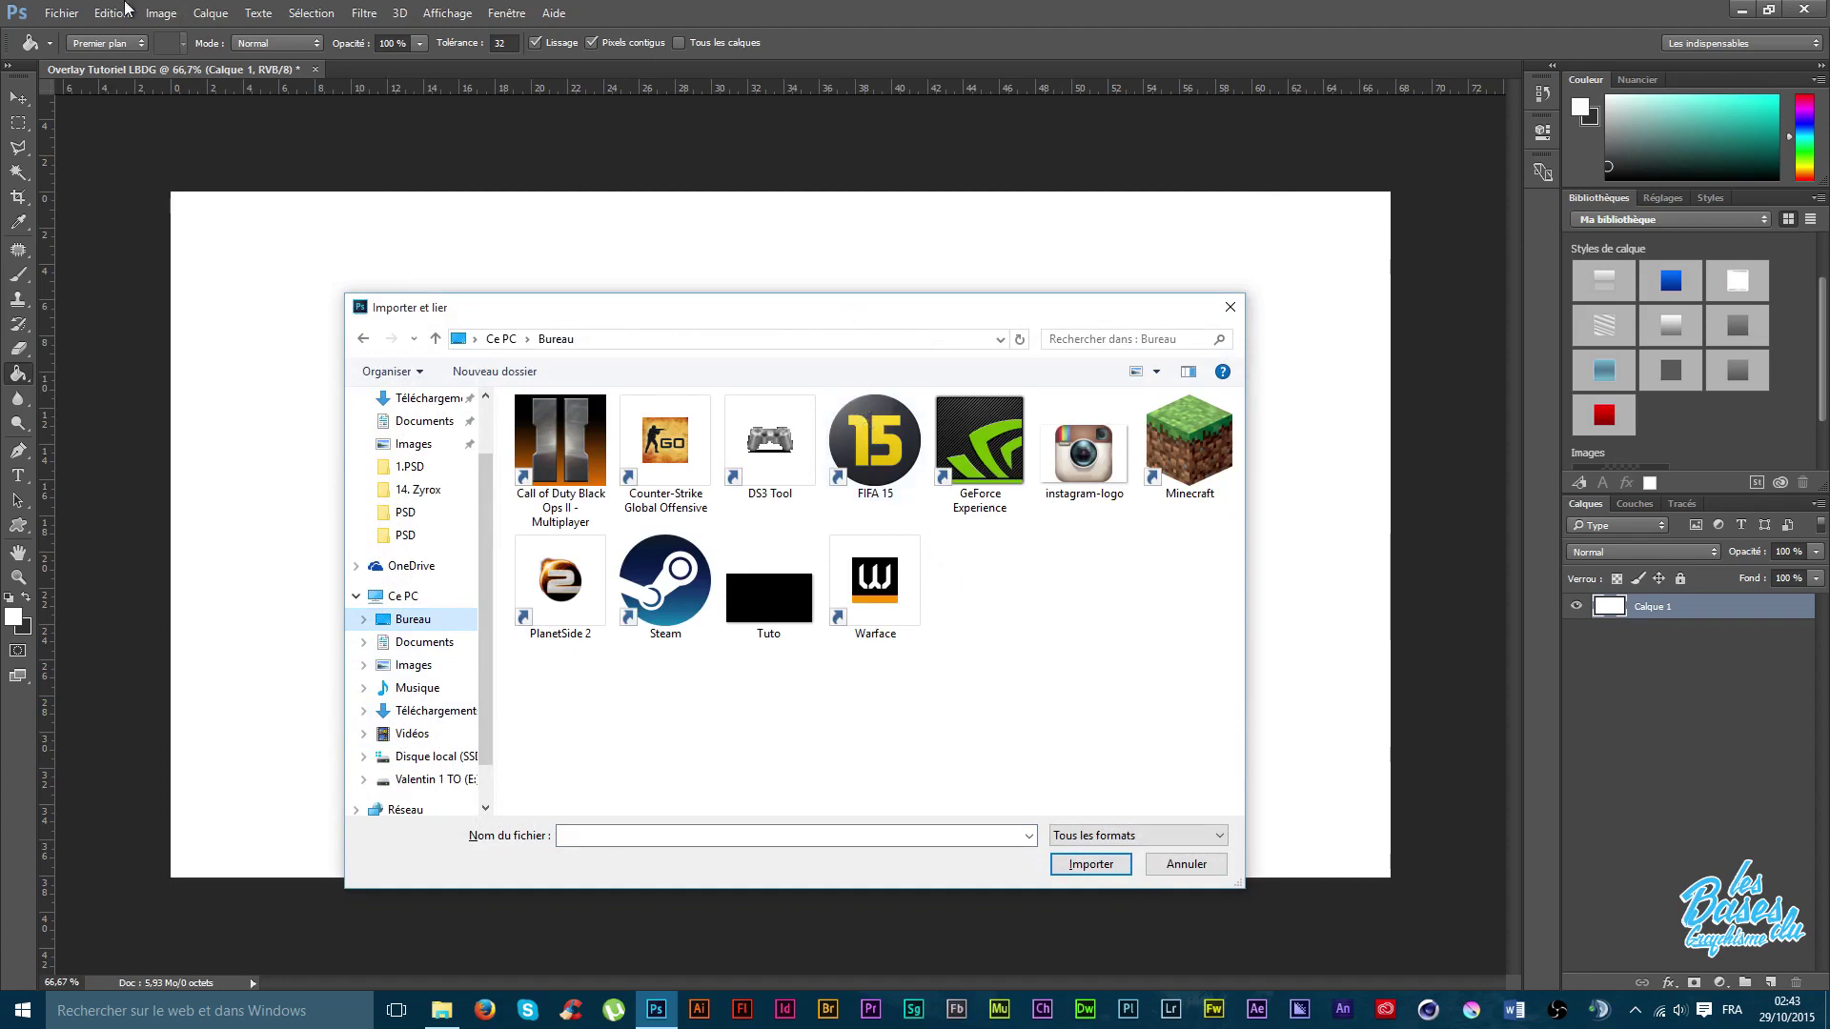
pyautogui.moveTo(1007, 308); pyautogui.dragTo(950, 226)
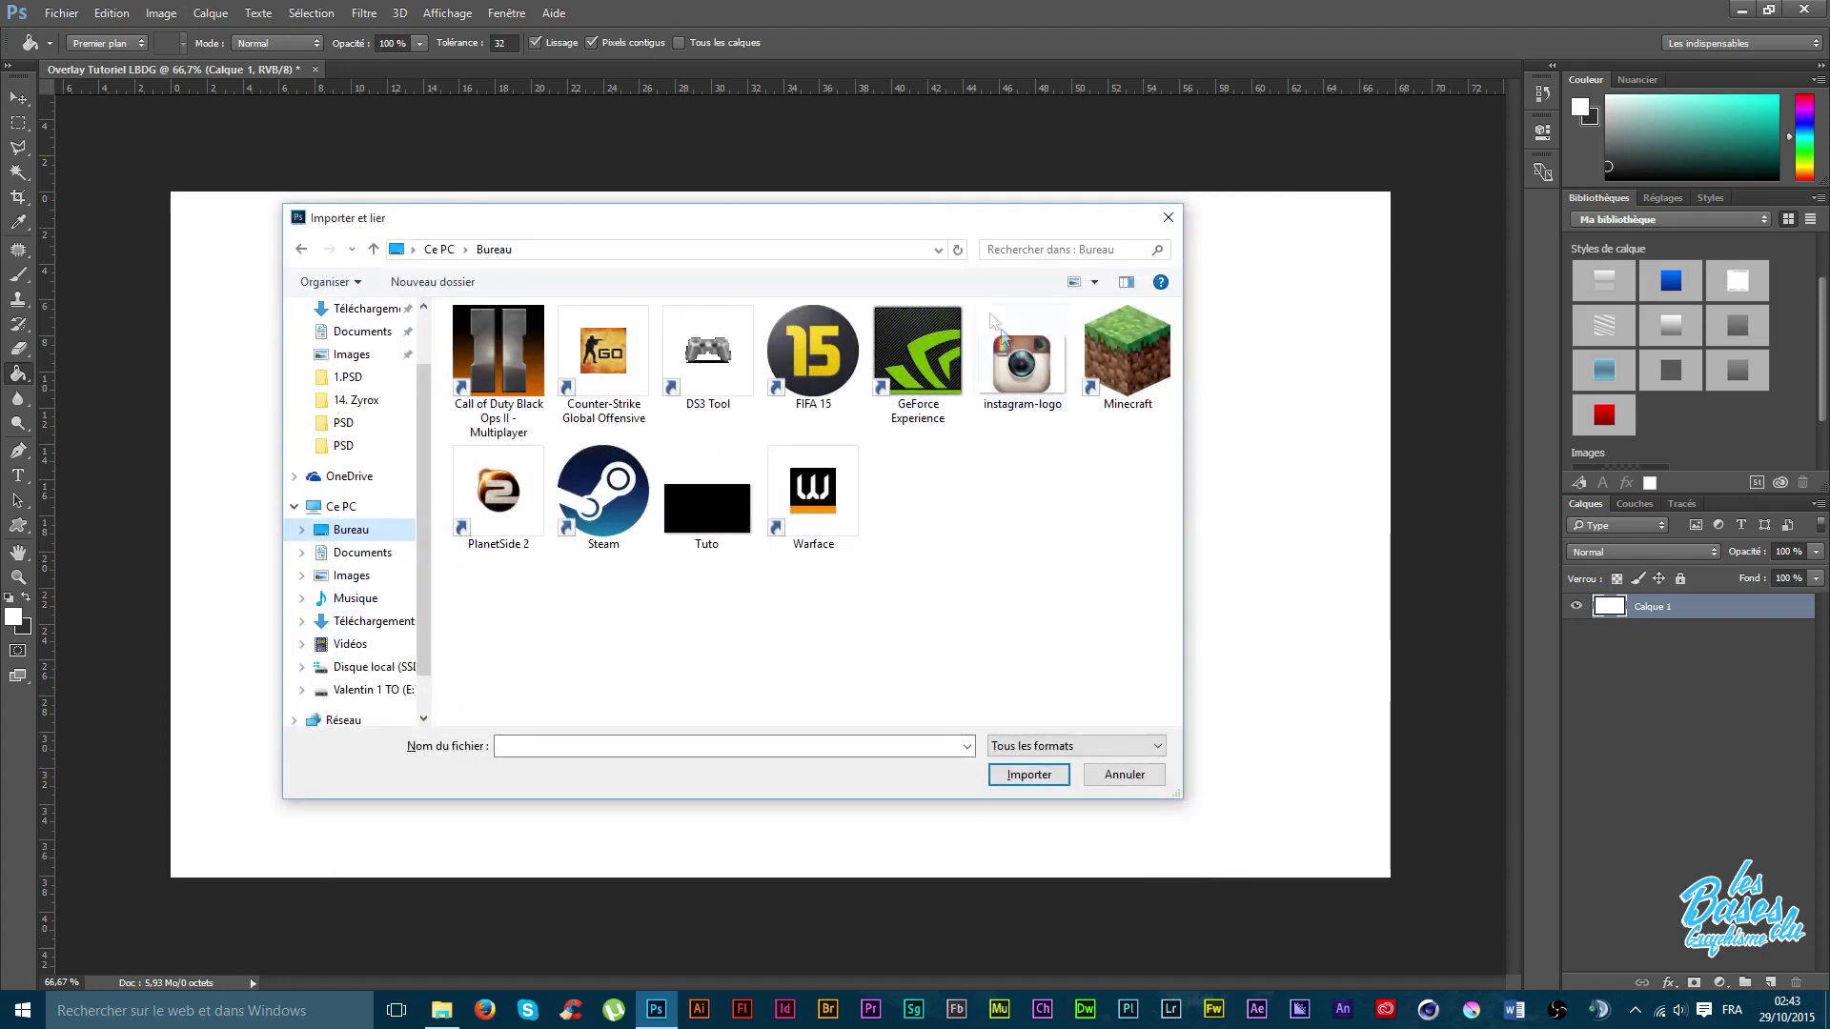
pyautogui.moveTo(1025, 365); pyautogui.dragTo(1031, 396)
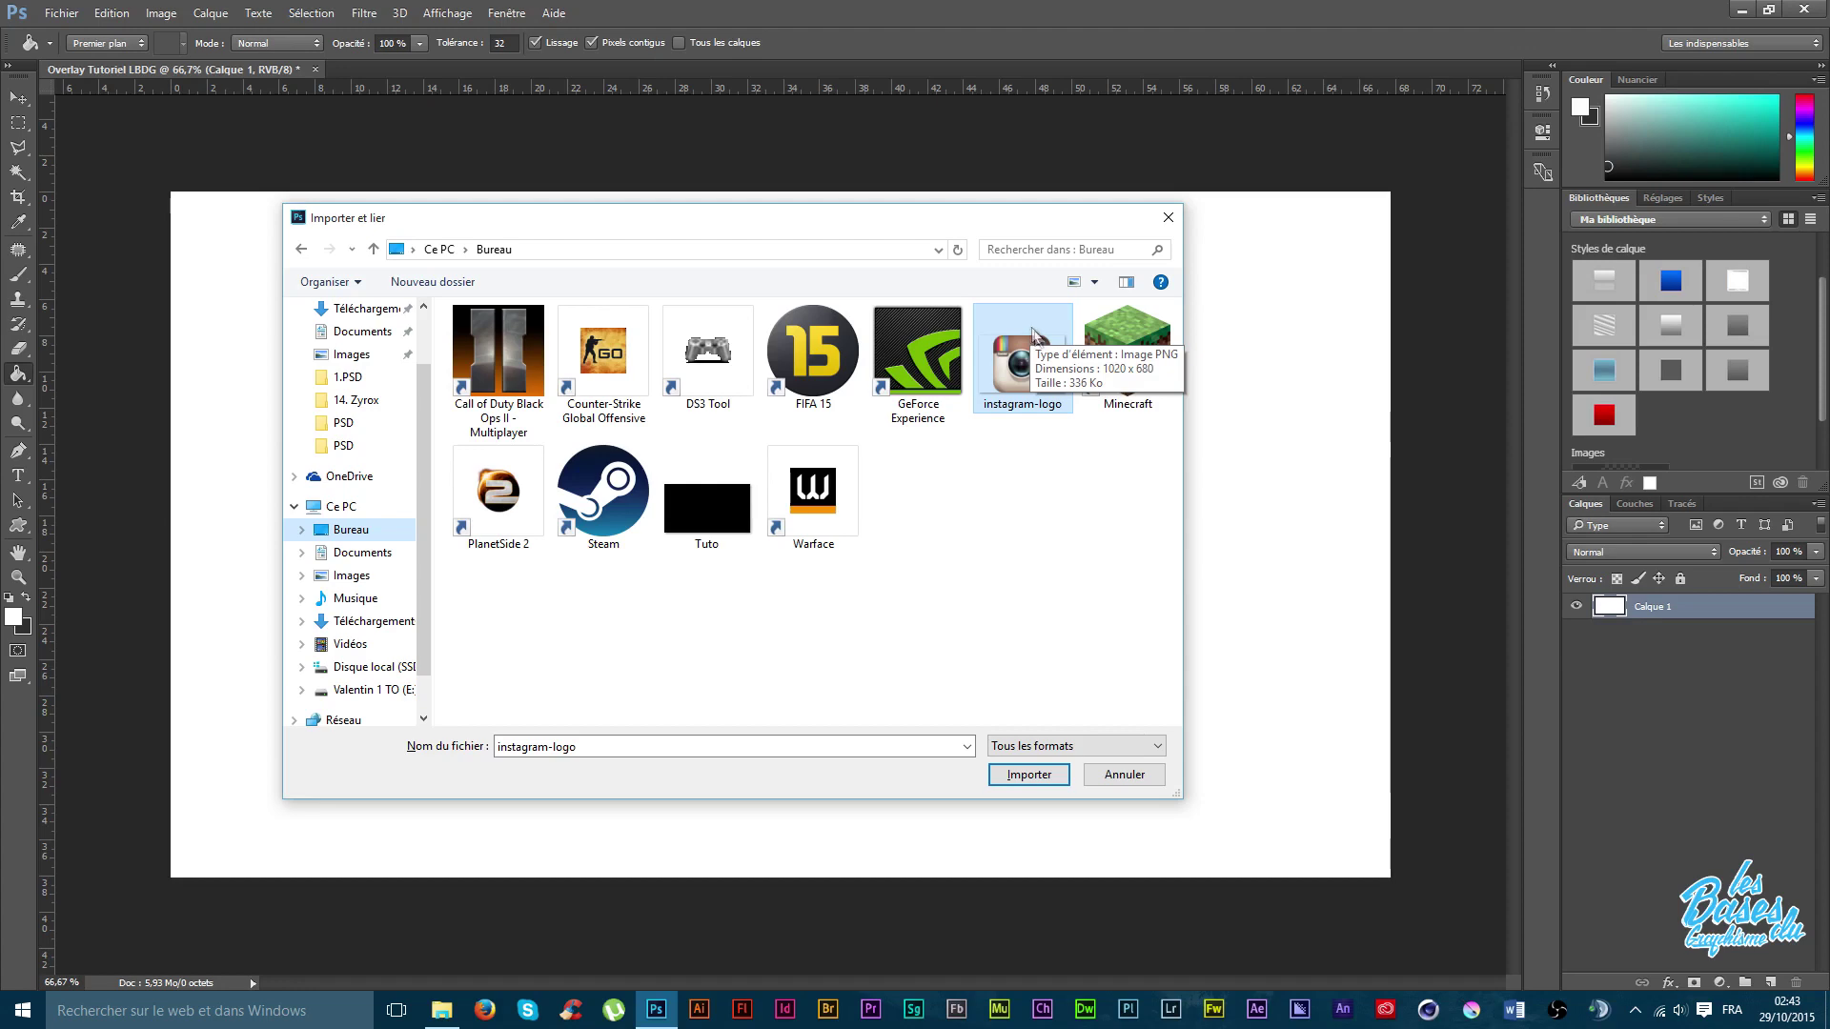
pyautogui.moveTo(1022, 353); pyautogui.dragTo(930, 543)
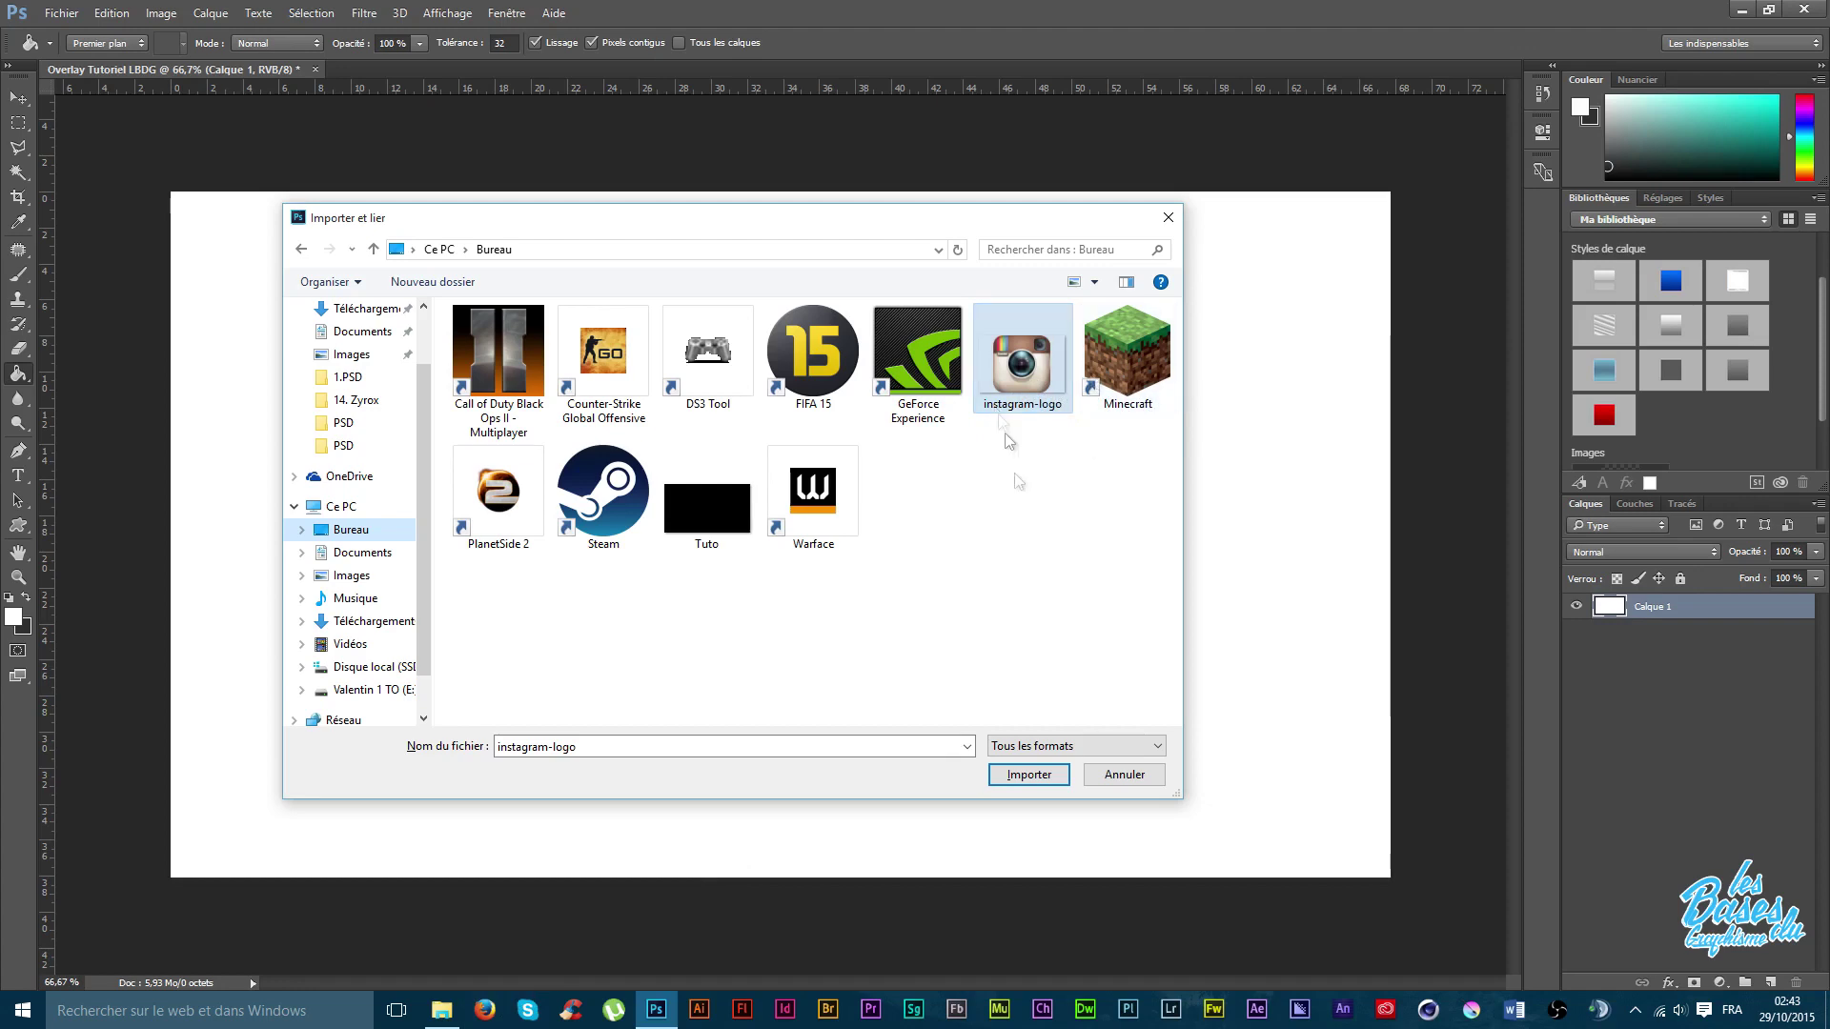
pyautogui.click(1030, 775)
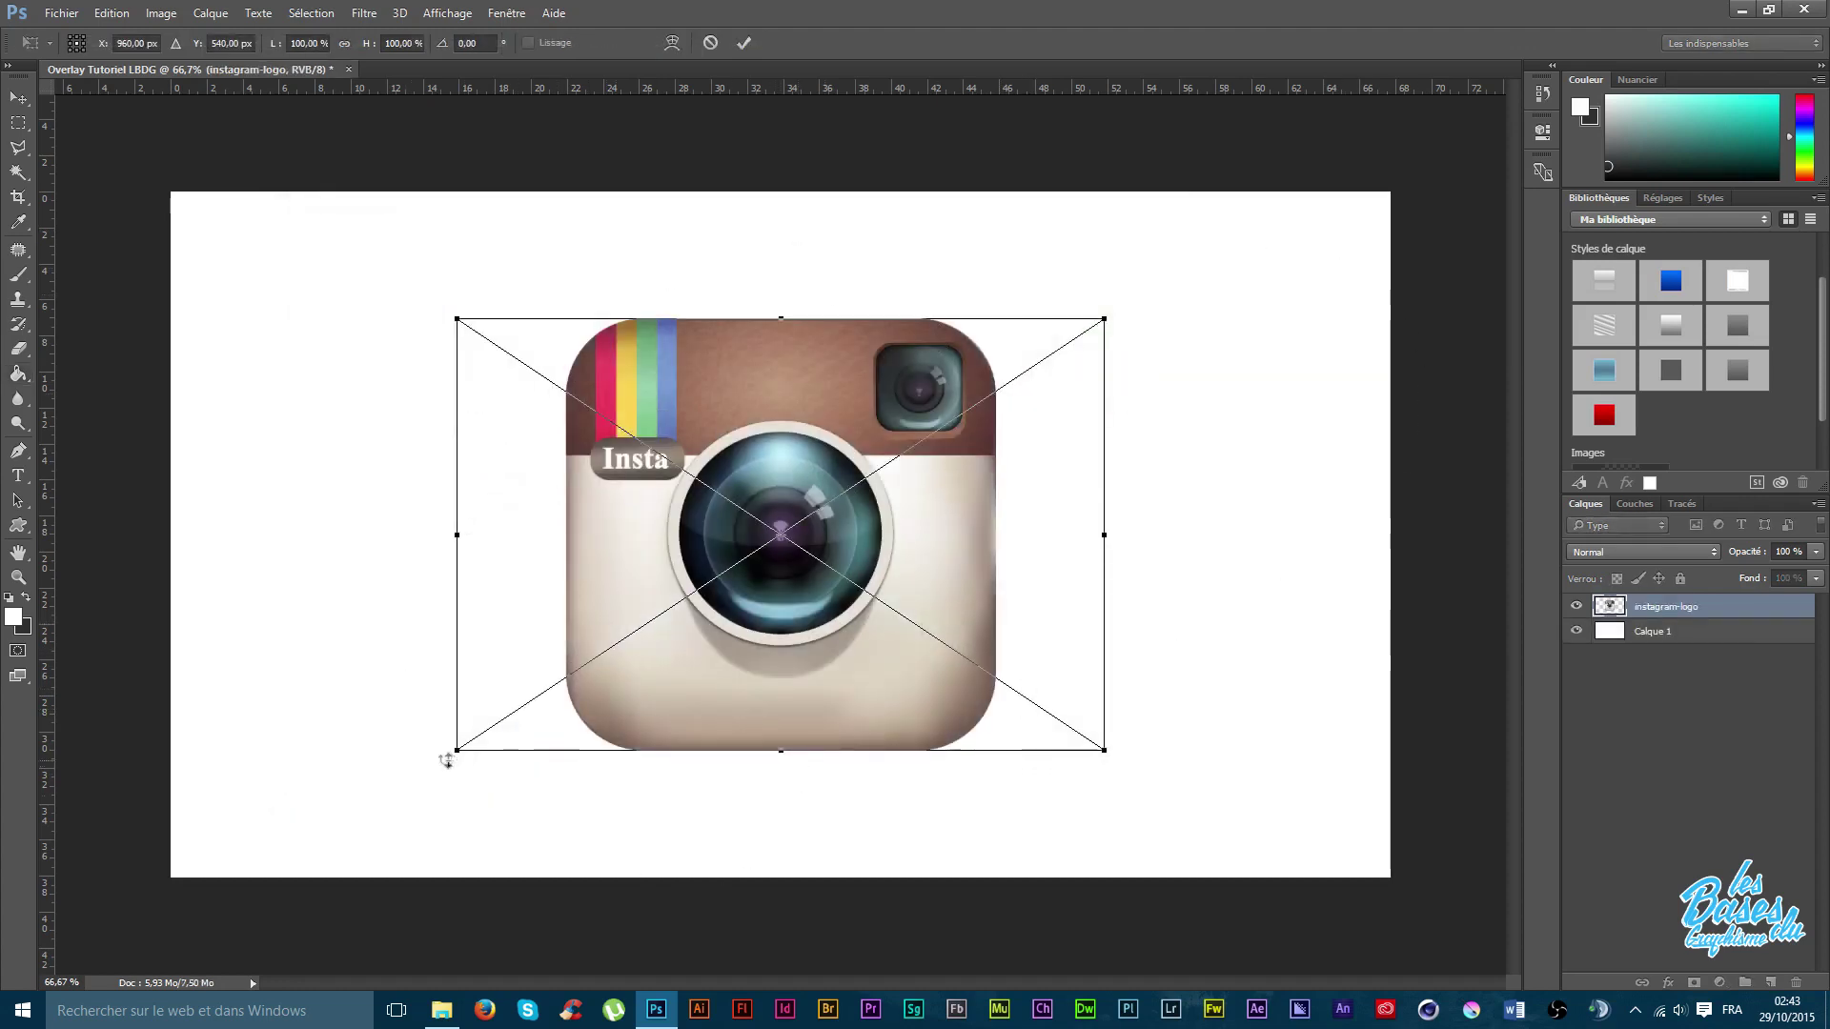
# Scale the placed Instagram logo down to a small icon and commit the transform.
pyautogui.moveTo(449, 753); pyautogui.dragTo(1032, 487)
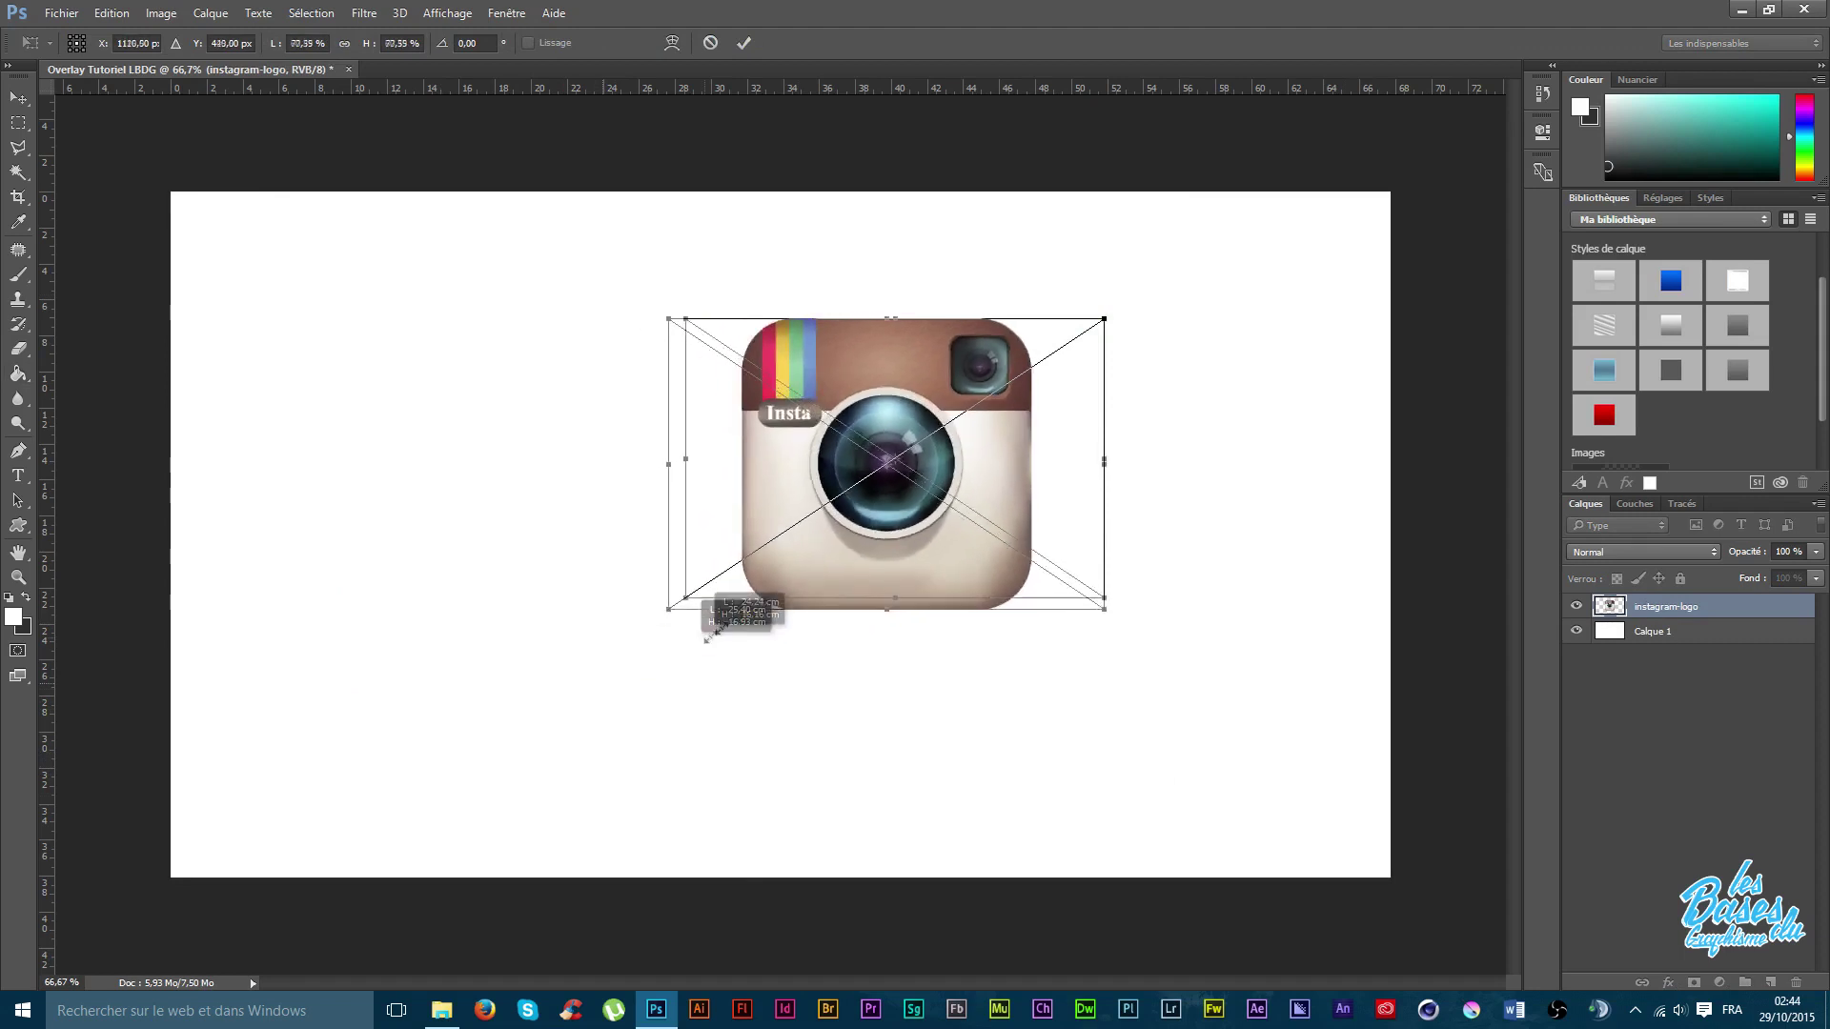
pyautogui.moveTo(1032, 487); pyautogui.dragTo(706, 686)
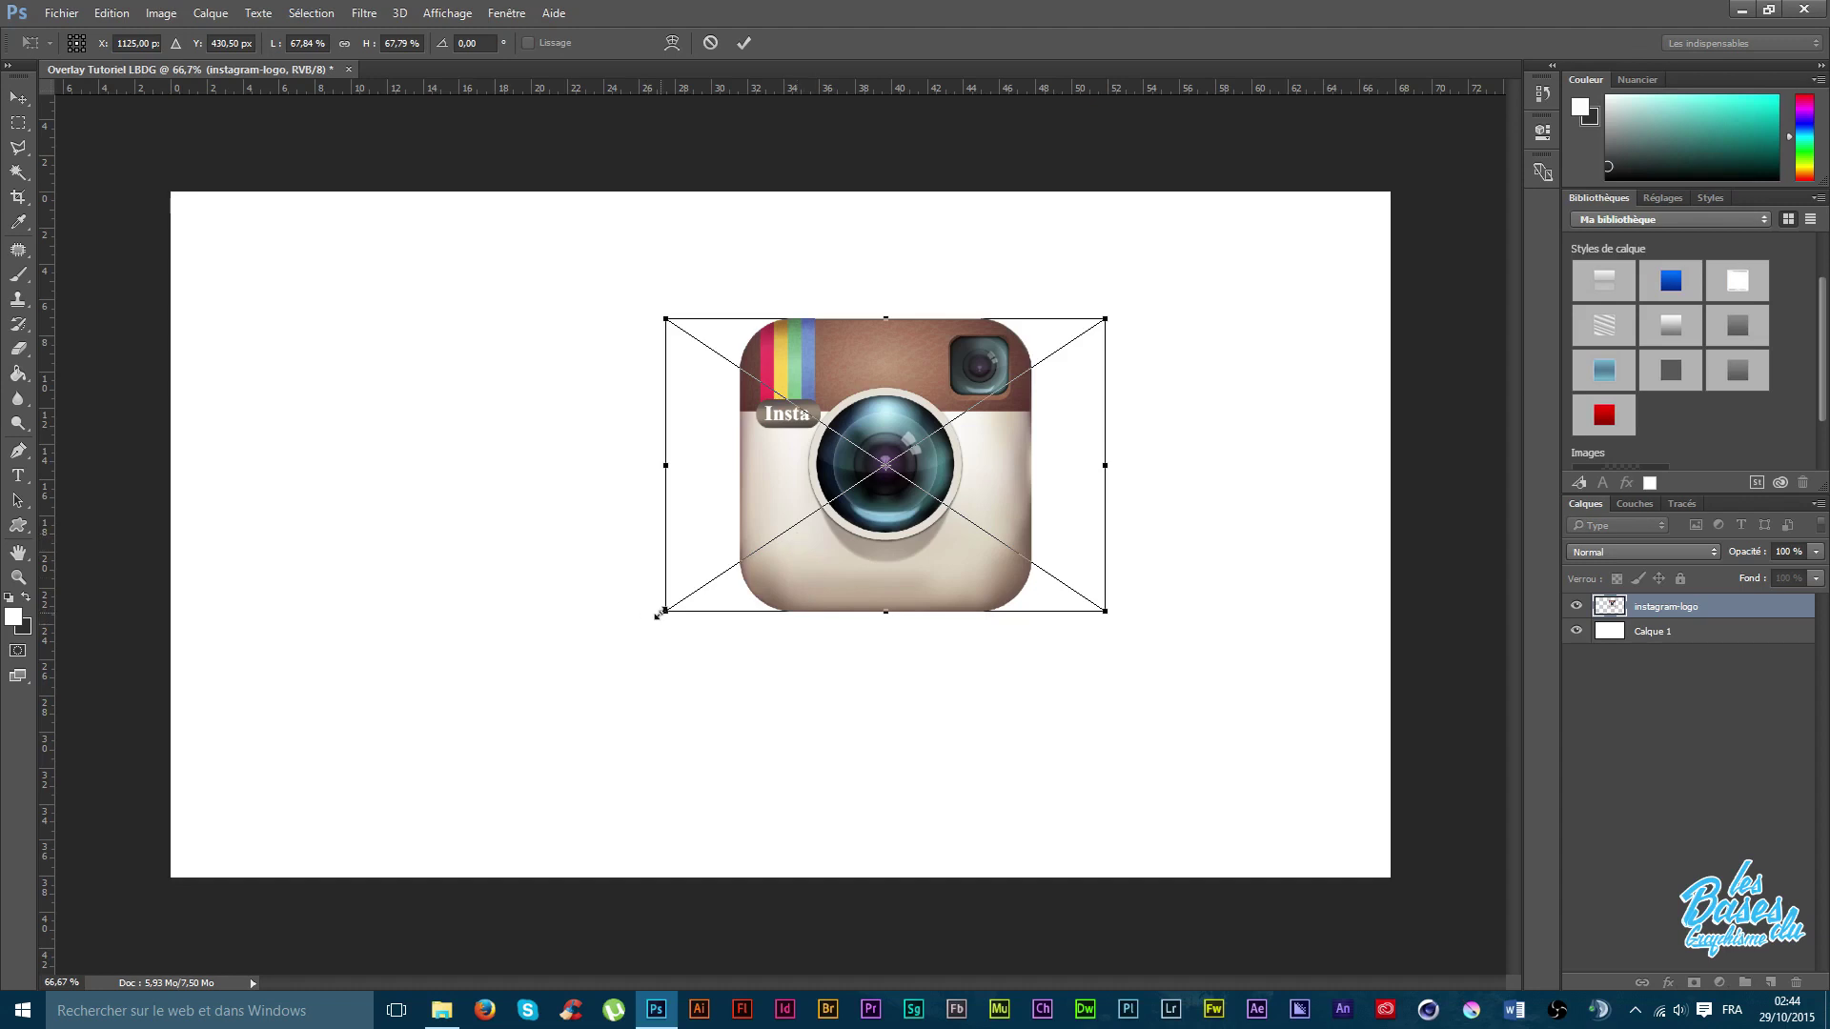
pyautogui.moveTo(658, 616)
pyautogui.mouseDown()
pyautogui.moveTo(1005, 772)
pyautogui.moveTo(711, 535)
pyautogui.moveTo(787, 416)
pyautogui.moveTo(833, 527)
pyautogui.moveTo(787, 604)
pyautogui.mouseUp()
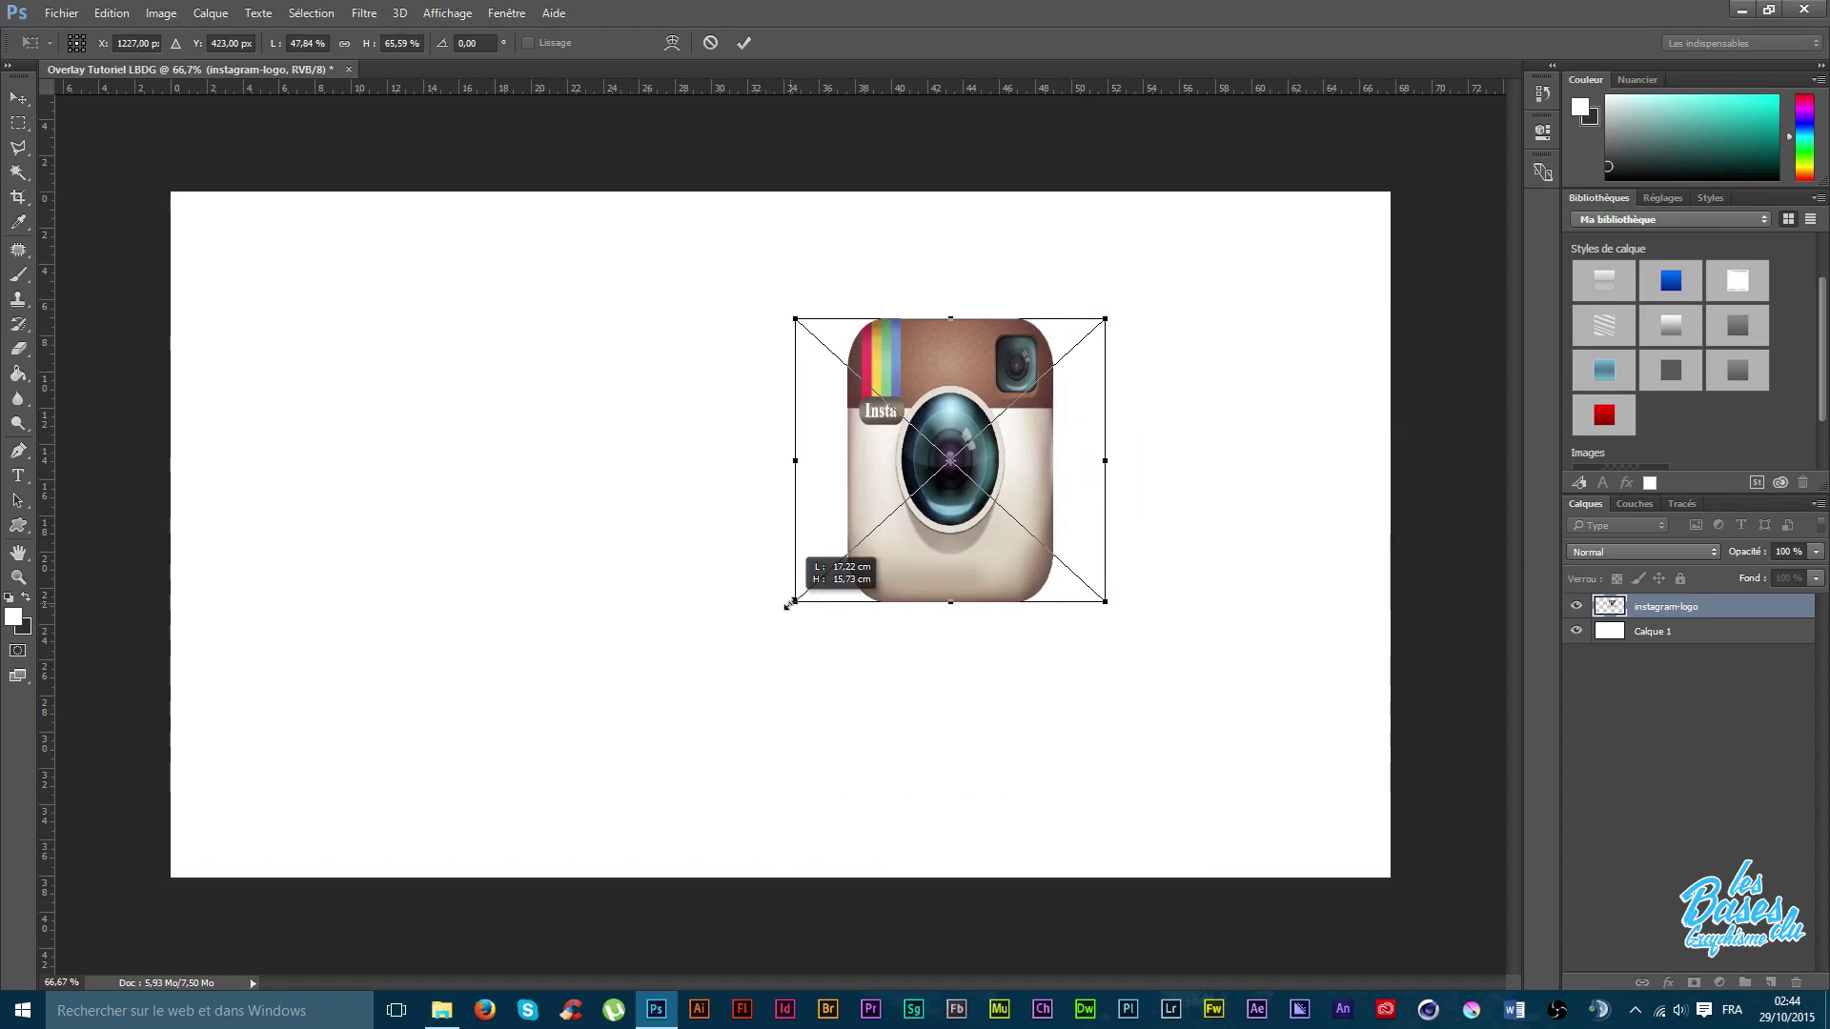
pyautogui.moveTo(788, 606); pyautogui.dragTo(790, 603)
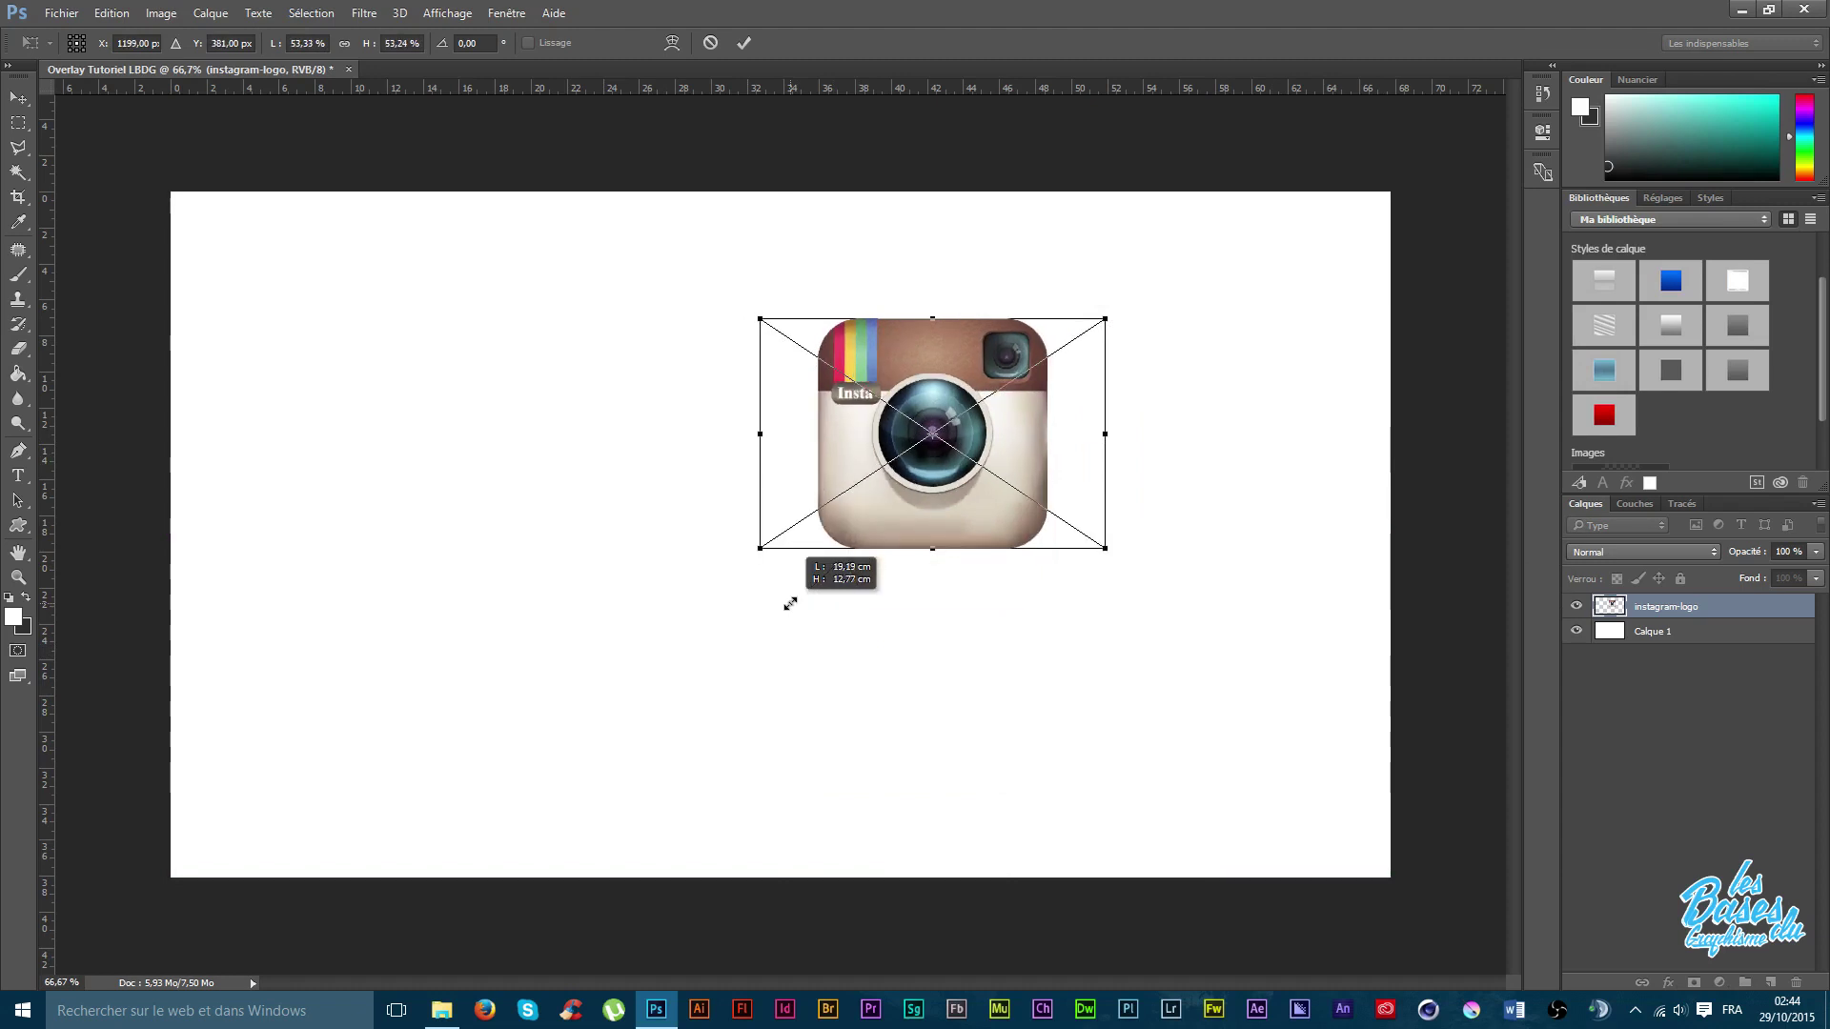
pyautogui.moveTo(790, 604); pyautogui.dragTo(858, 555)
pyautogui.rightClick(858, 554)
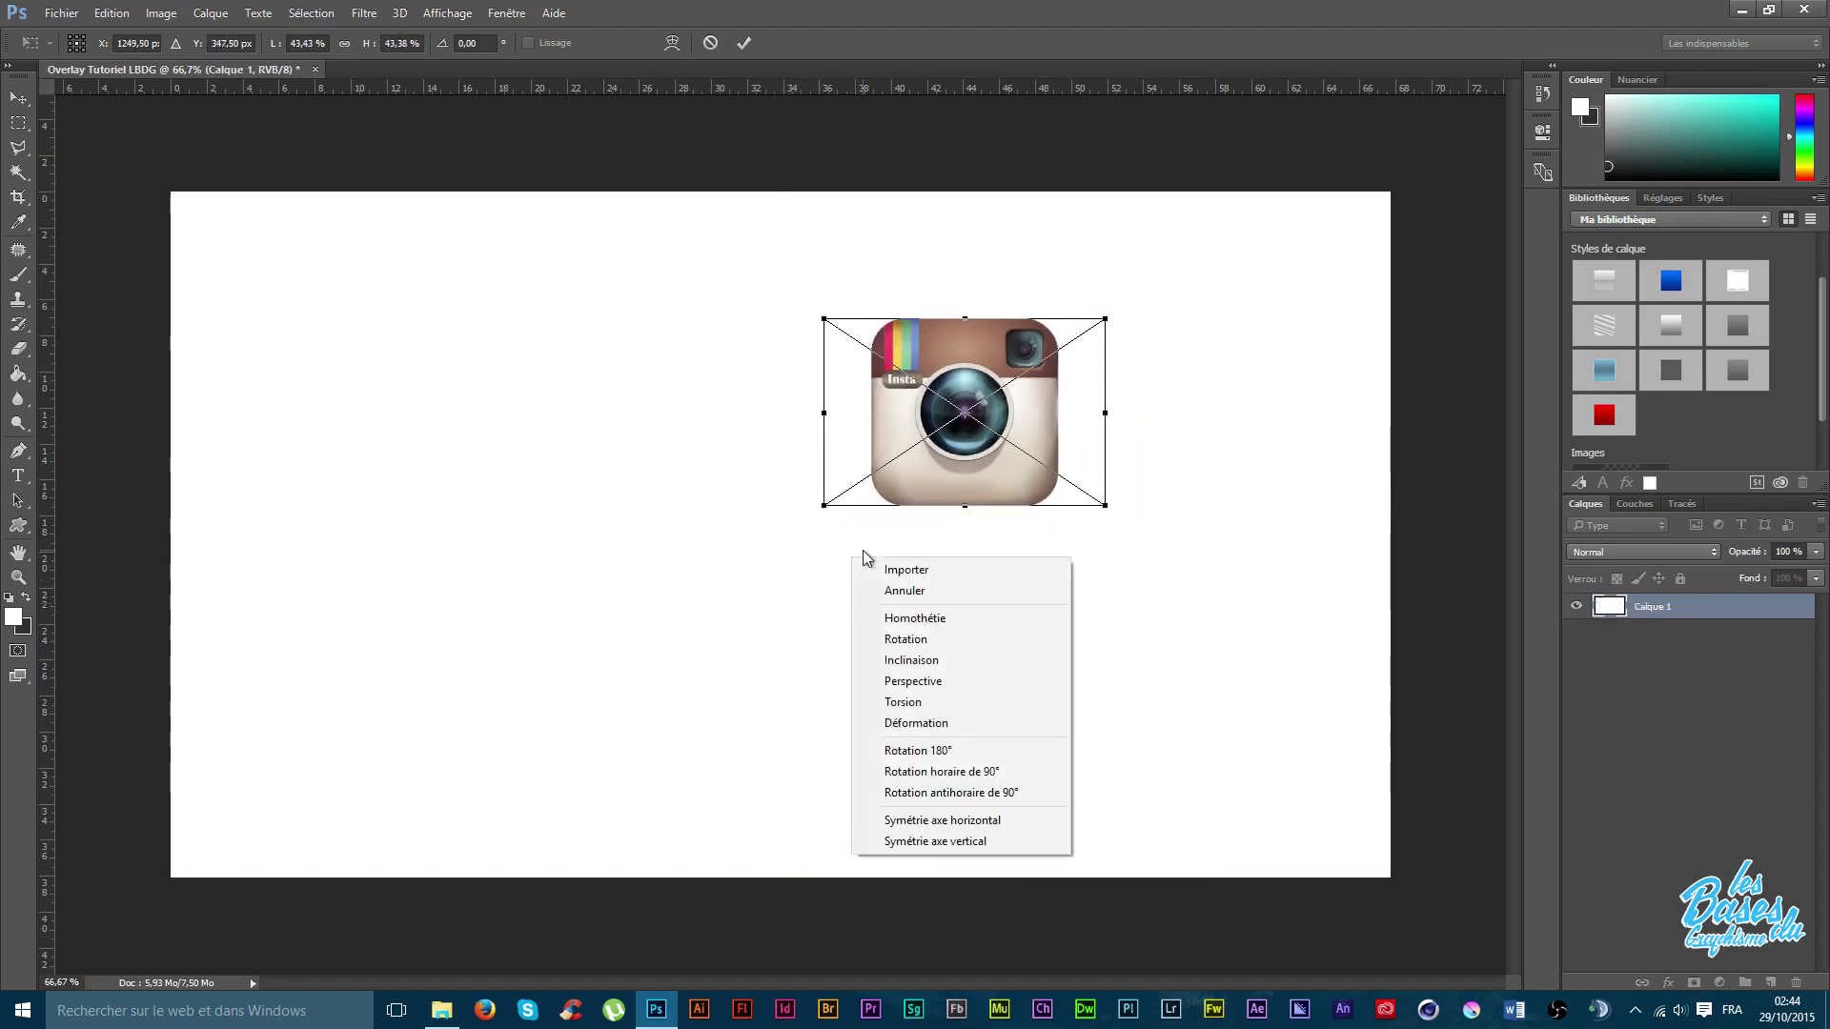
pyautogui.click(825, 505)
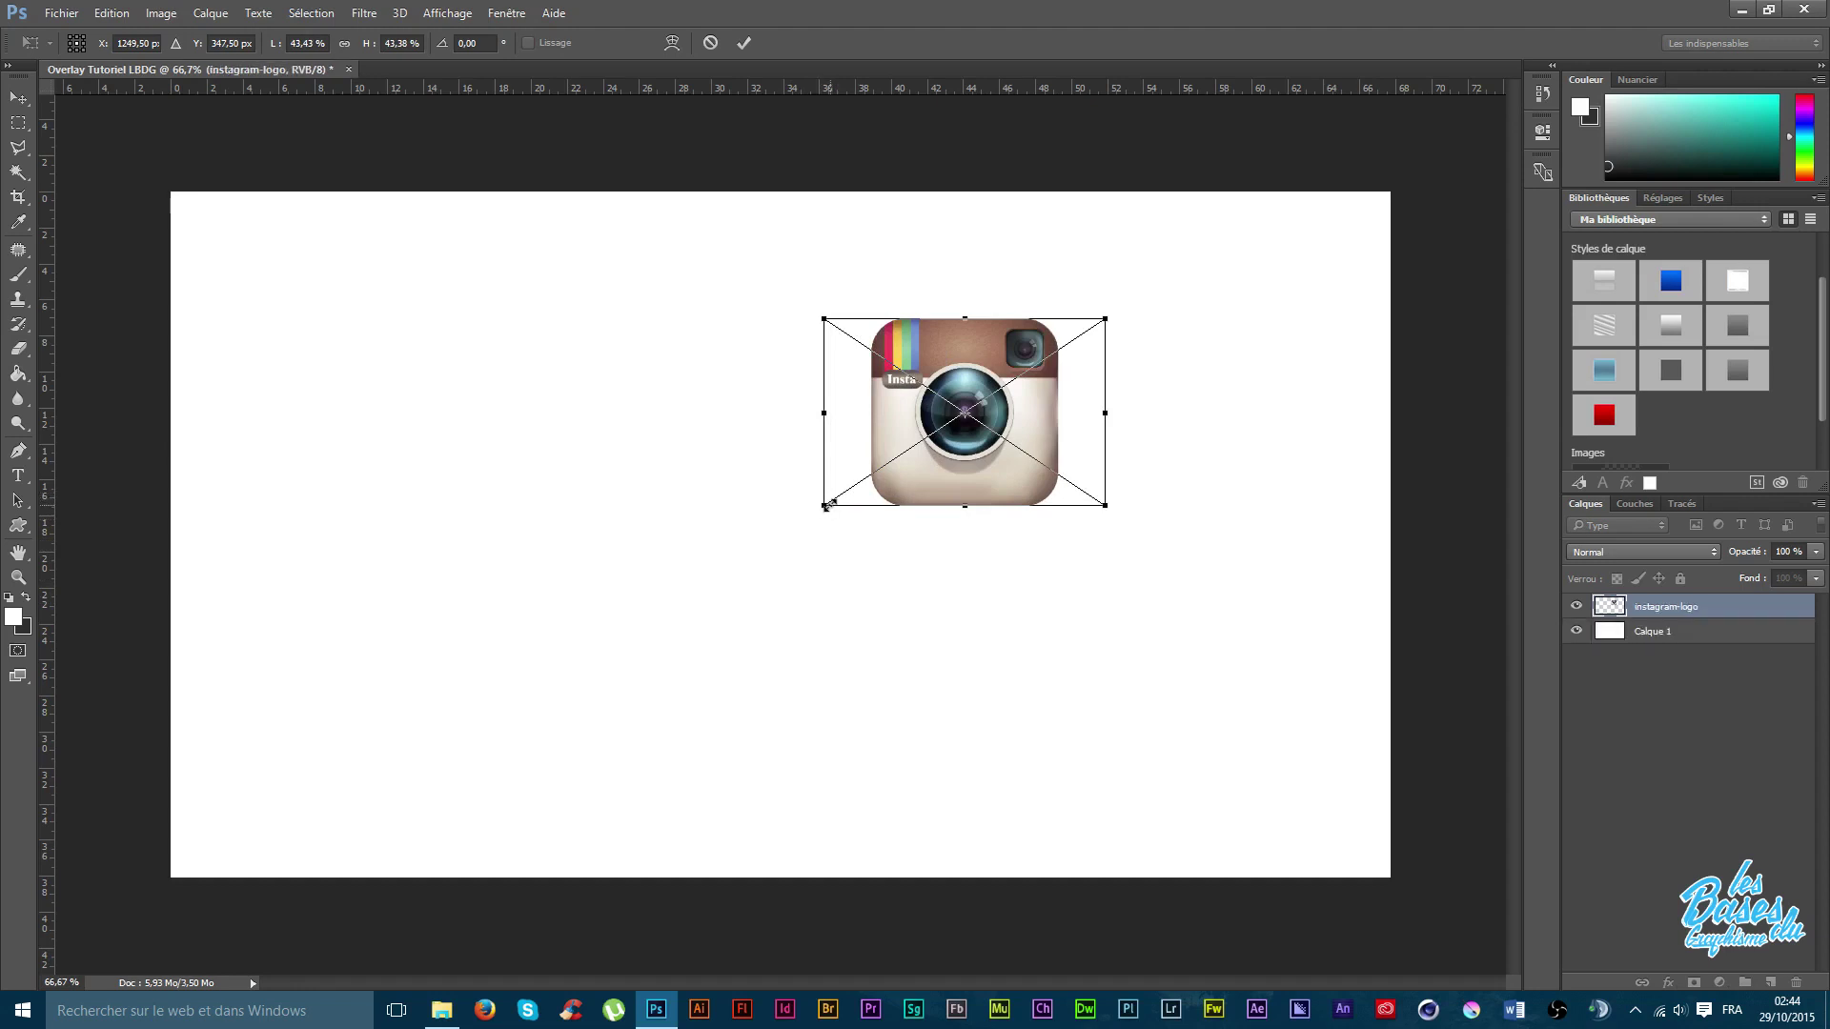
pyautogui.moveTo(825, 505)
pyautogui.mouseDown()
pyautogui.moveTo(967, 445)
pyautogui.moveTo(984, 456)
pyautogui.mouseUp()
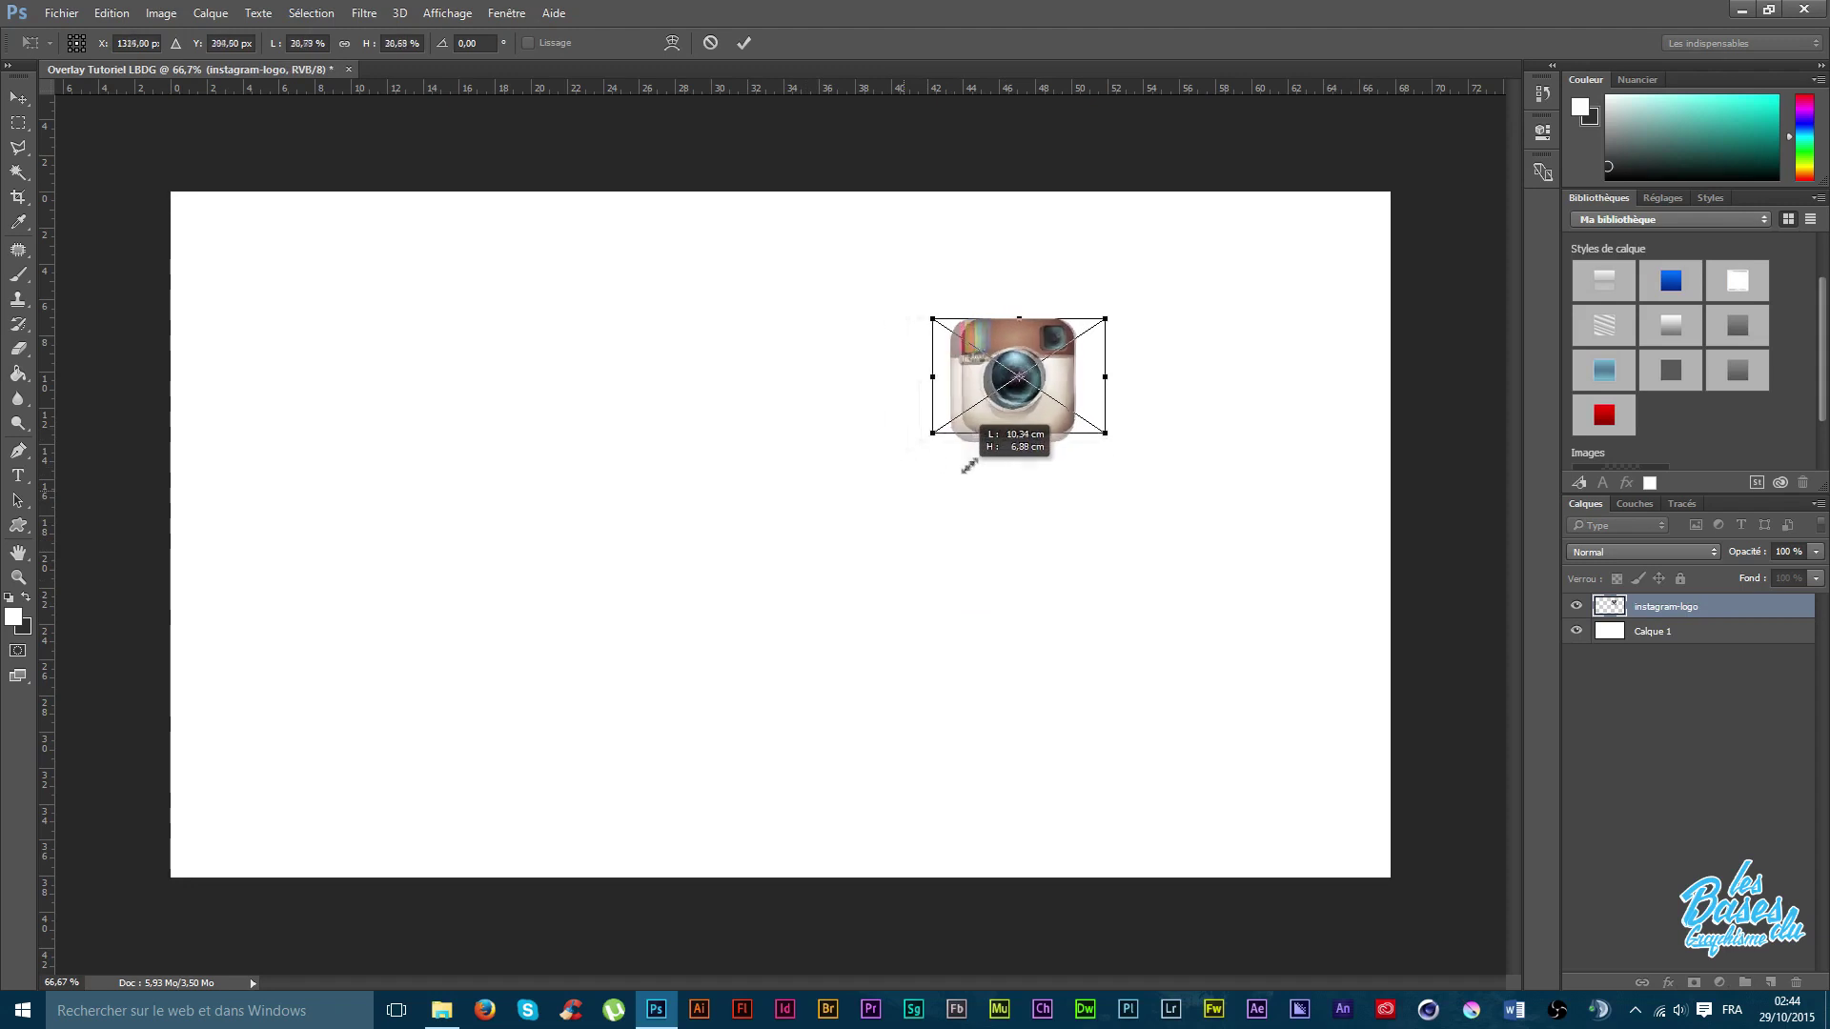
pyautogui.moveTo(984, 456)
pyautogui.mouseDown()
pyautogui.moveTo(642, 684)
pyautogui.moveTo(791, 526)
pyautogui.moveTo(811, 436)
pyautogui.moveTo(1048, 605)
pyautogui.moveTo(124, 525)
pyautogui.moveTo(858, 629)
pyautogui.moveTo(714, 574)
pyautogui.moveTo(838, 543)
pyautogui.moveTo(1030, 439)
pyautogui.mouseUp()
pyautogui.press('Return')
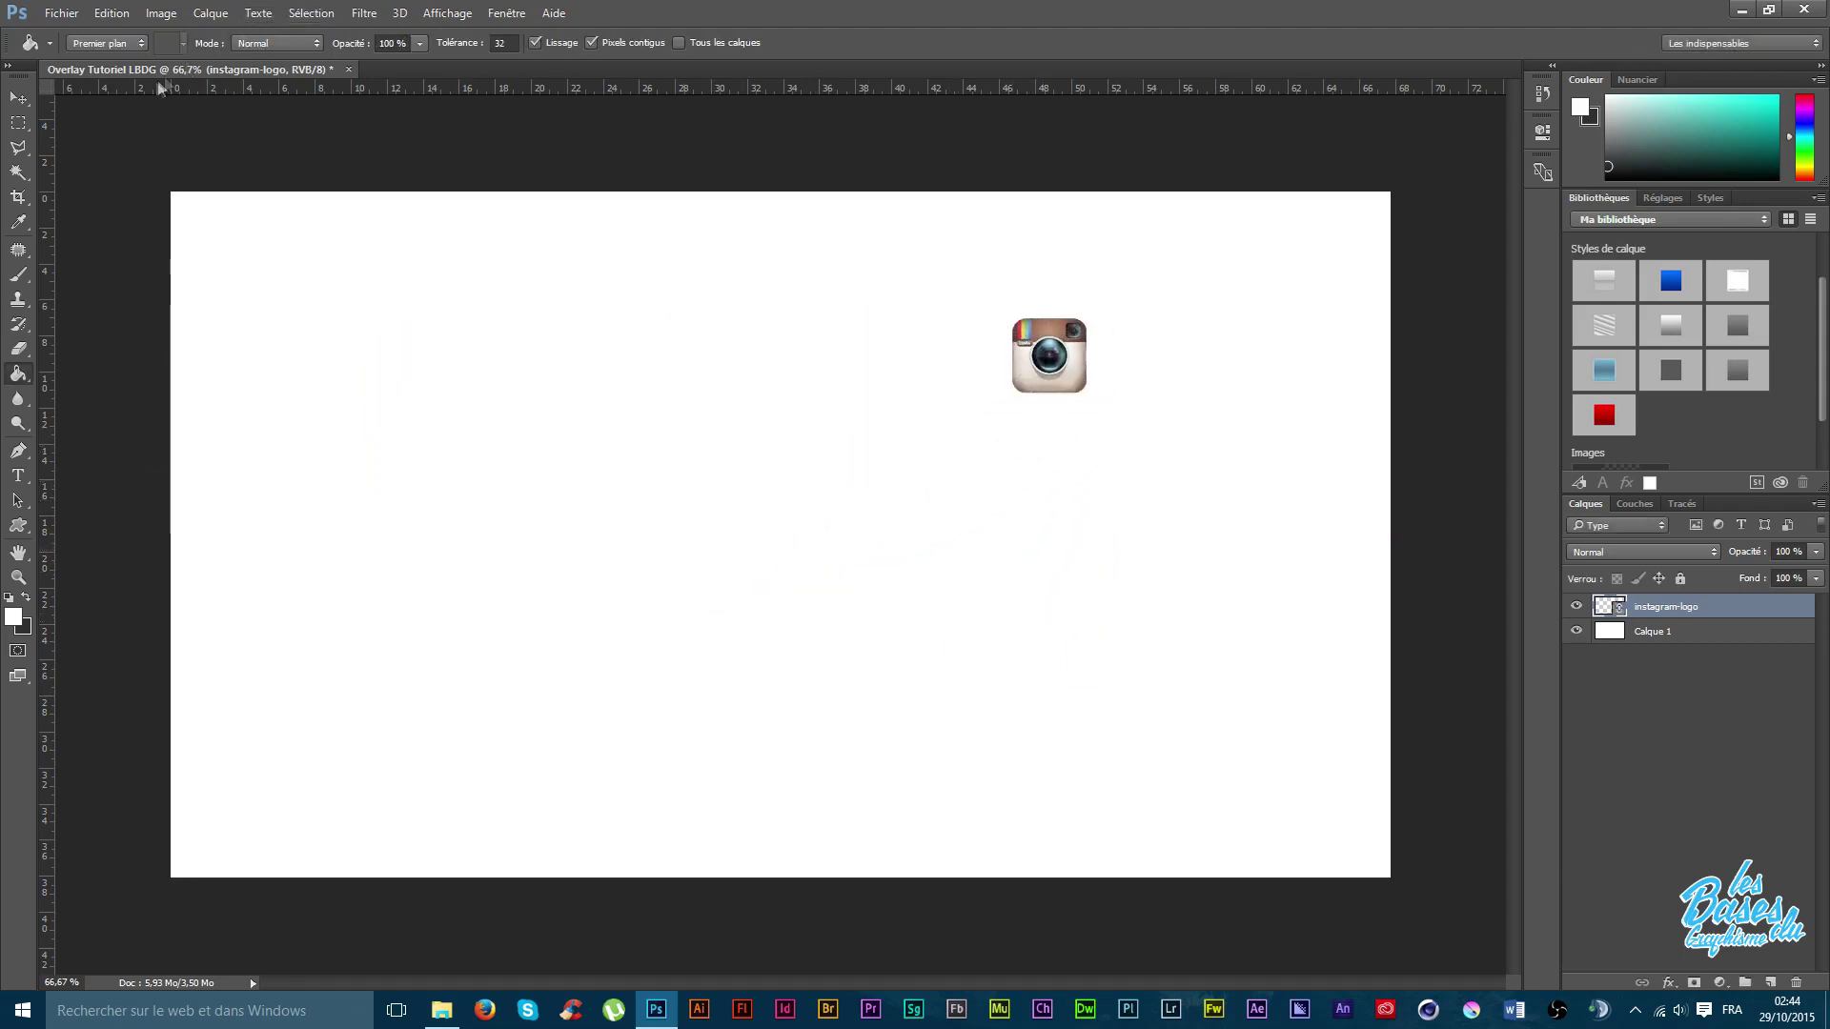
# Move the small logo into the canvas's top-left corner.
pyautogui.click(18, 97)
pyautogui.moveTo(1067, 355); pyautogui.dragTo(239, 236)
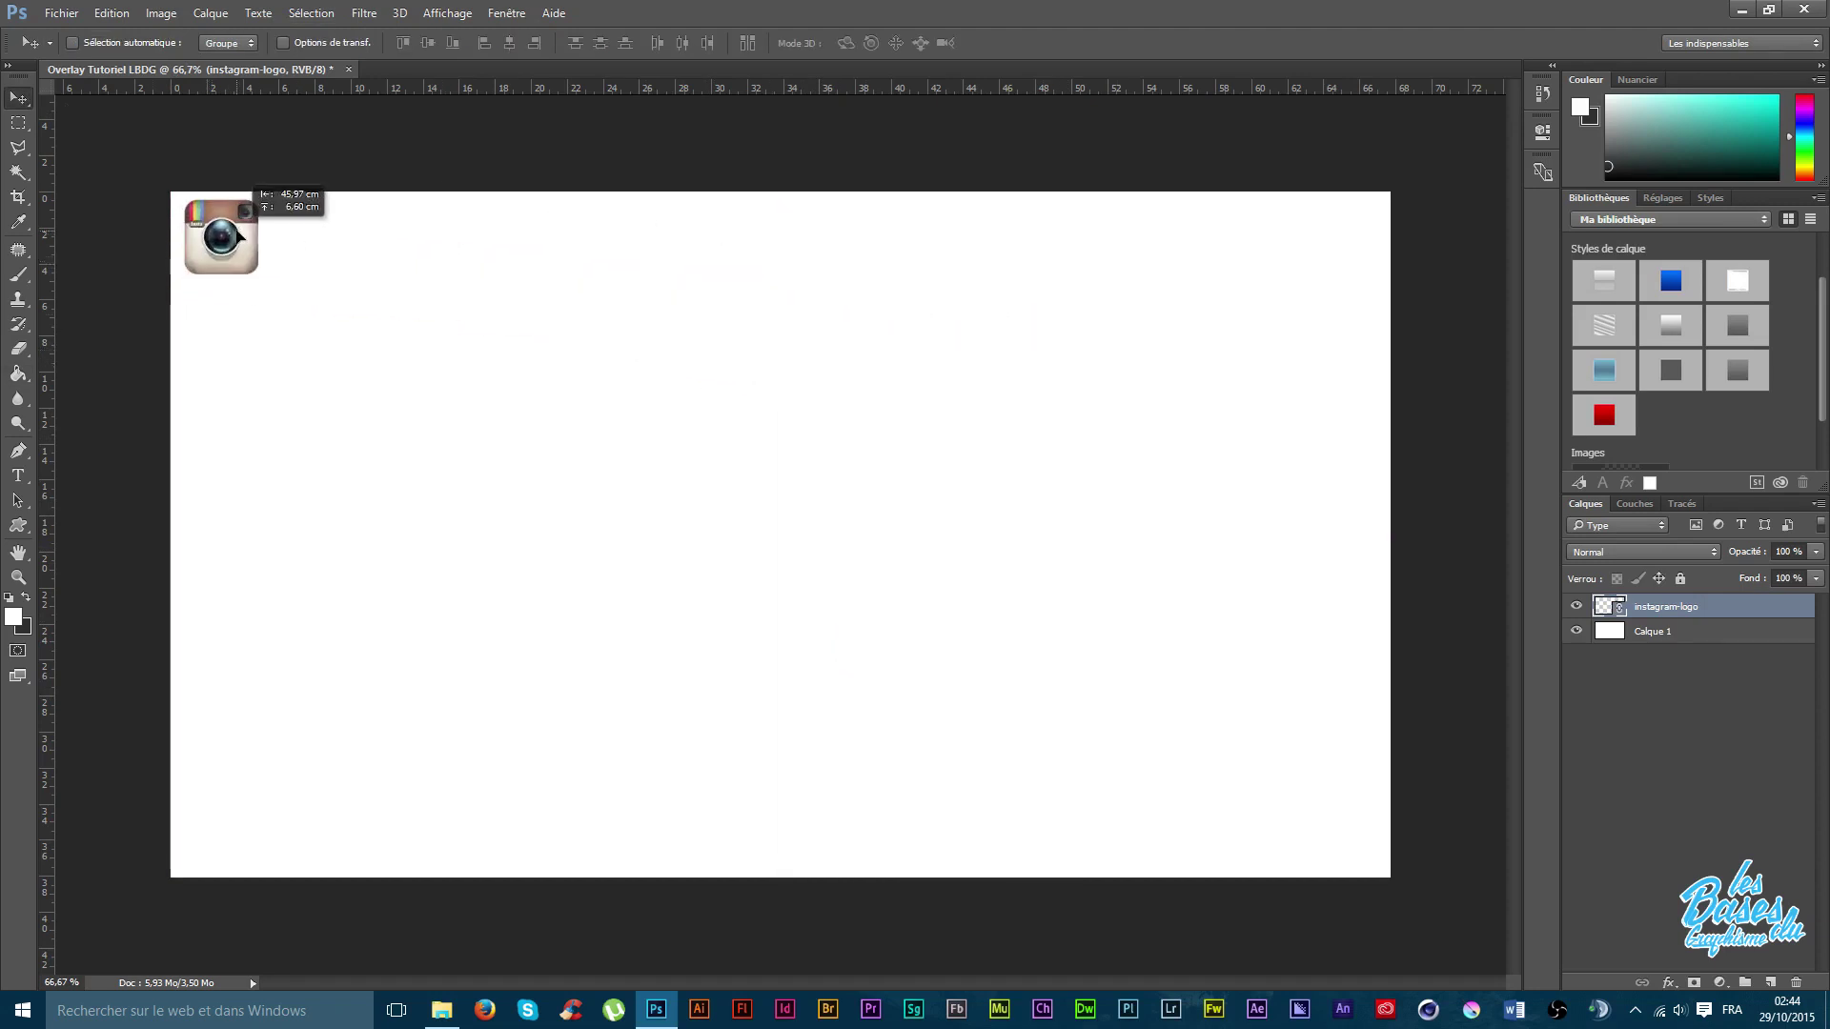
pyautogui.moveTo(239, 236); pyautogui.dragTo(236, 237)
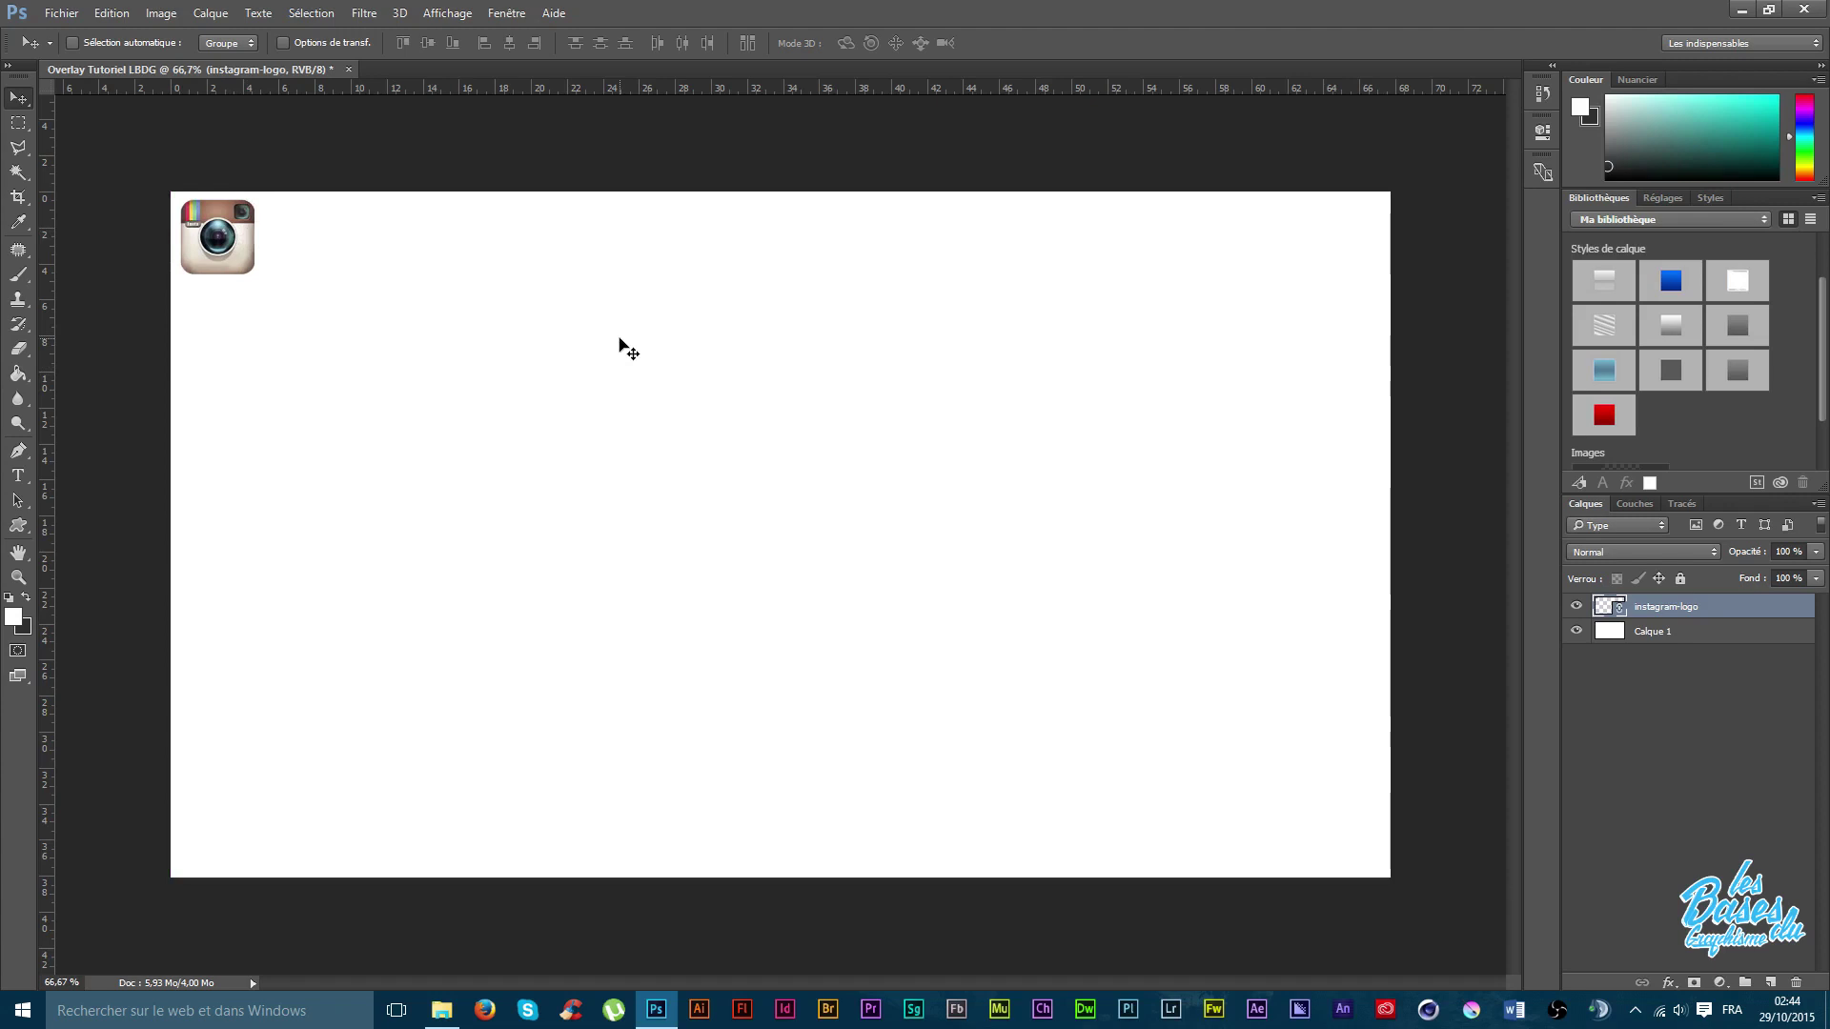
pyautogui.hotkey('ctrl', 'p')
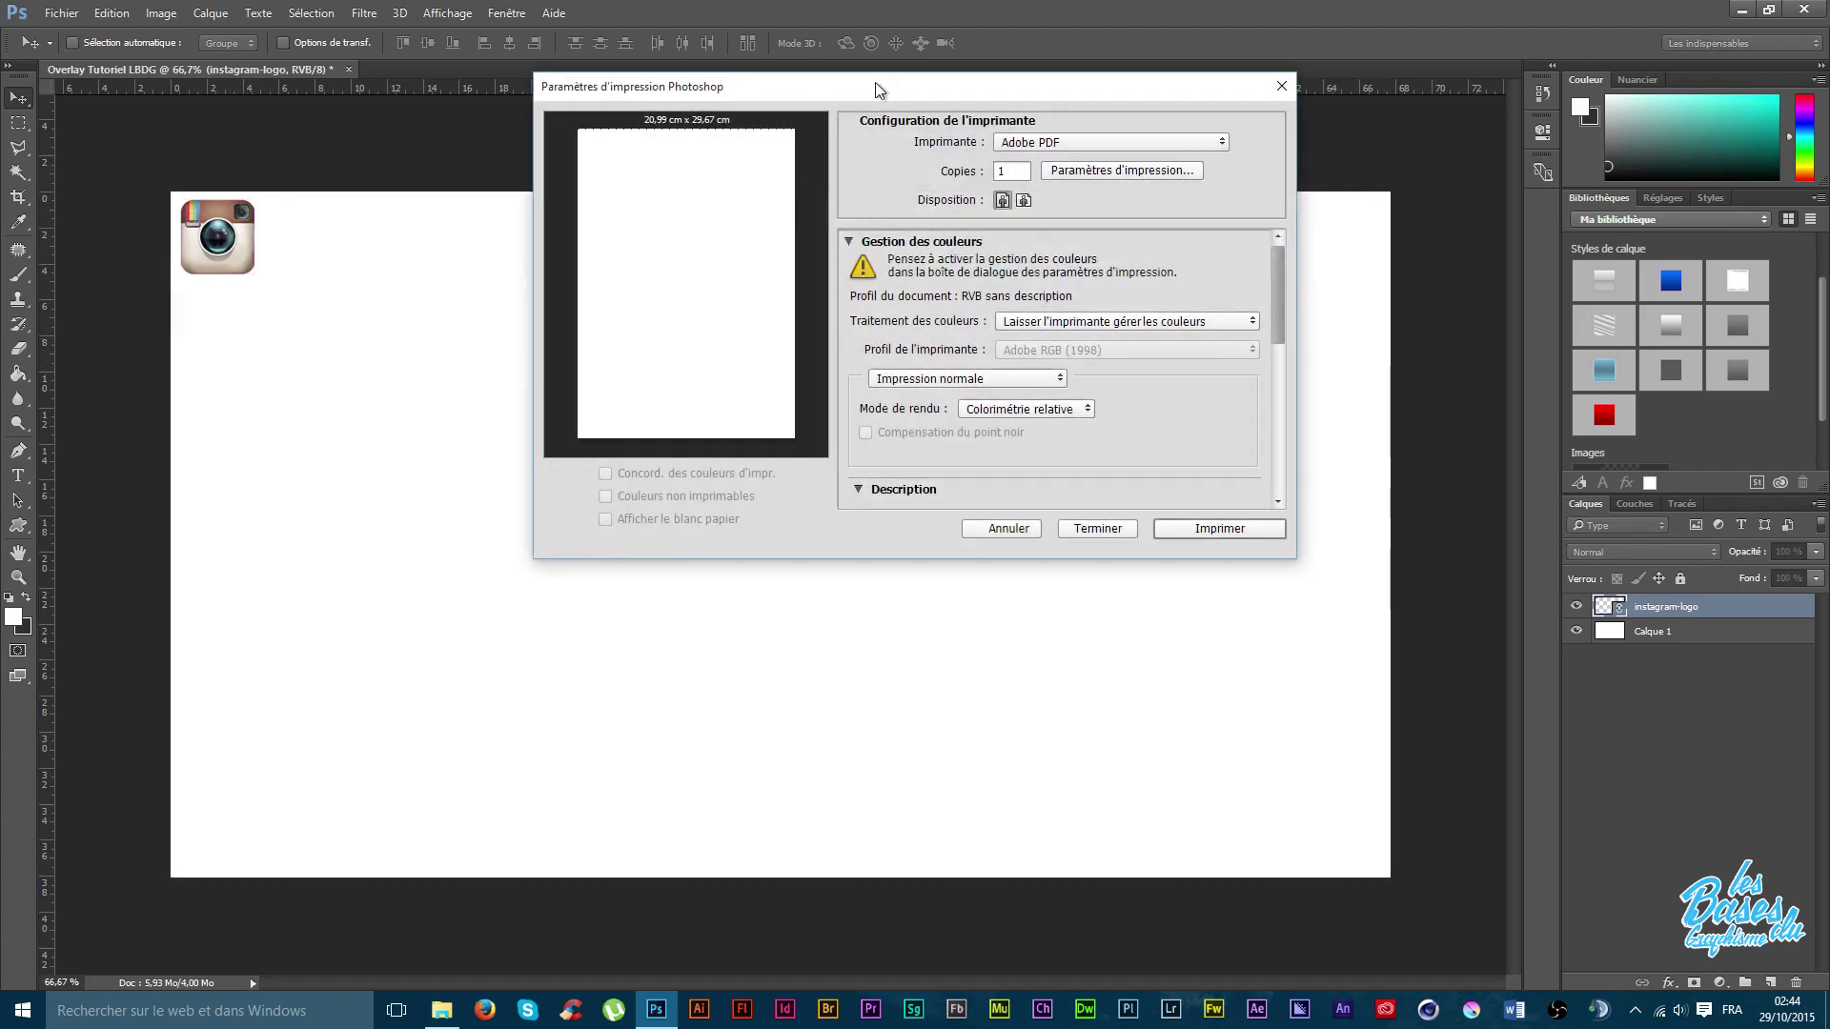
pyautogui.moveTo(874, 82); pyautogui.dragTo(762, 229)
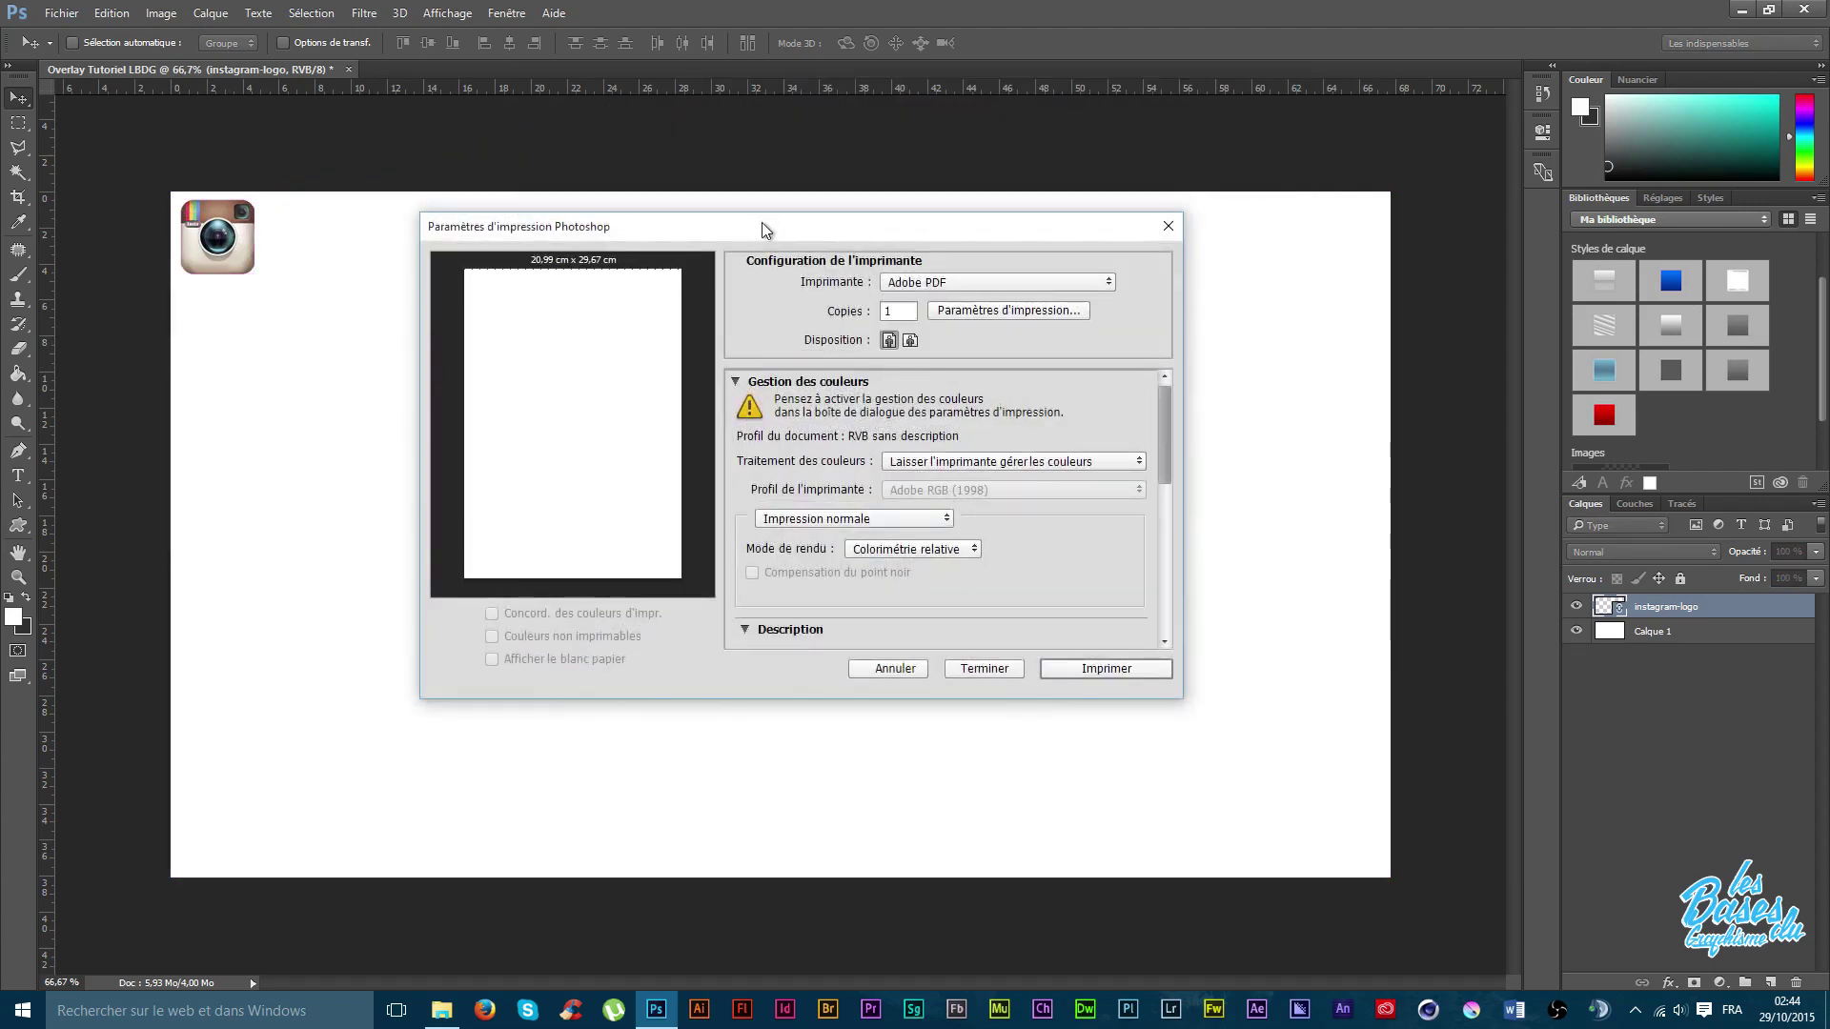
pyautogui.moveTo(757, 227); pyautogui.dragTo(748, 267)
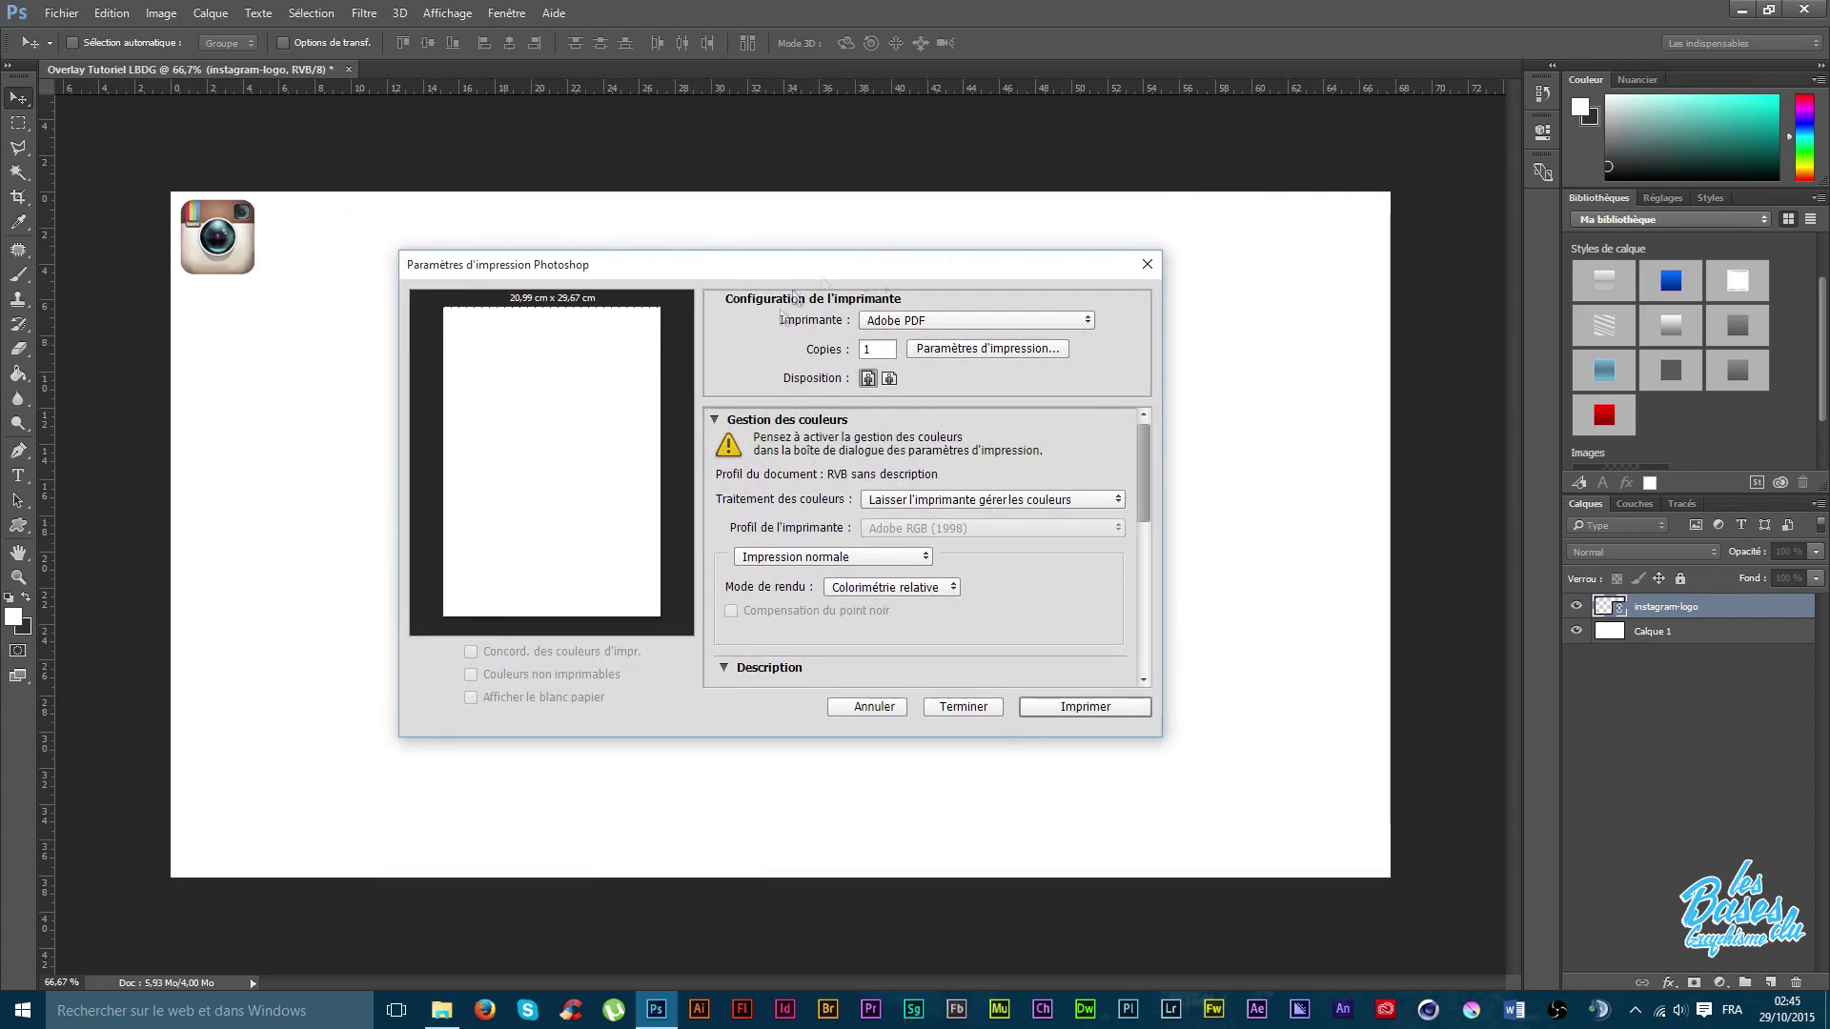
pyautogui.click(1145, 275)
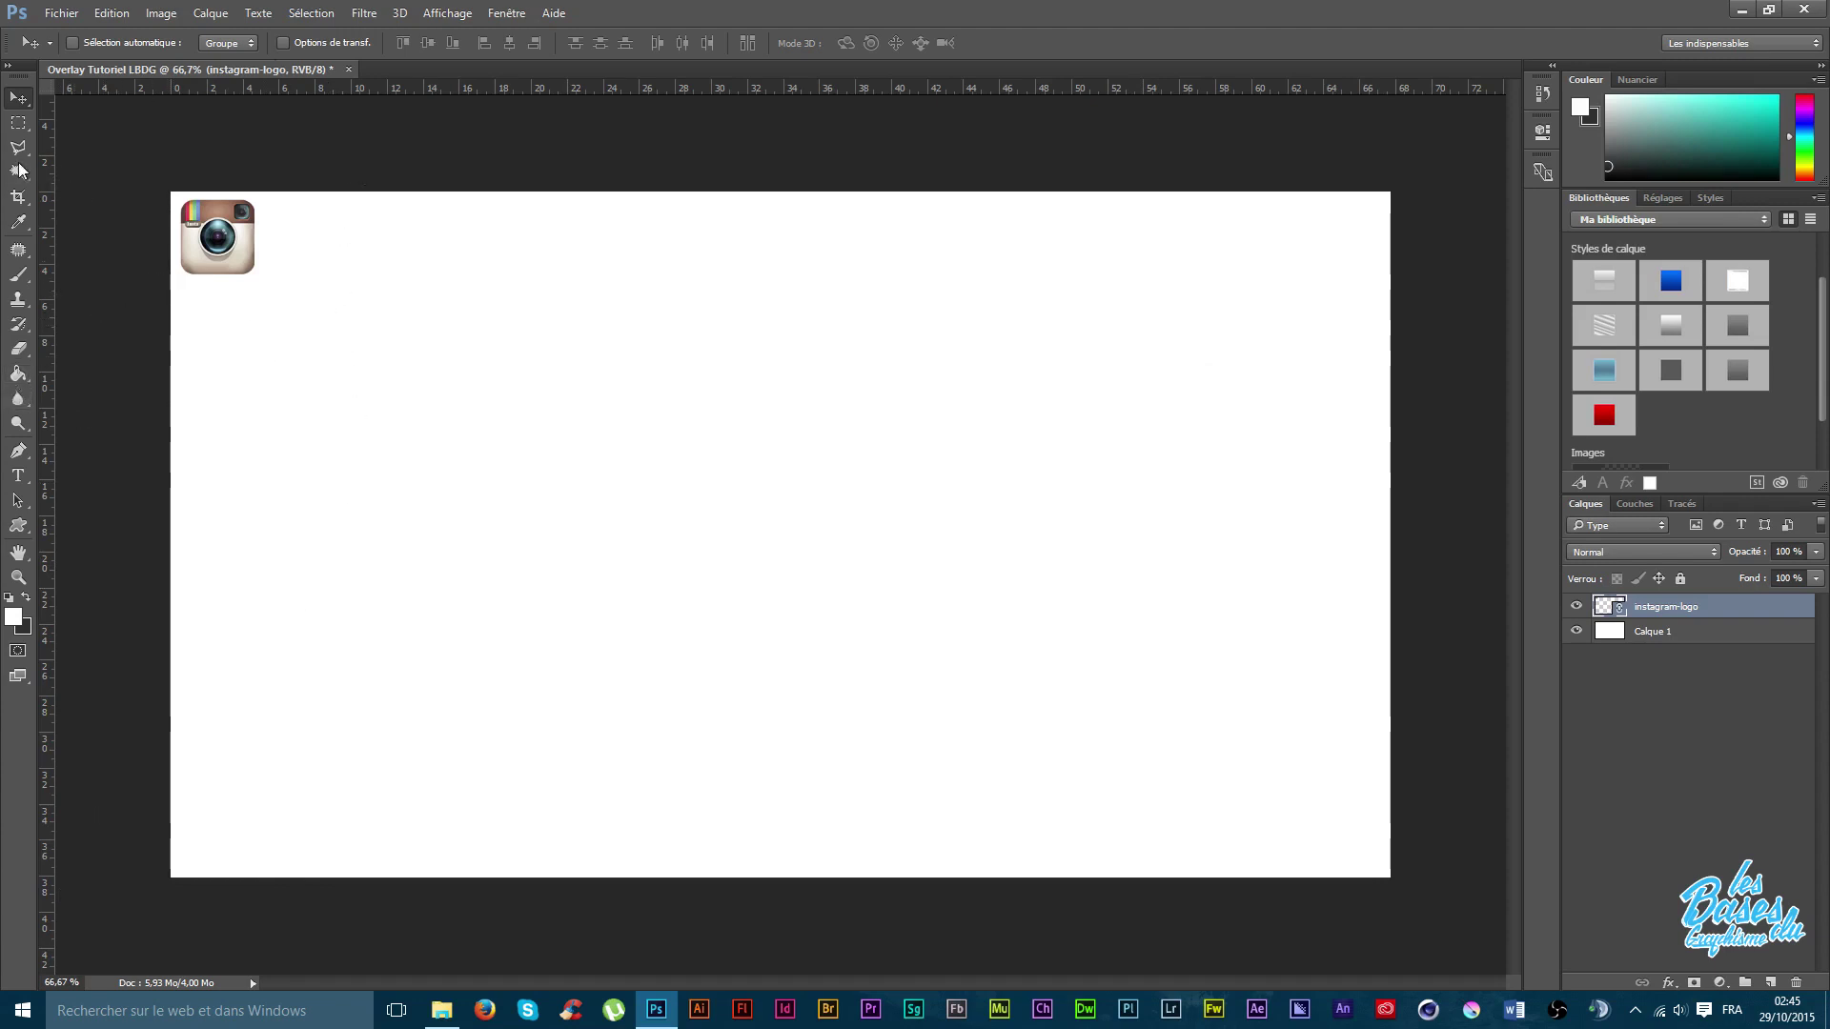
pyautogui.click(18, 274)
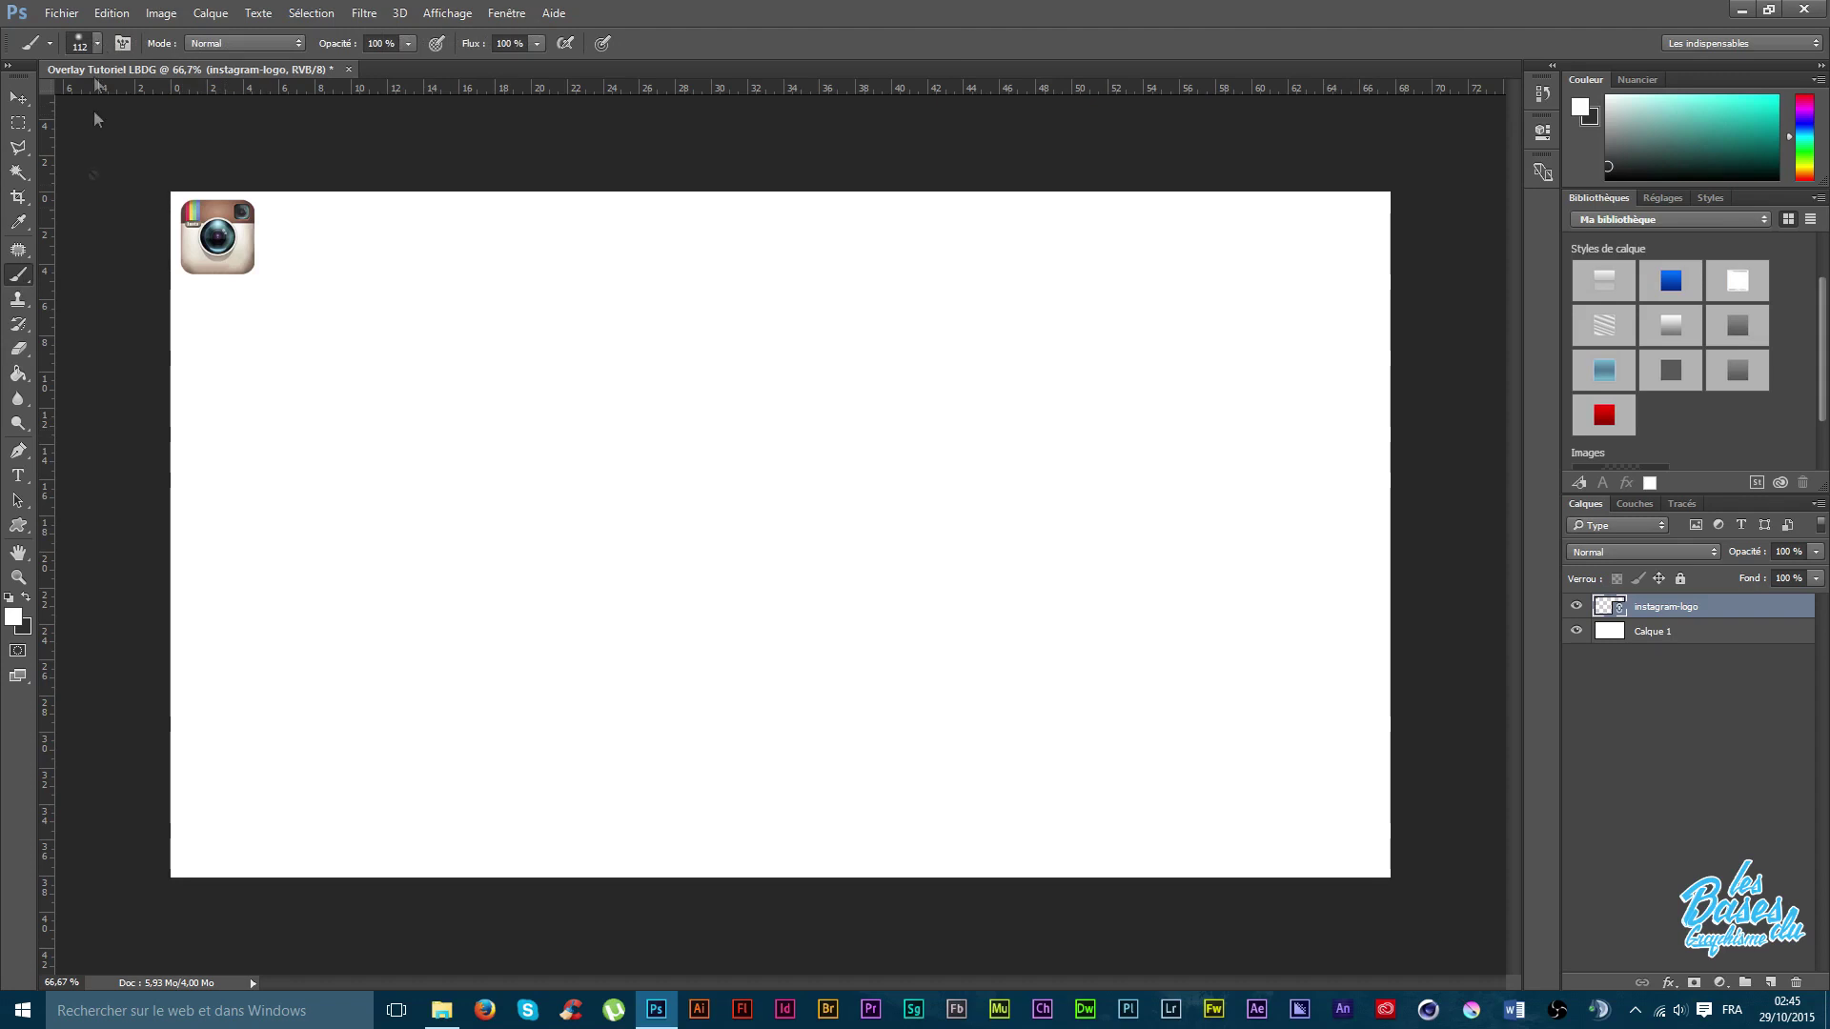
# Rasterize the logo layer, undo a trial black brush stroke, then dab one black dot.
pyautogui.click(26, 597)
pyautogui.click(324, 451)
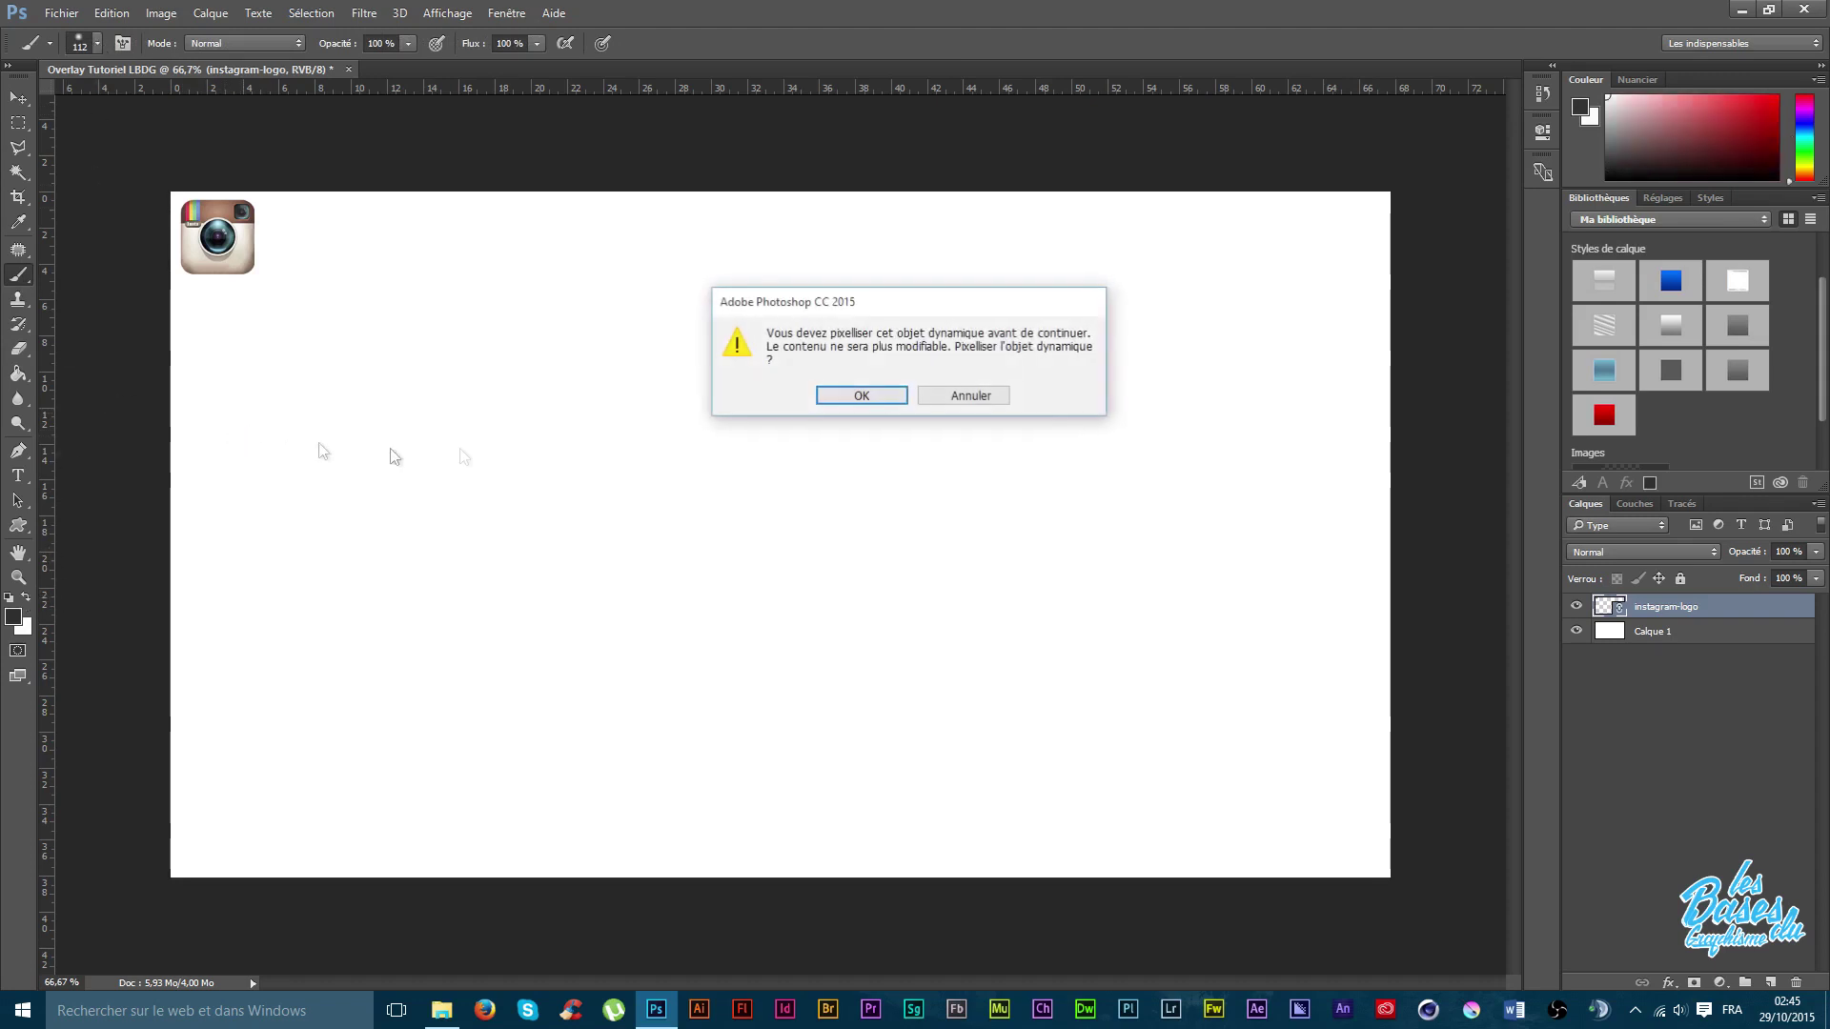
pyautogui.click(896, 396)
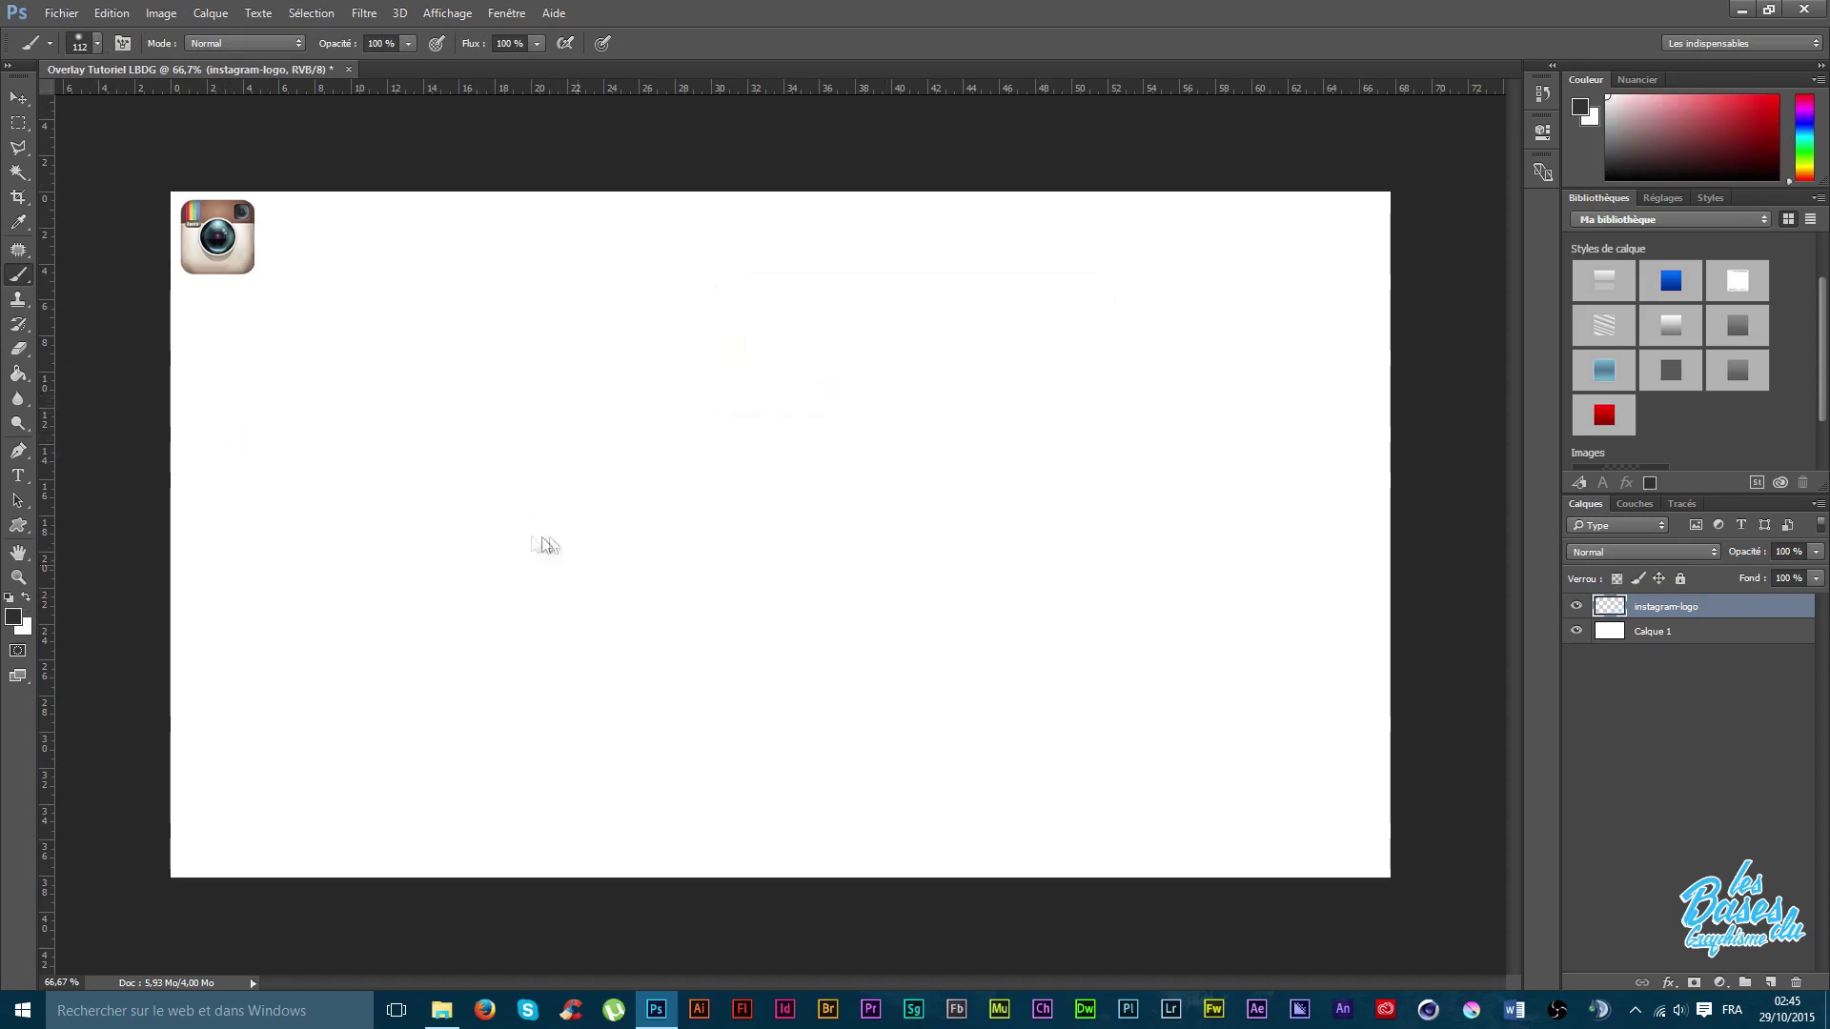
pyautogui.moveTo(405, 597); pyautogui.dragTo(295, 614)
pyautogui.moveTo(672, 525); pyautogui.dragTo(1332, 432)
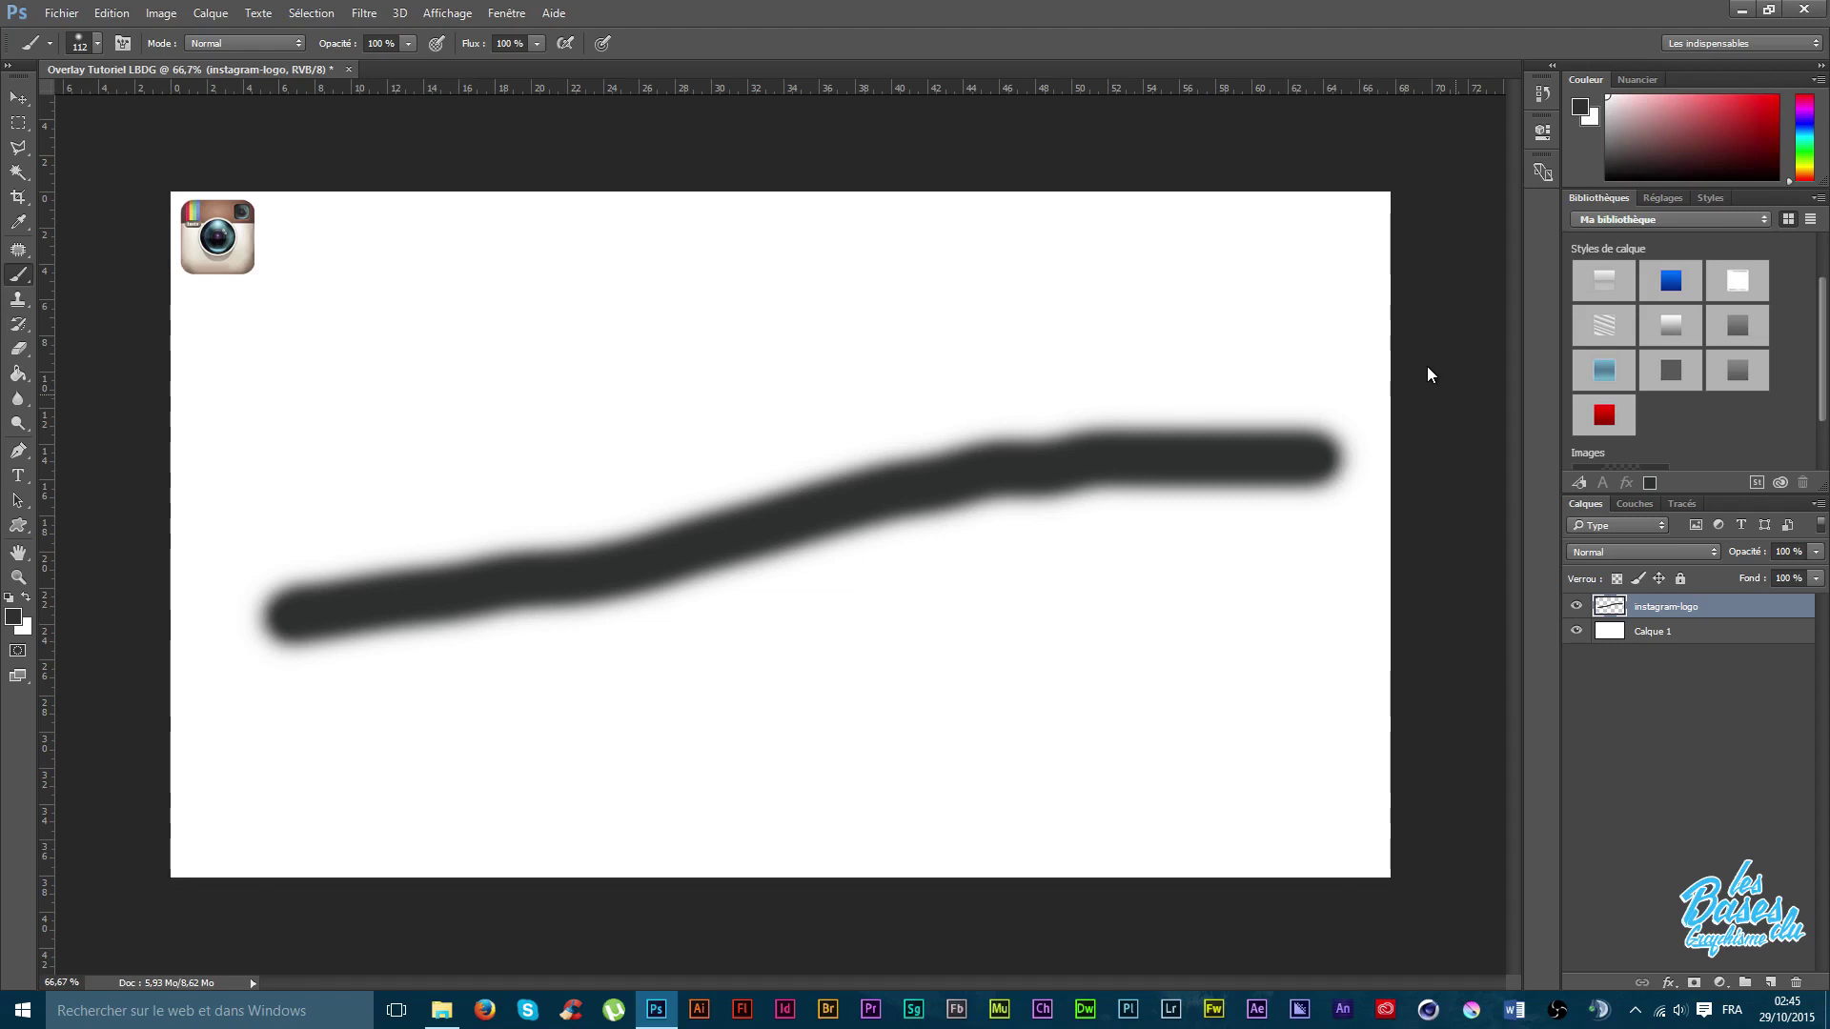
pyautogui.hotkey('ctrl', 'z')
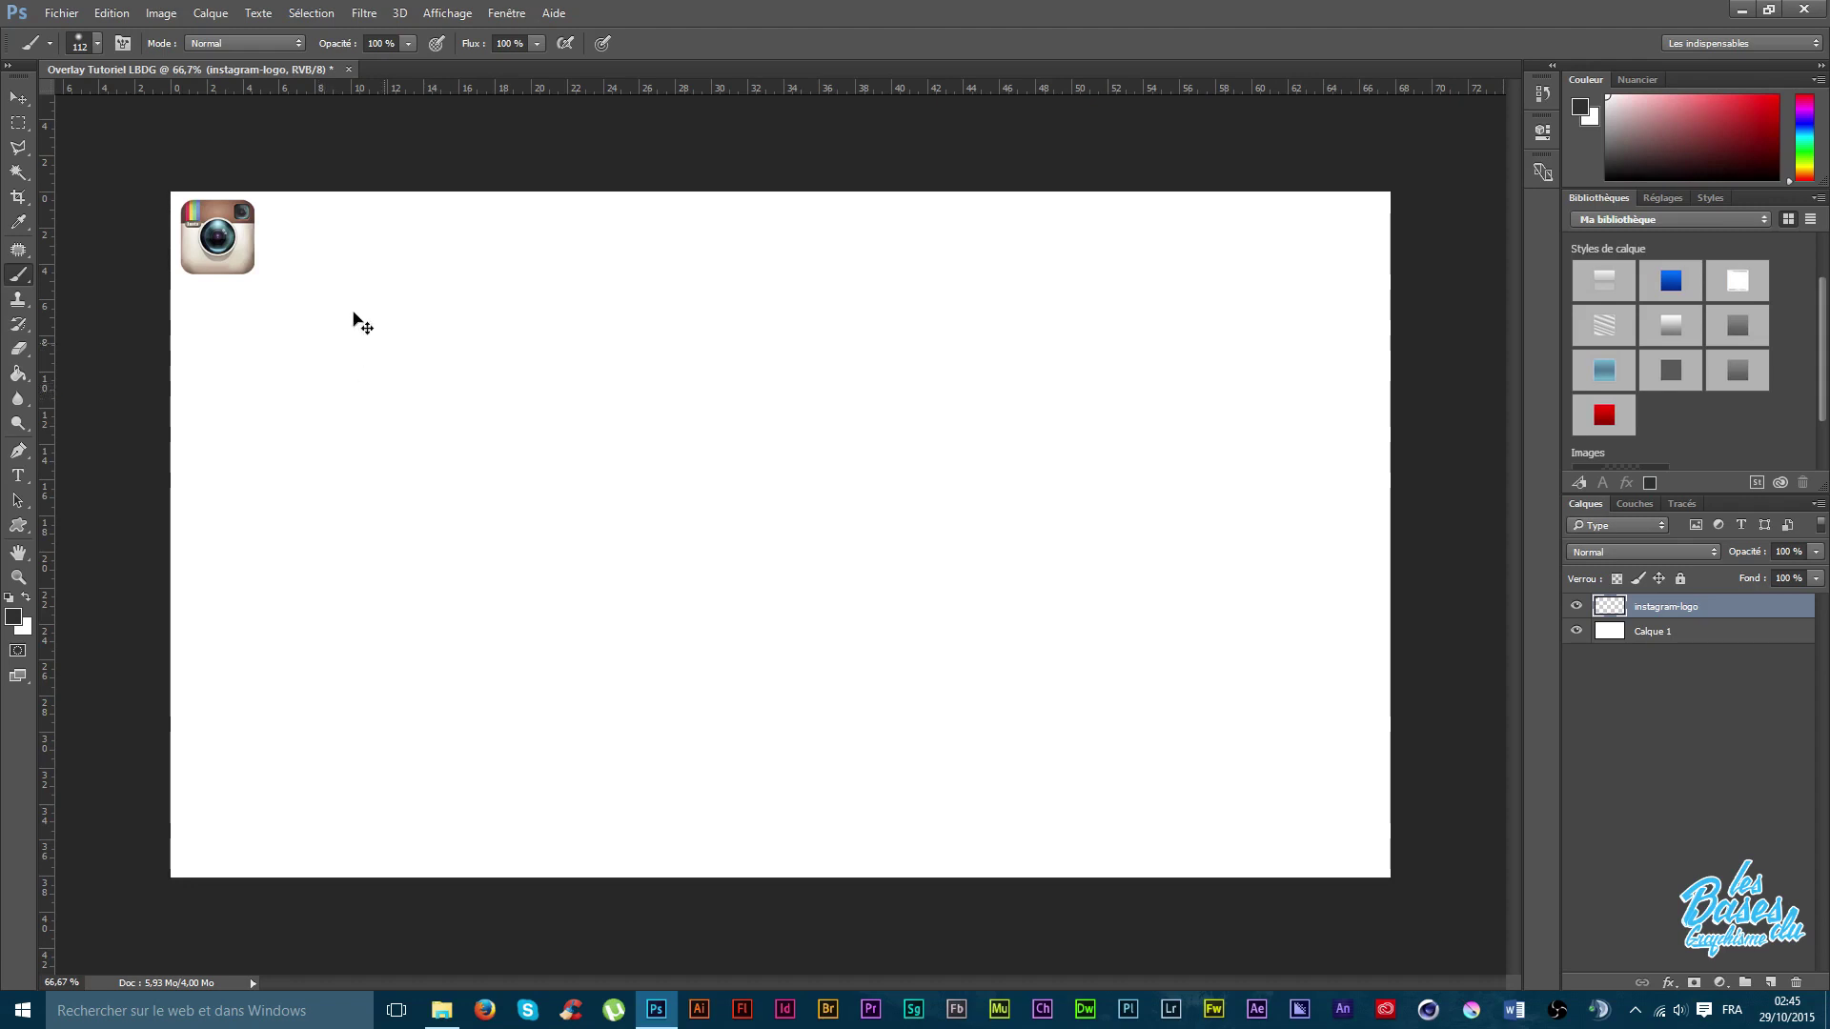
pyautogui.click(384, 343)
# Dab a second black dot, then toggle and undo both dots to compare.
pyautogui.click(1170, 420)
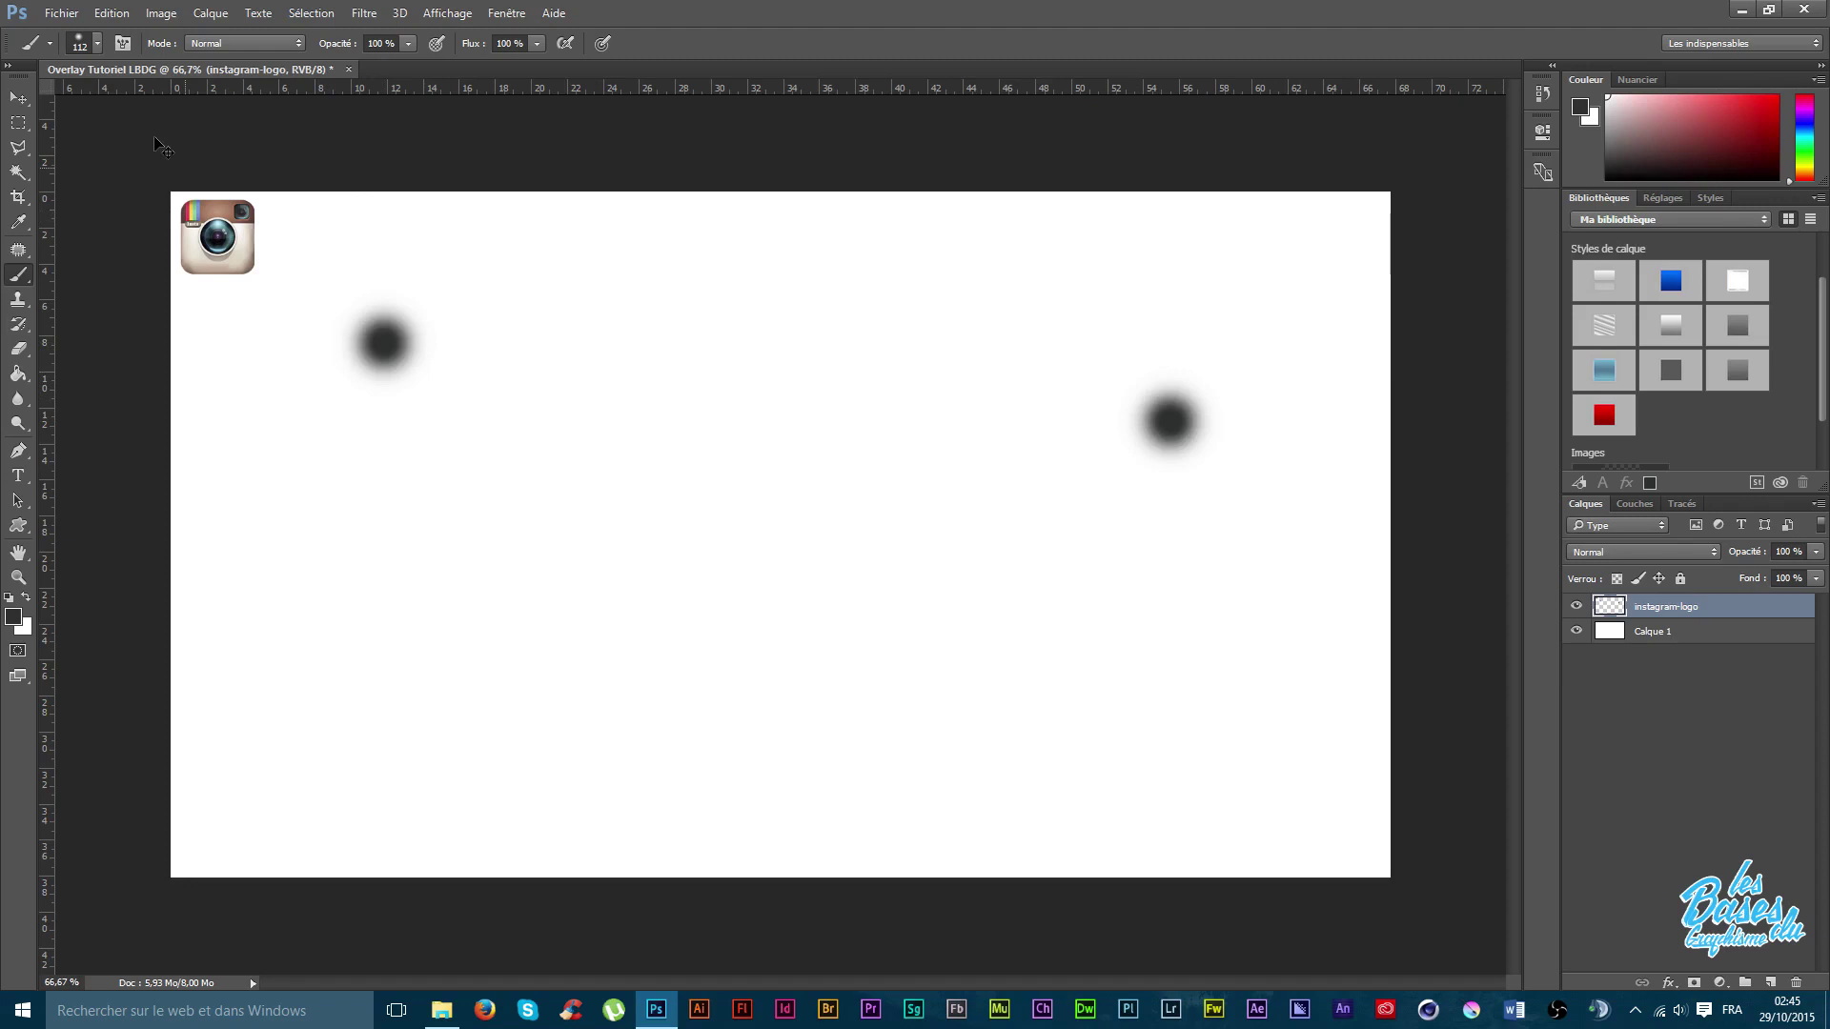
pyautogui.hotkey('ctrl', 'z')
pyautogui.hotkey('ctrl', 'z')
pyautogui.hotkey('ctrl', 'z')
pyautogui.hotkey('ctrl', 'z')
pyautogui.hotkey('ctrl', 'z')
pyautogui.hotkey('ctrl', 'z')
pyautogui.hotkey('ctrl', 'z')
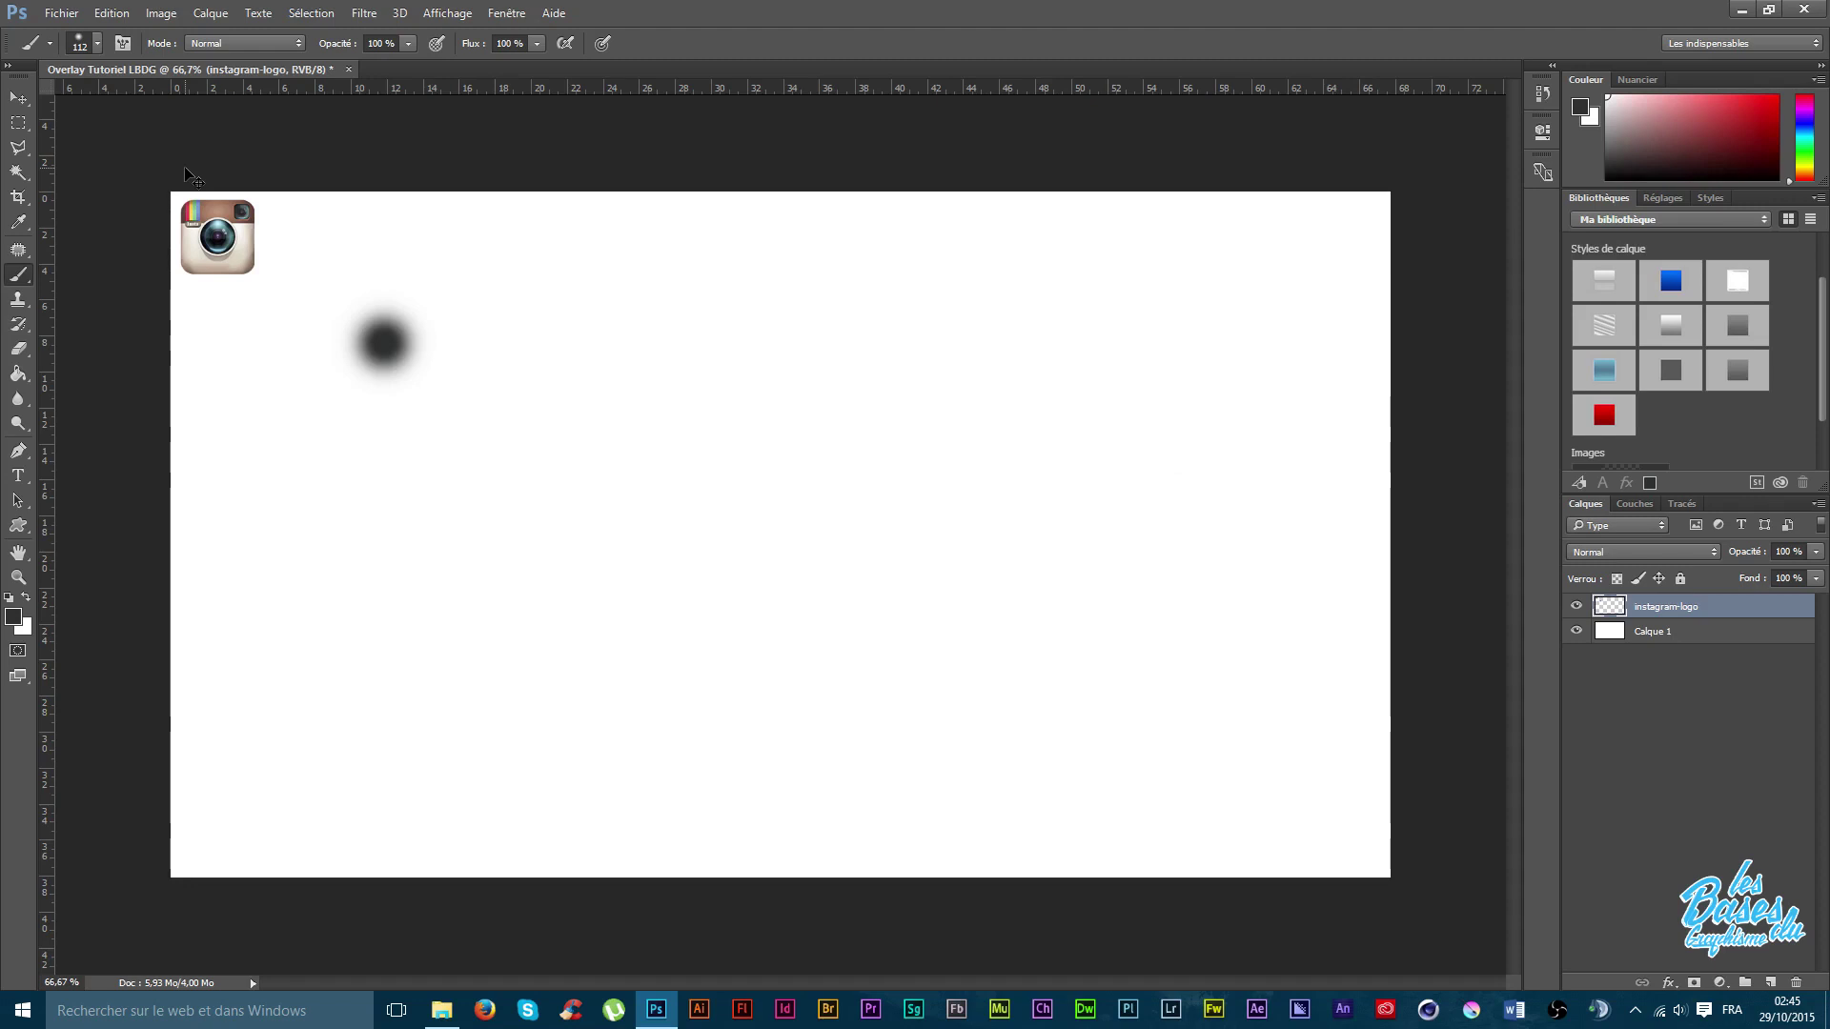
pyautogui.hotkey('ctrl', 'z')
pyautogui.hotkey('ctrl', 'z')
pyautogui.hotkey('ctrl', 'z')
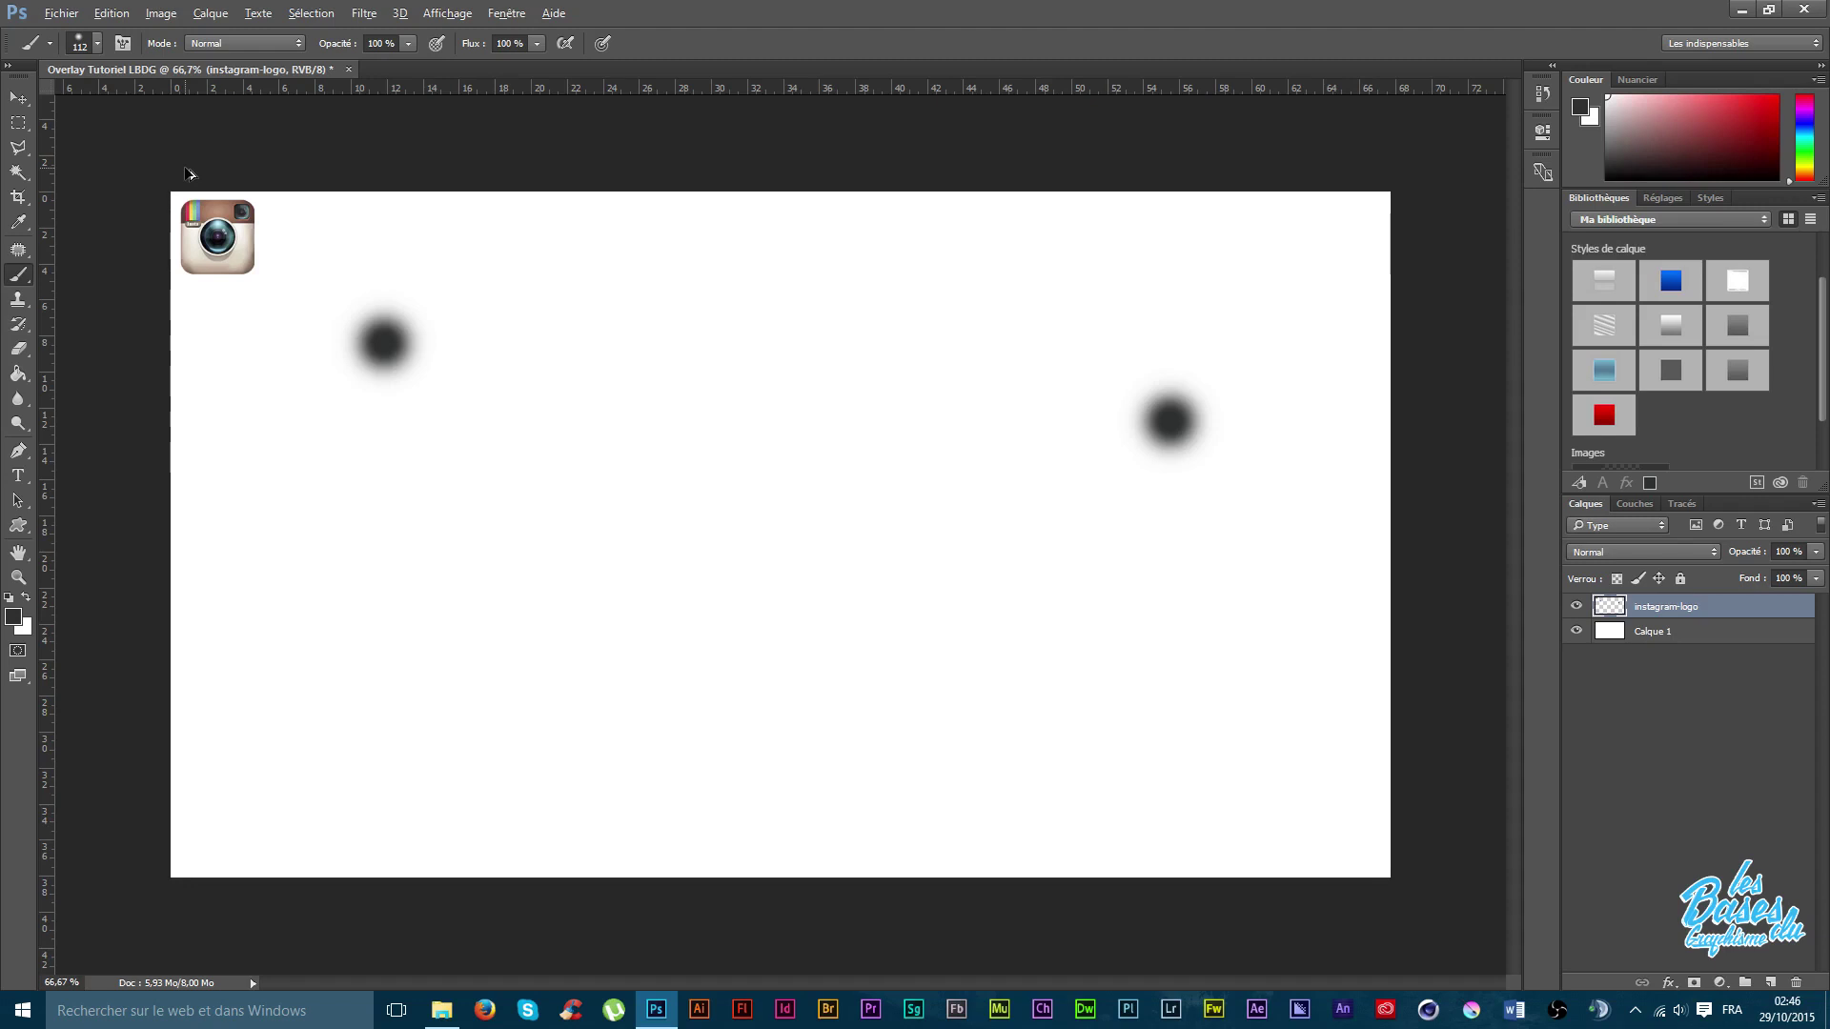
pyautogui.hotkey('ctrl', 'z')
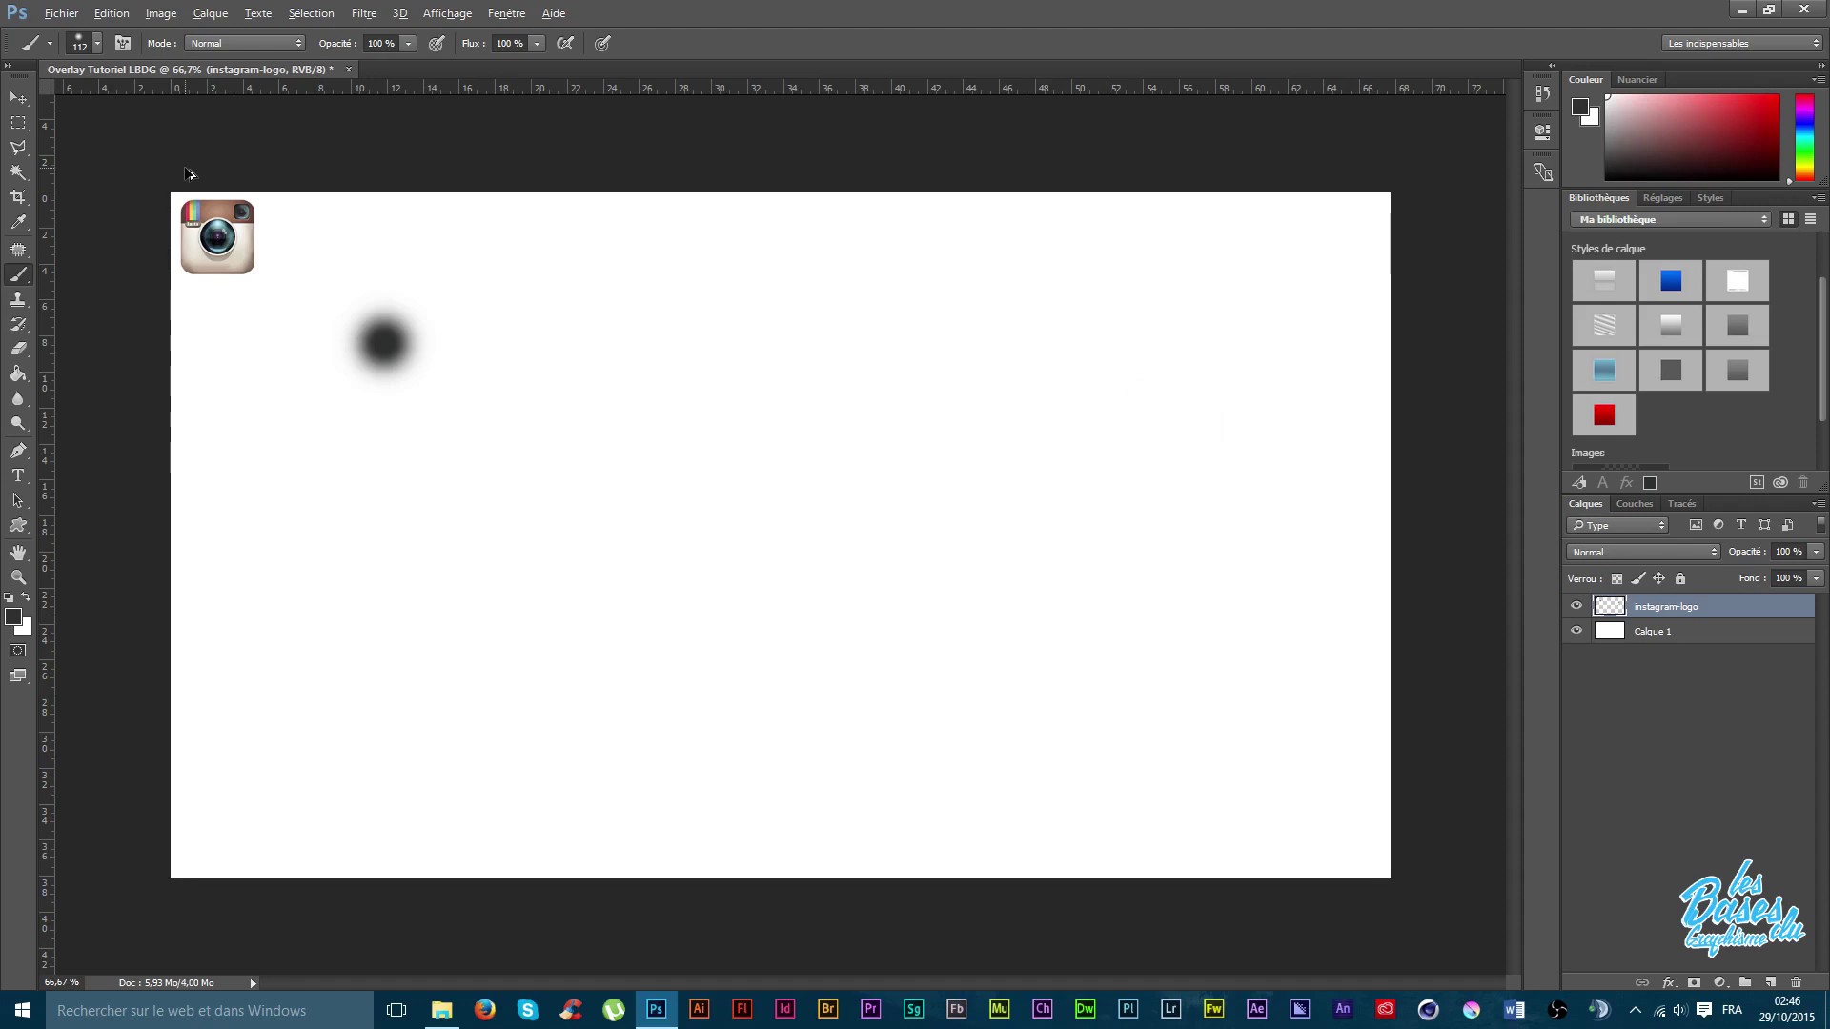
pyautogui.hotkey('ctrl', 'z')
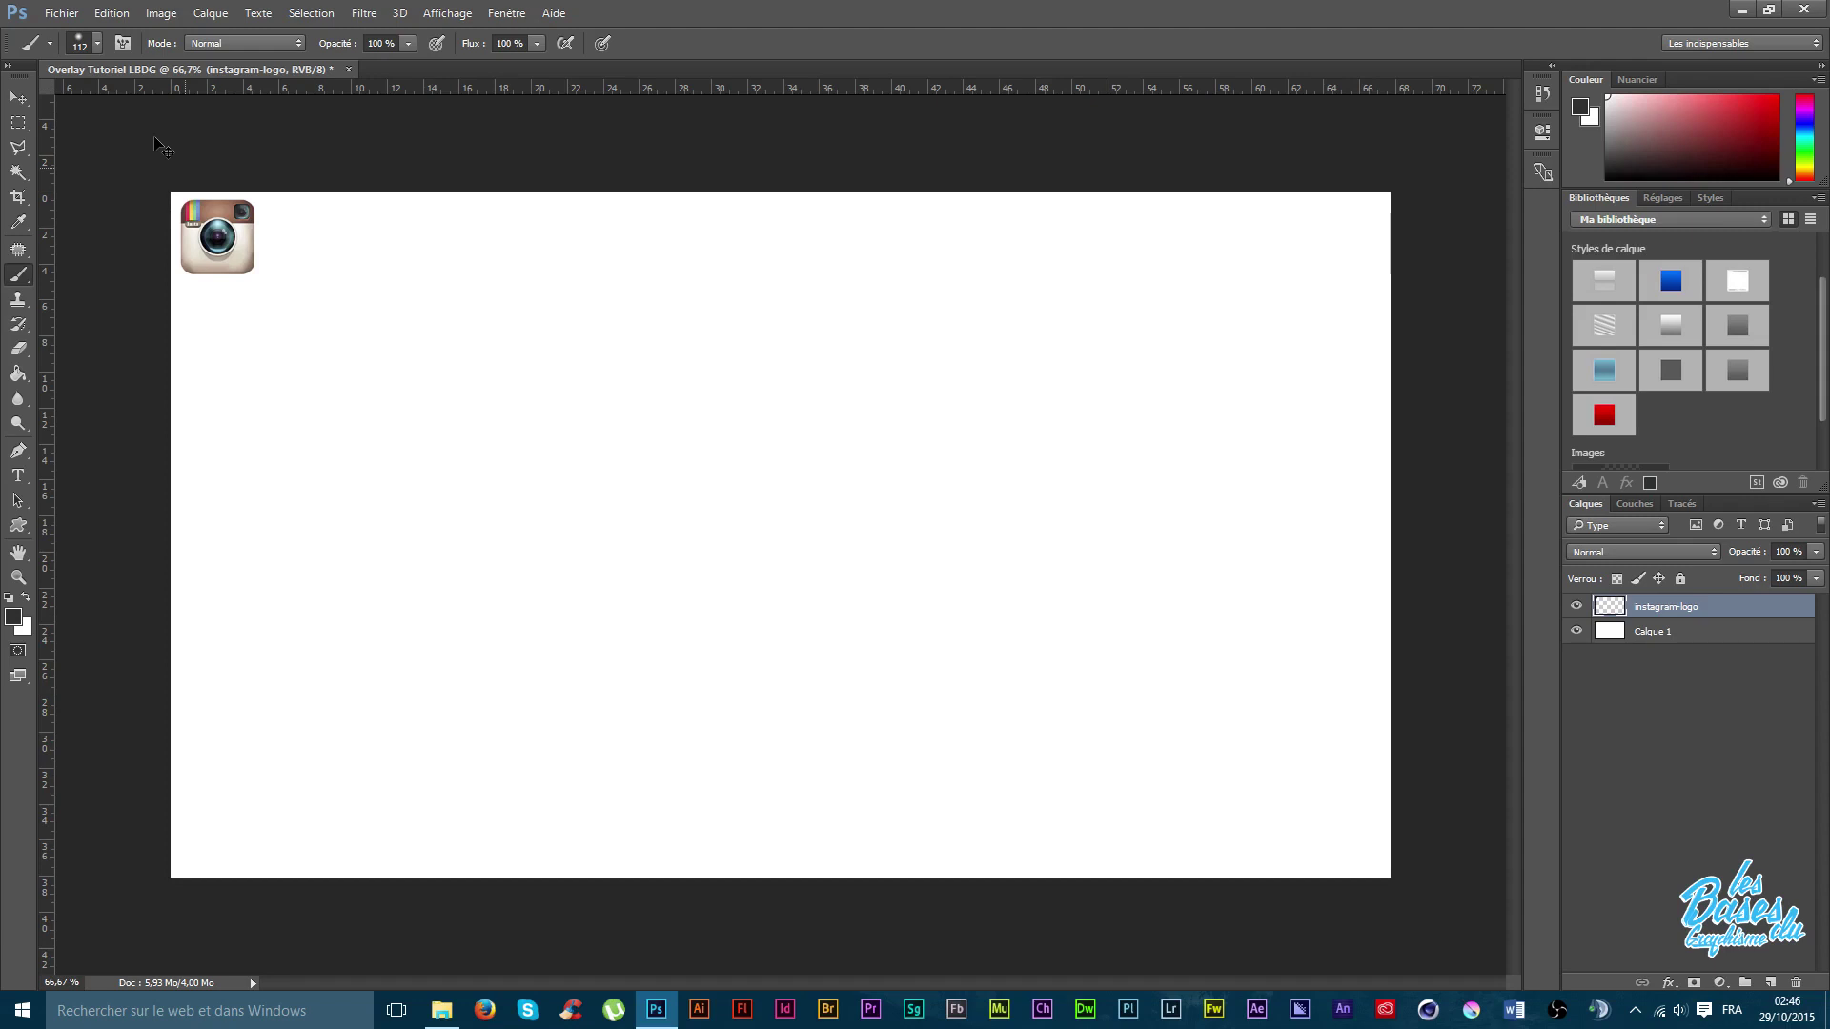
# Repaint both soft black dots and select Calque 1 with the Move tool.
pyautogui.click(384, 341)
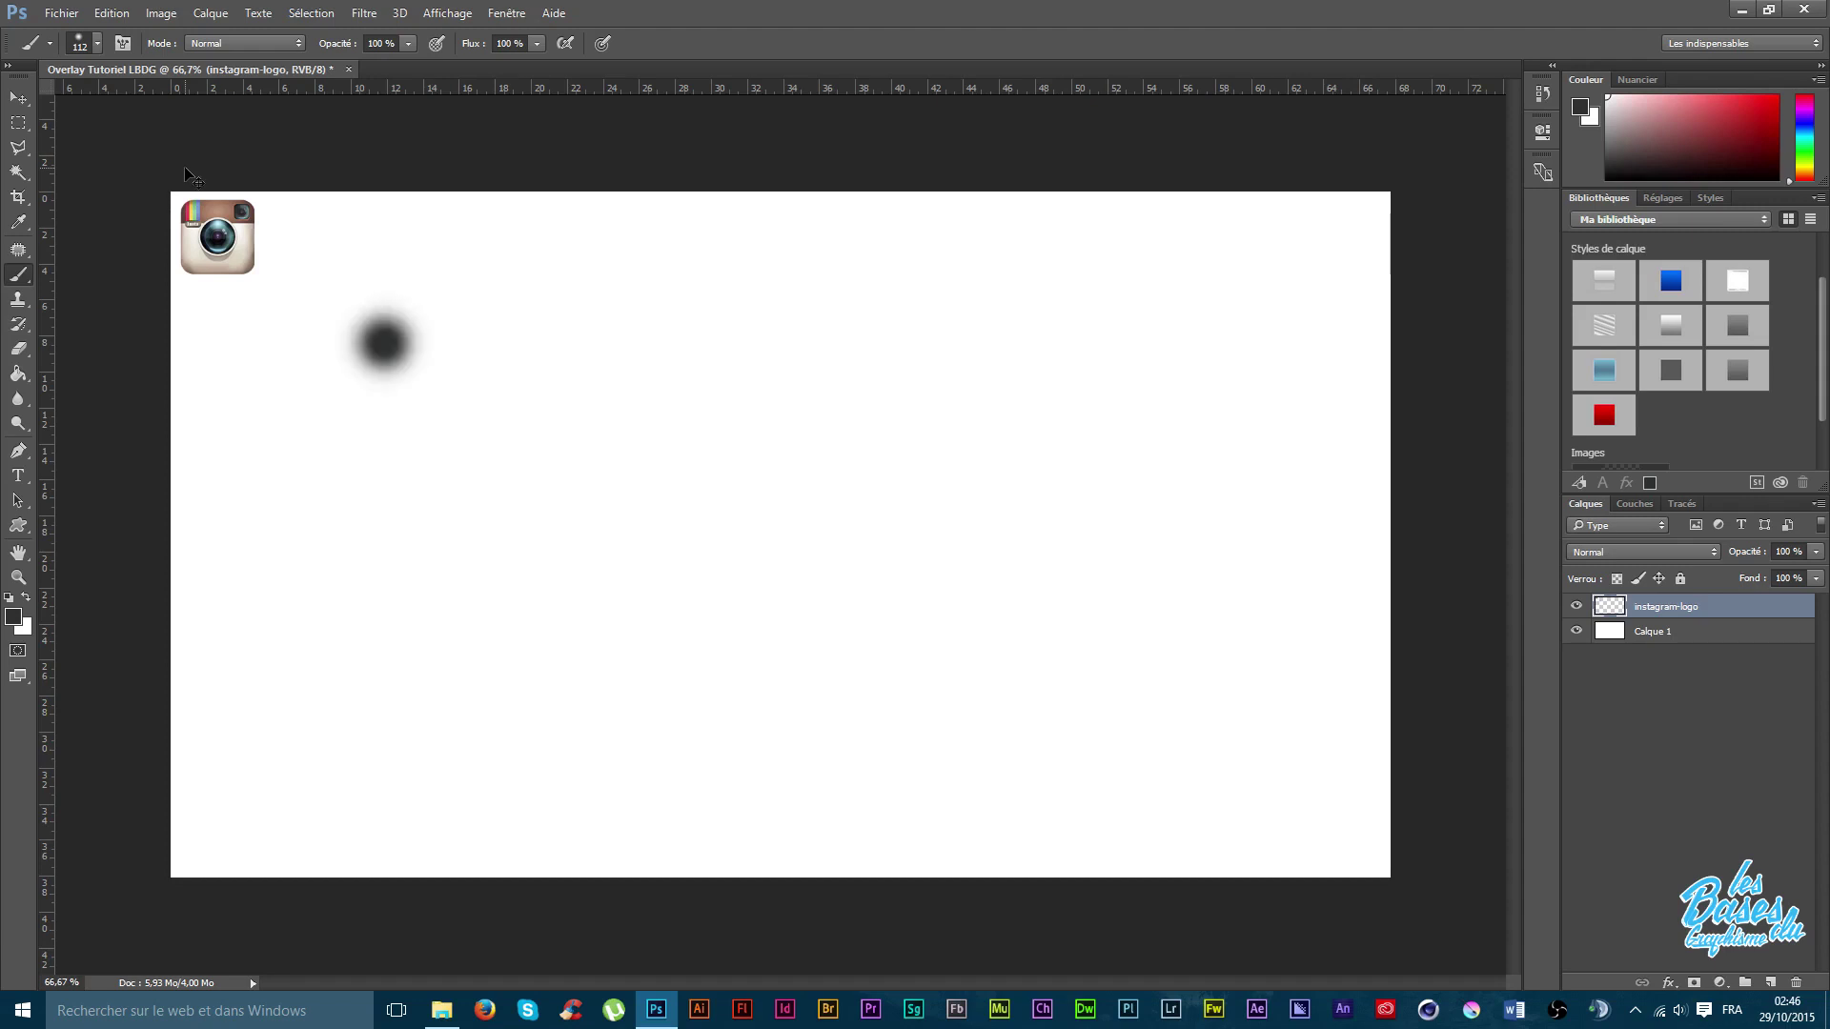
pyautogui.click(1170, 420)
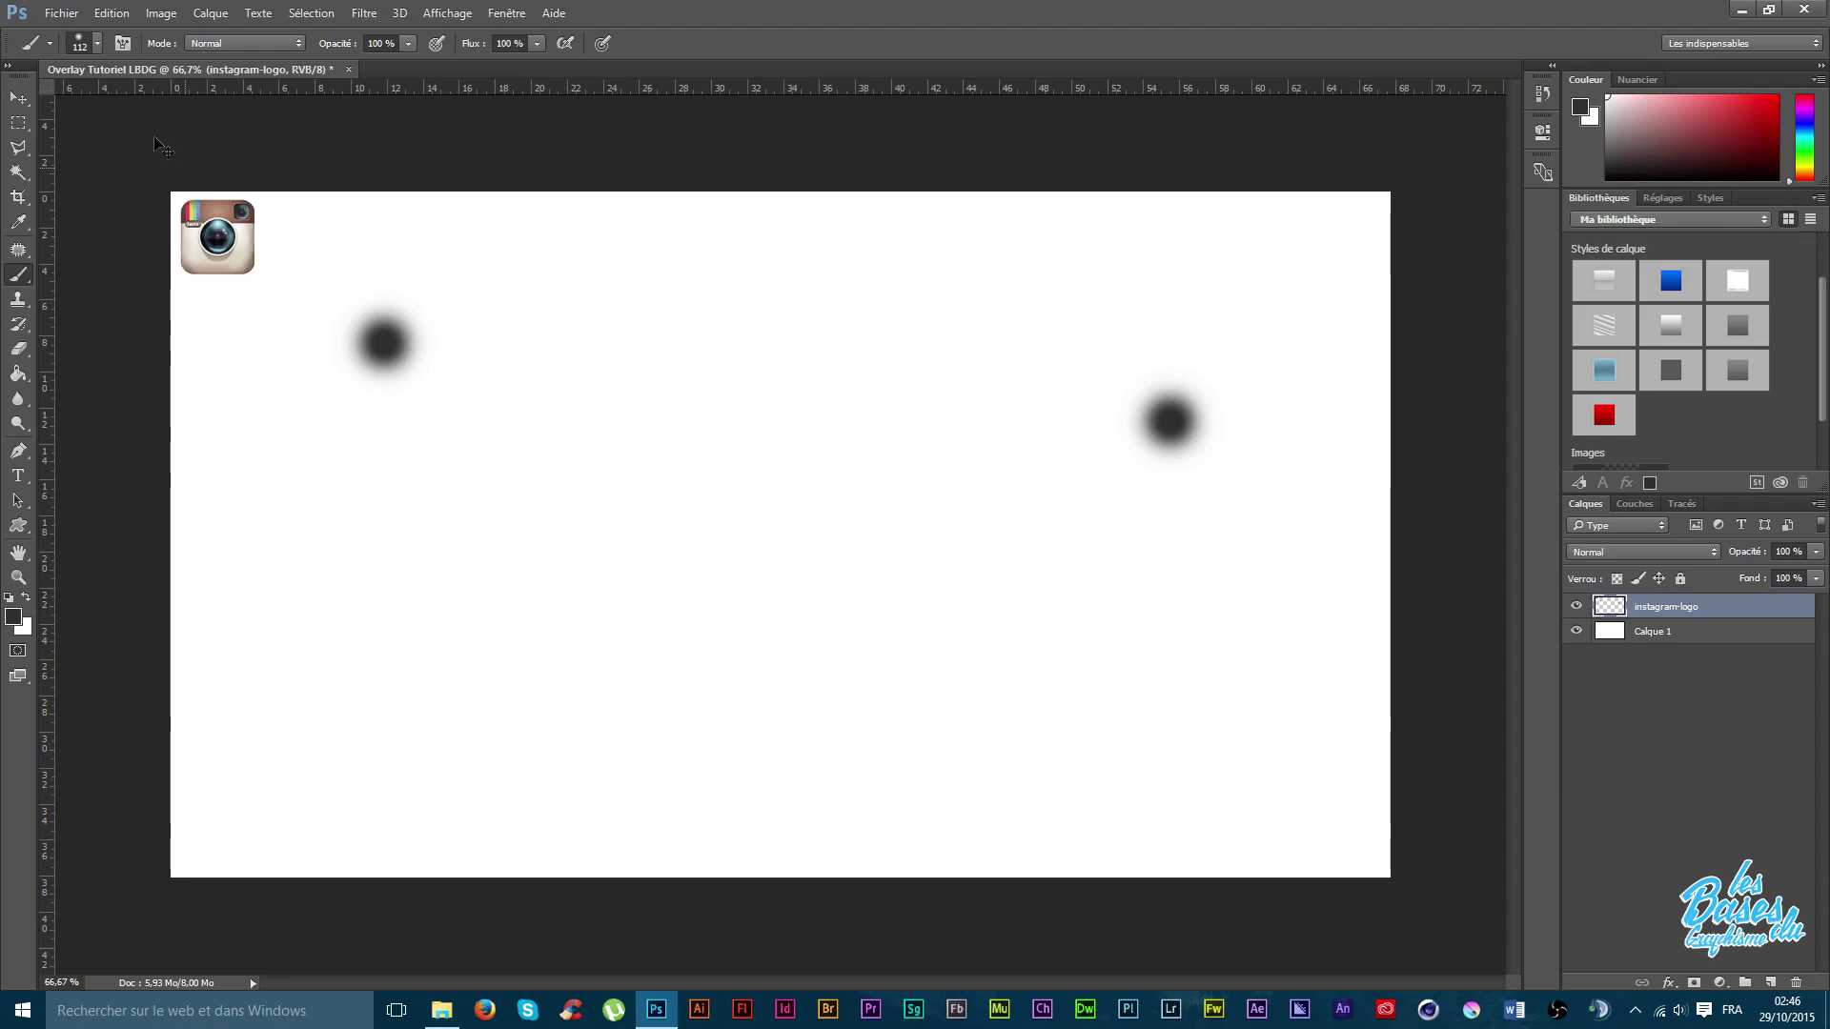
pyautogui.click(25, 103)
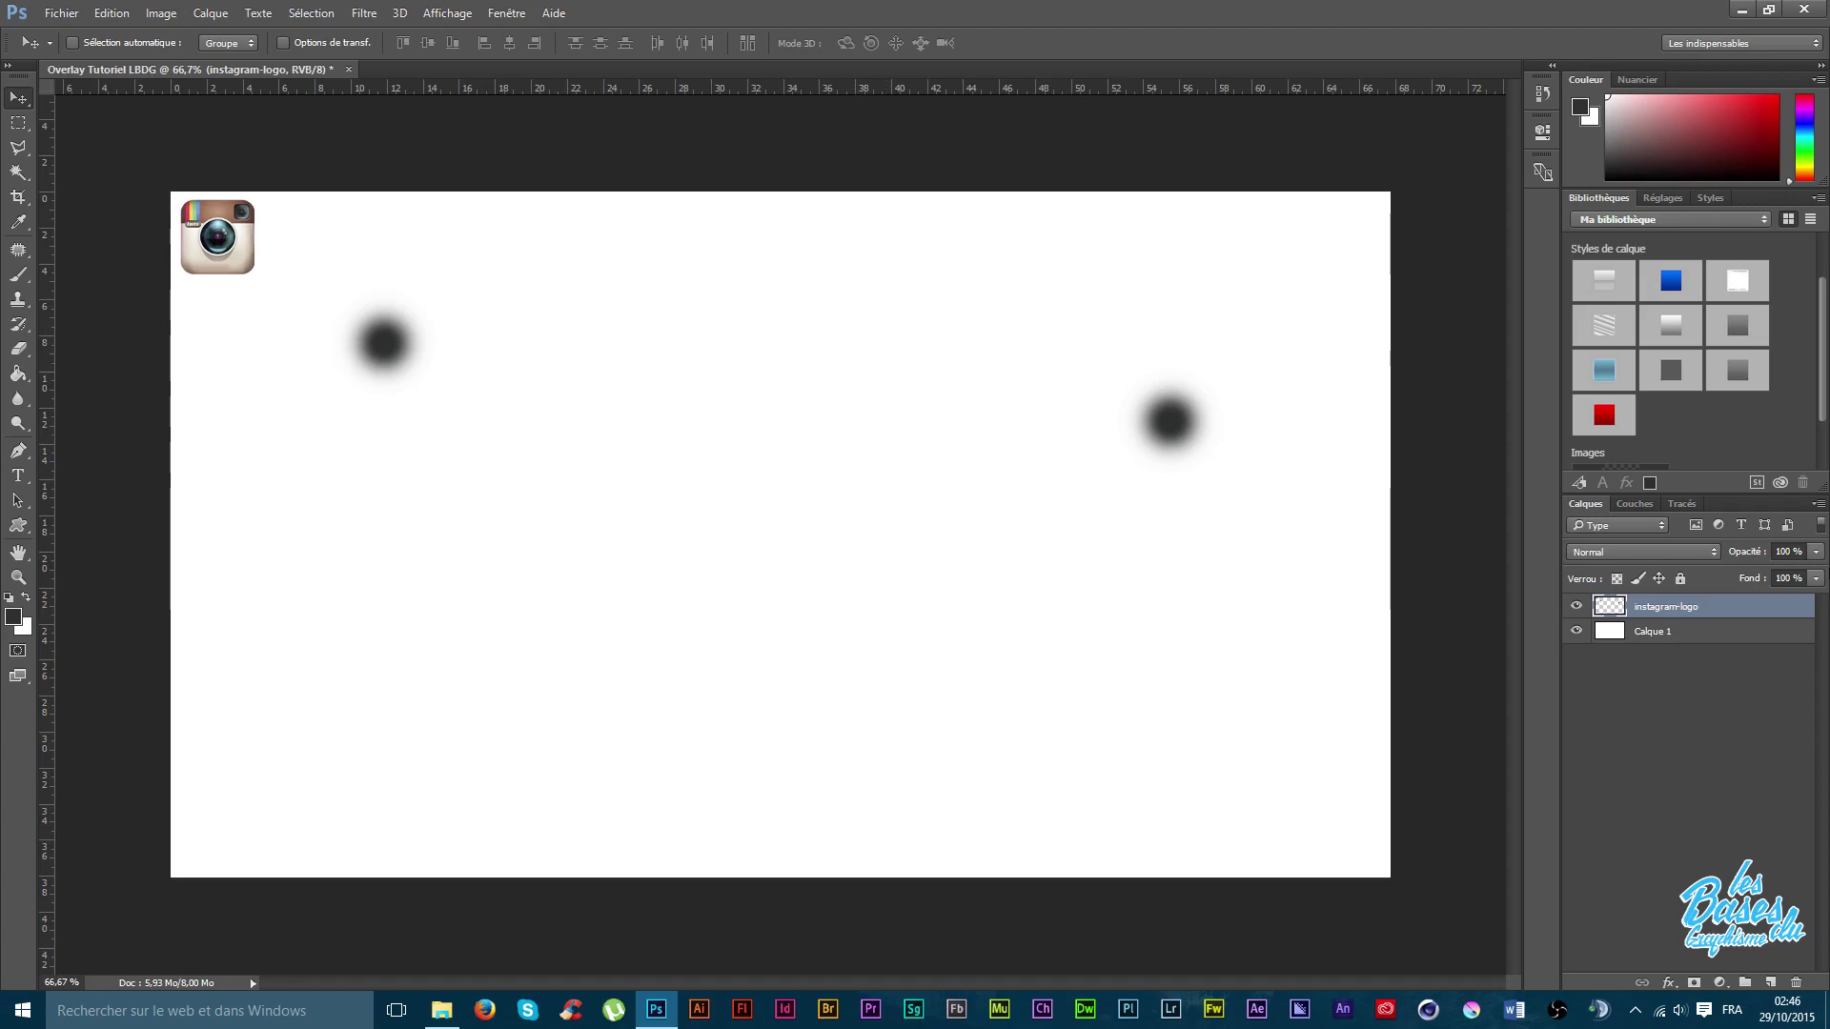
pyautogui.click(1694, 632)
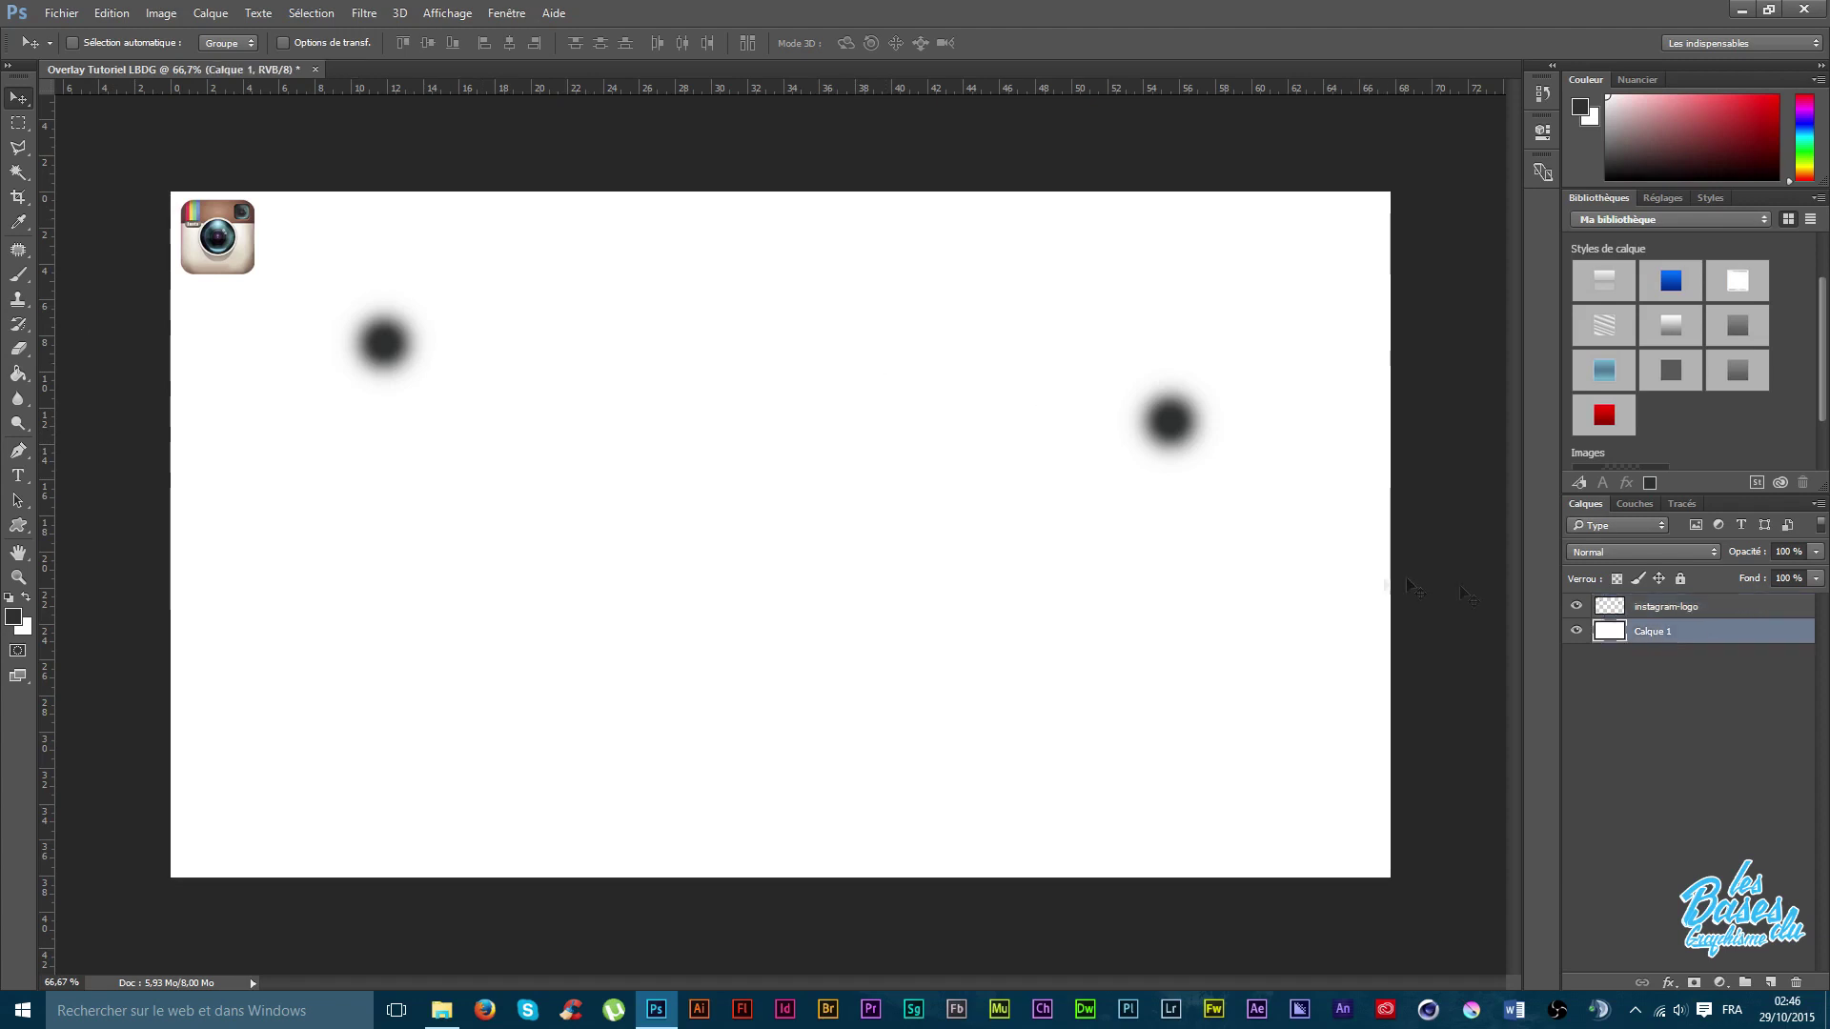
# Duplicate the instagram-logo layer and move the copy to the top-right corner, level with the original.
pyautogui.click(1682, 612)
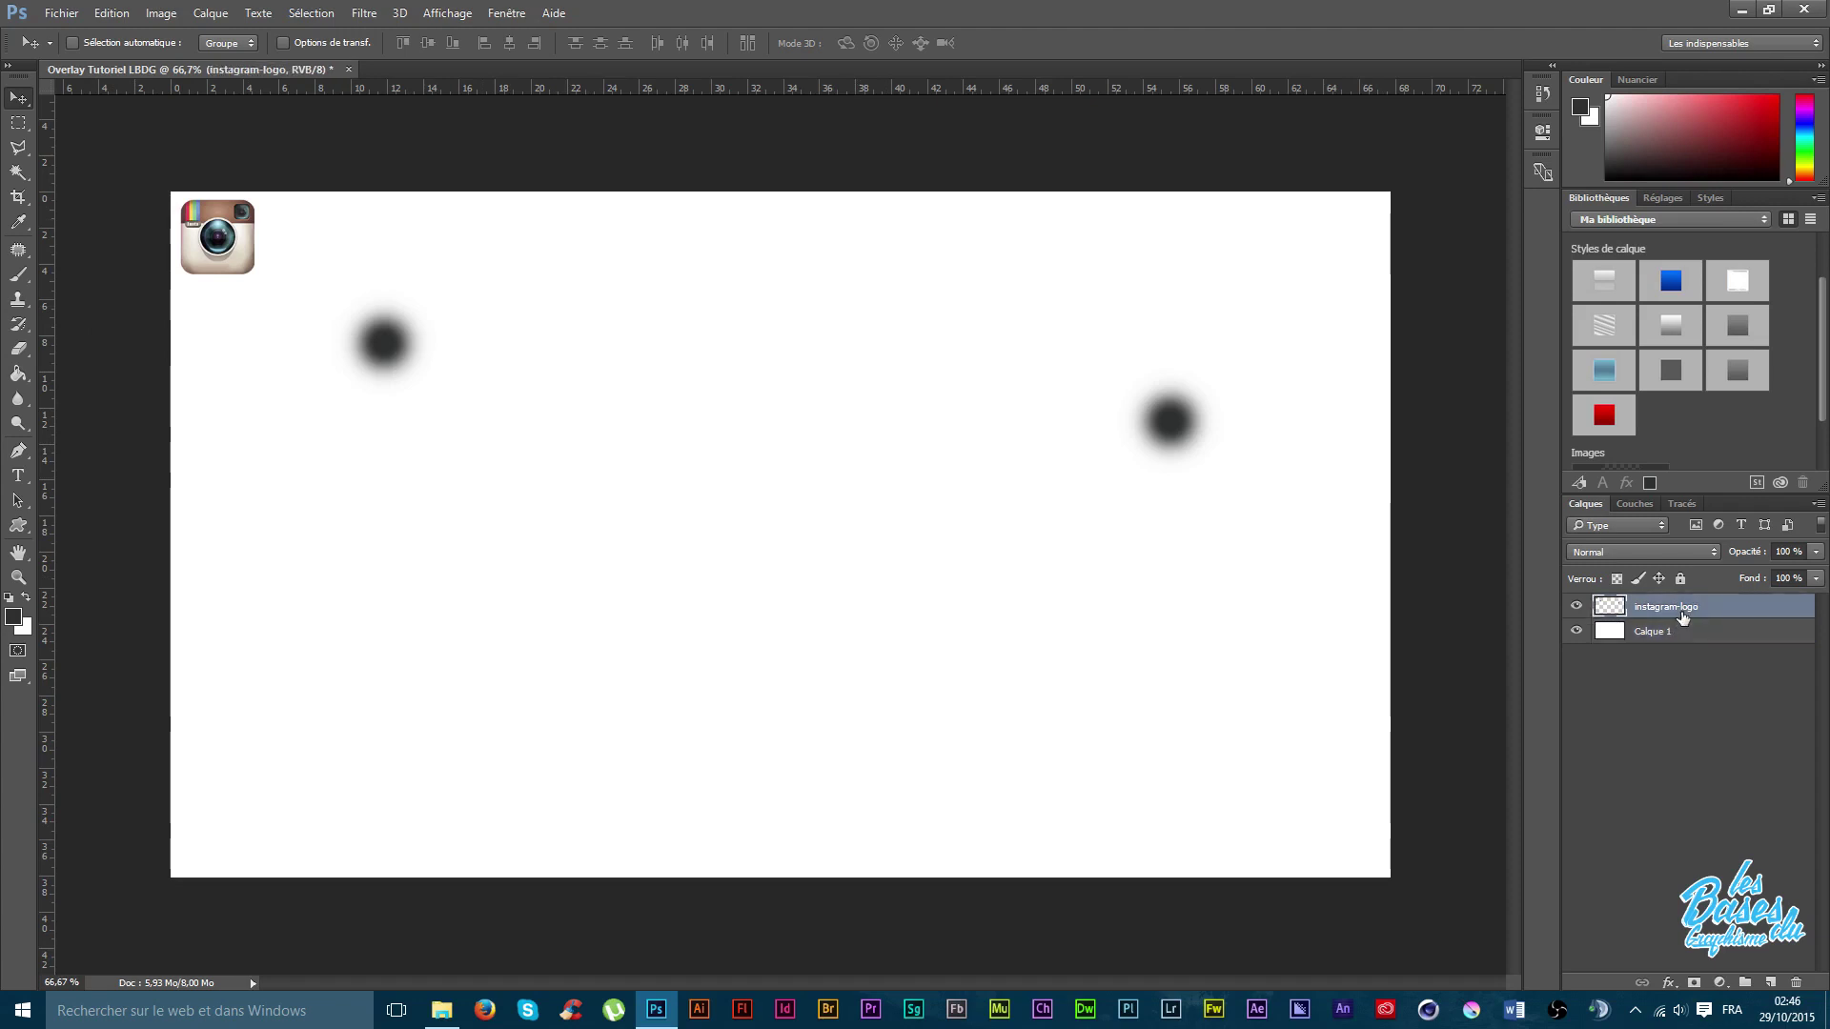
pyautogui.hotkey('ctrl', 'j')
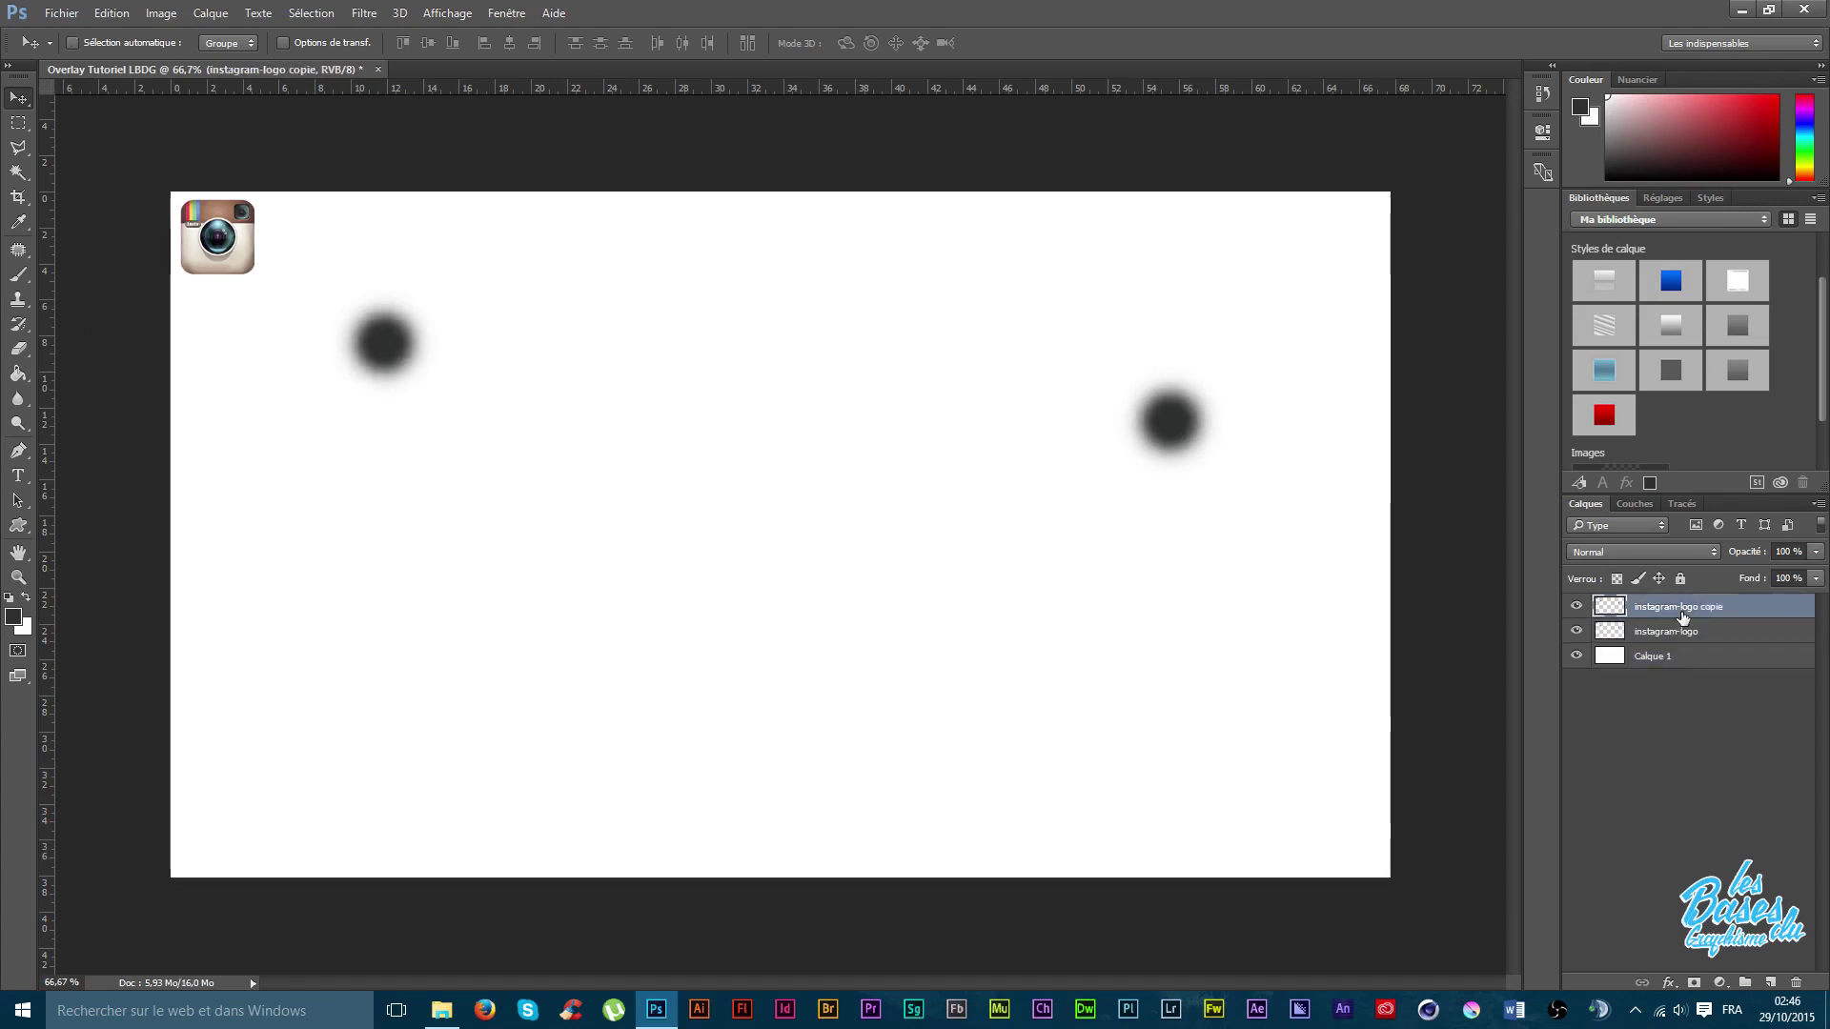
pyautogui.moveTo(236, 241)
pyautogui.mouseDown()
pyautogui.moveTo(966, 424)
pyautogui.moveTo(810, 243)
pyautogui.mouseUp()
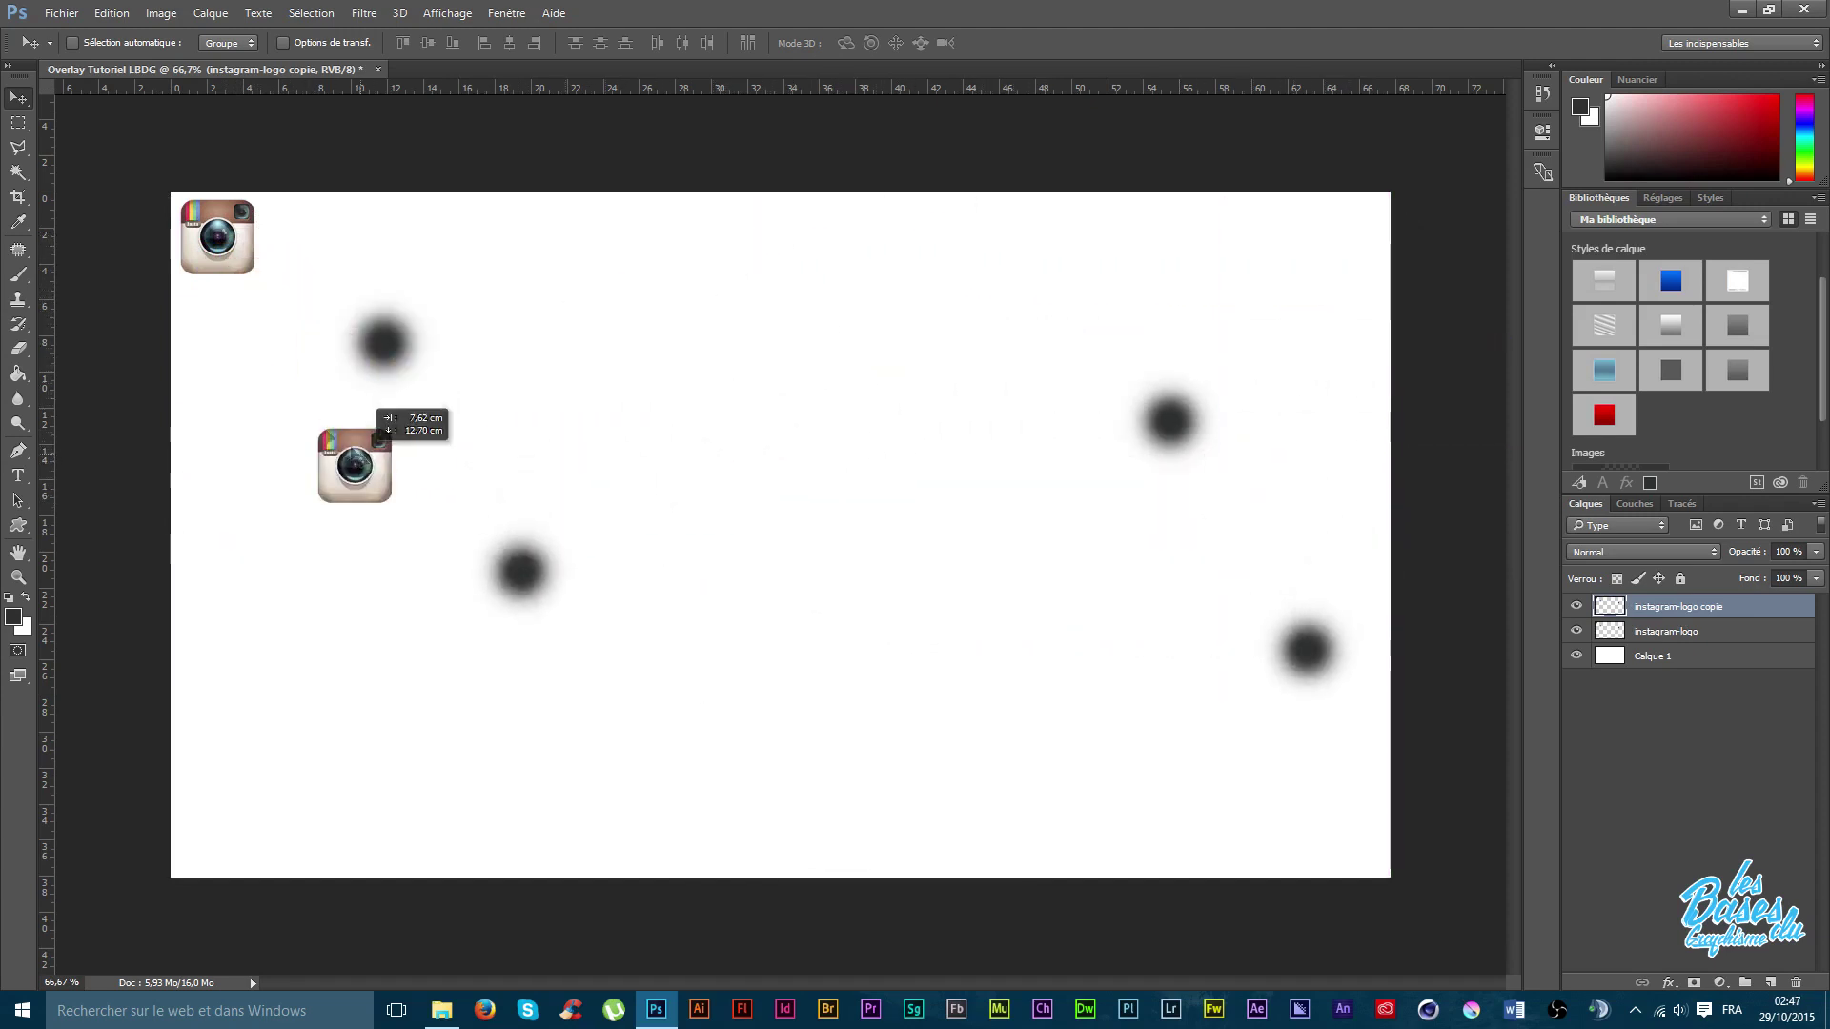
pyautogui.moveTo(810, 243)
pyautogui.mouseDown()
pyautogui.moveTo(245, 439)
pyautogui.moveTo(380, 487)
pyautogui.moveTo(1369, 262)
pyautogui.mouseUp()
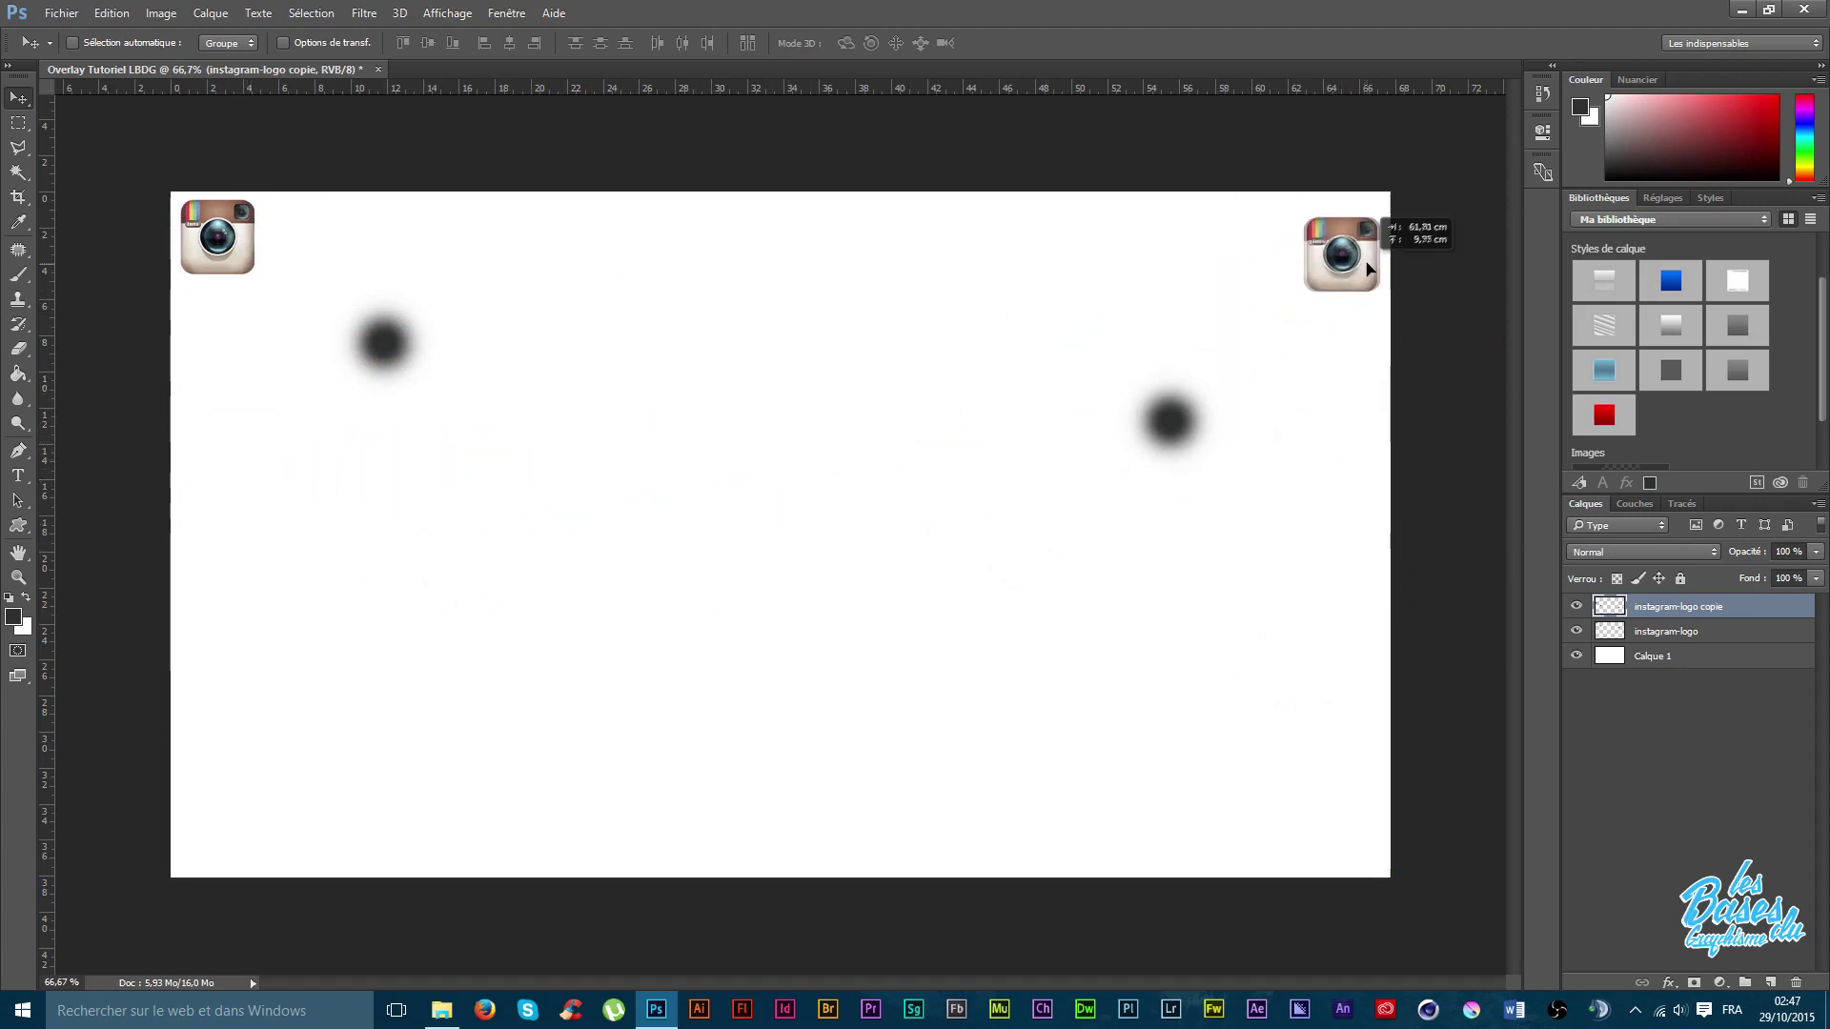
pyautogui.moveTo(1369, 262); pyautogui.dragTo(1367, 251)
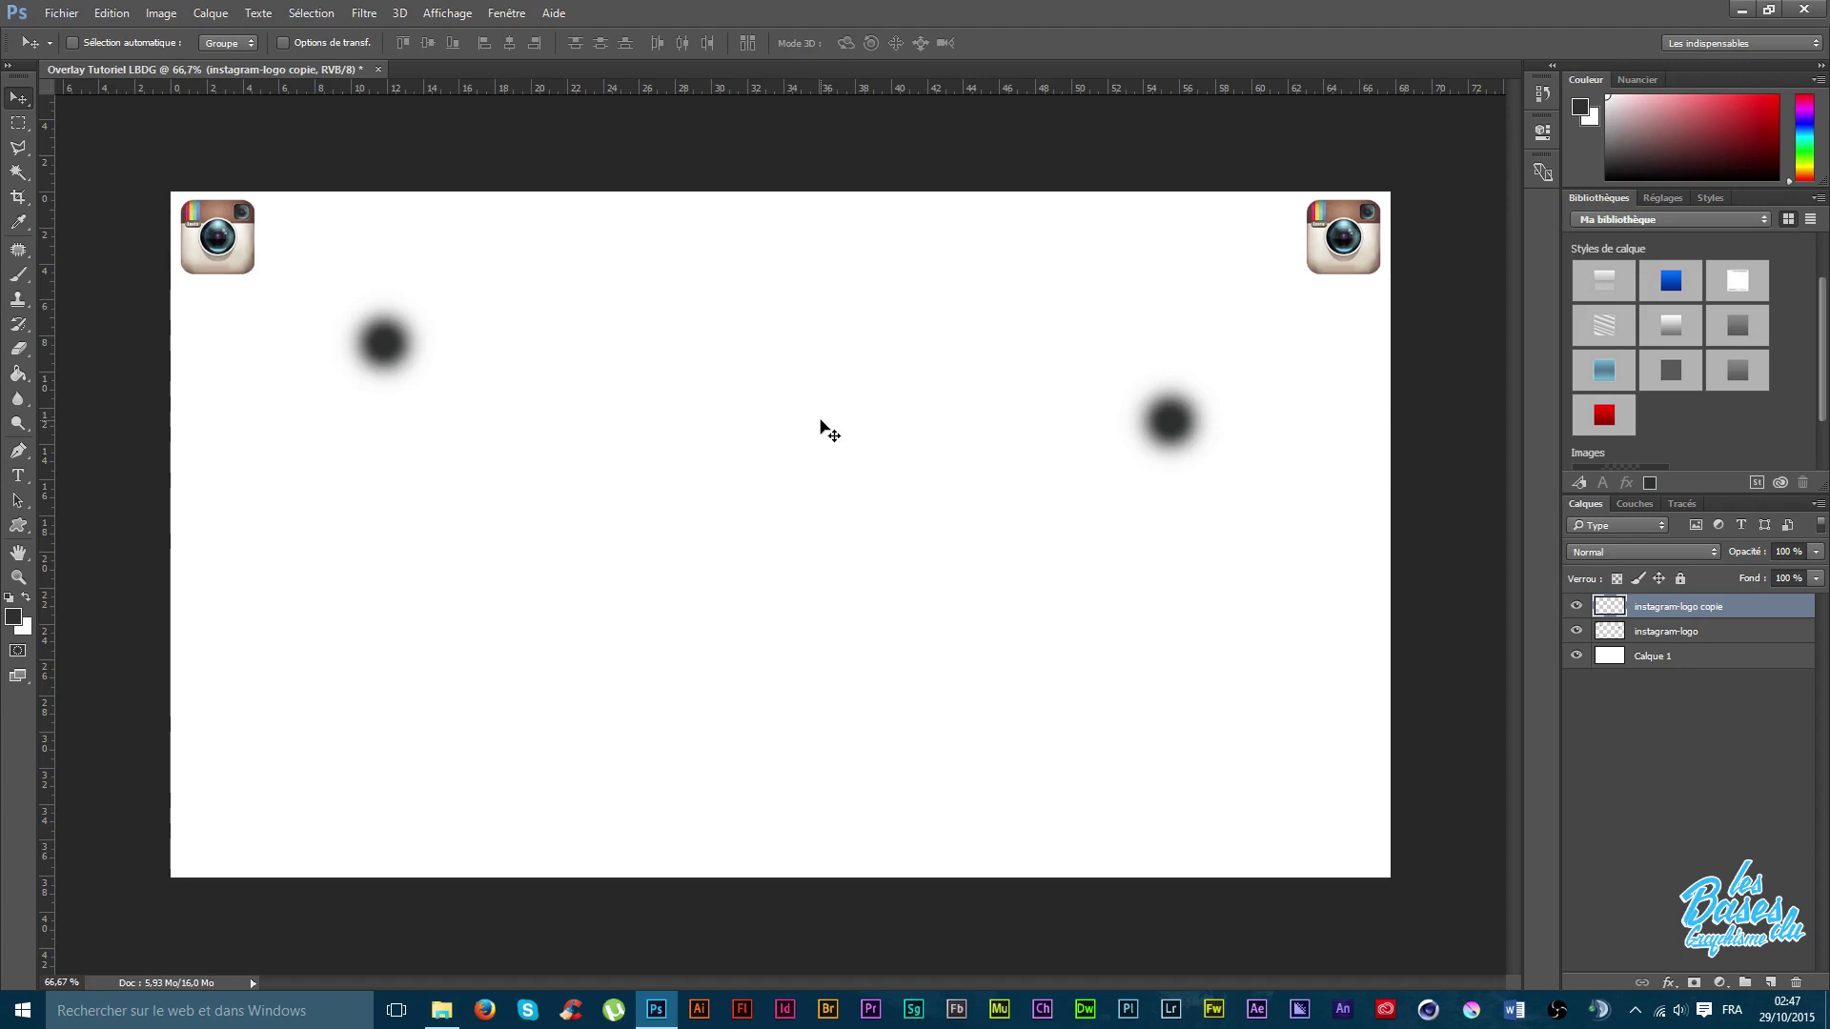
pyautogui.press('ctrl')
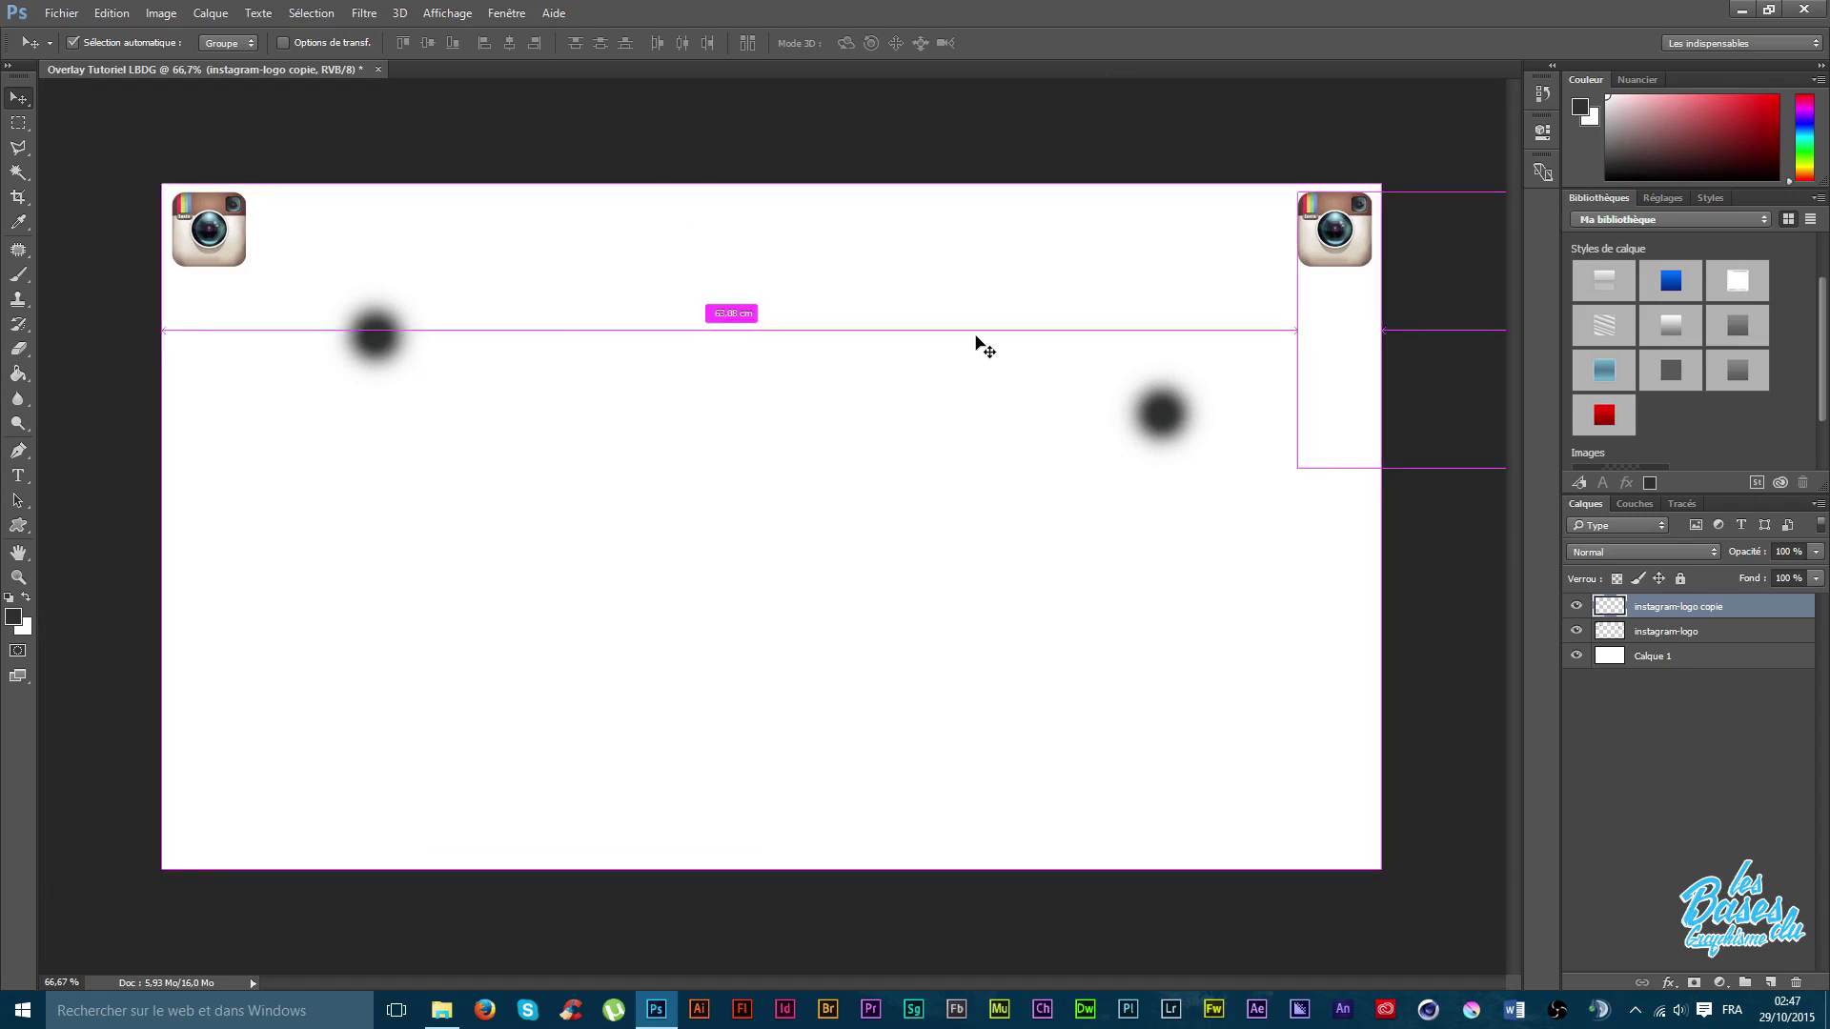
# Show rulers and drag vertical guides to the canvas's left and right edges.
pyautogui.hotkey('ctrl', 'r')
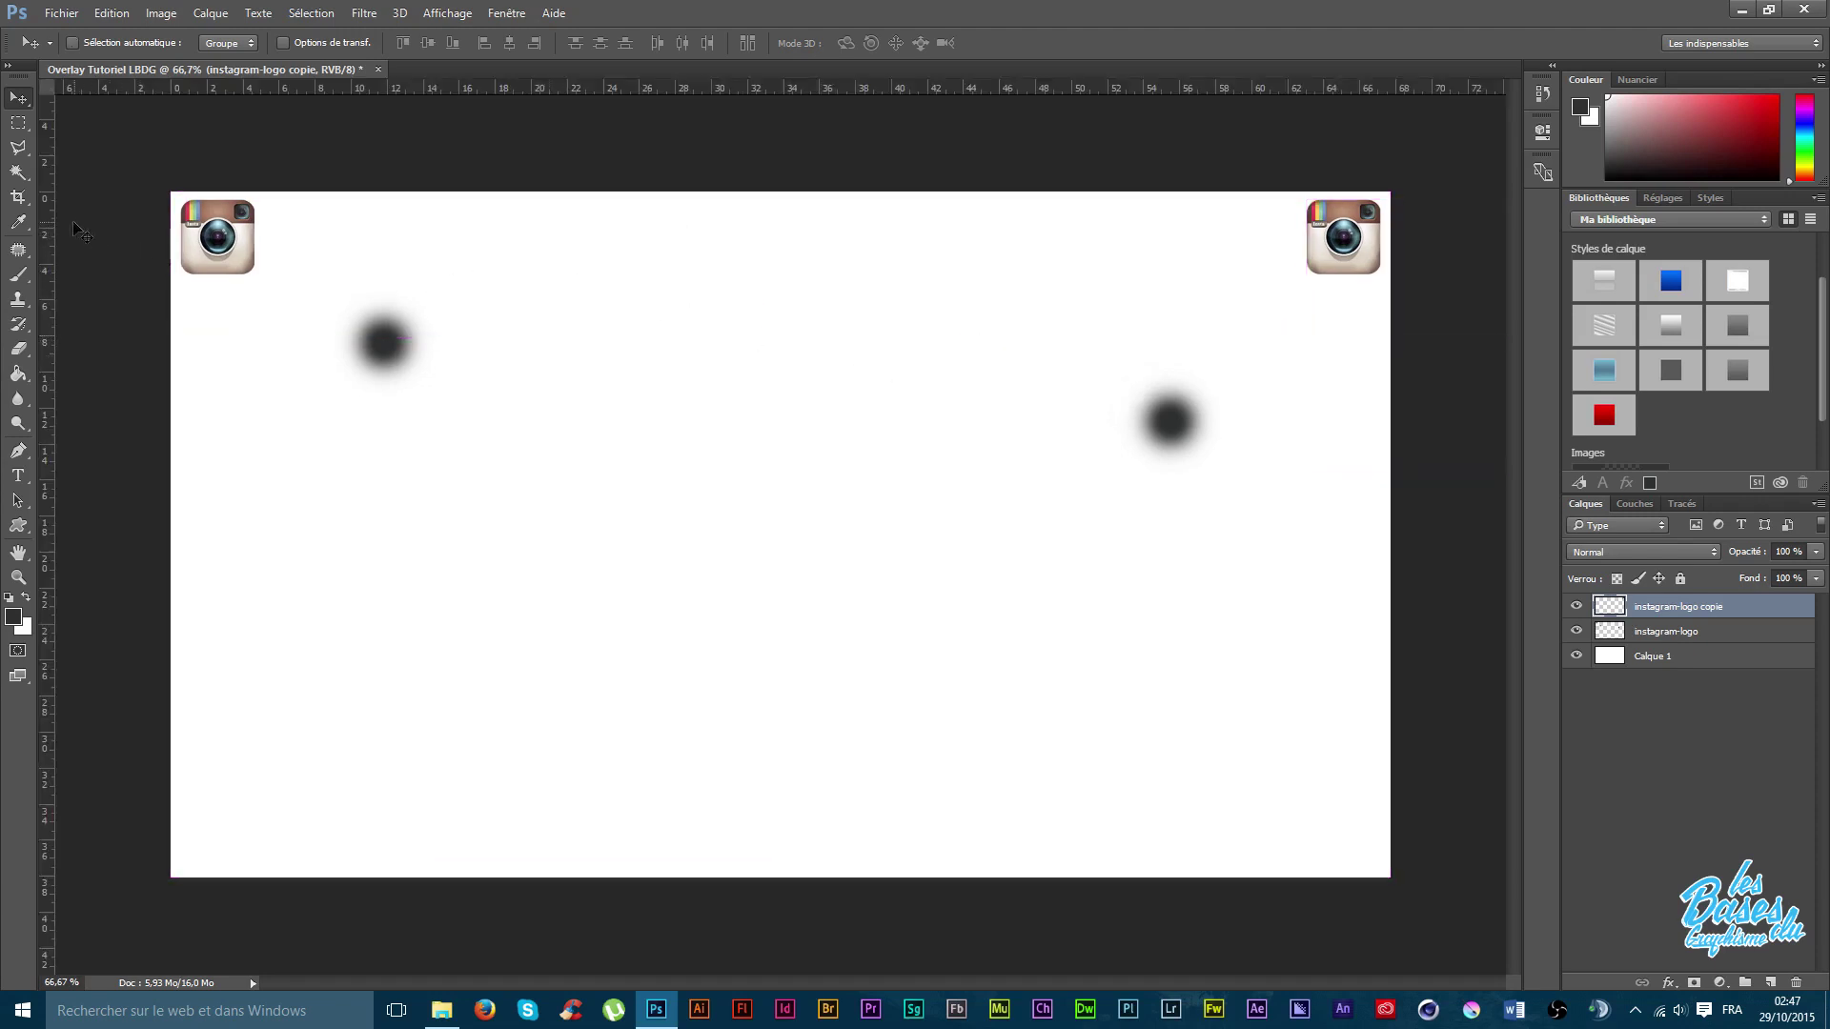
pyautogui.moveTo(49, 229); pyautogui.dragTo(170, 217)
pyautogui.moveTo(48, 174)
pyautogui.mouseDown()
pyautogui.moveTo(1413, 301)
pyautogui.moveTo(1397, 301)
pyautogui.mouseUp()
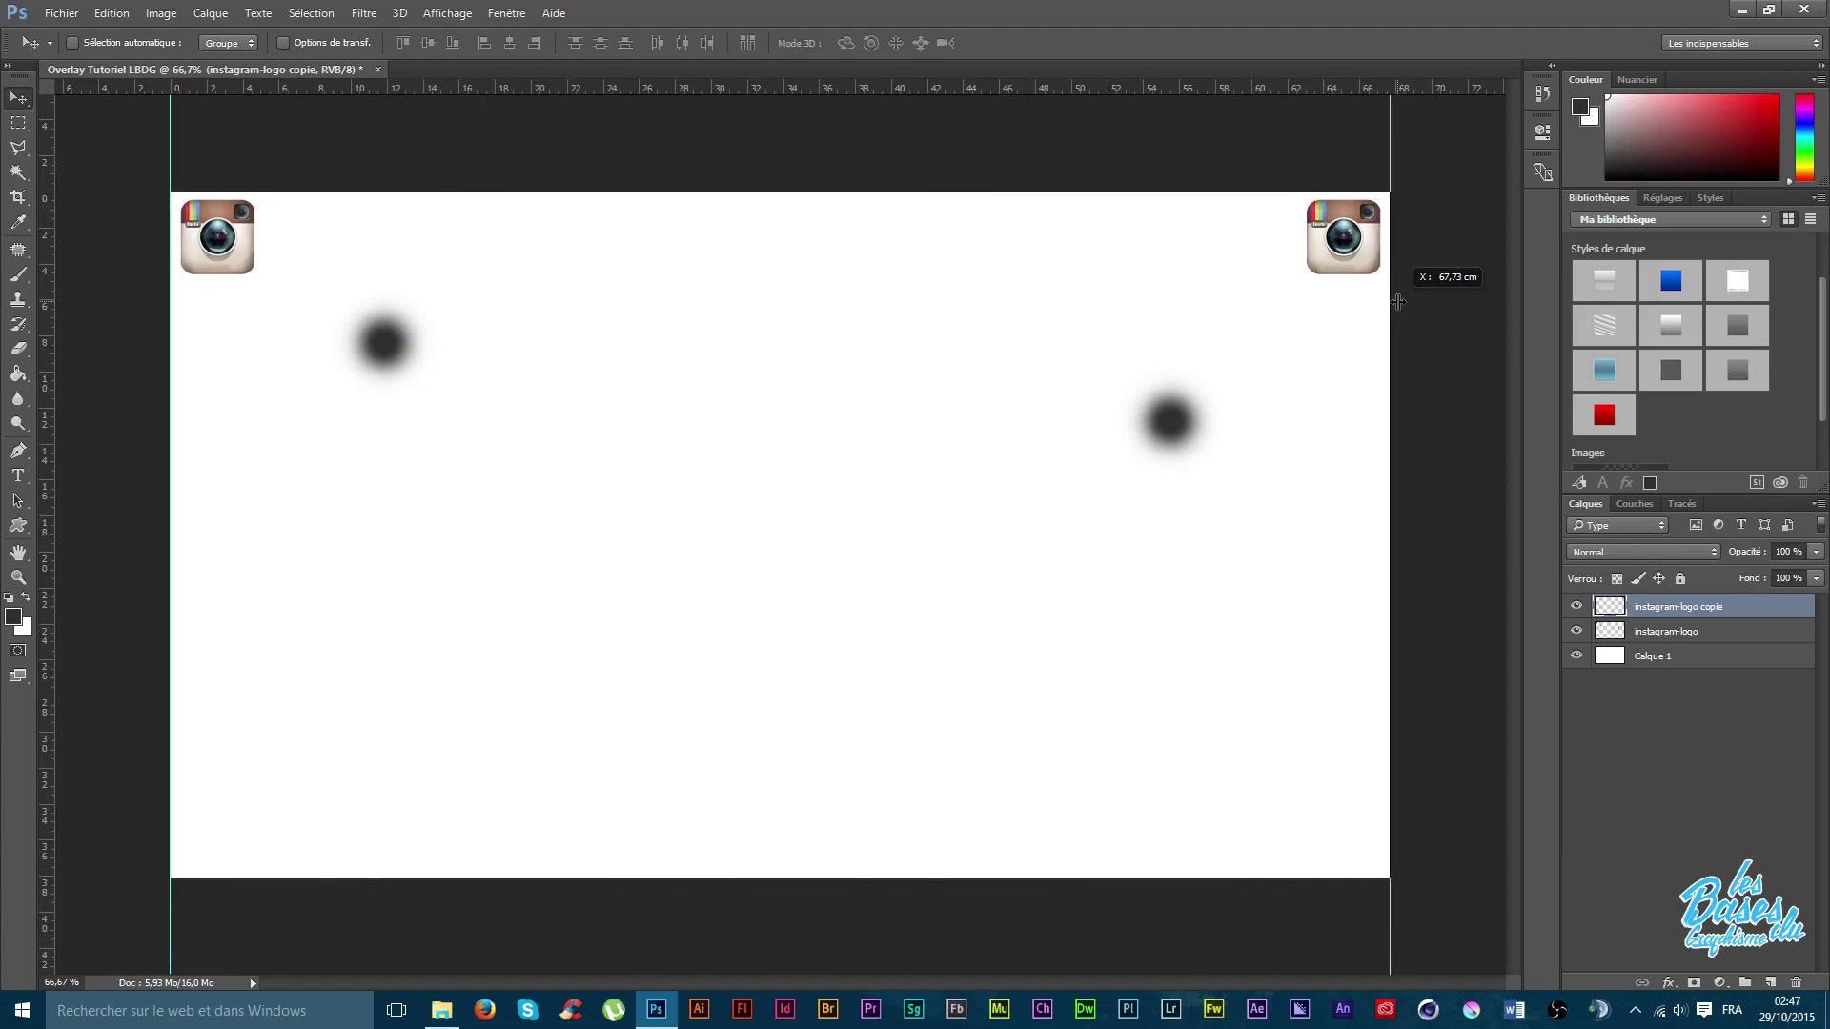
pyautogui.moveTo(1397, 301); pyautogui.dragTo(1397, 301)
pyautogui.rightClick(1190, 86)
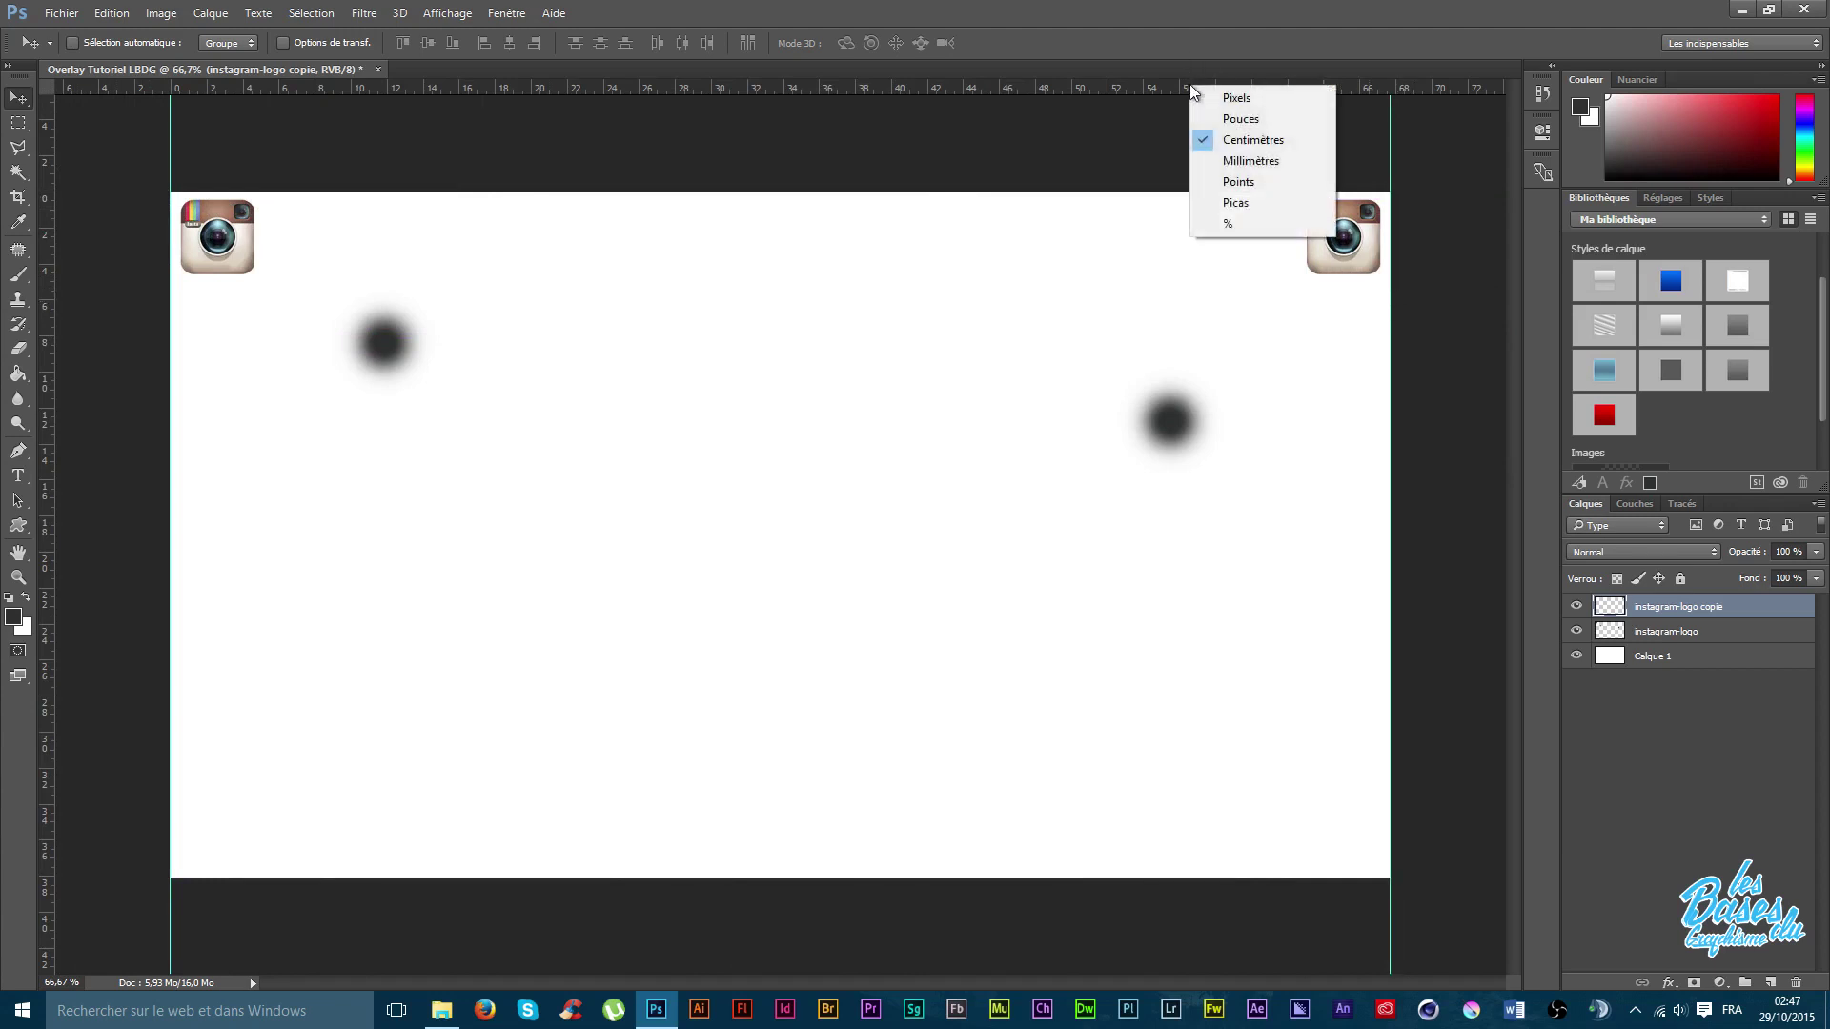
pyautogui.click(1225, 116)
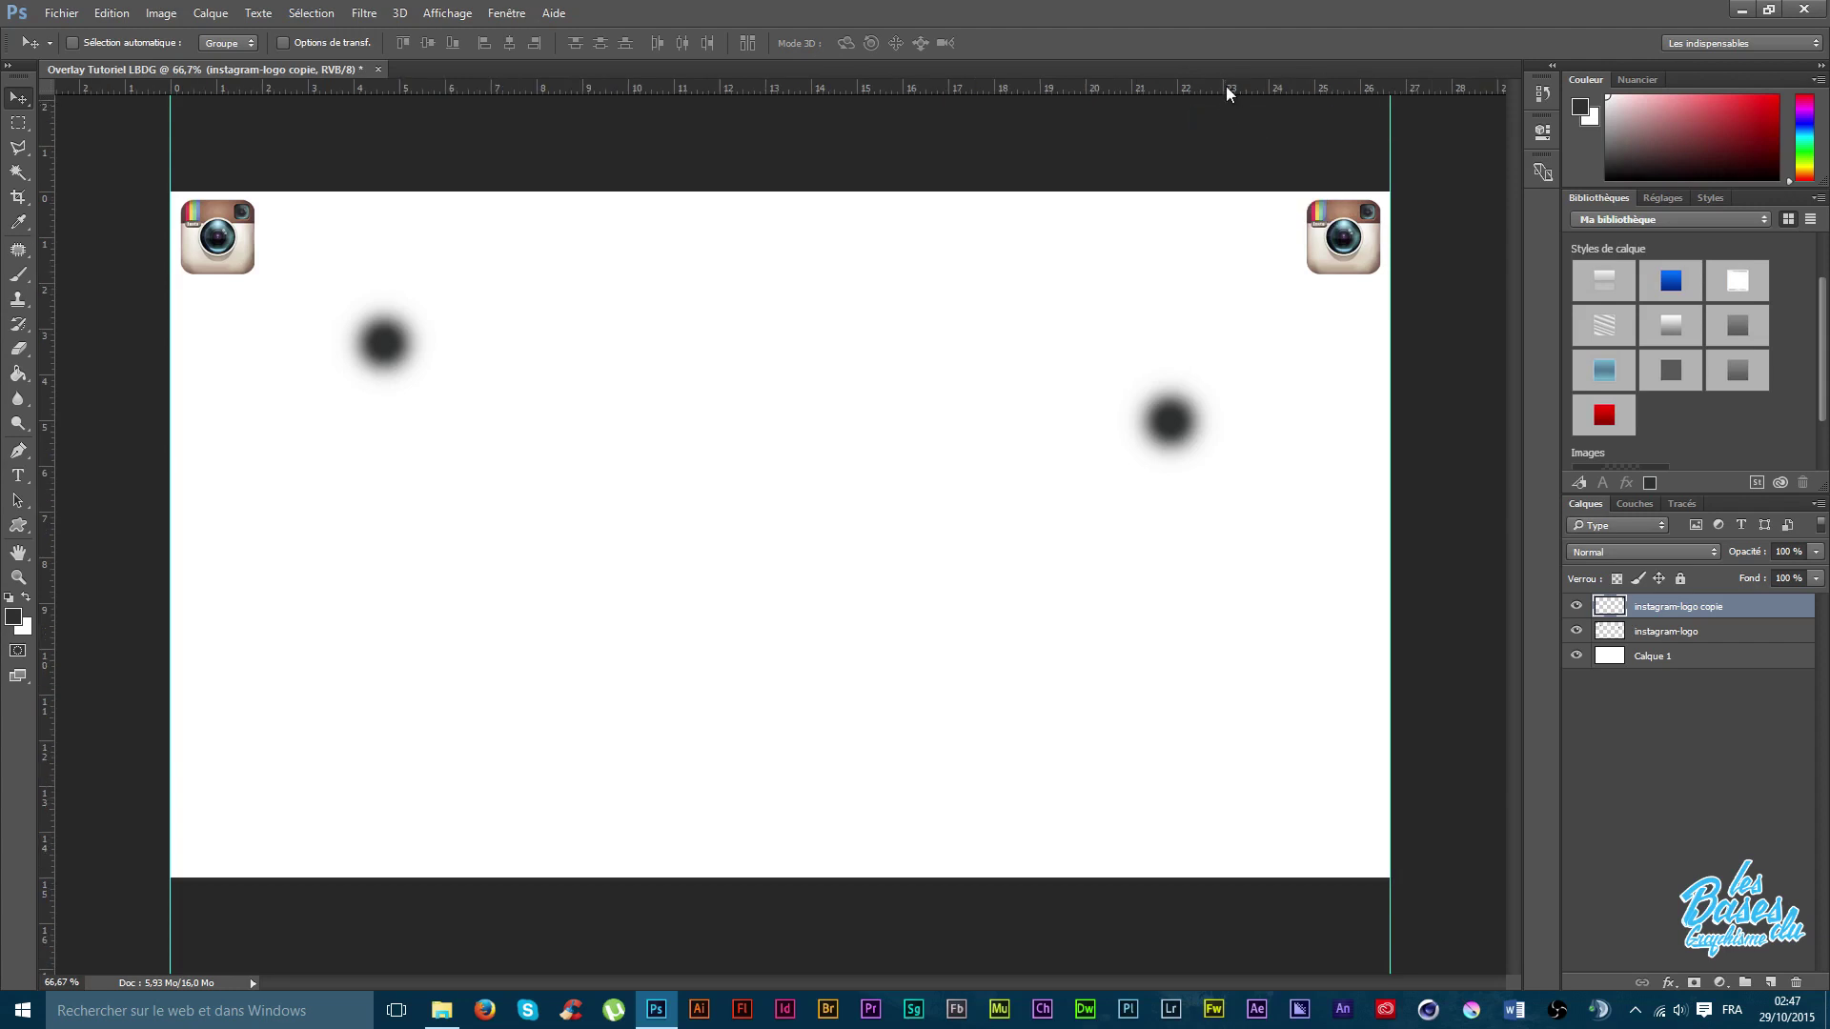
pyautogui.moveTo(1390, 151); pyautogui.dragTo(1385, 150)
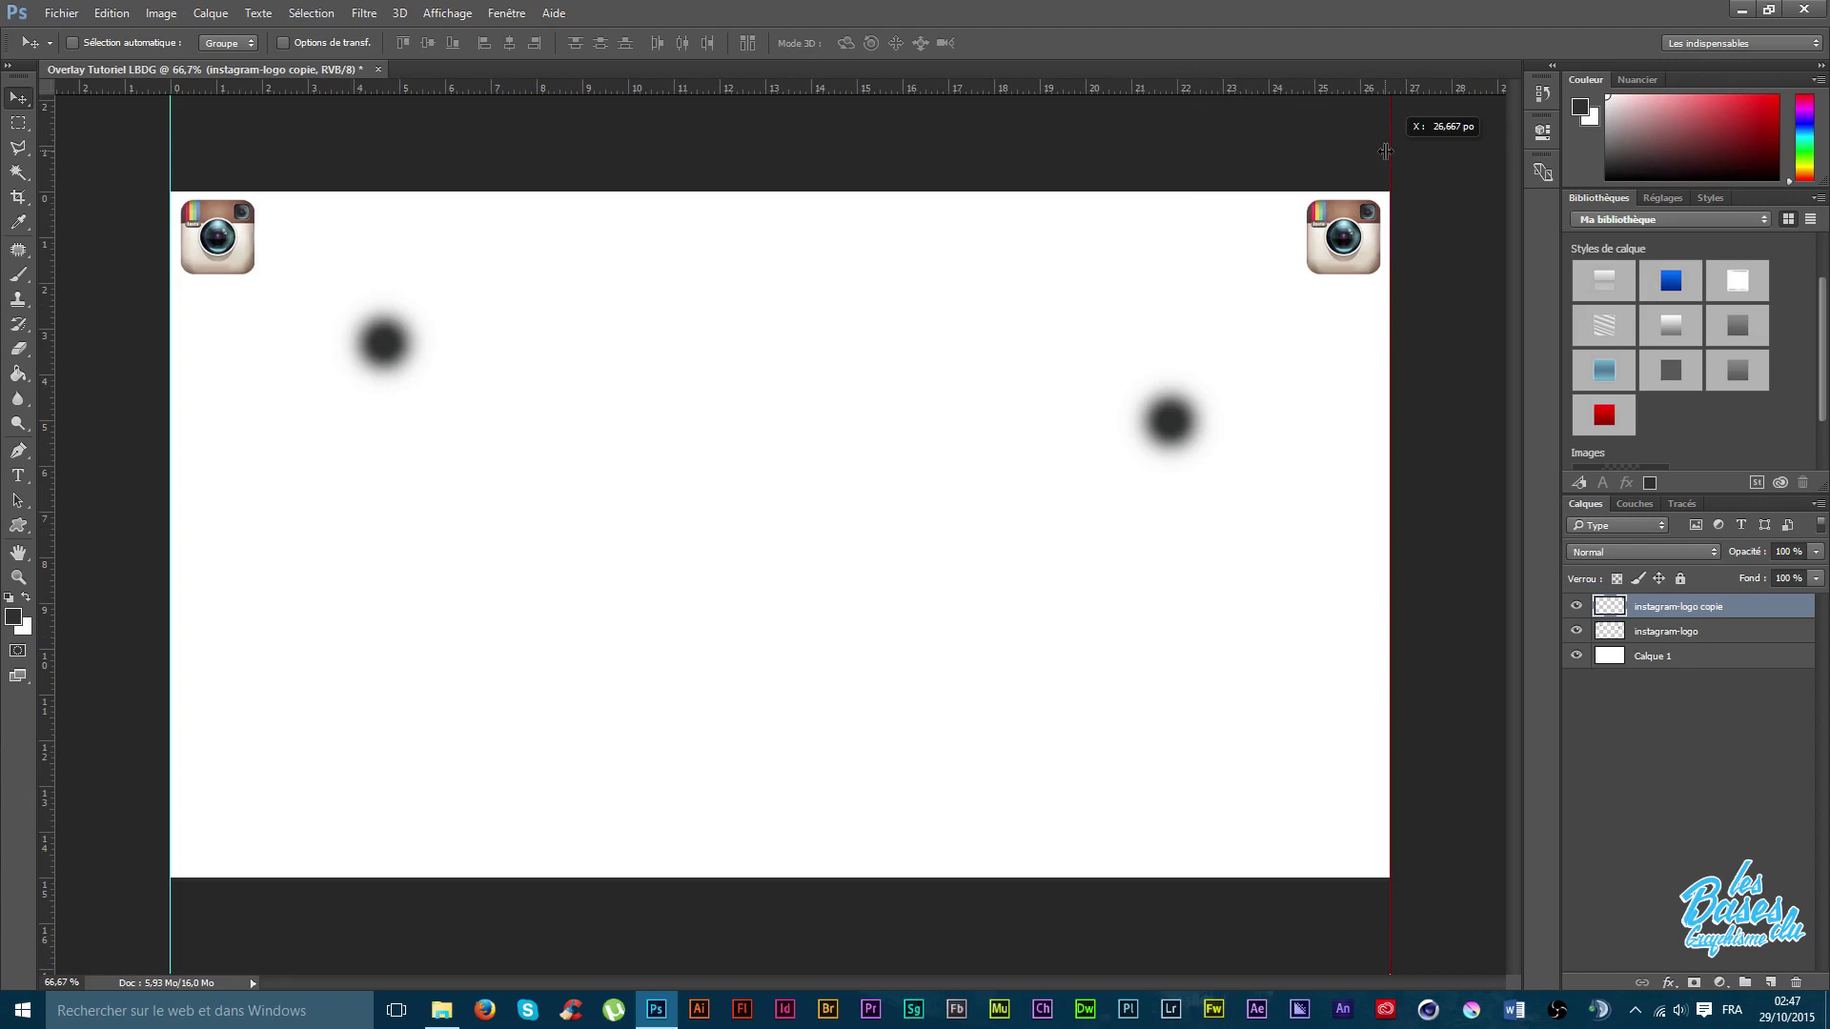
pyautogui.moveTo(1385, 150); pyautogui.dragTo(1390, 151)
pyautogui.rightClick(1191, 84)
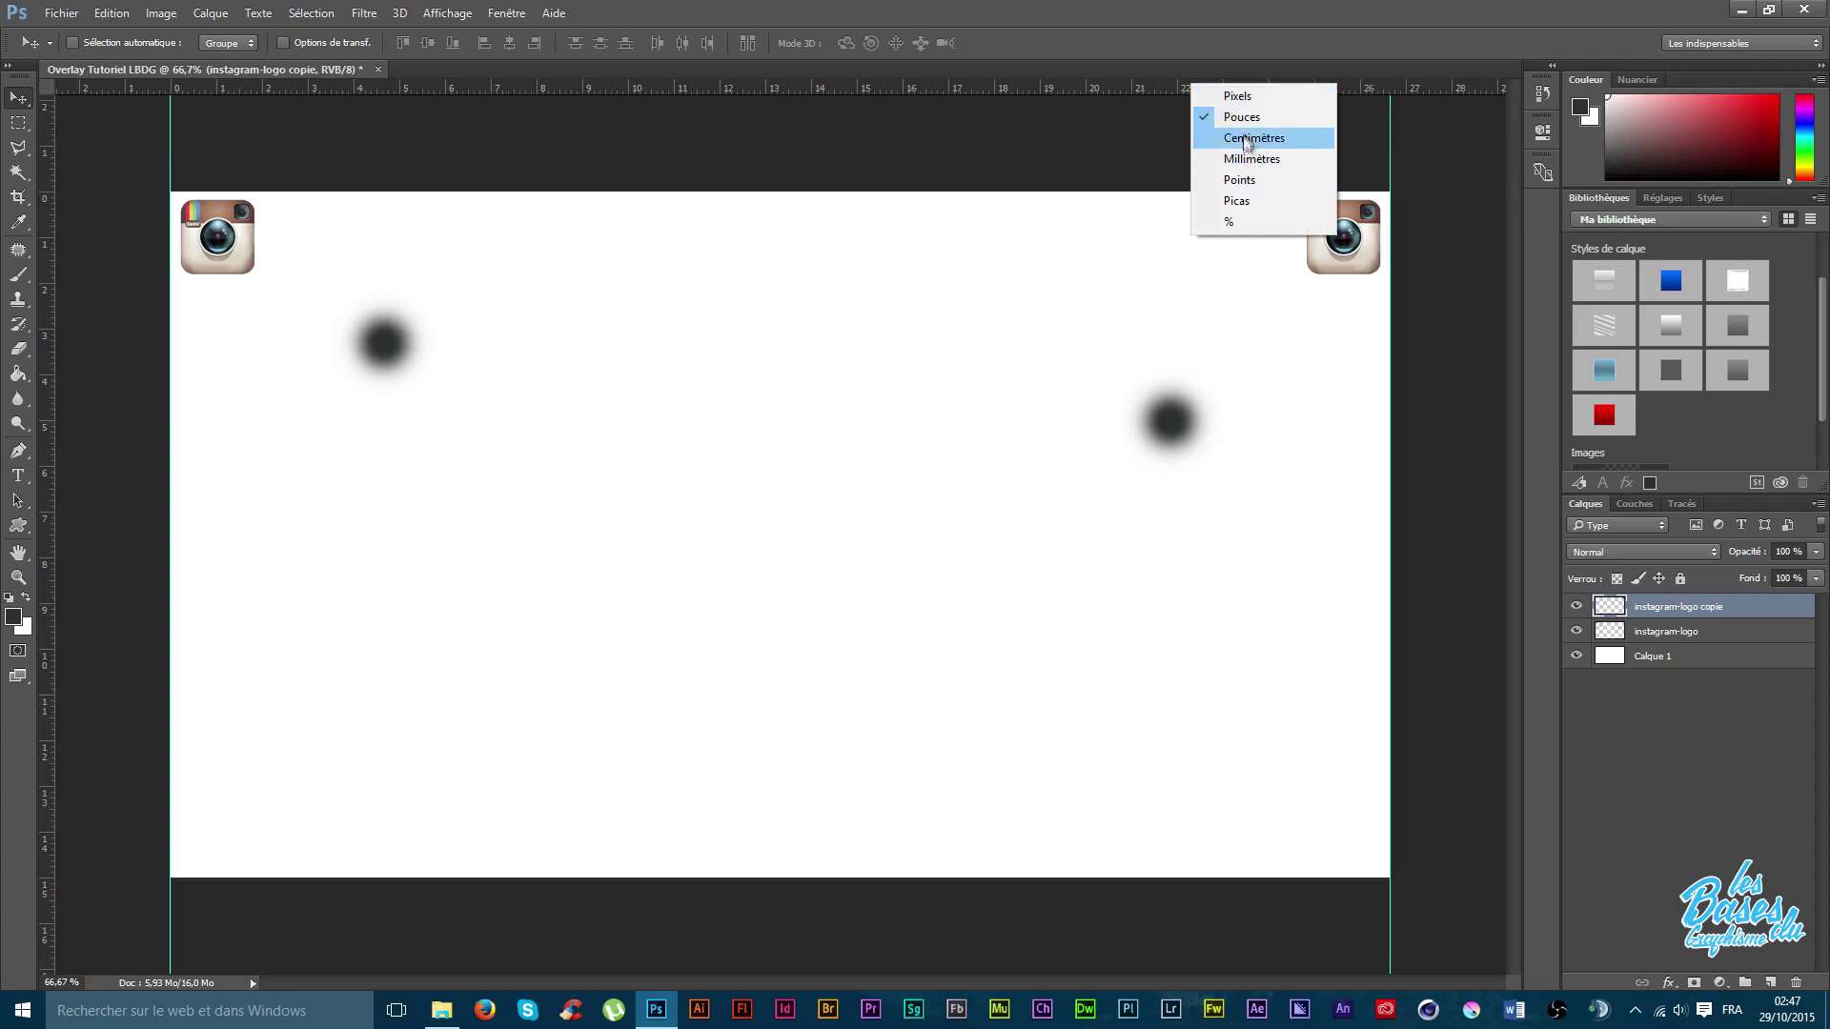
pyautogui.click(1246, 139)
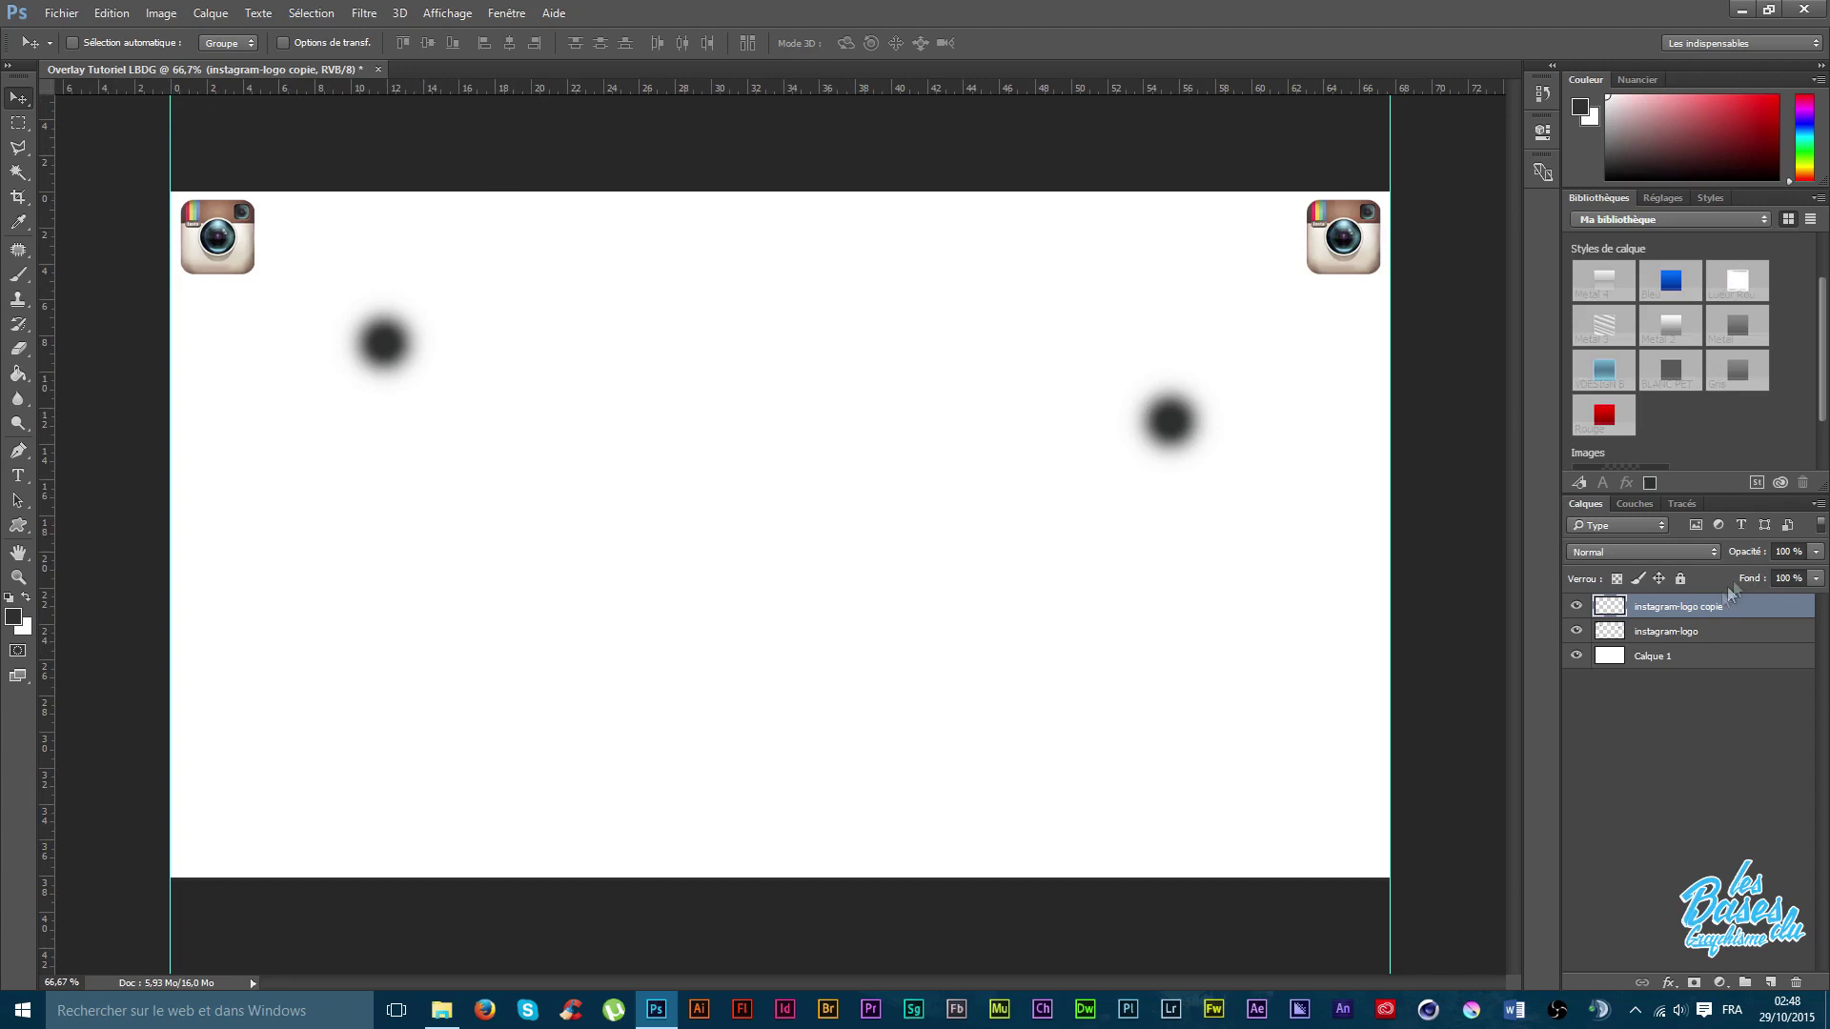
pyautogui.press('Delete')
pyautogui.press('Delete')
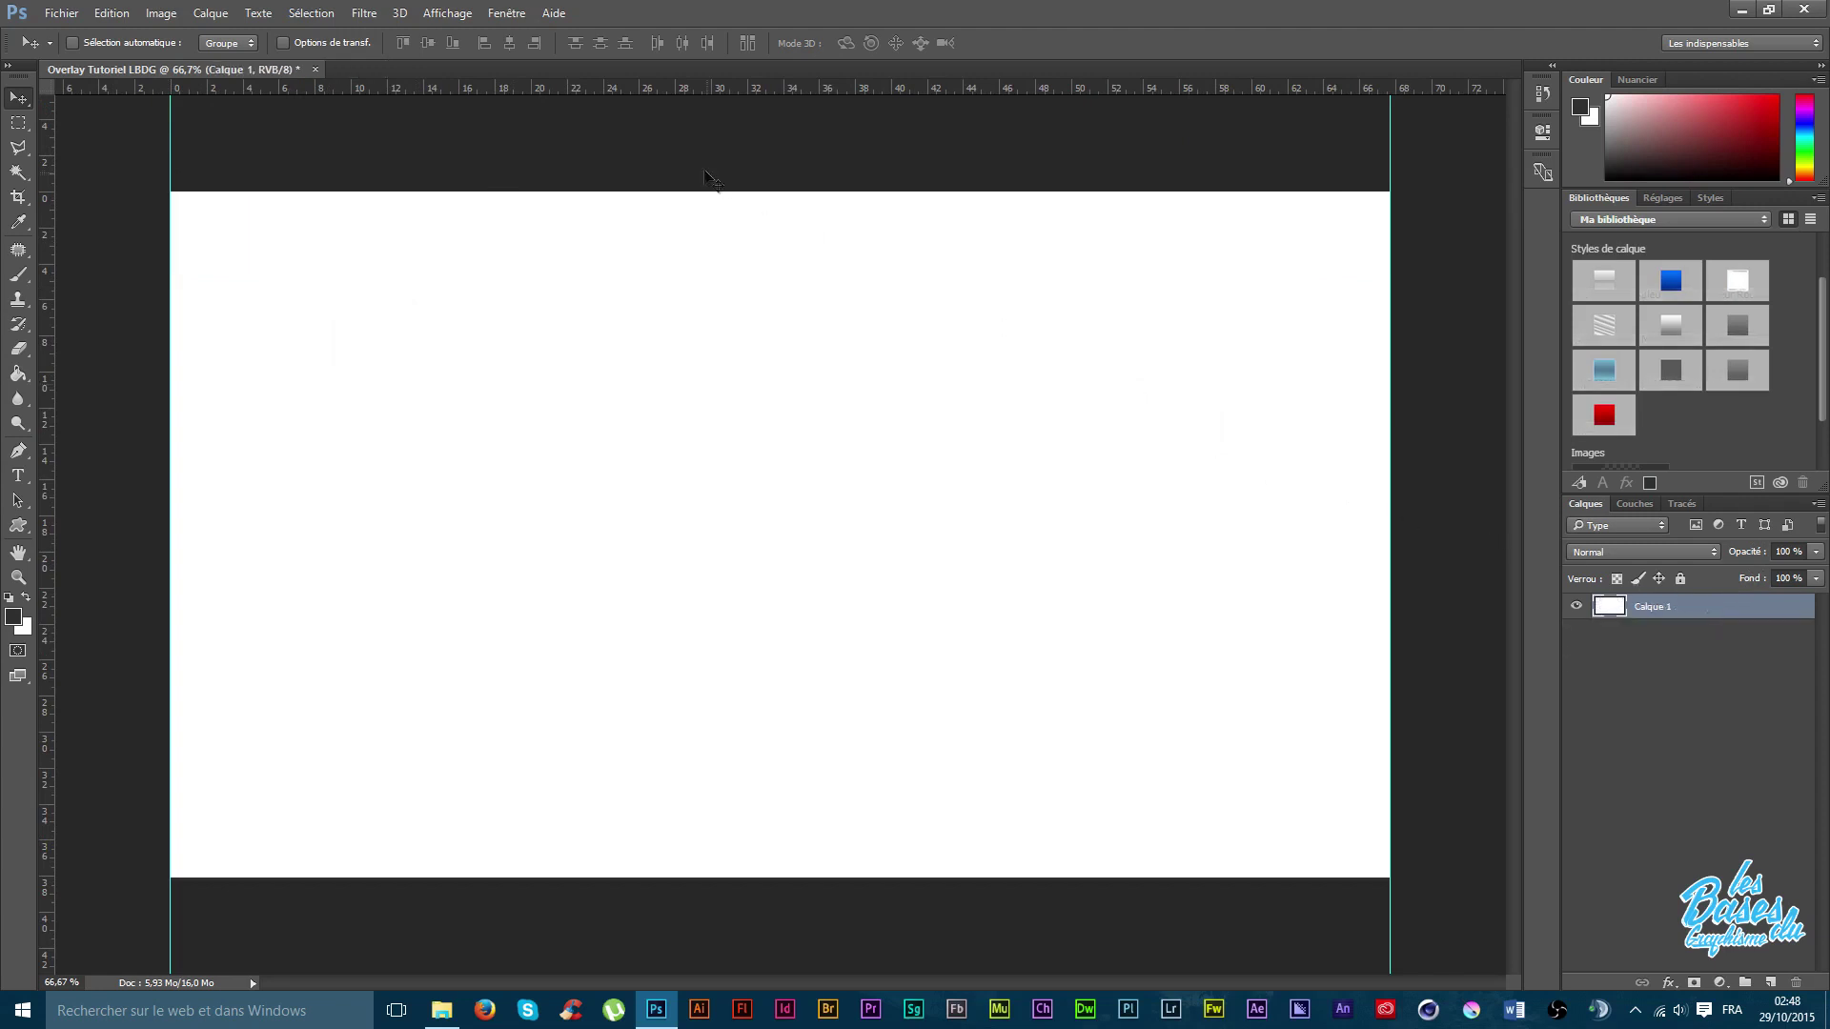
# Drag a horizontal guide to about 2.3 cm below the canvas top.
pyautogui.moveTo(587, 84); pyautogui.dragTo(603, 85)
pyautogui.moveTo(689, 83); pyautogui.dragTo(696, 232)
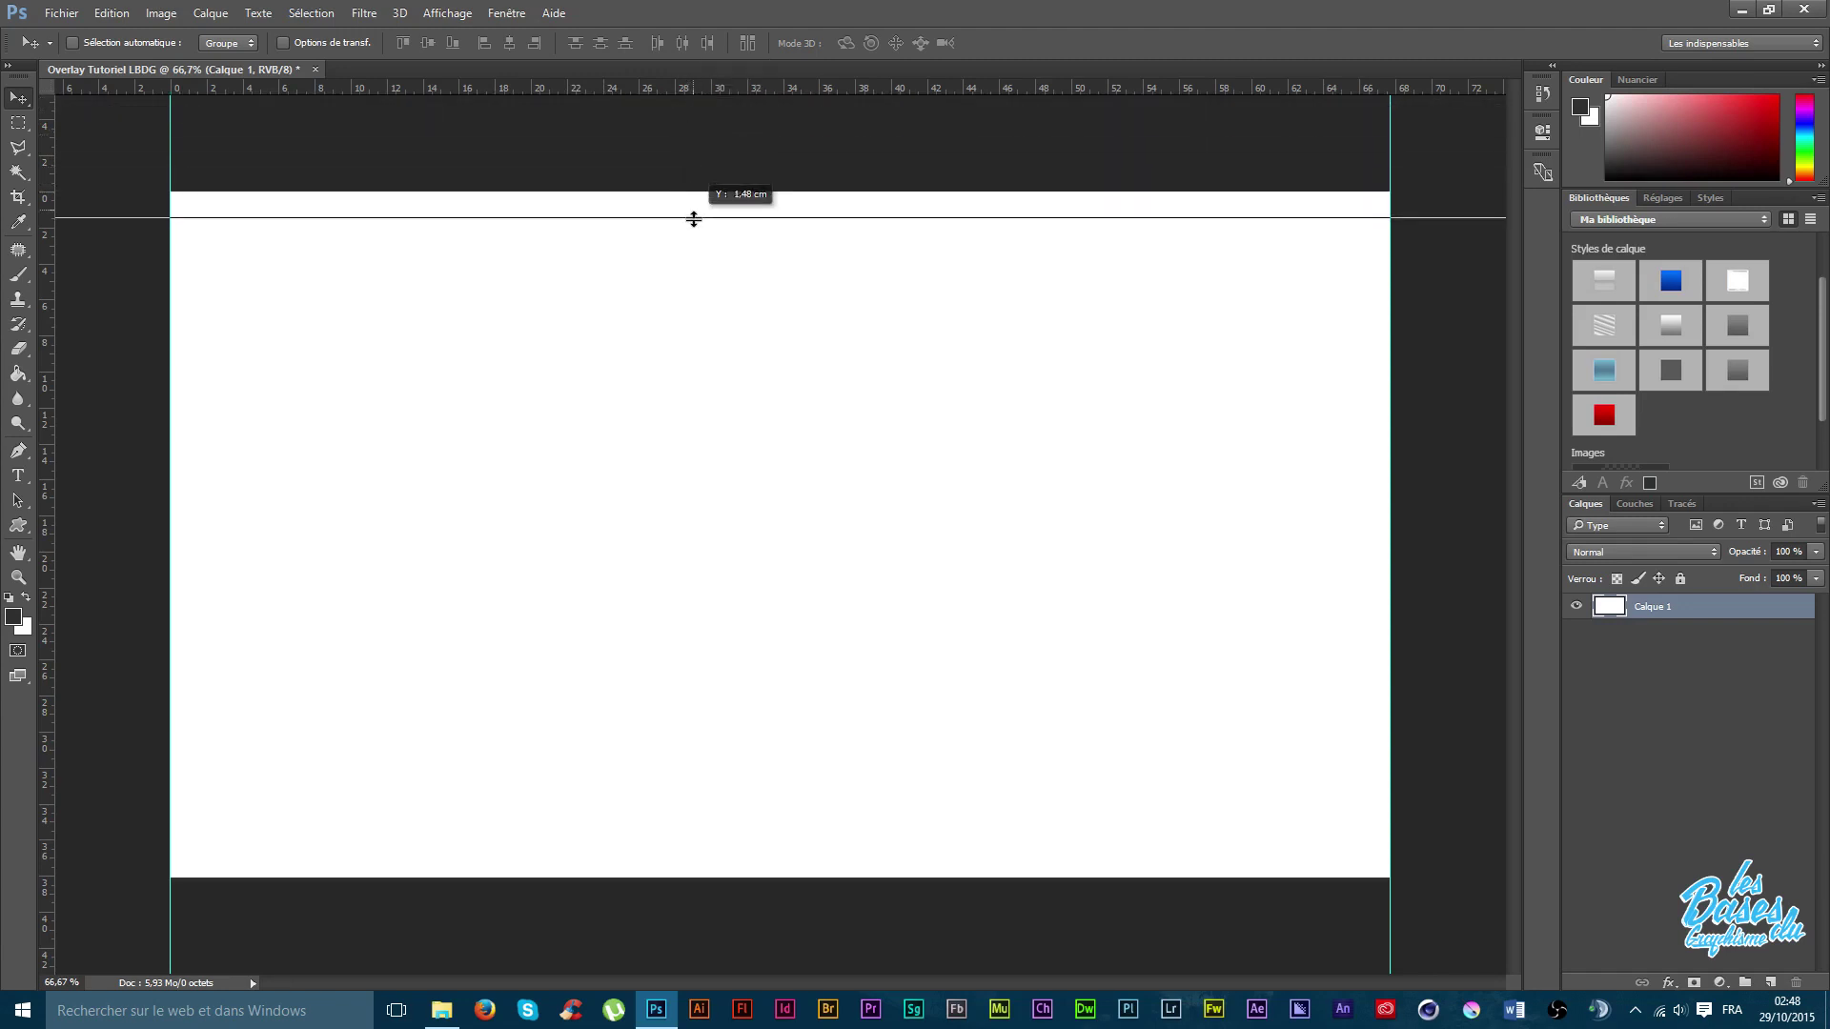
pyautogui.moveTo(695, 232); pyautogui.dragTo(696, 238)
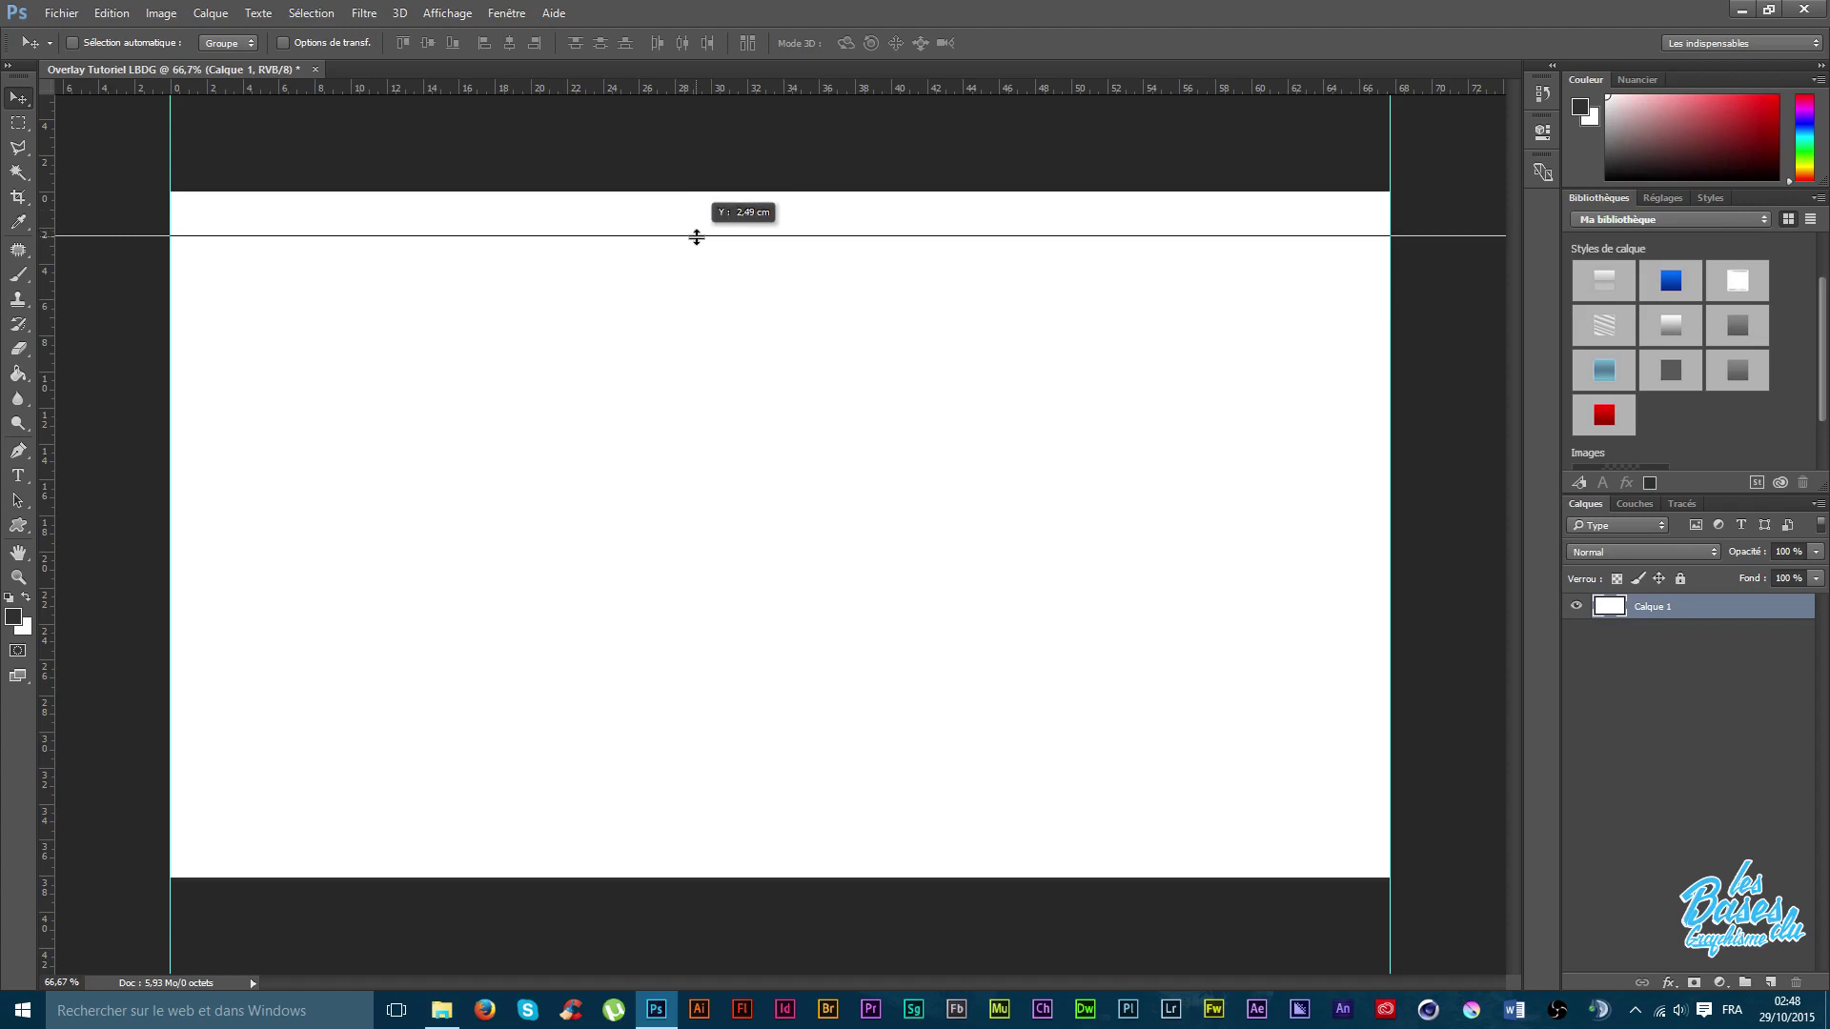
pyautogui.moveTo(695, 238); pyautogui.dragTo(696, 233)
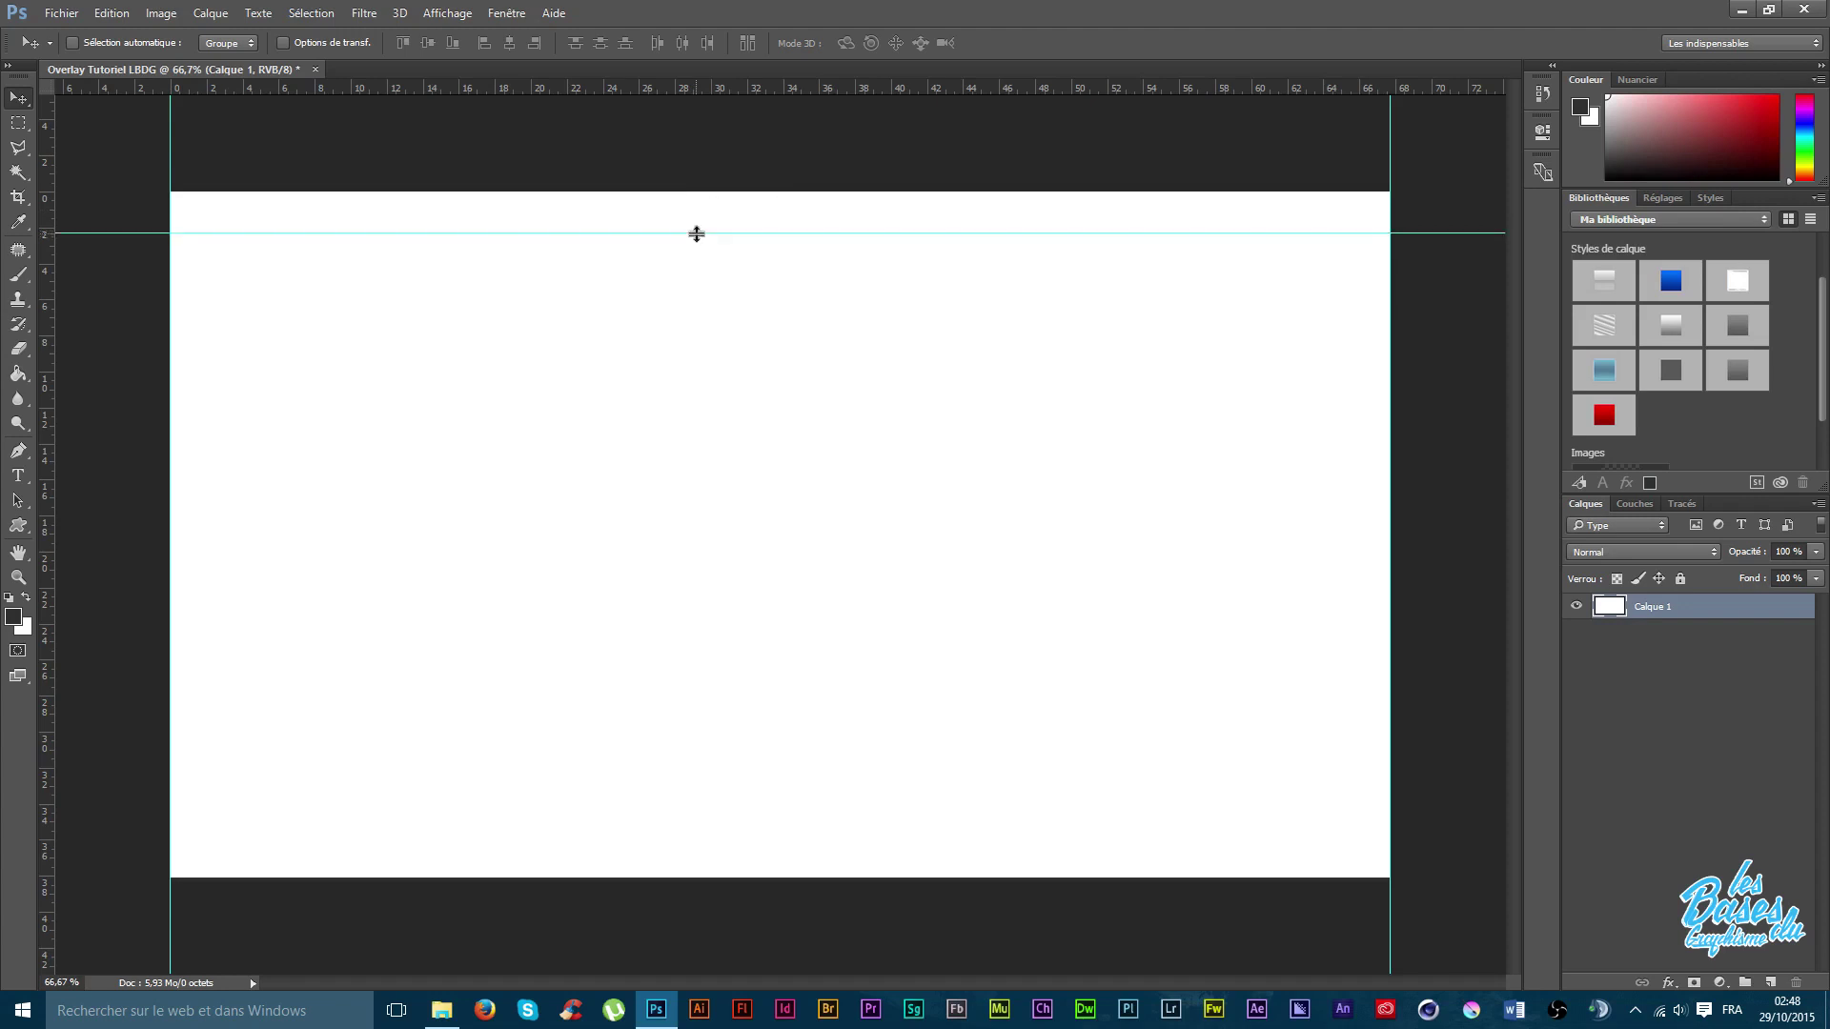
# Fill a dark grey band above the guide on new Calque 2, then delete that layer.
pyautogui.click(20, 126)
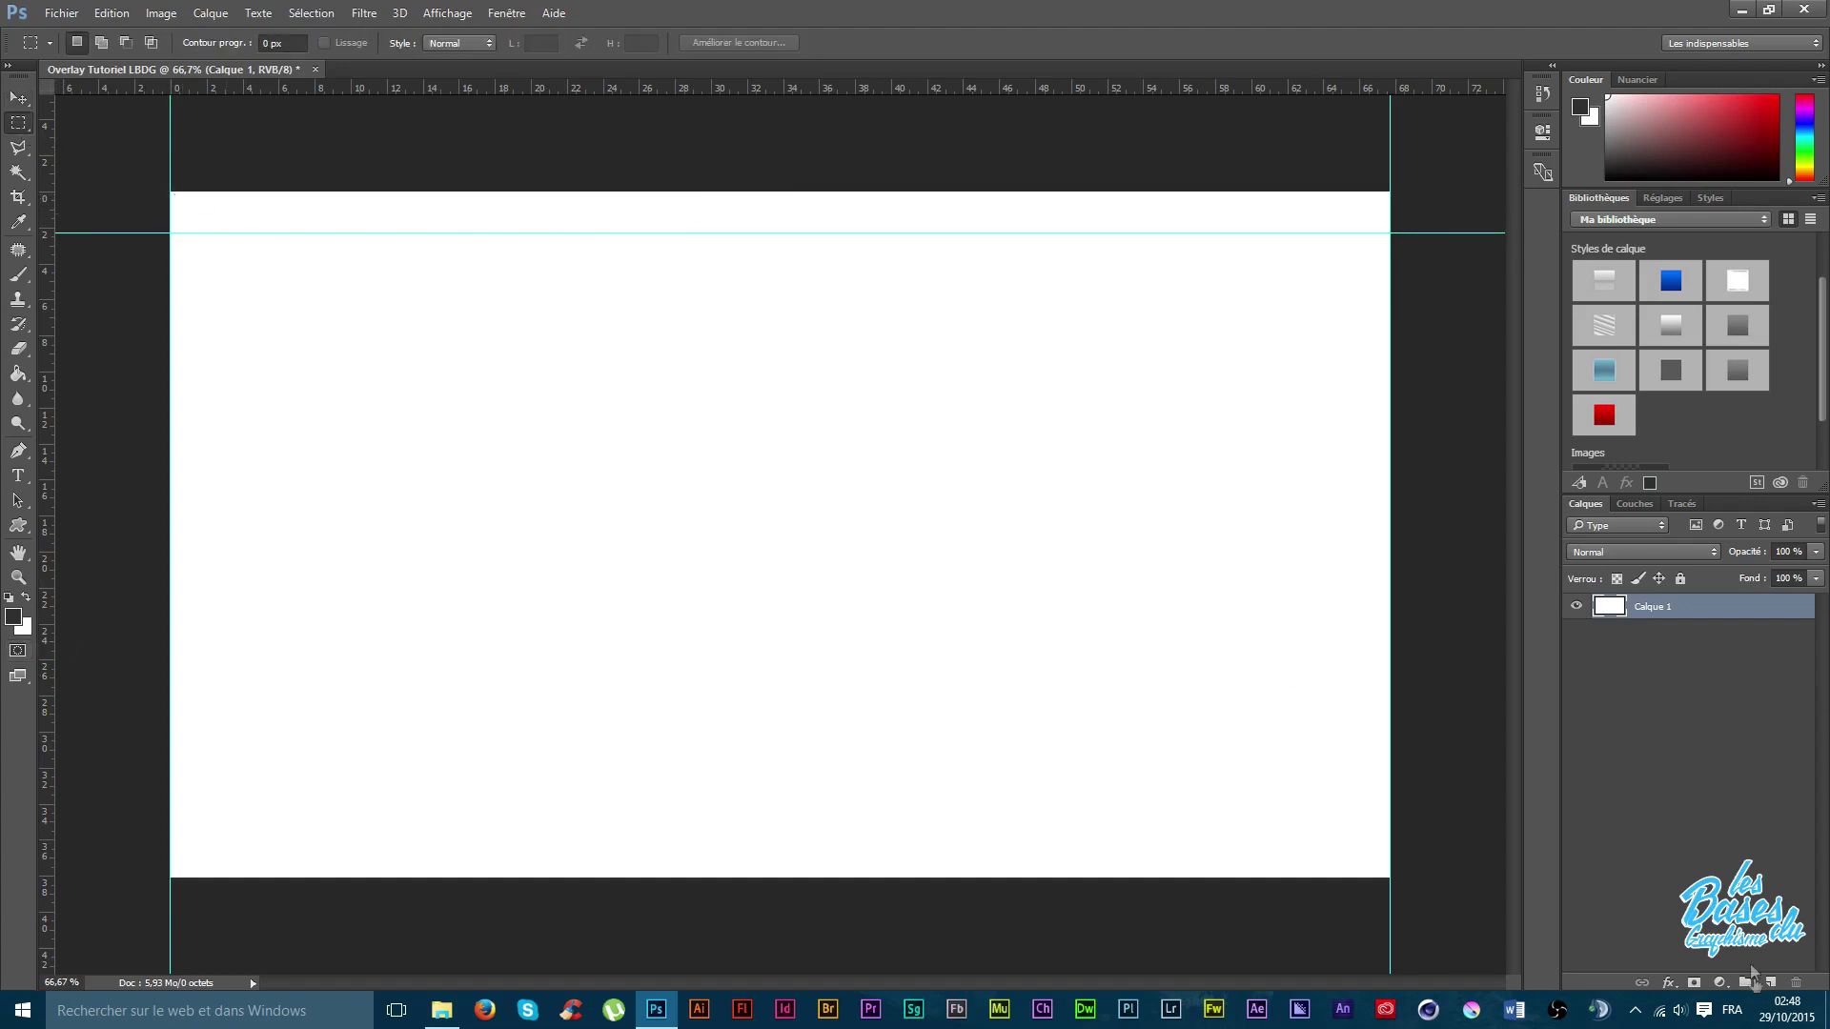
pyautogui.hotkey('ctrl', 'shift', 'alt', 'n')
pyautogui.moveTo(171, 192); pyautogui.dragTo(1457, 233)
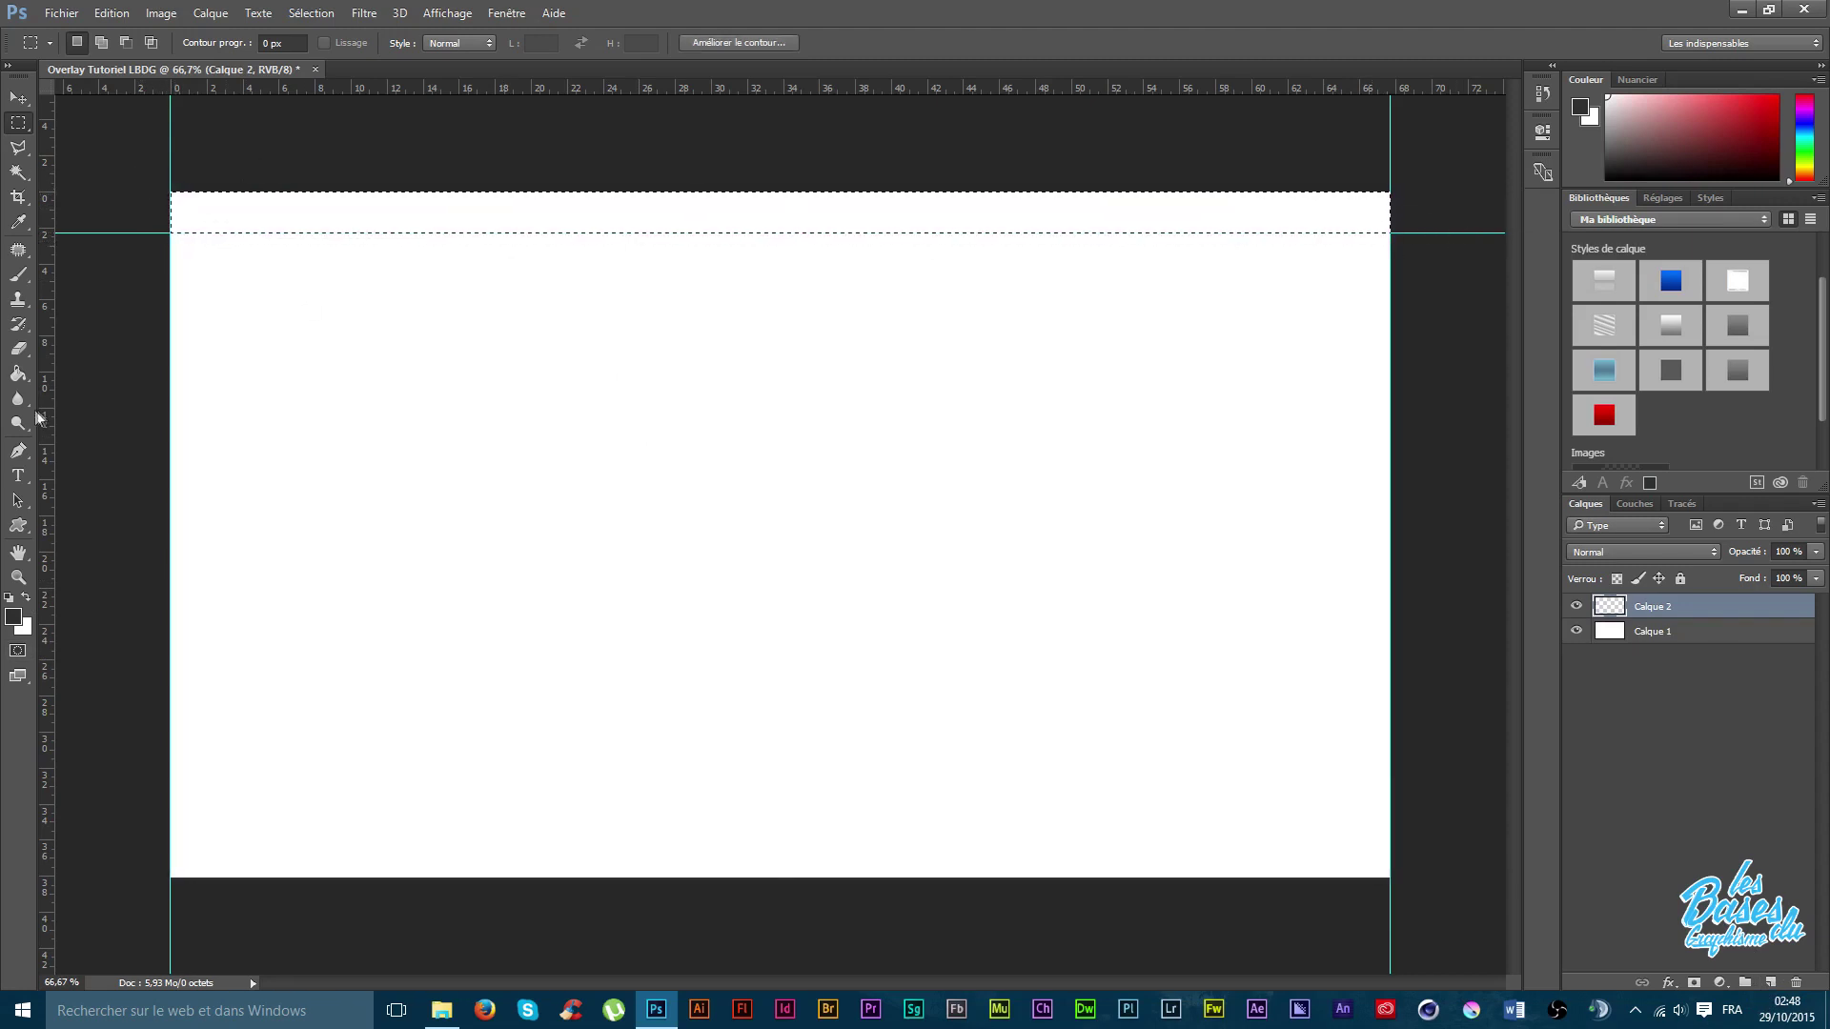
pyautogui.click(18, 374)
pyautogui.click(405, 210)
pyautogui.click(18, 122)
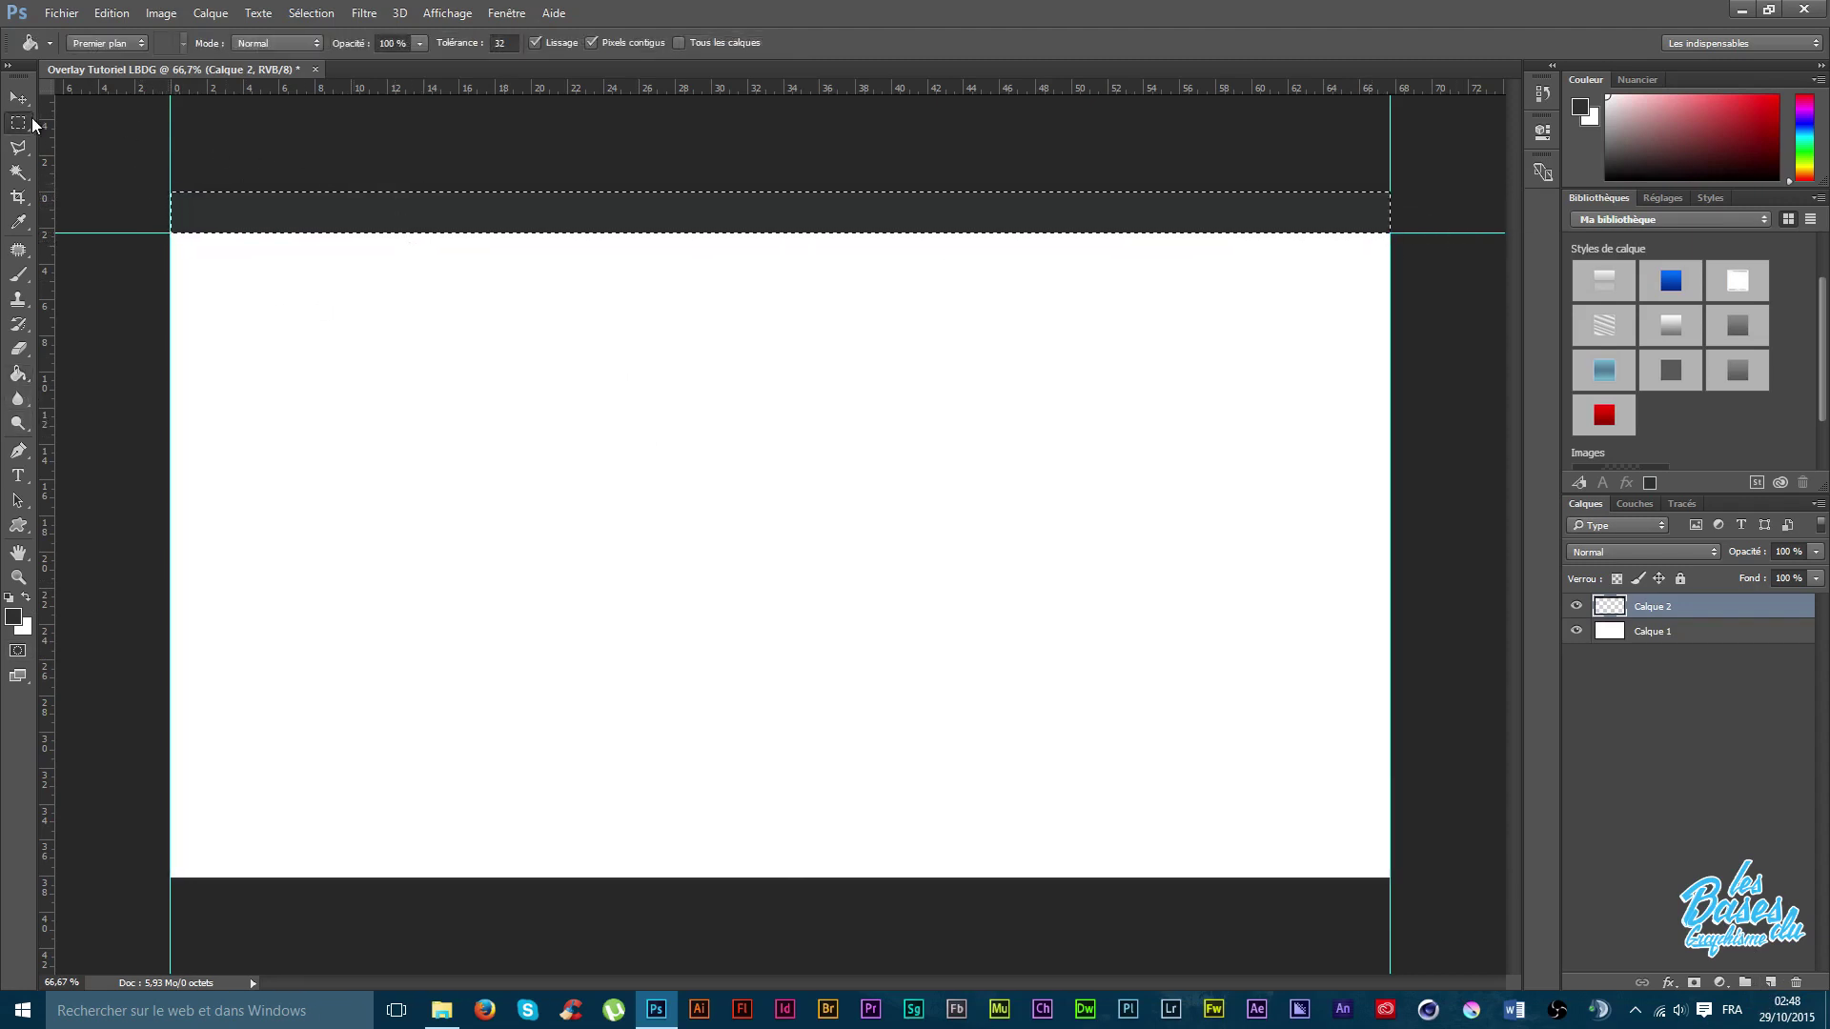
pyautogui.hotkey('ctrl', 'd')
pyautogui.click(21, 98)
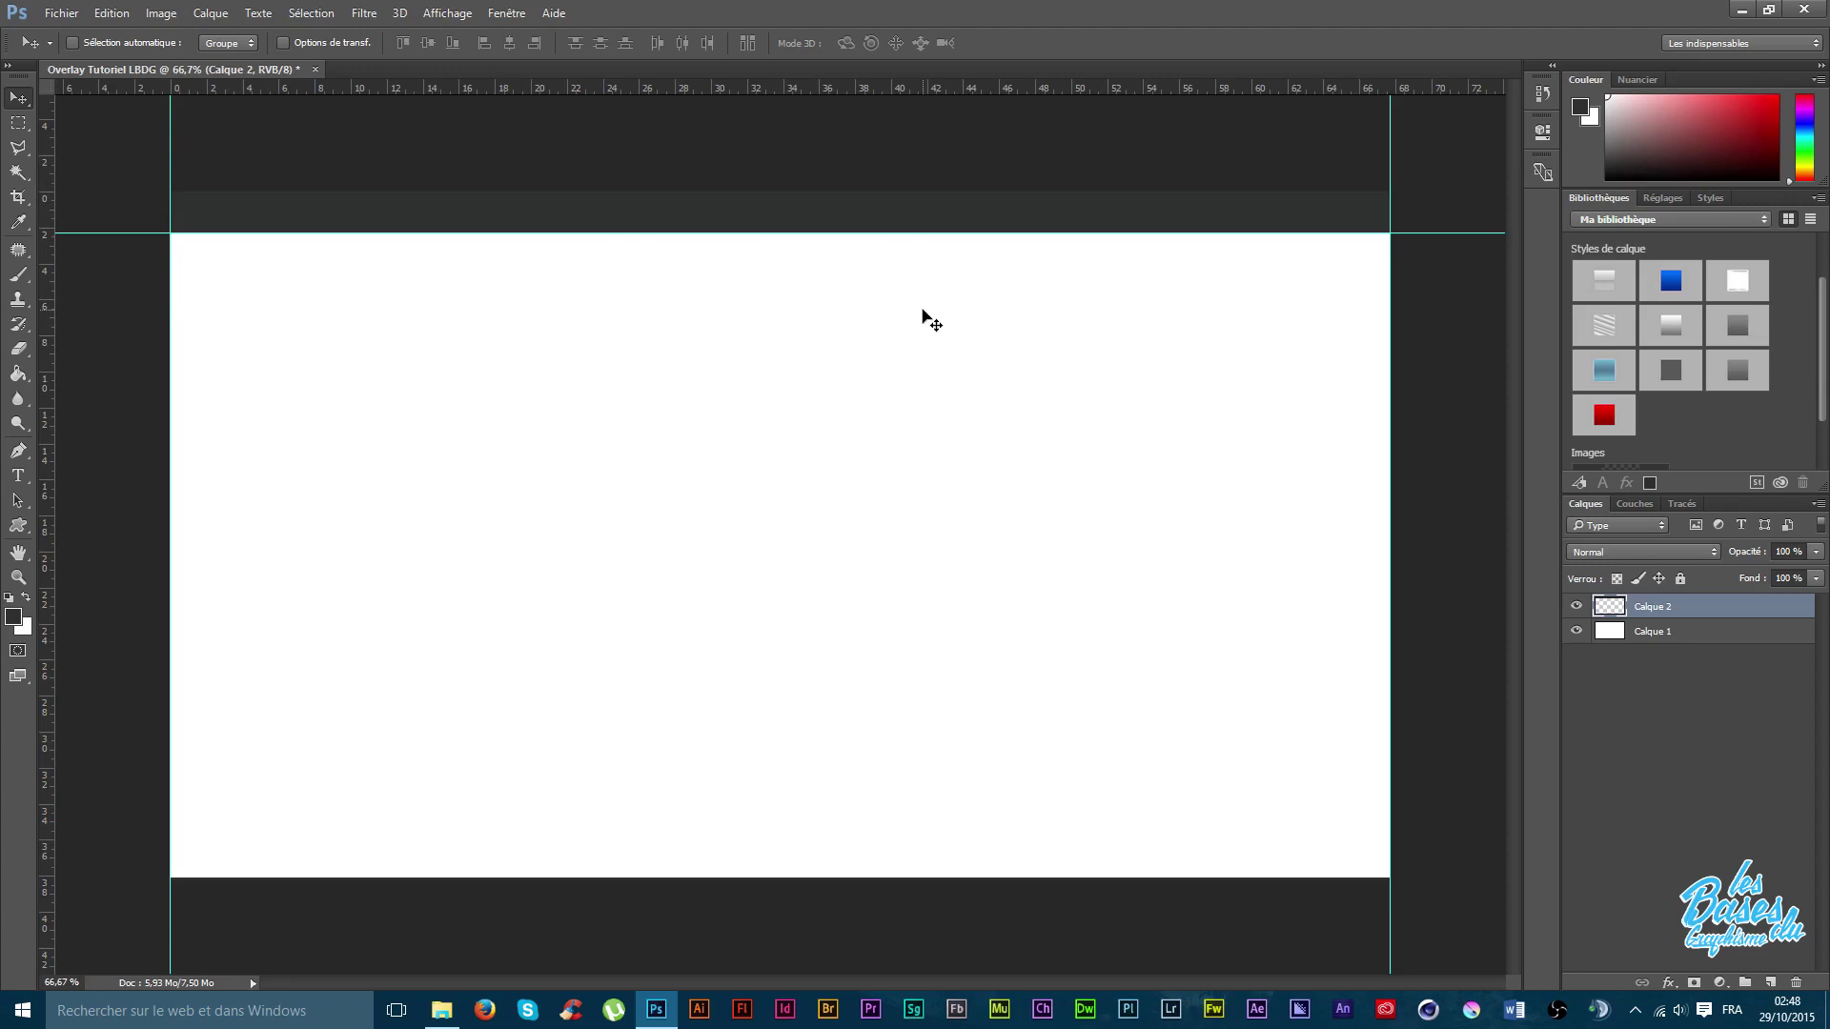
pyautogui.press('Delete')
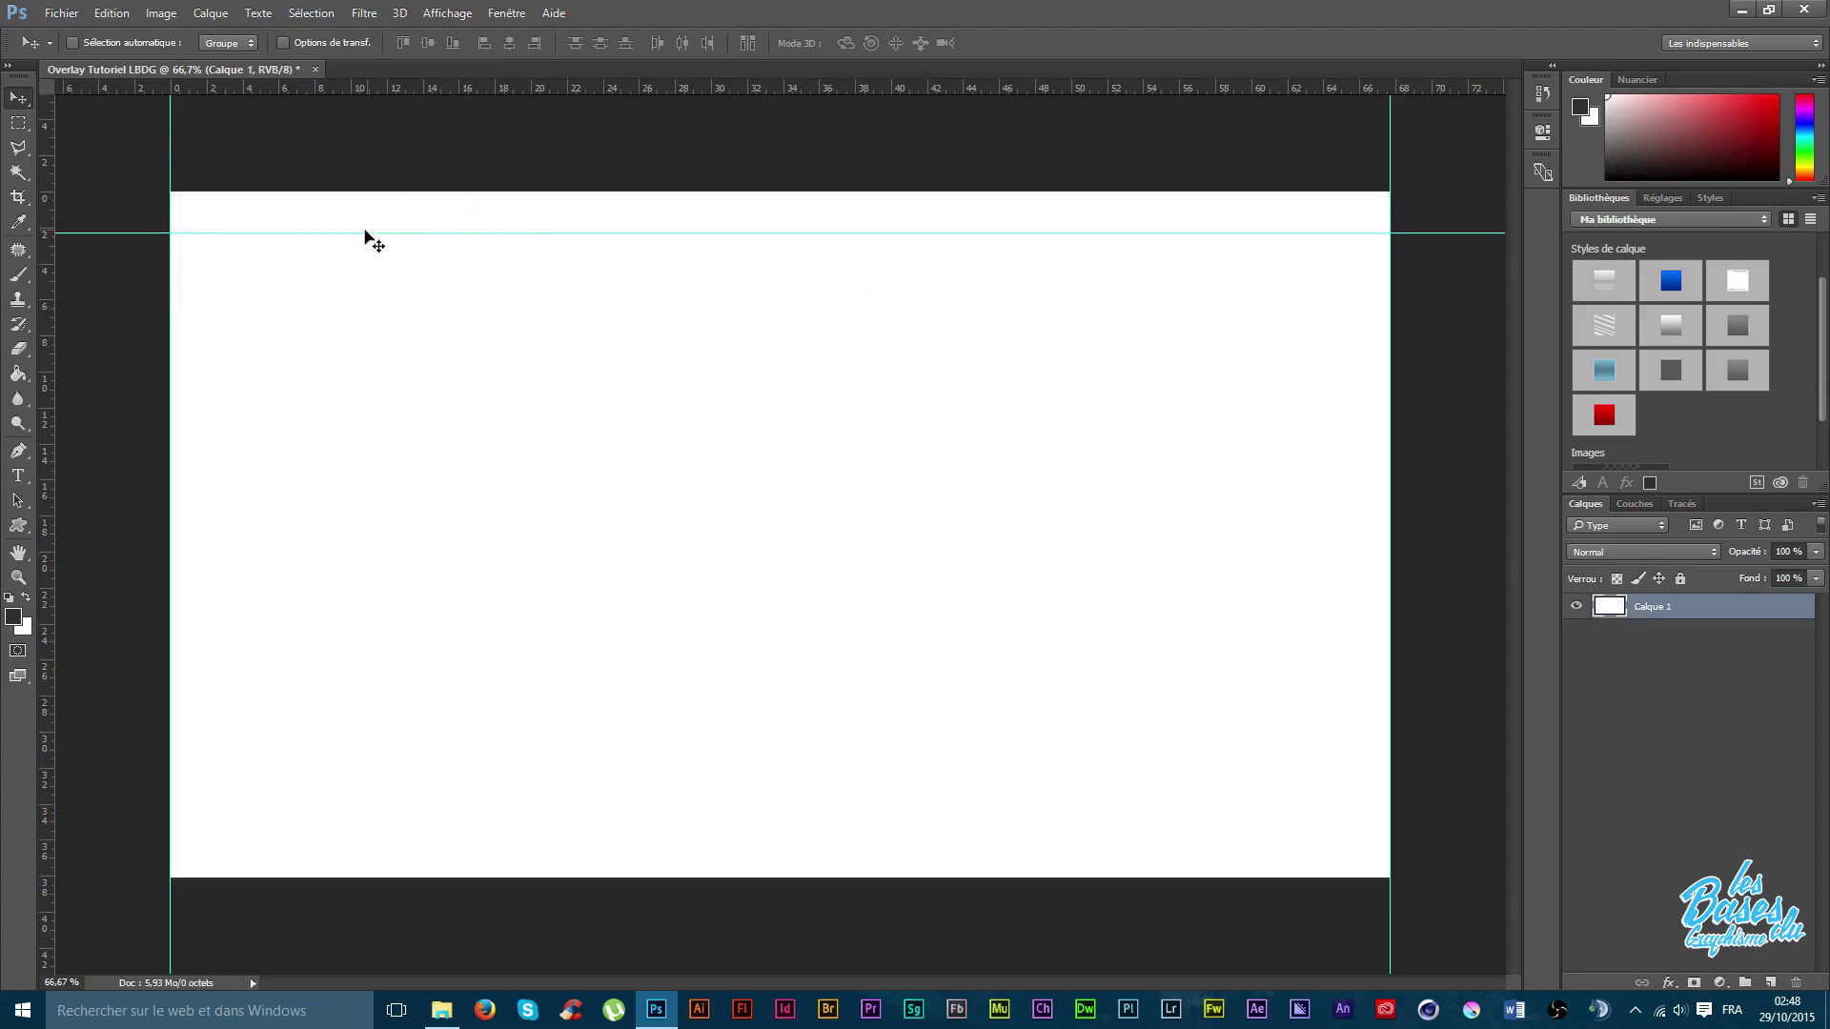
# Remove the top and edge guides, then add vertical and horizontal guides crossing the canvas centre.
pyautogui.moveTo(347, 234); pyautogui.dragTo(447, 76)
pyautogui.moveTo(171, 191); pyautogui.dragTo(48, 148)
pyautogui.moveTo(1390, 169)
pyautogui.mouseDown()
pyautogui.moveTo(38, 274)
pyautogui.moveTo(777, 283)
pyautogui.mouseUp()
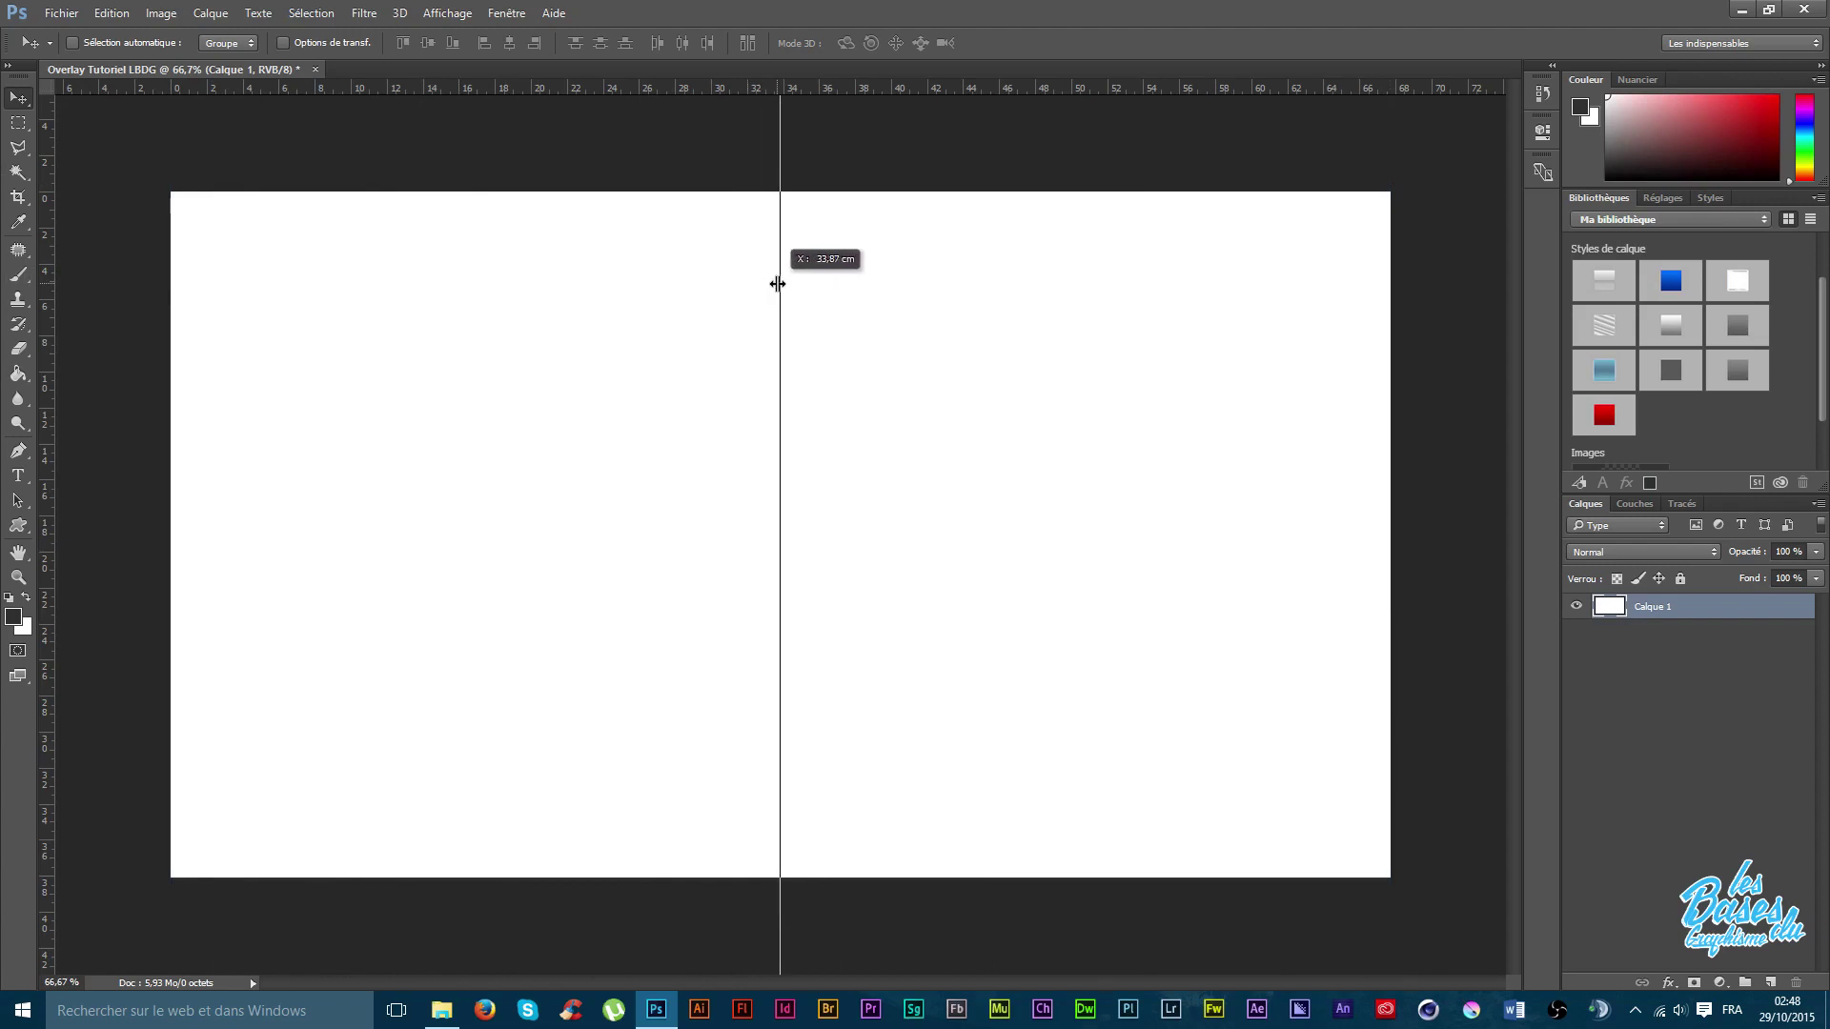
pyautogui.moveTo(777, 283); pyautogui.dragTo(779, 283)
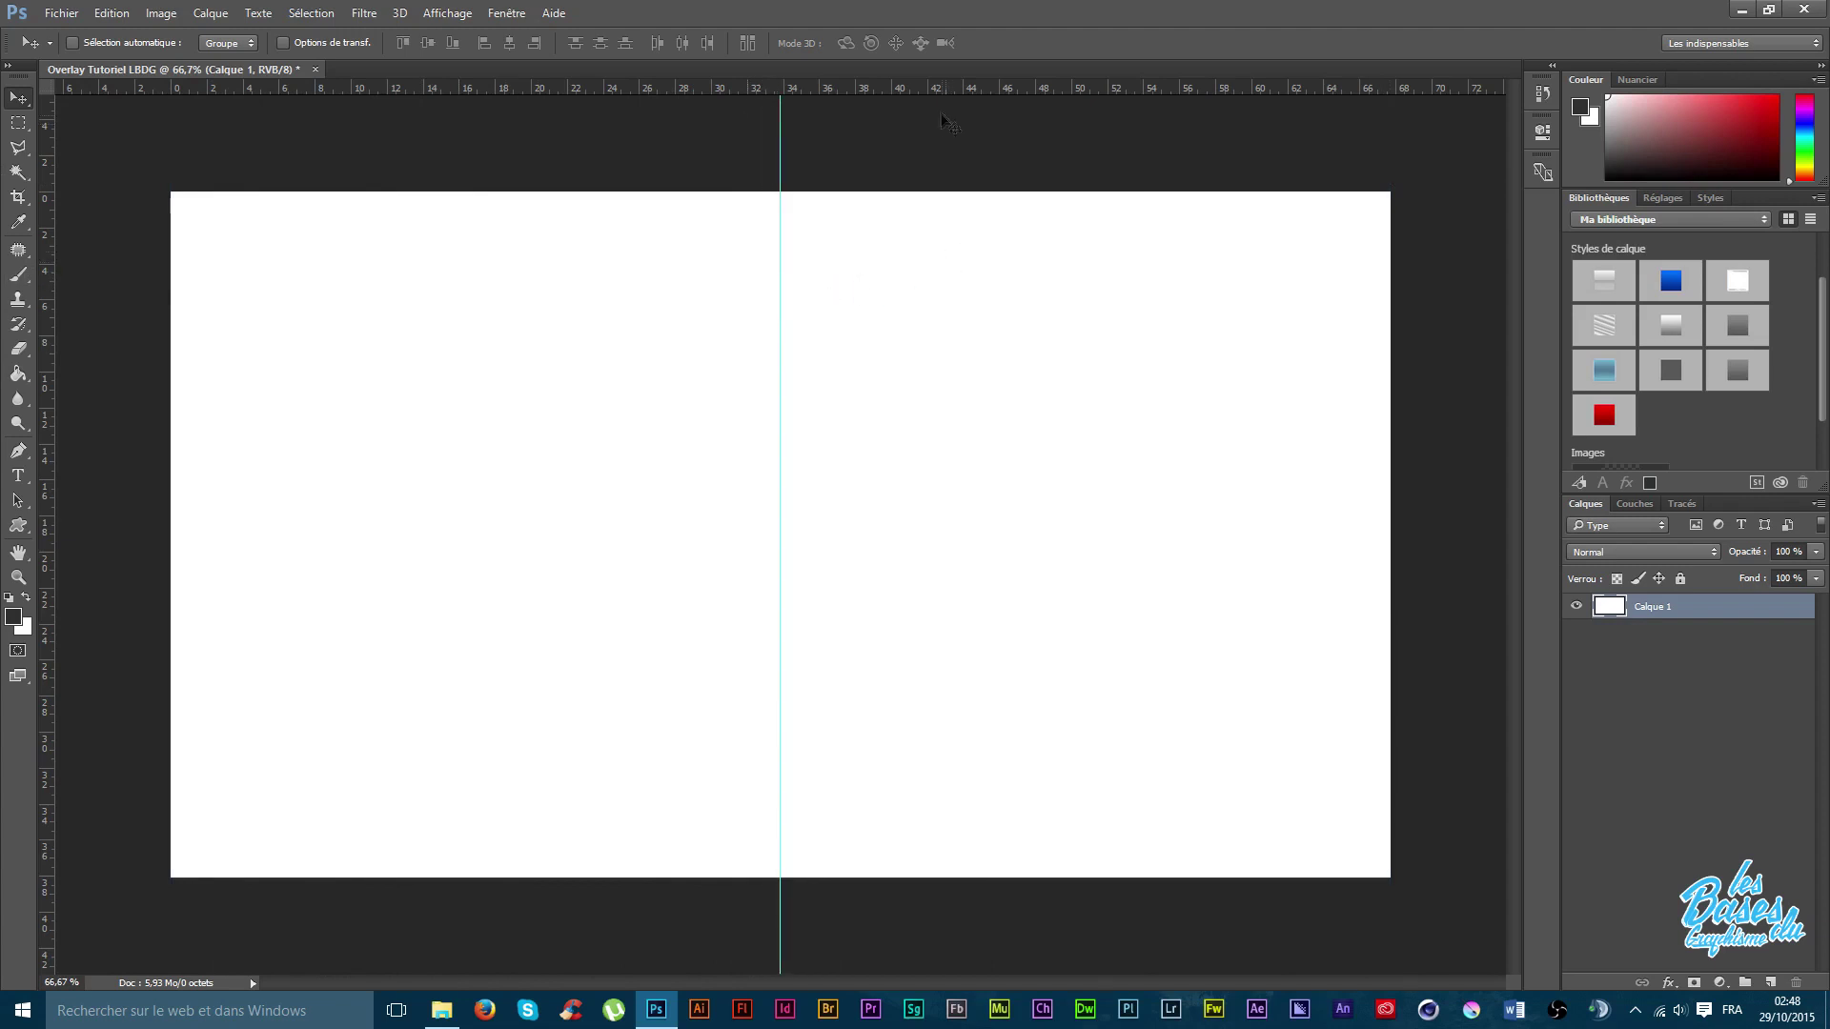
pyautogui.moveTo(948, 92); pyautogui.dragTo(945, 533)
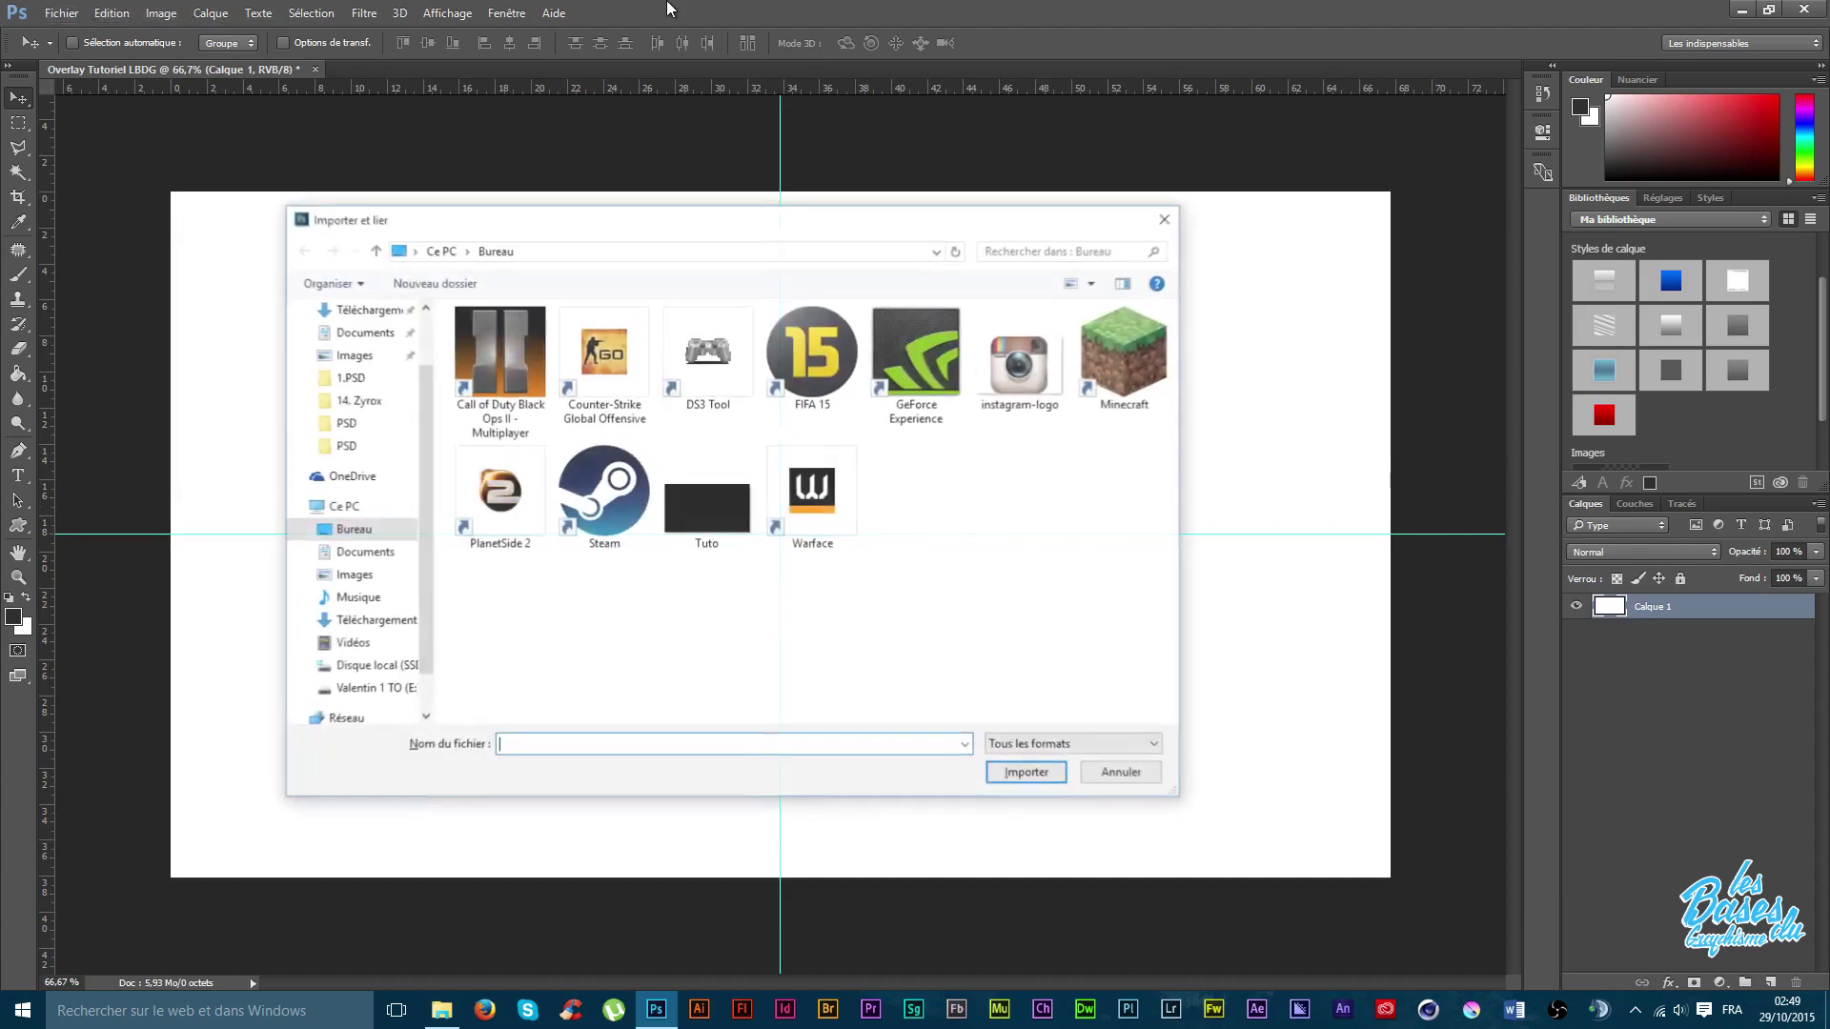
# Place instagram-logo, shrink it onto the centre guide crossing, hide guides, and select all.
pyautogui.doubleClick(1019, 371)
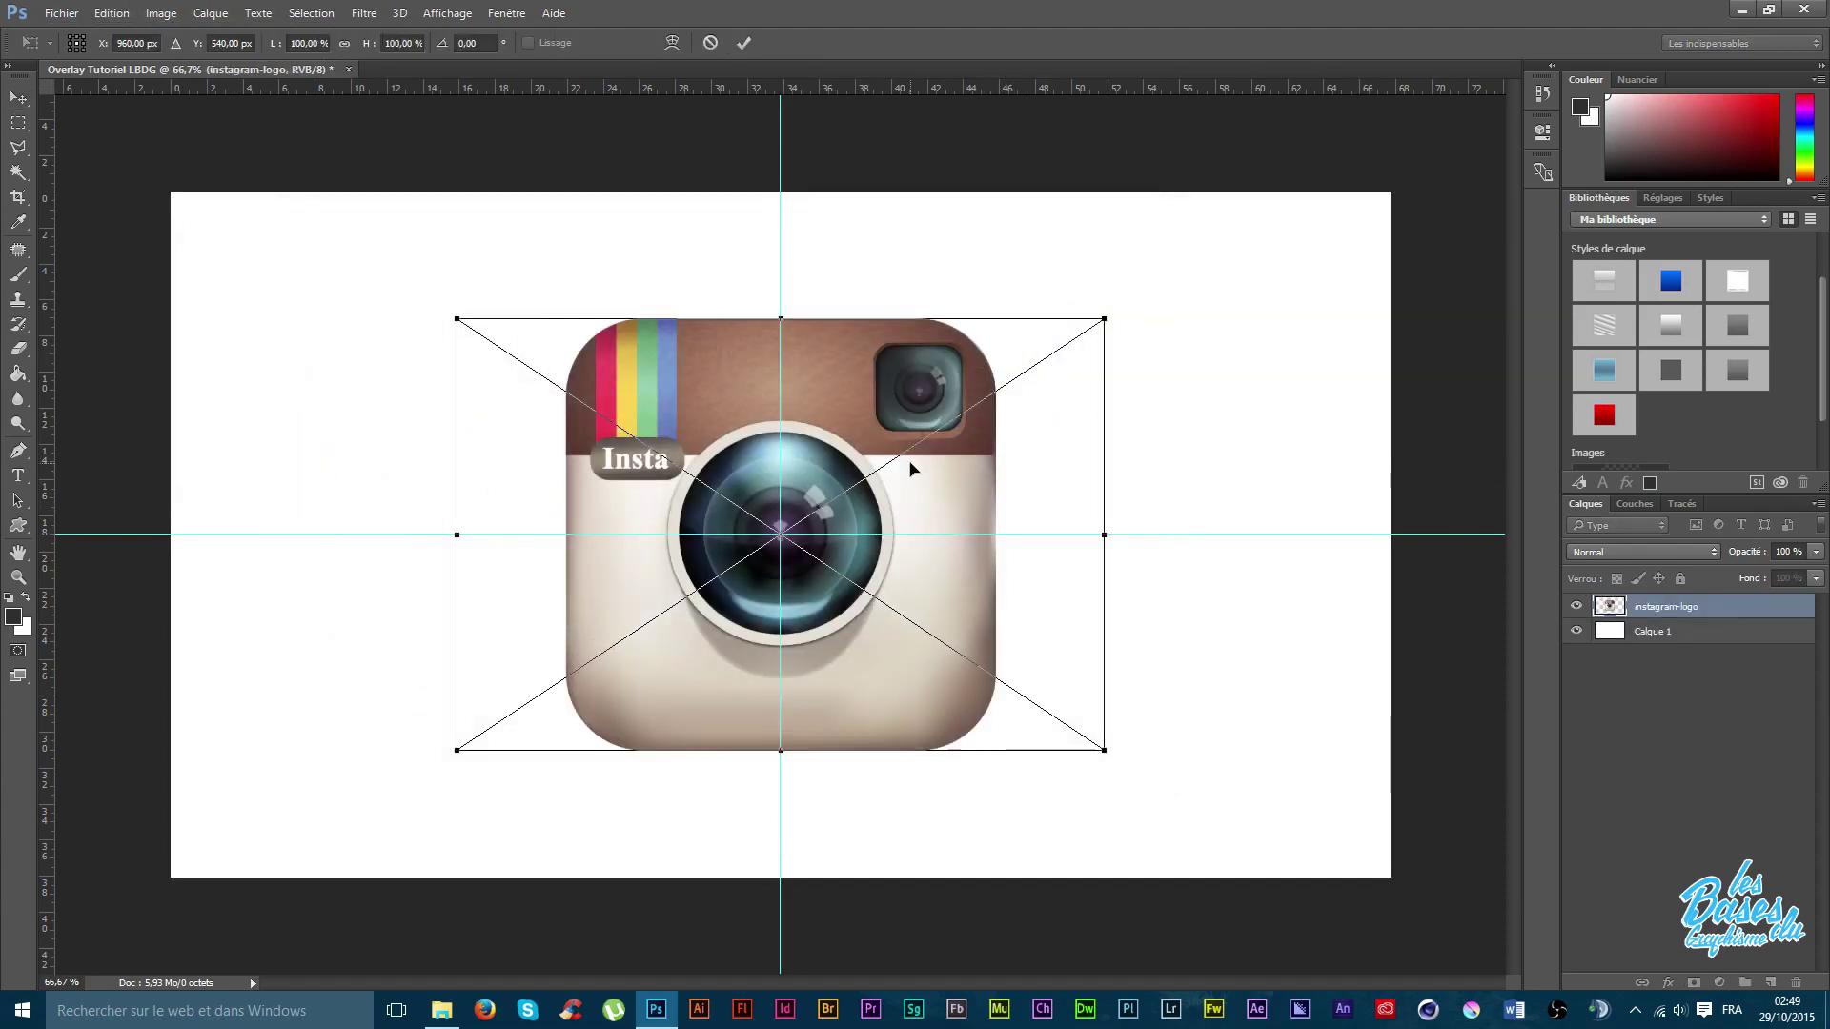
pyautogui.moveTo(455, 752); pyautogui.dragTo(846, 531)
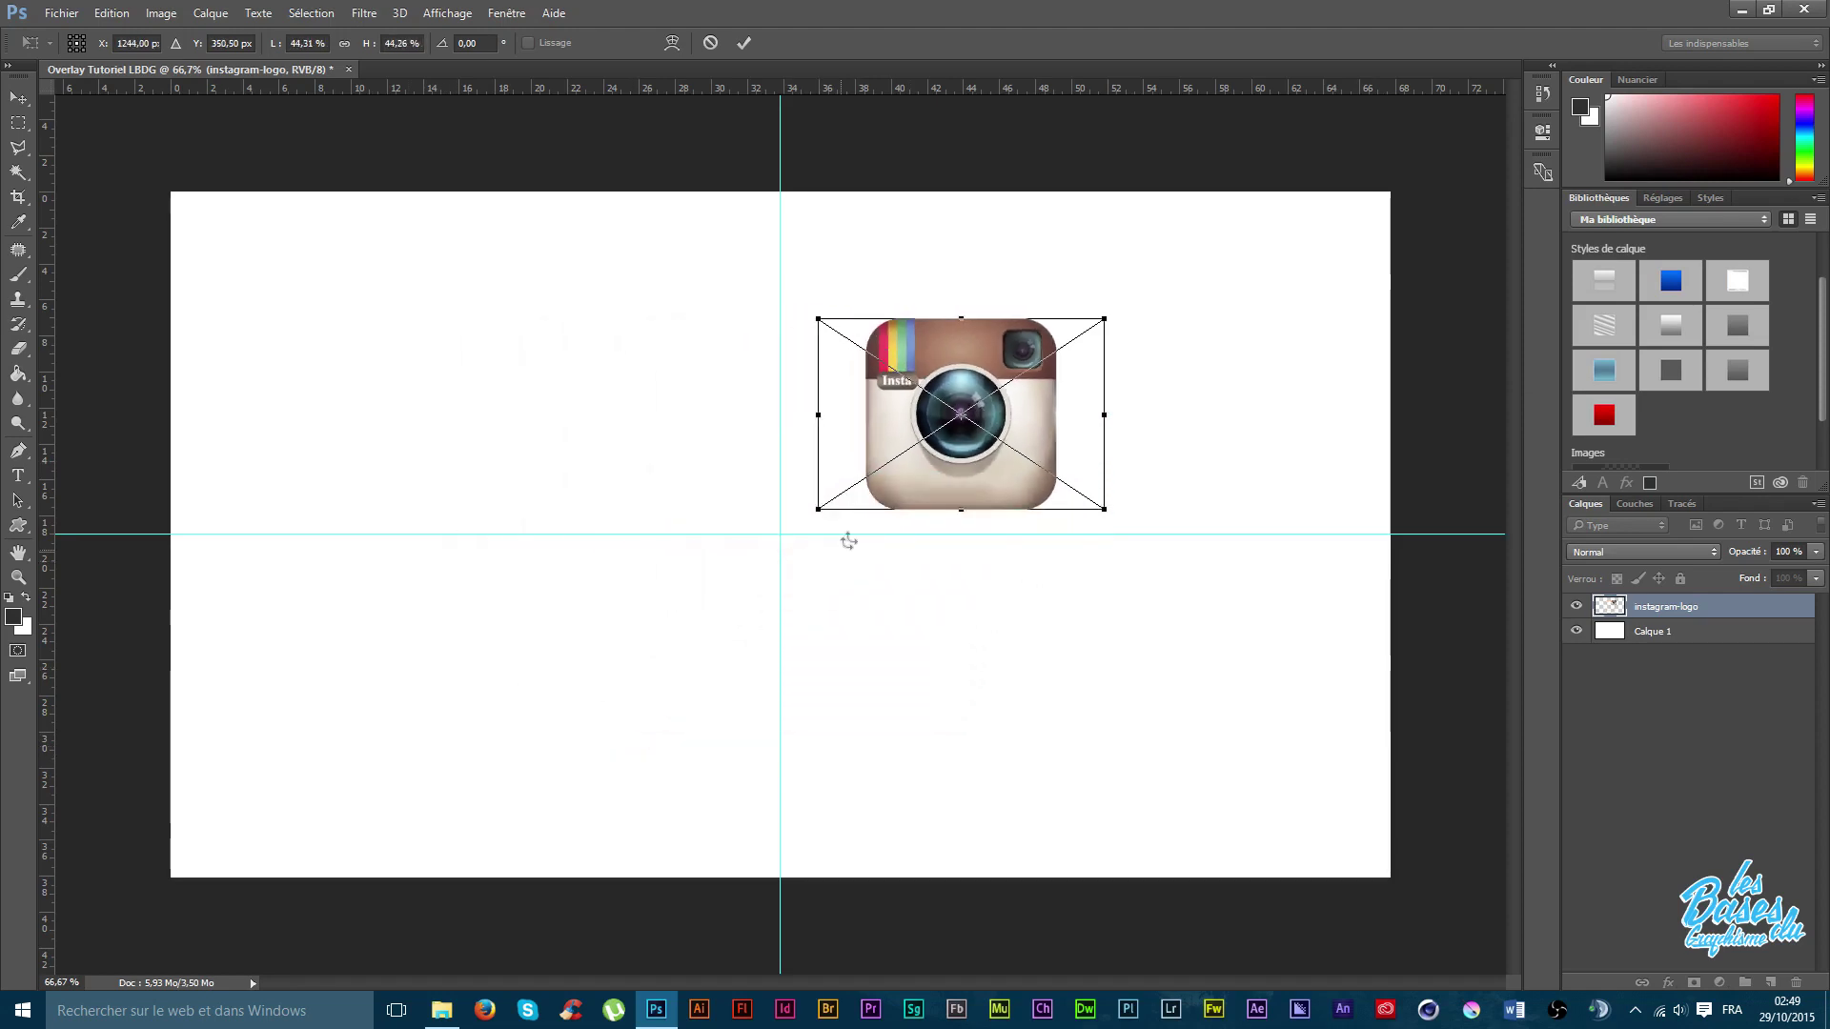
pyautogui.moveTo(844, 392); pyautogui.dragTo(716, 514)
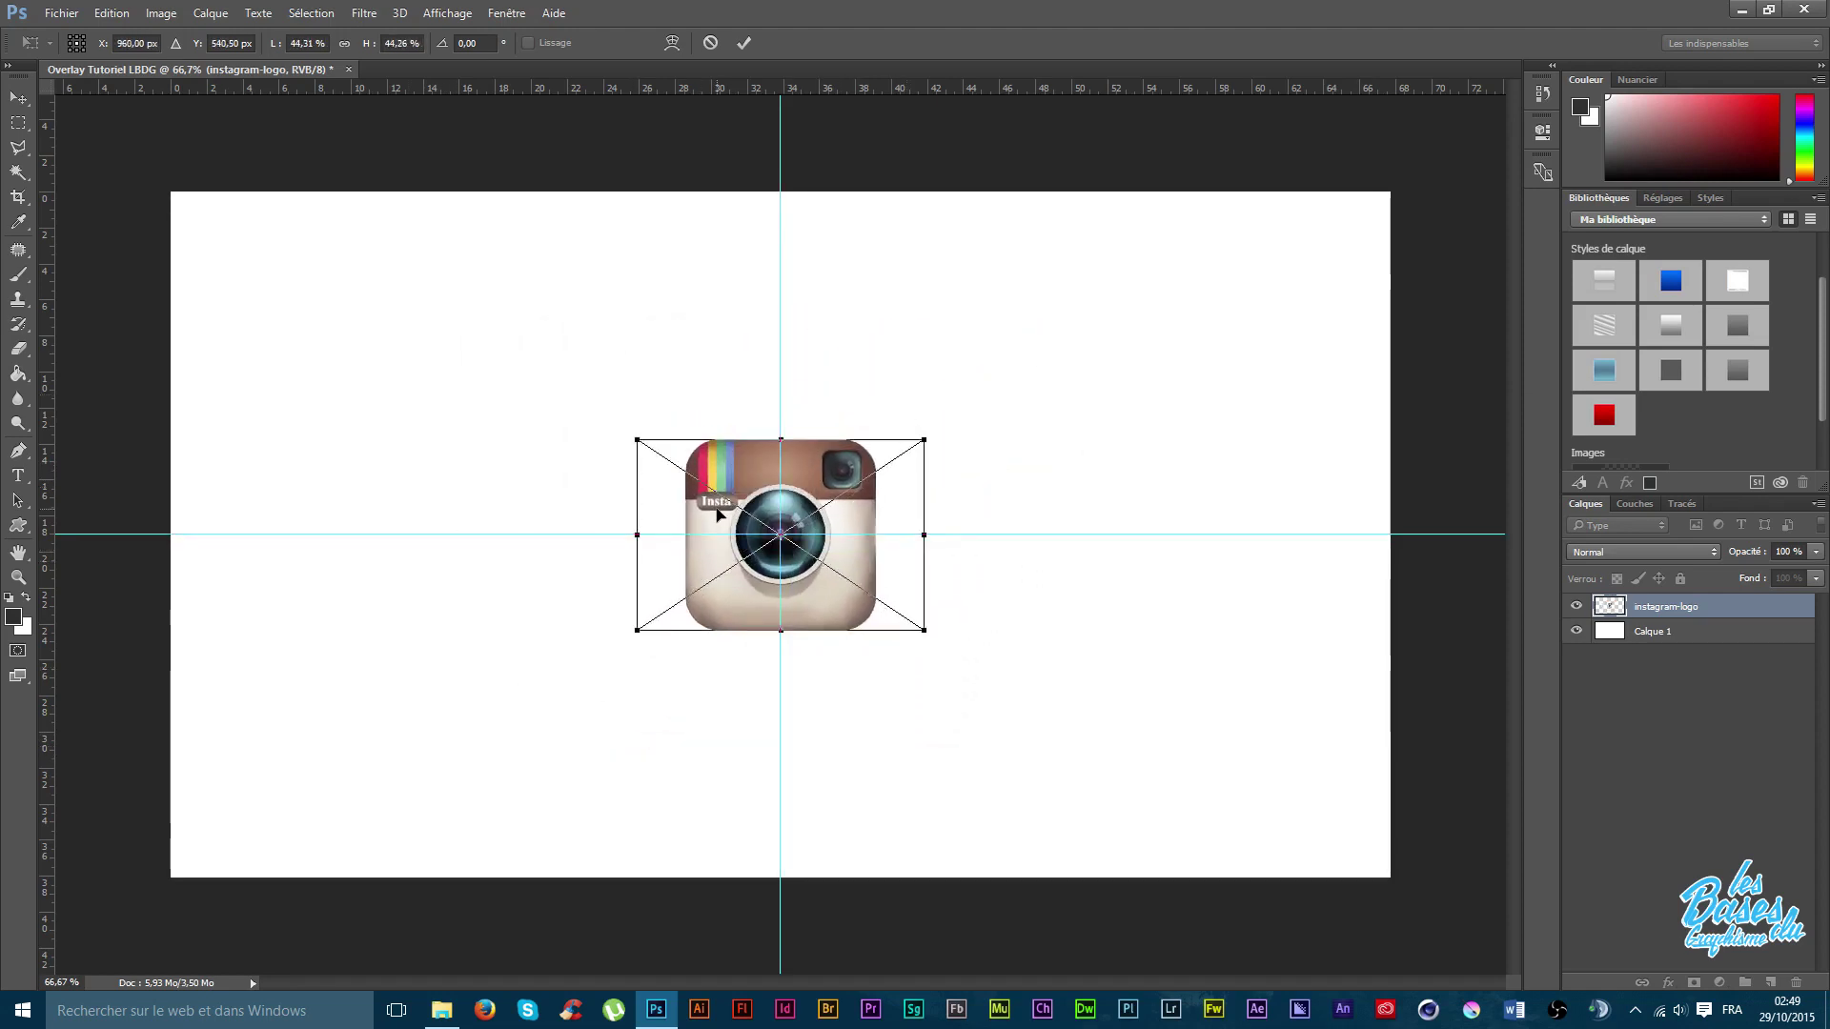
pyautogui.press('Return')
pyautogui.hotkey('ctrl', 'h')
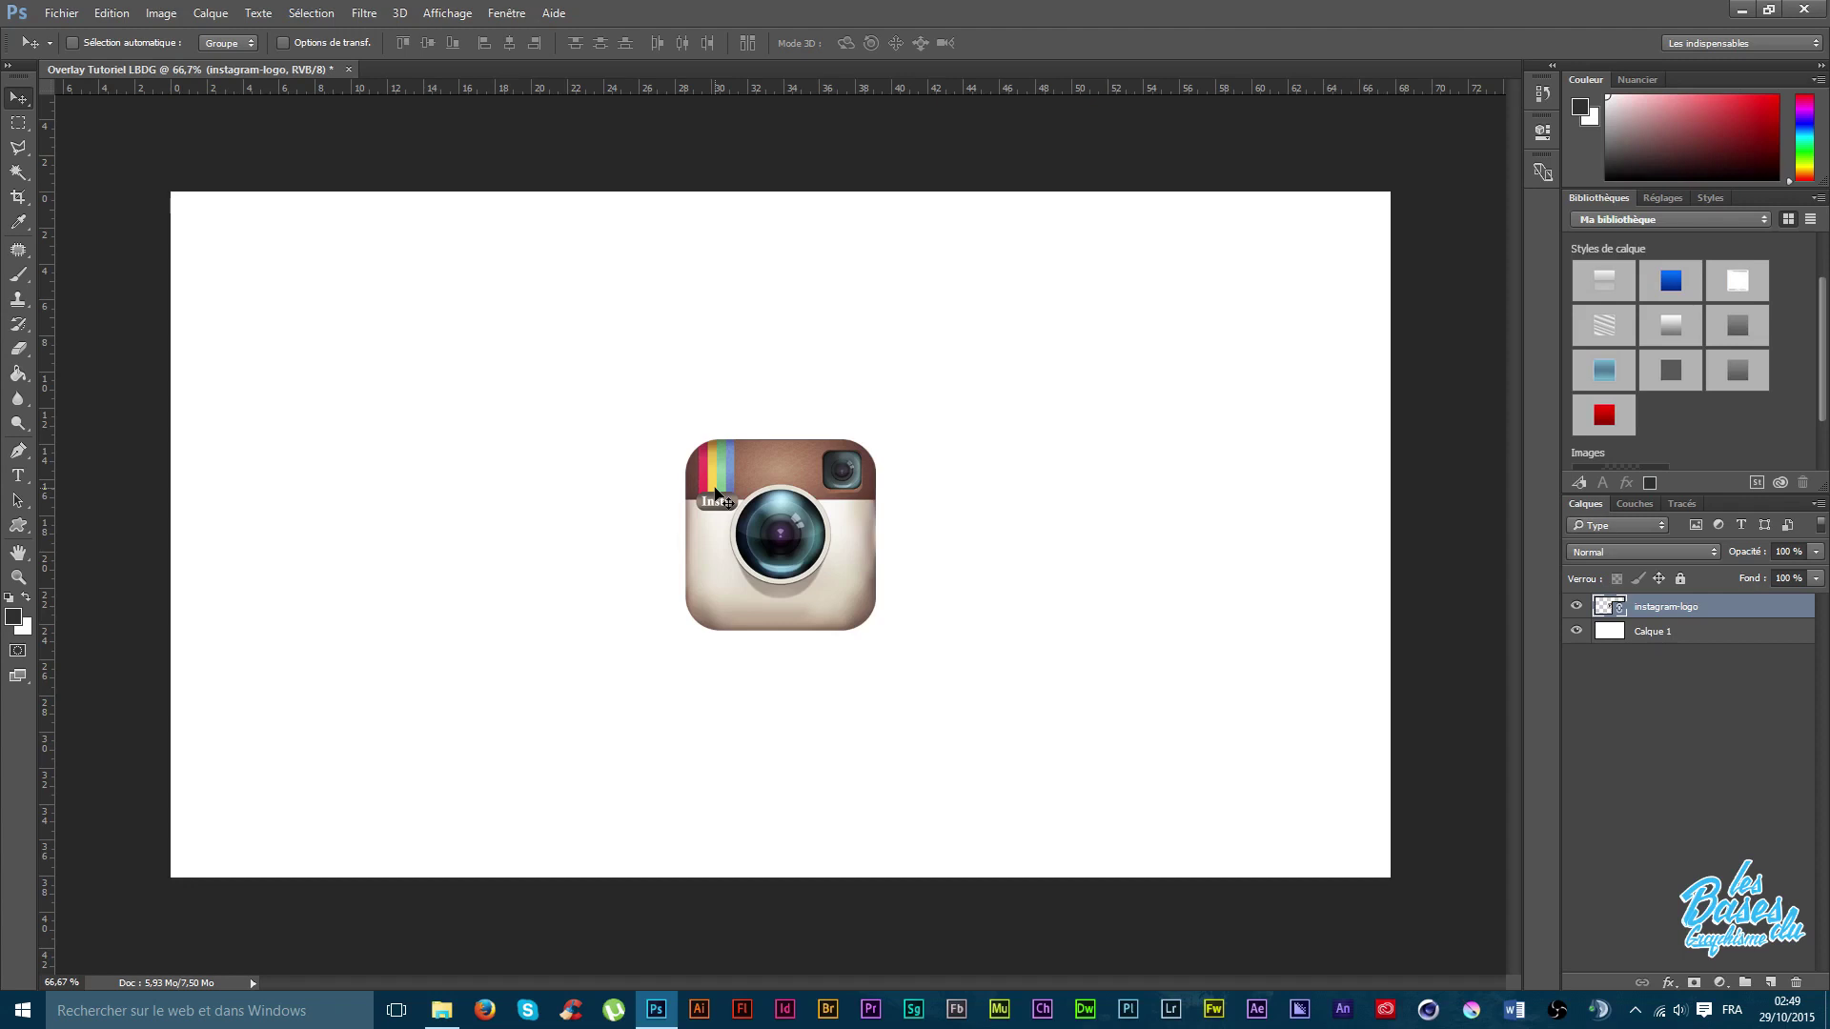
pyautogui.hotkey('ctrl', 'a')
# Select the whole canvas, then clear the selection.
pyautogui.hotkey('ctrl', 'd')
pyautogui.hotkey('ctrl', 'a')
pyautogui.hotkey('ctrl', 'd')
# Zoom in closely on the logo's rainbow stripes and inspect their top edge.
pyautogui.scroll(1, 796, 536)
pyautogui.scroll(1, 797, 536)
pyautogui.scroll(1, 797, 535)
pyautogui.scroll(1, 796, 535)
pyautogui.scroll(1, 797, 536)
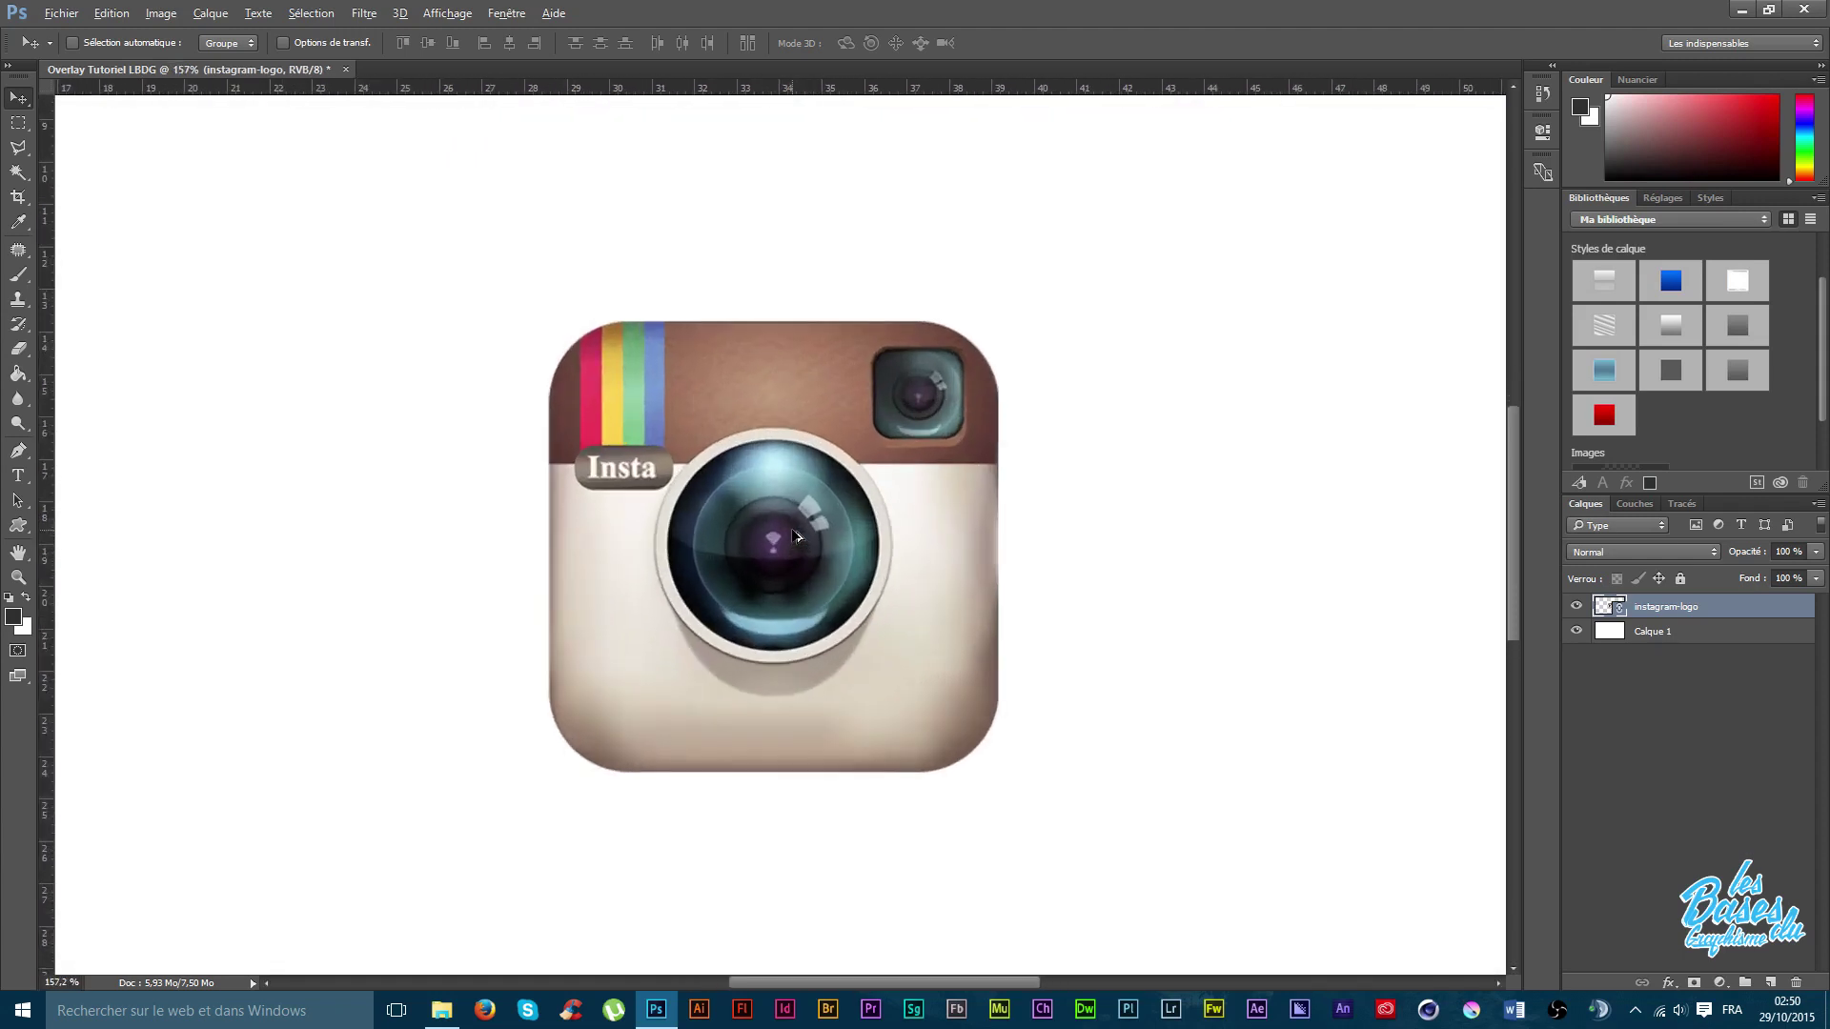
pyautogui.scroll(1, 796, 536)
pyautogui.scroll(1, 796, 536)
pyautogui.scroll(1, 796, 535)
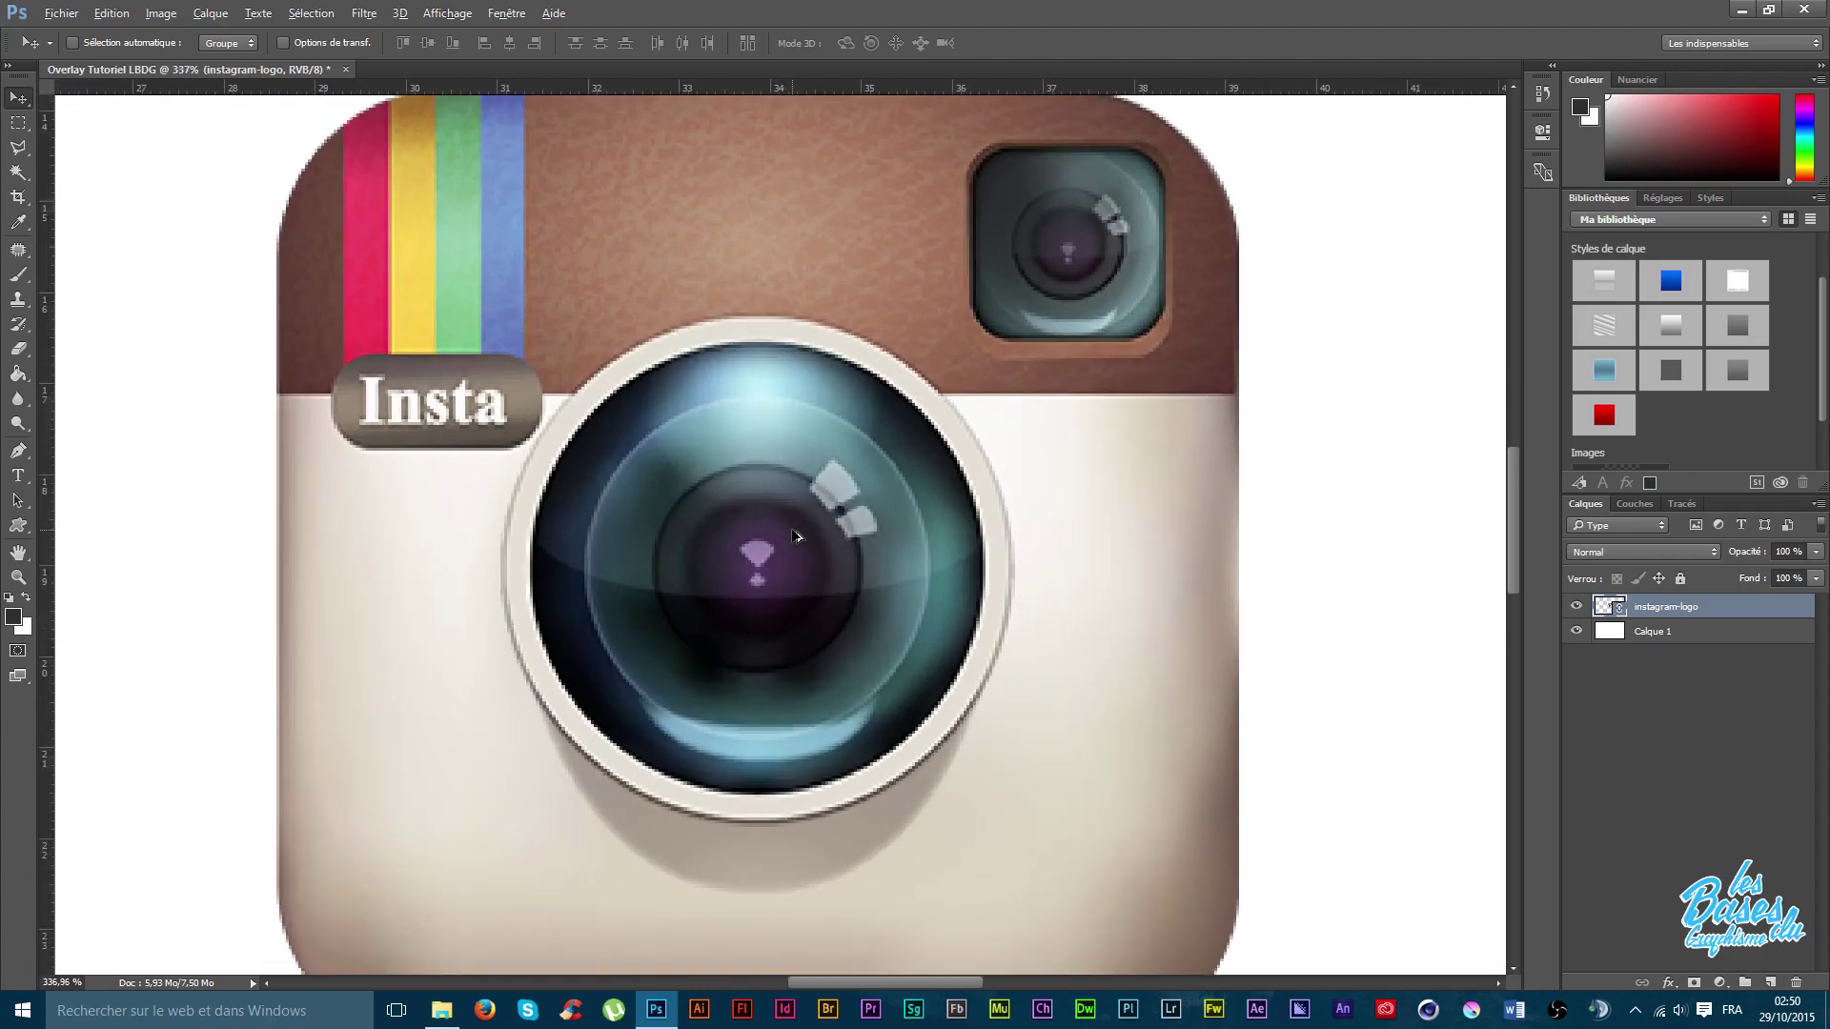
pyautogui.scroll(1, 796, 535)
pyautogui.scroll(-3, 796, 536)
pyautogui.scroll(2, 359, 277)
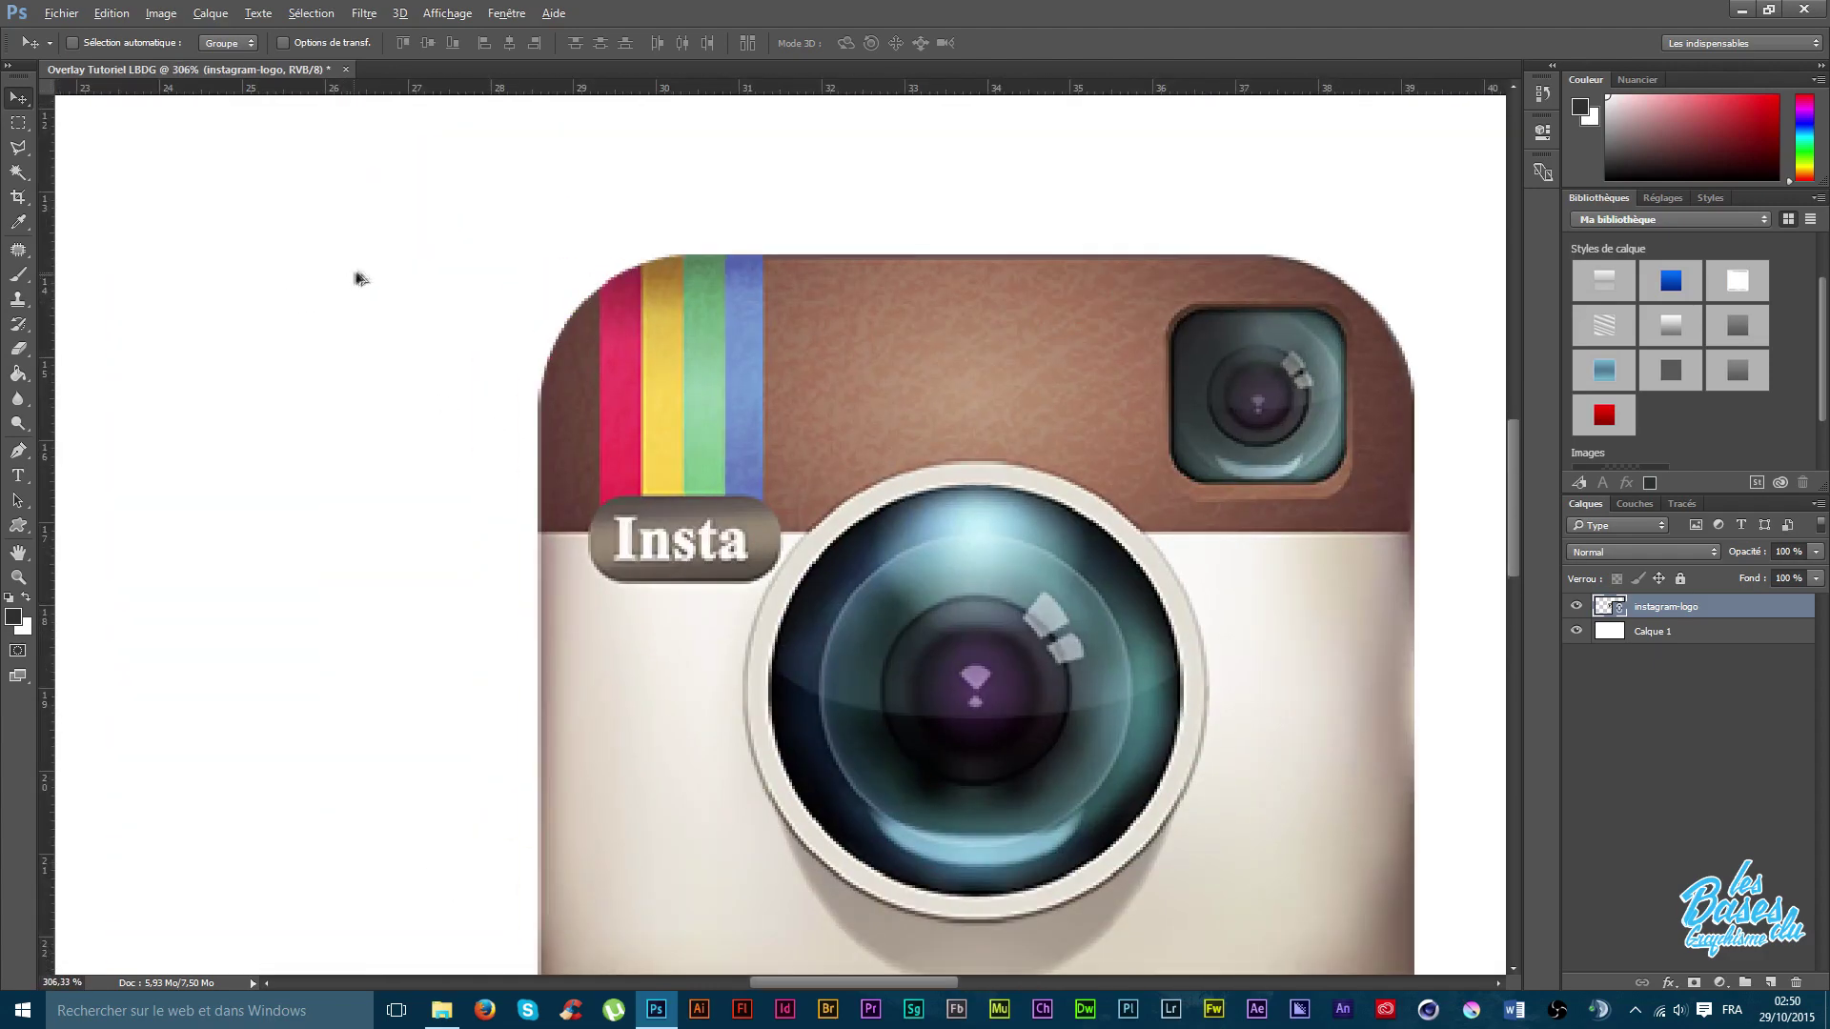
pyautogui.scroll(3, 727, 192)
pyautogui.scroll(3, 739, 194)
pyautogui.scroll(2, 546, 631)
pyautogui.scroll(2, 547, 735)
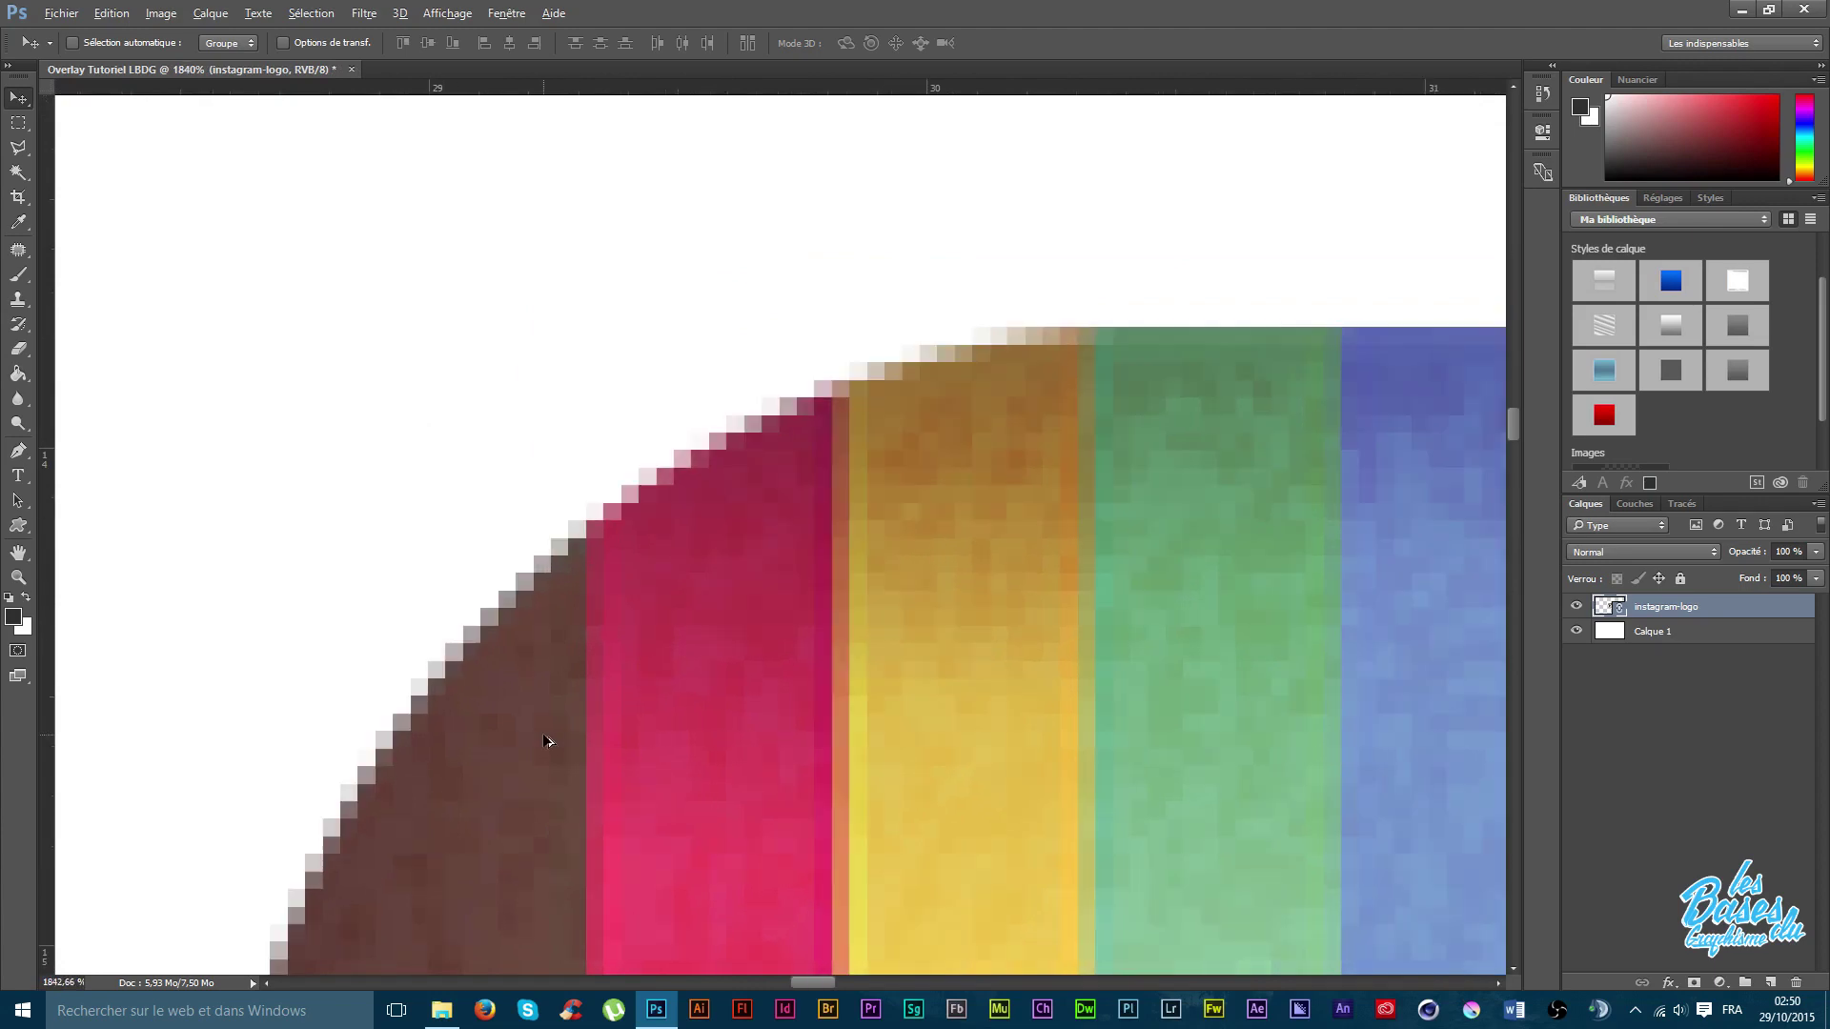
pyautogui.moveTo(647, 748); pyautogui.dragTo(735, 513)
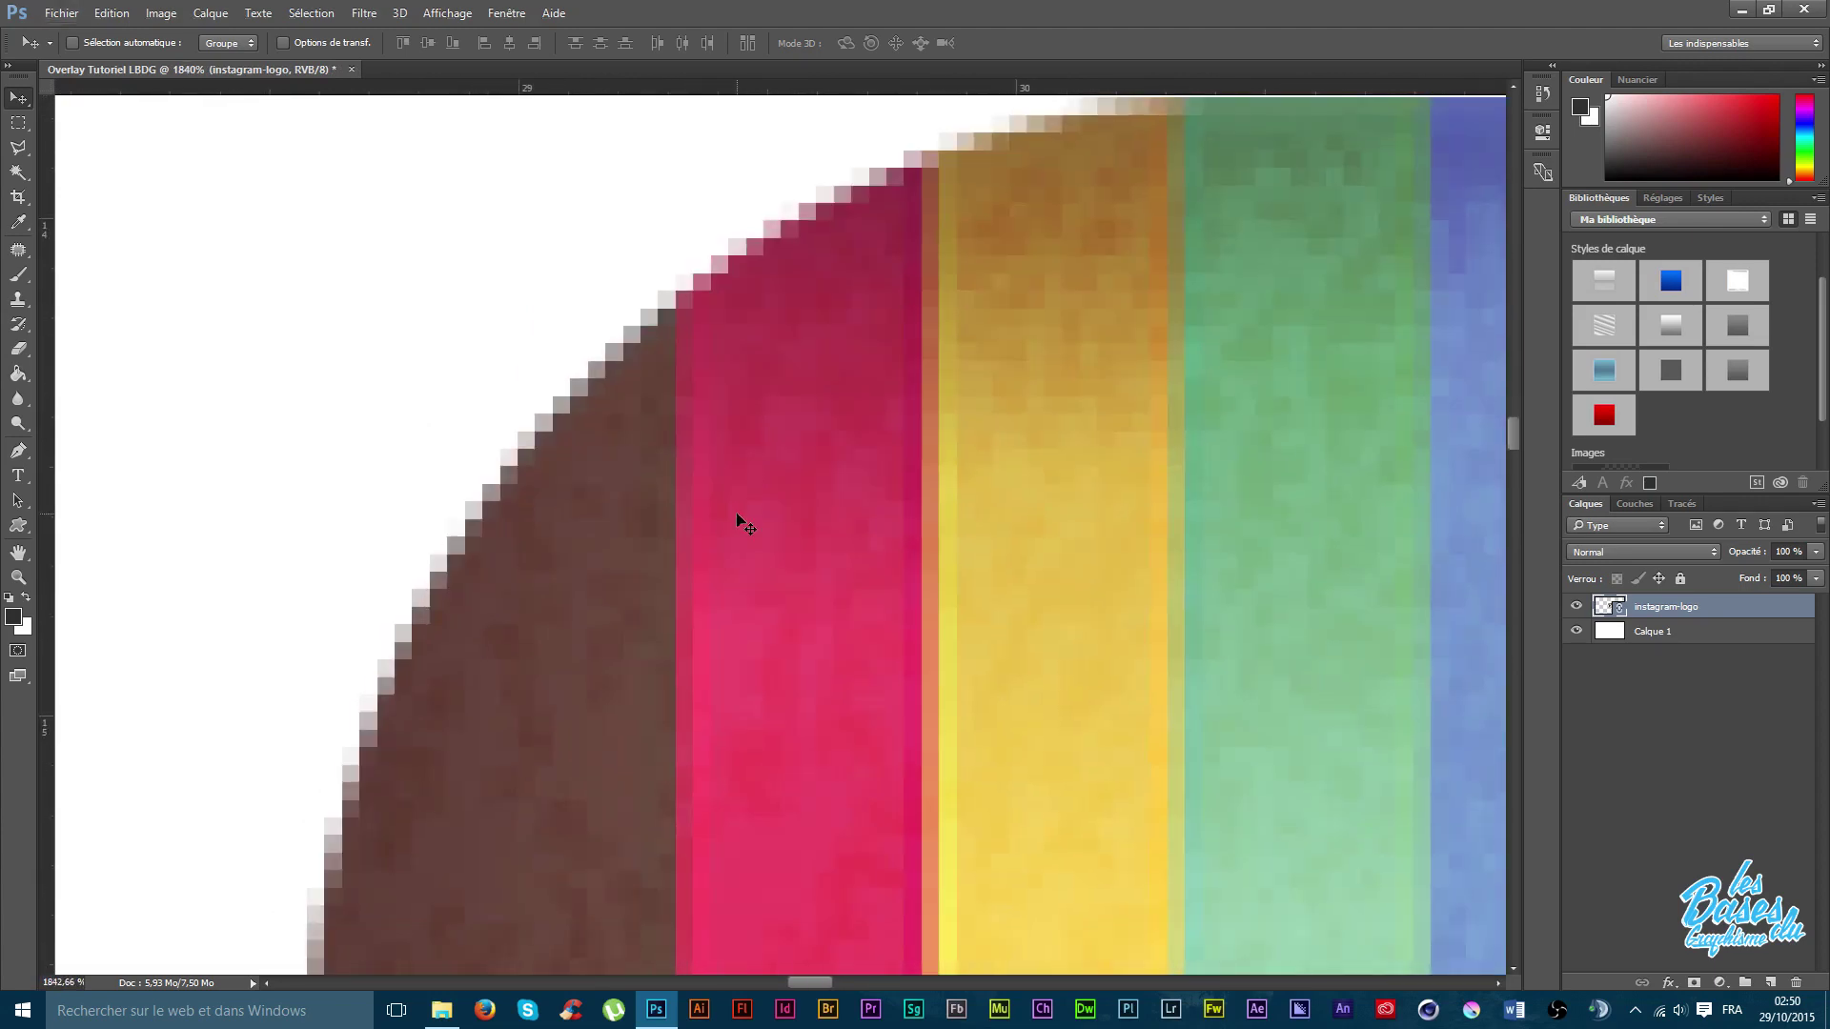
# Nudge the Instagram logo slightly up and left with the Move tool, then zoom back out.
pyautogui.click(18, 148)
pyautogui.moveTo(644, 504); pyautogui.dragTo(627, 459)
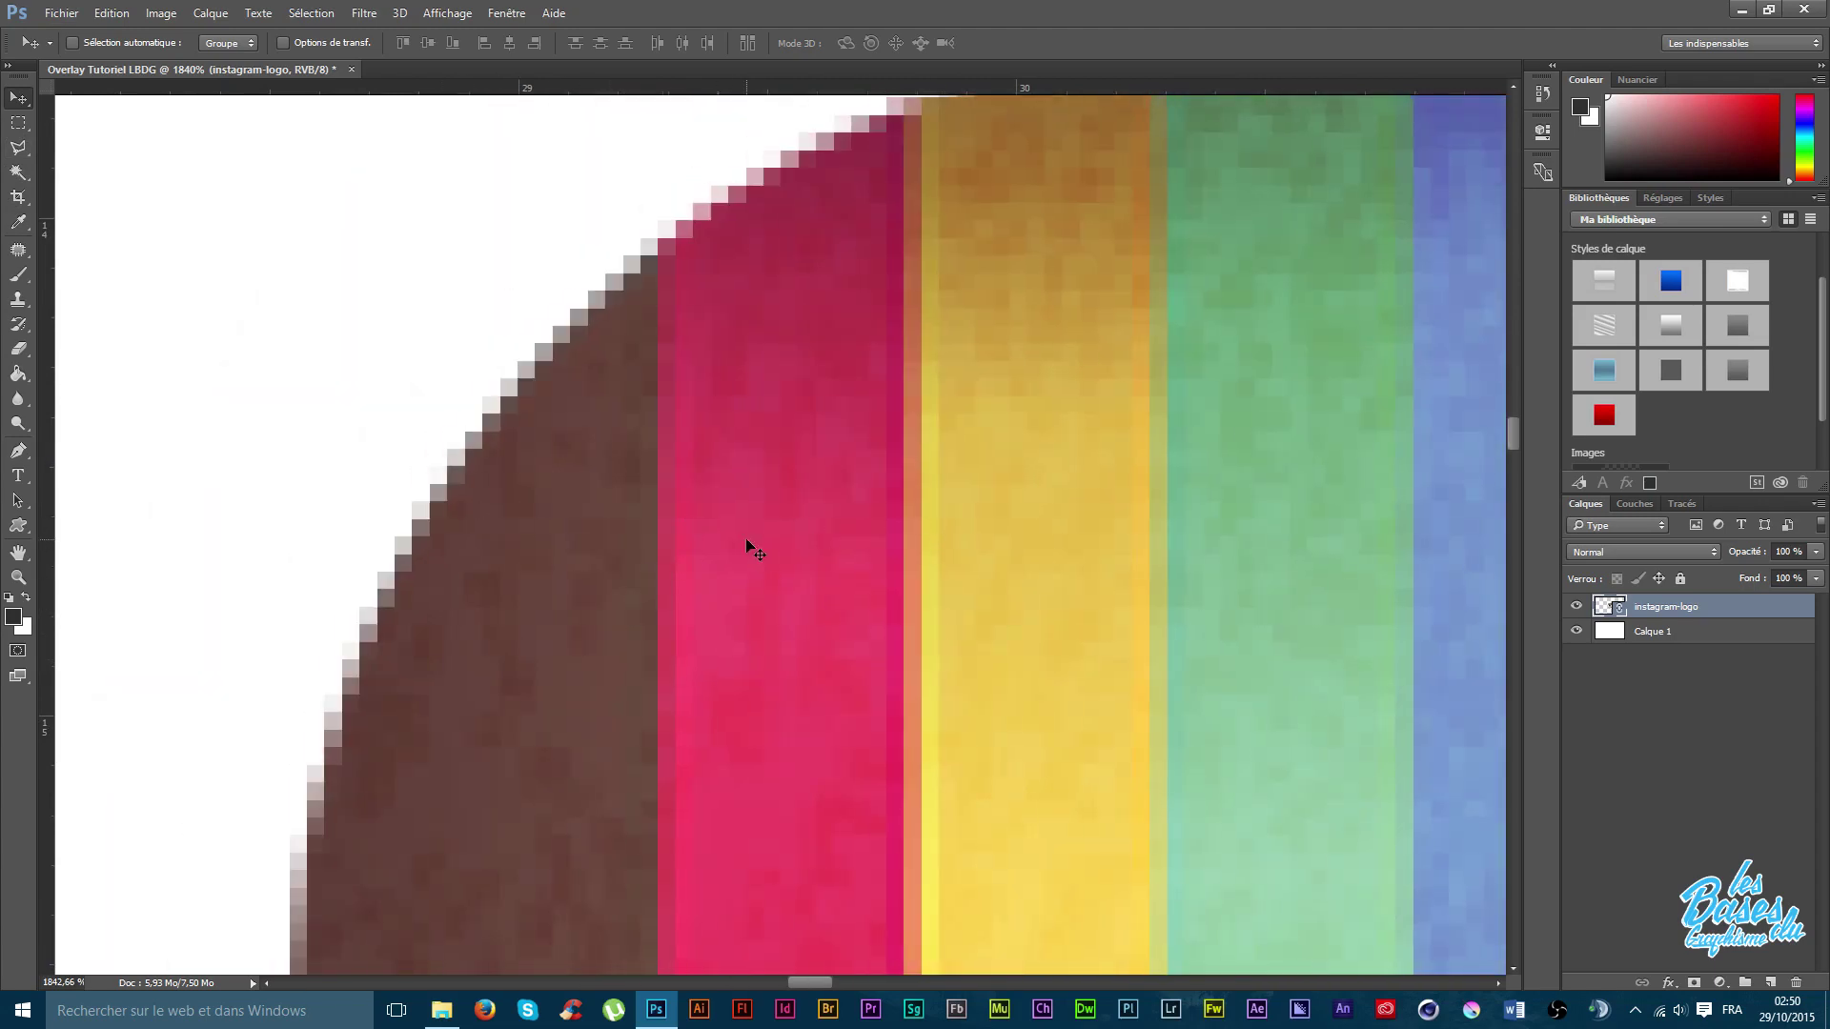
pyautogui.scroll(-3, 762, 536)
pyautogui.scroll(-2, 762, 535)
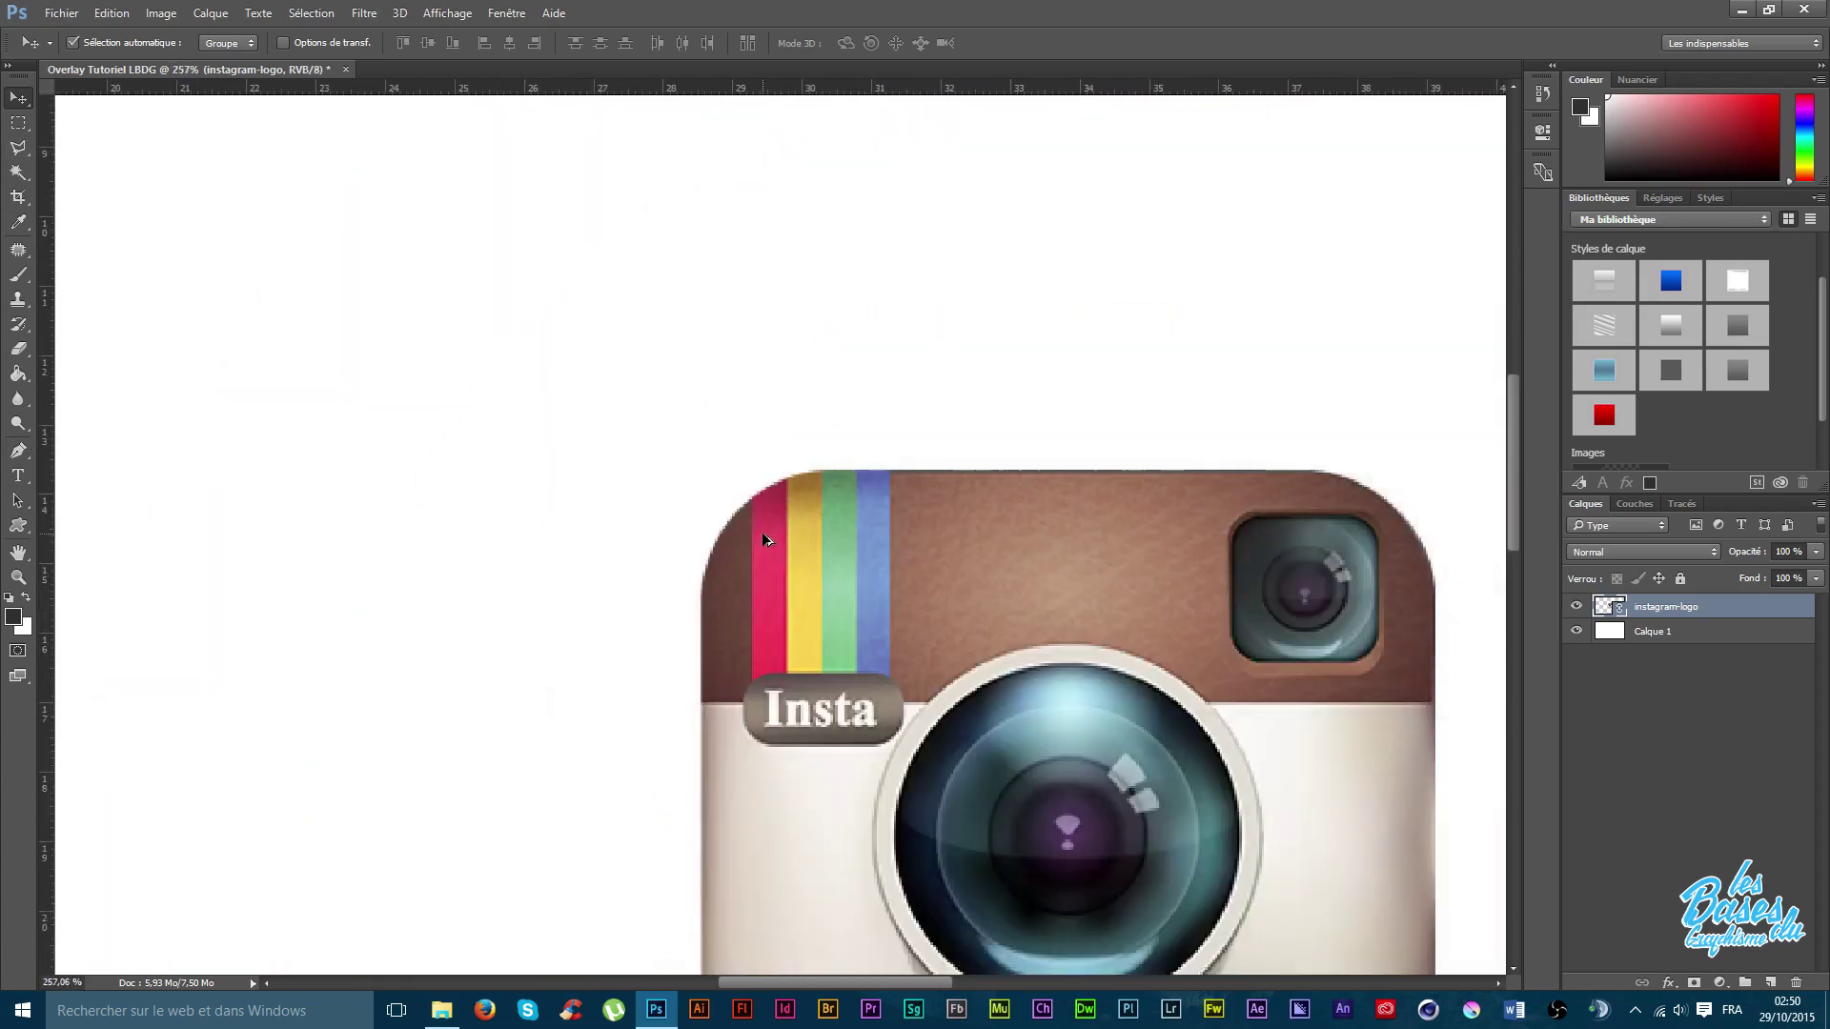
pyautogui.scroll(-2, 762, 535)
pyautogui.scroll(-2, 762, 536)
pyautogui.scroll(-2, 762, 536)
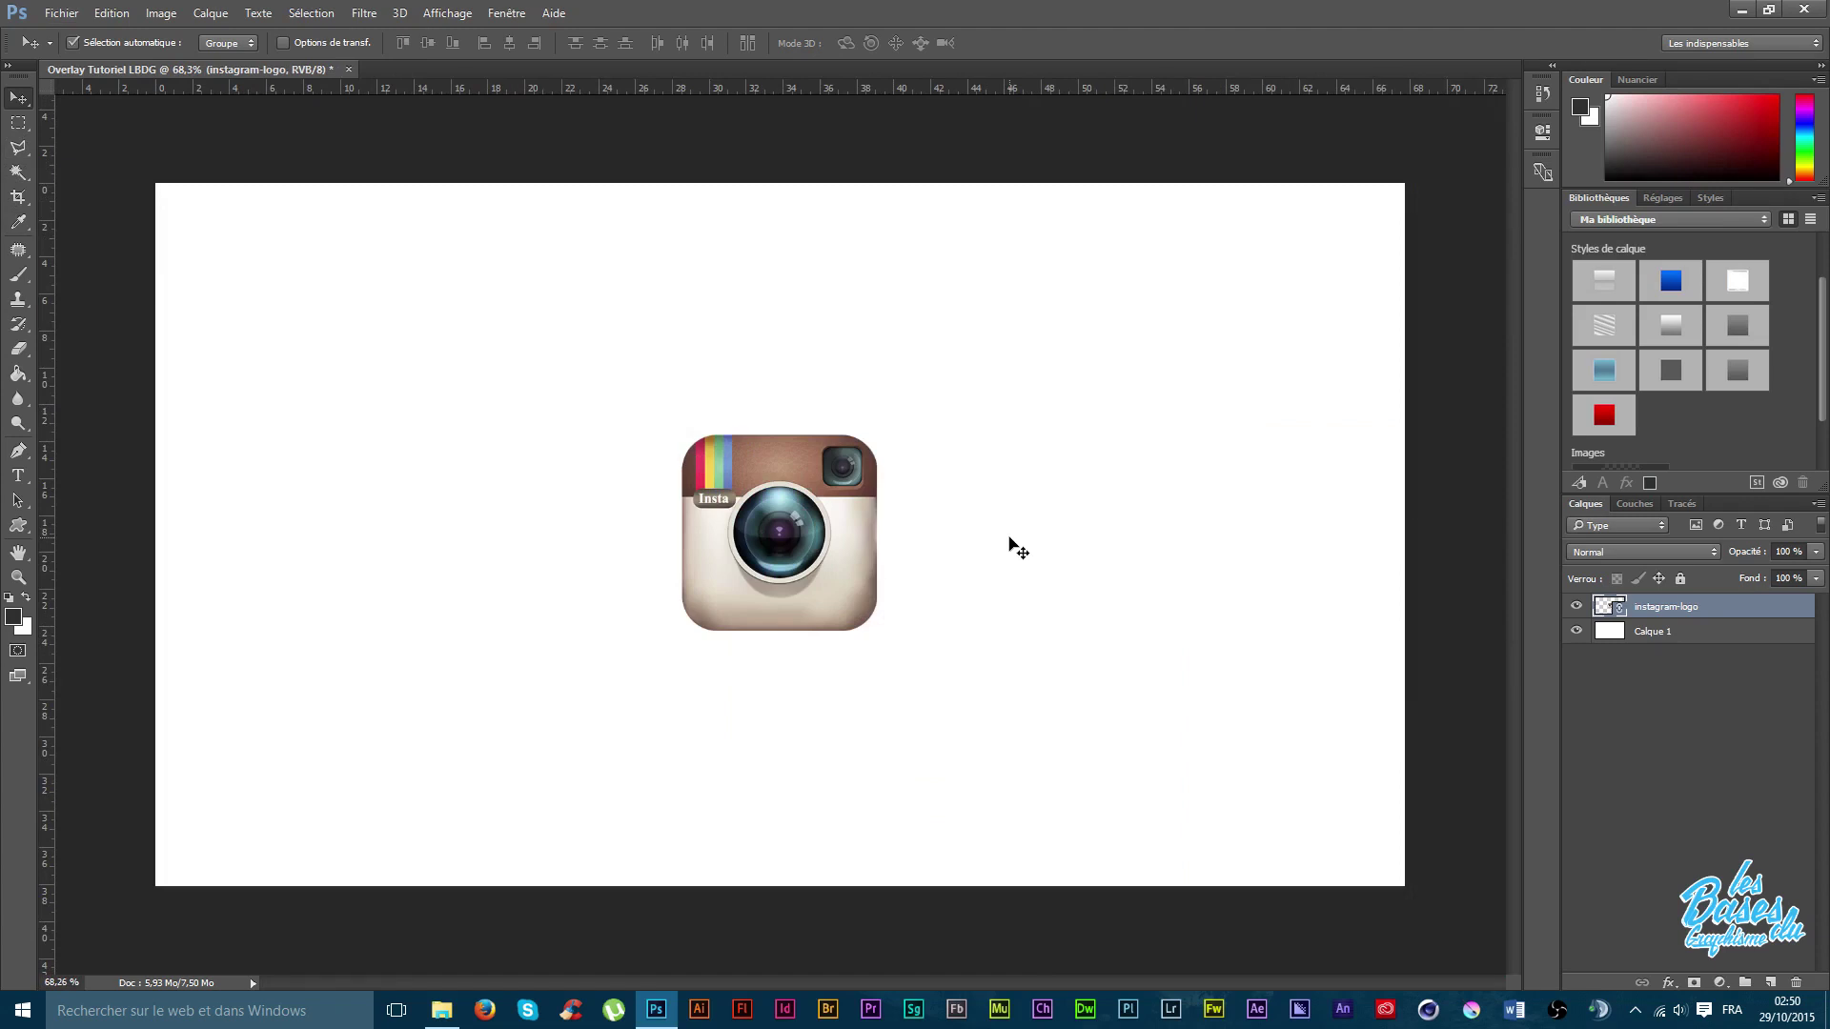
pyautogui.hotkey('ctrl', '1')
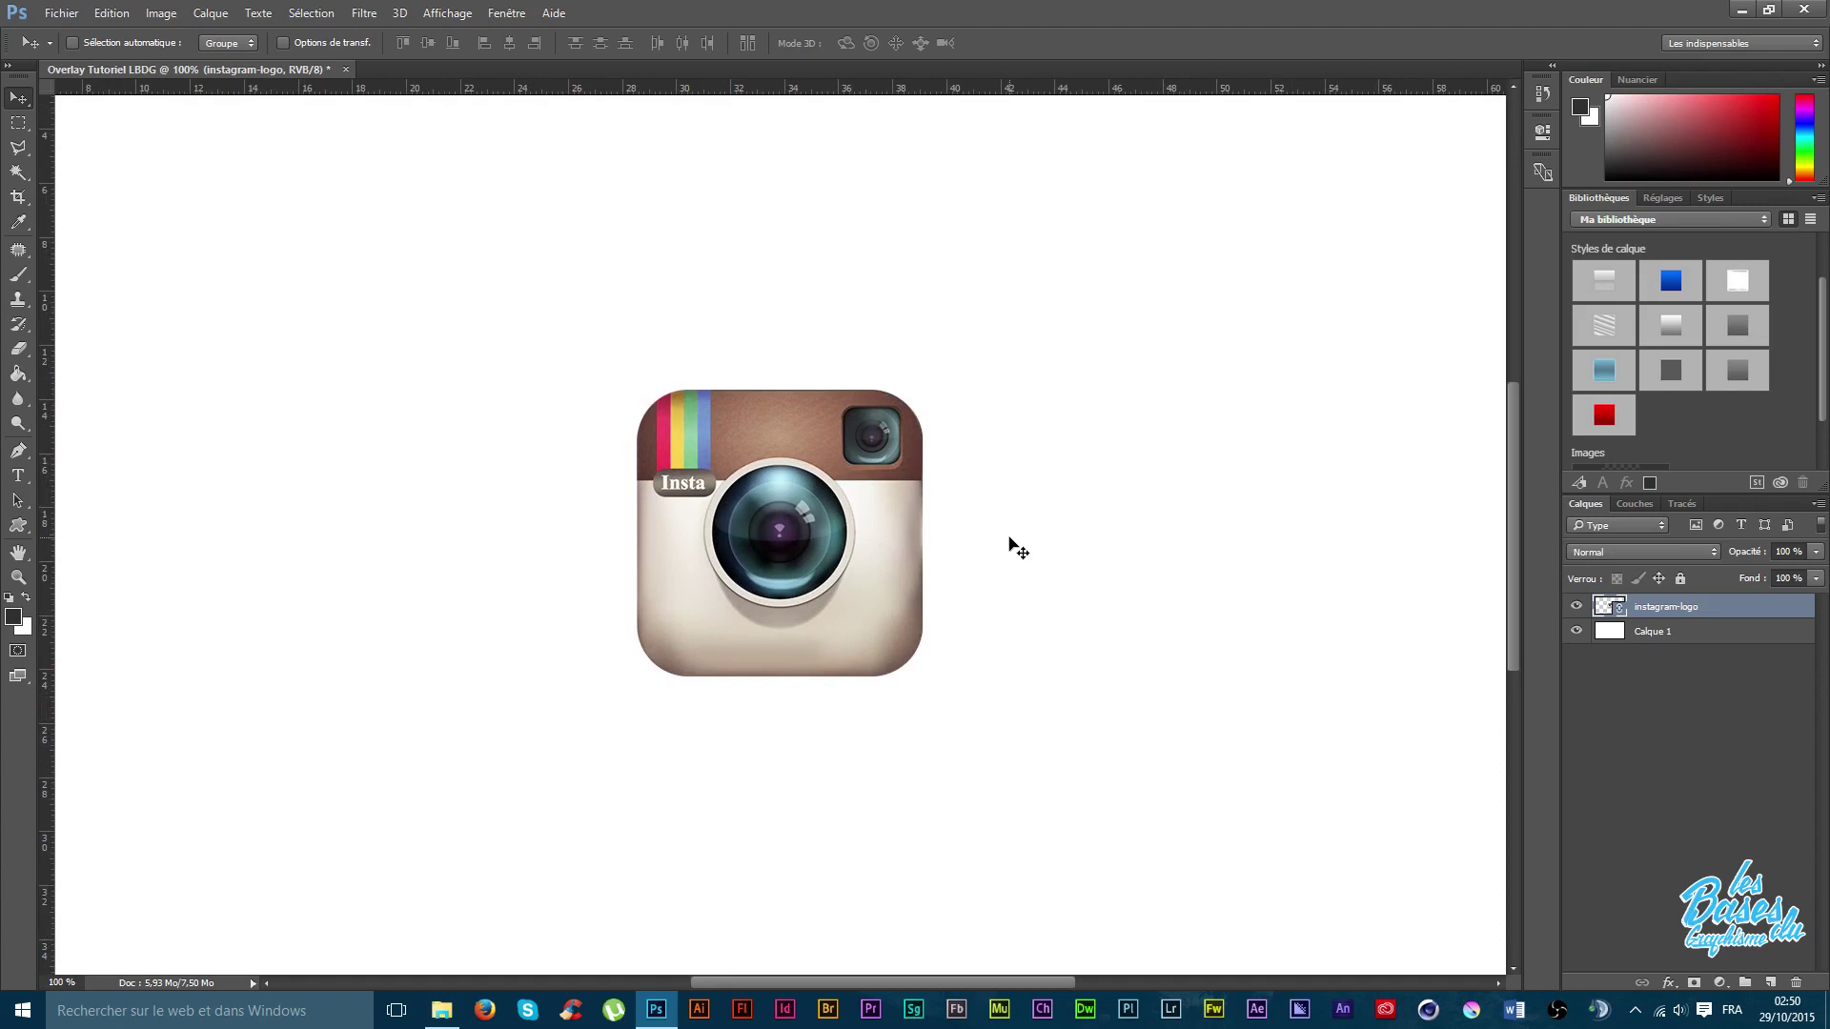
pyautogui.hotkey('ctrl', '+')
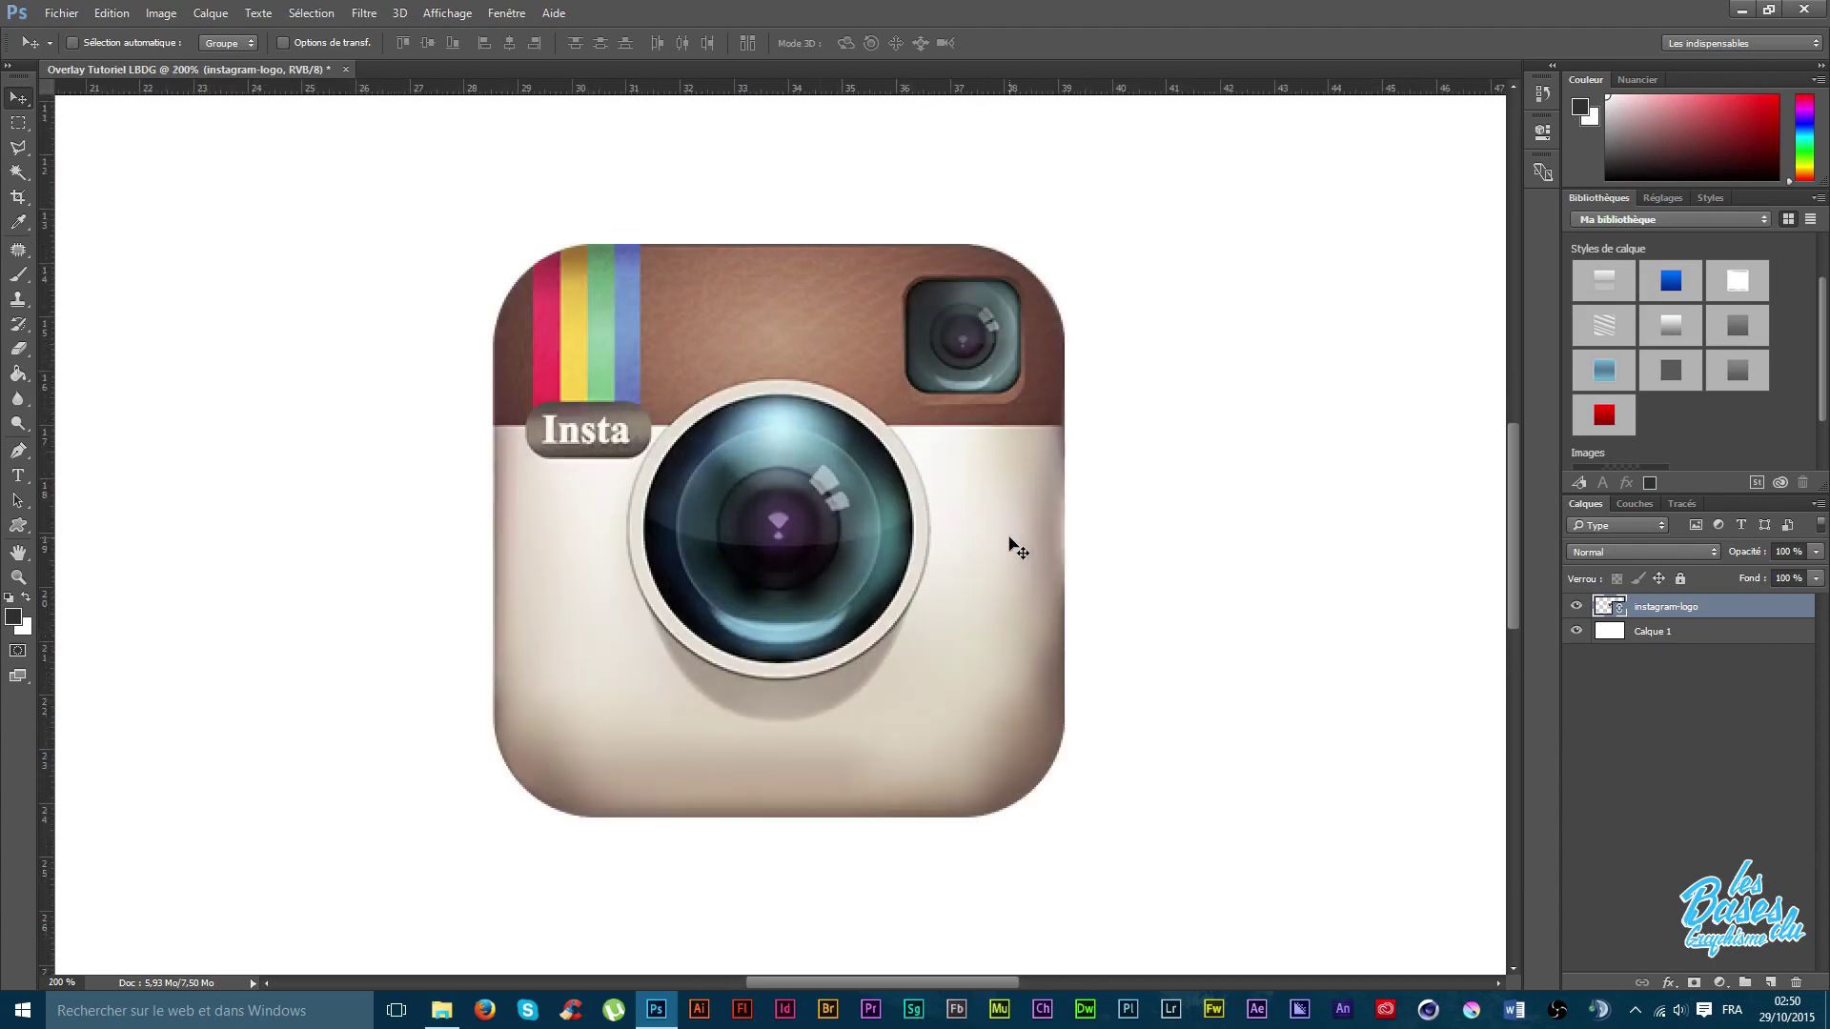
pyautogui.hotkey('ctrl', '-')
pyautogui.hotkey('ctrl', '-')
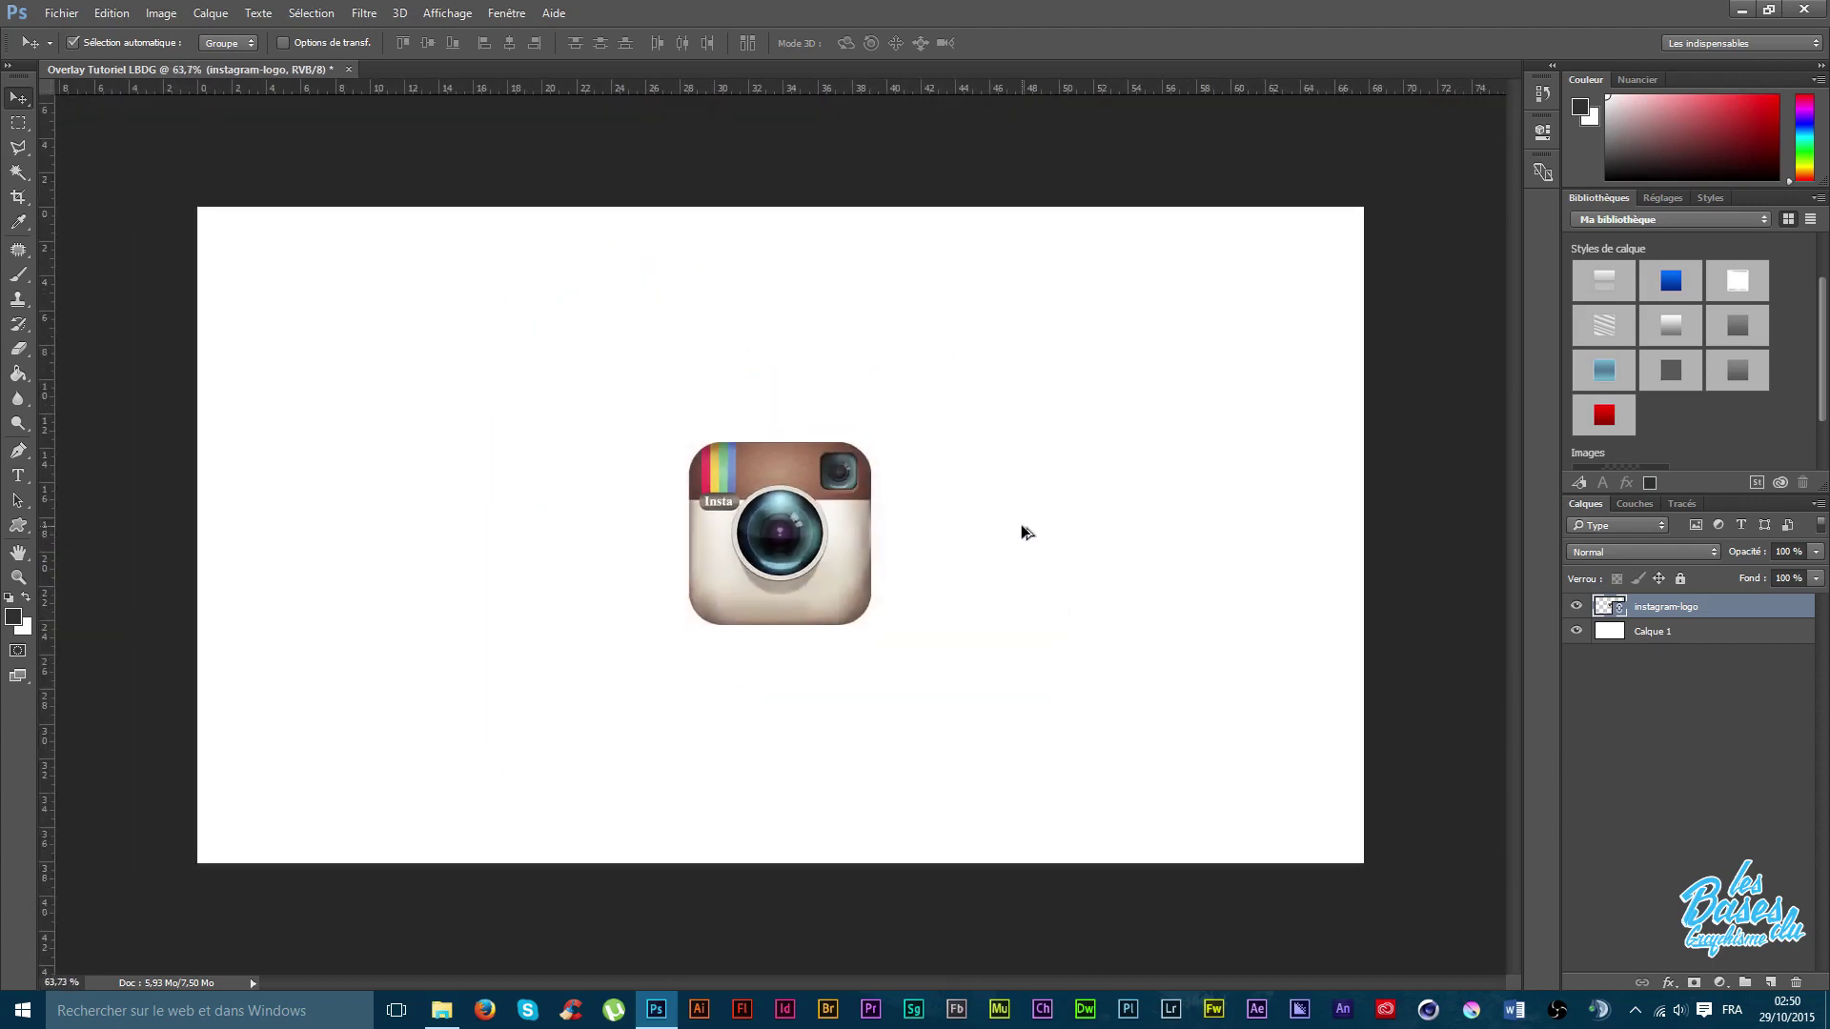
pyautogui.hotkey('ctrl', '+')
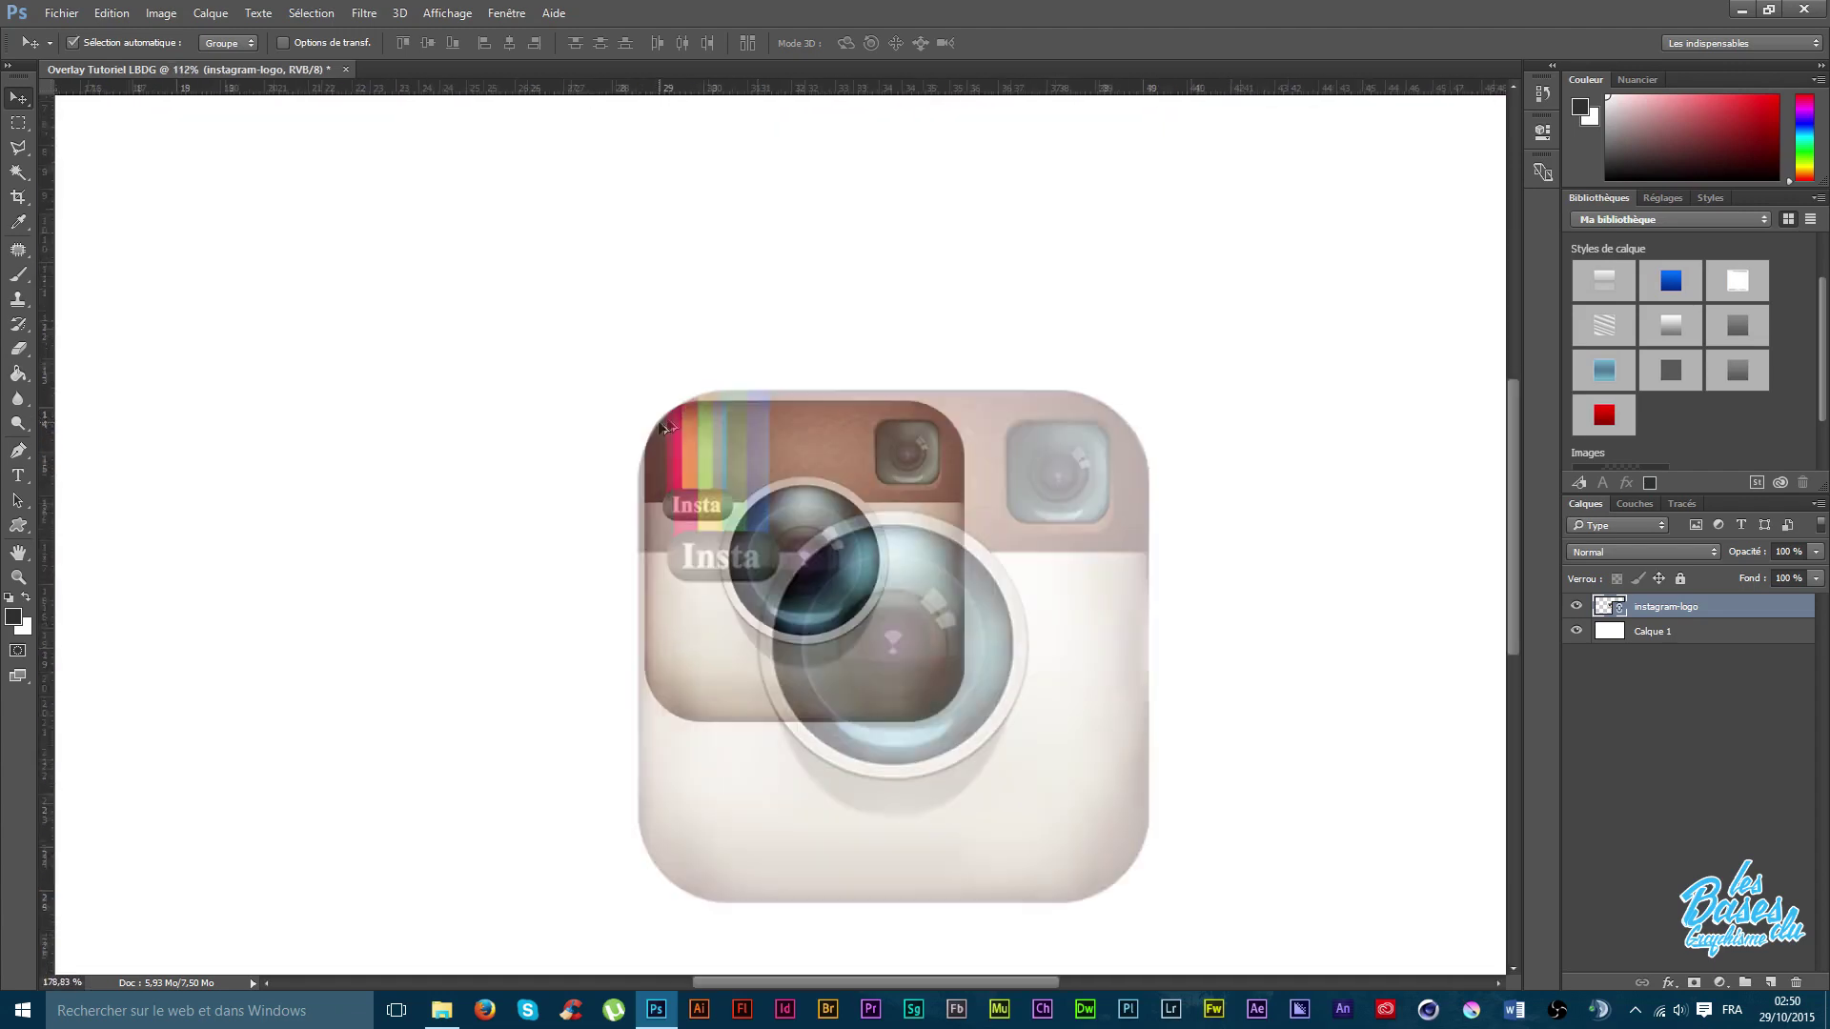
pyautogui.scroll(3, 667, 424)
pyautogui.scroll(3, 714, 396)
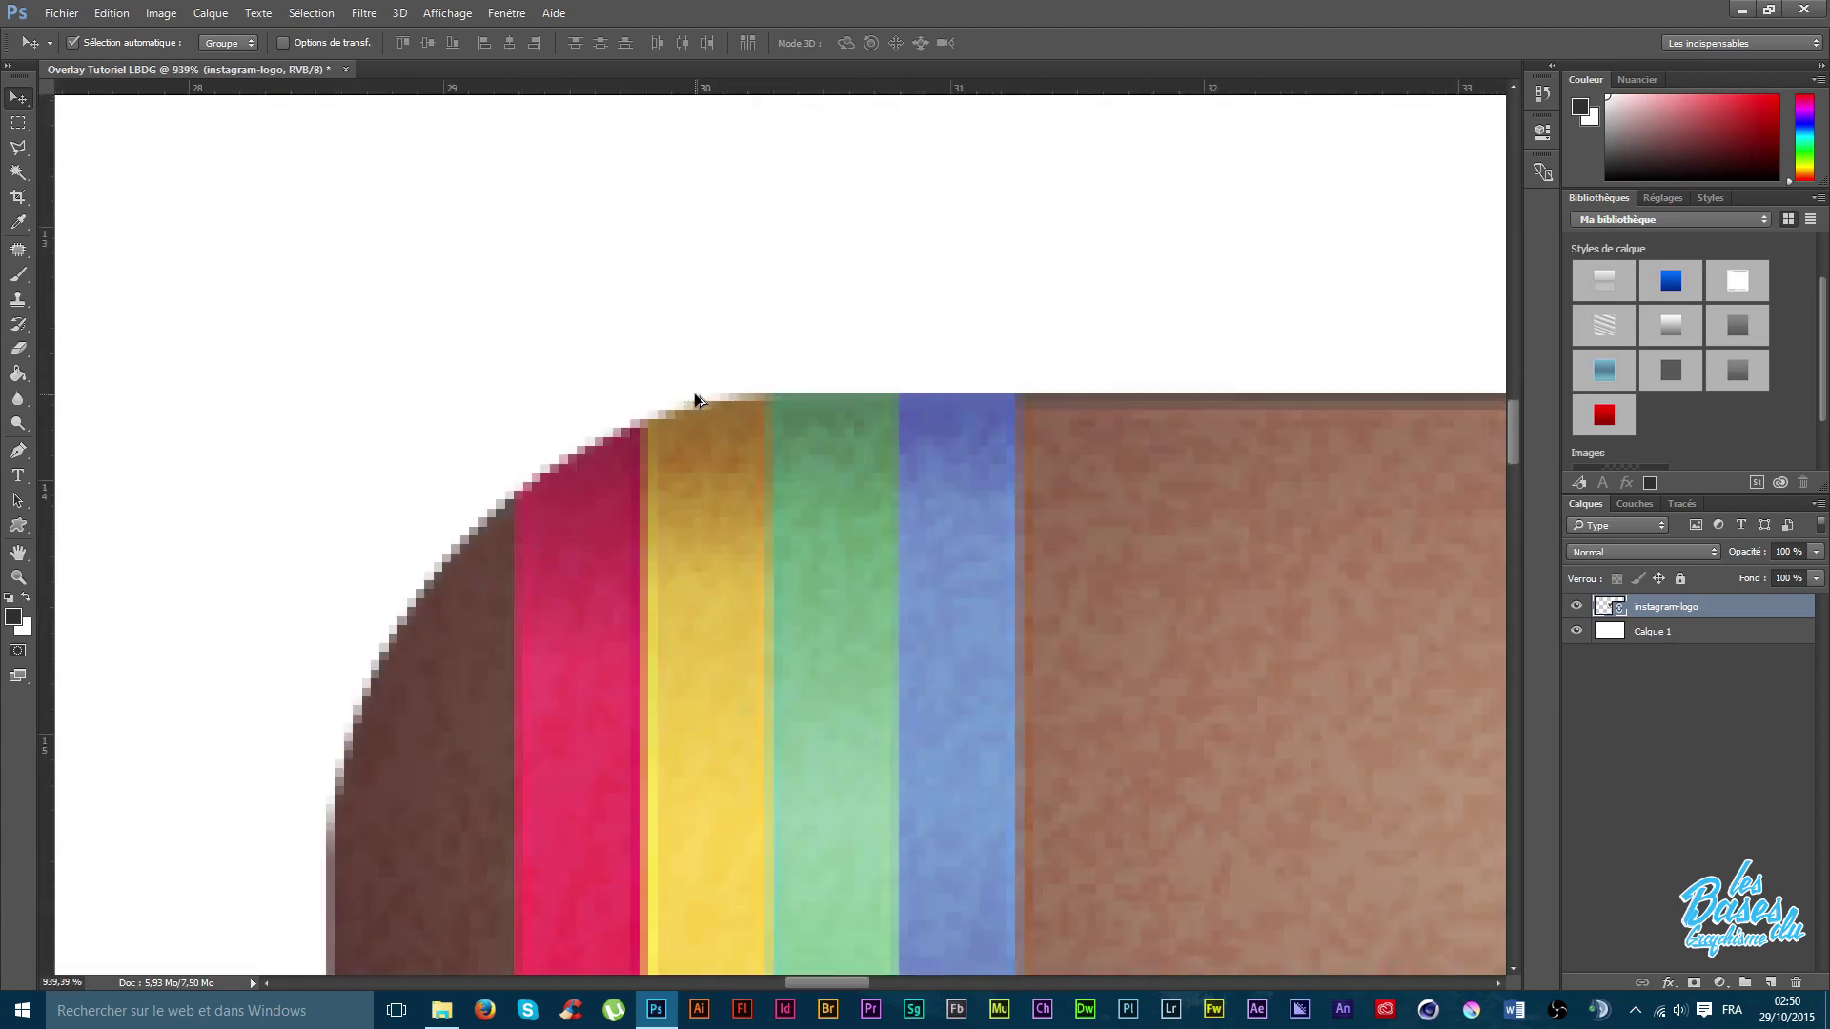
pyautogui.scroll(2, 694, 395)
pyautogui.scroll(2, 726, 400)
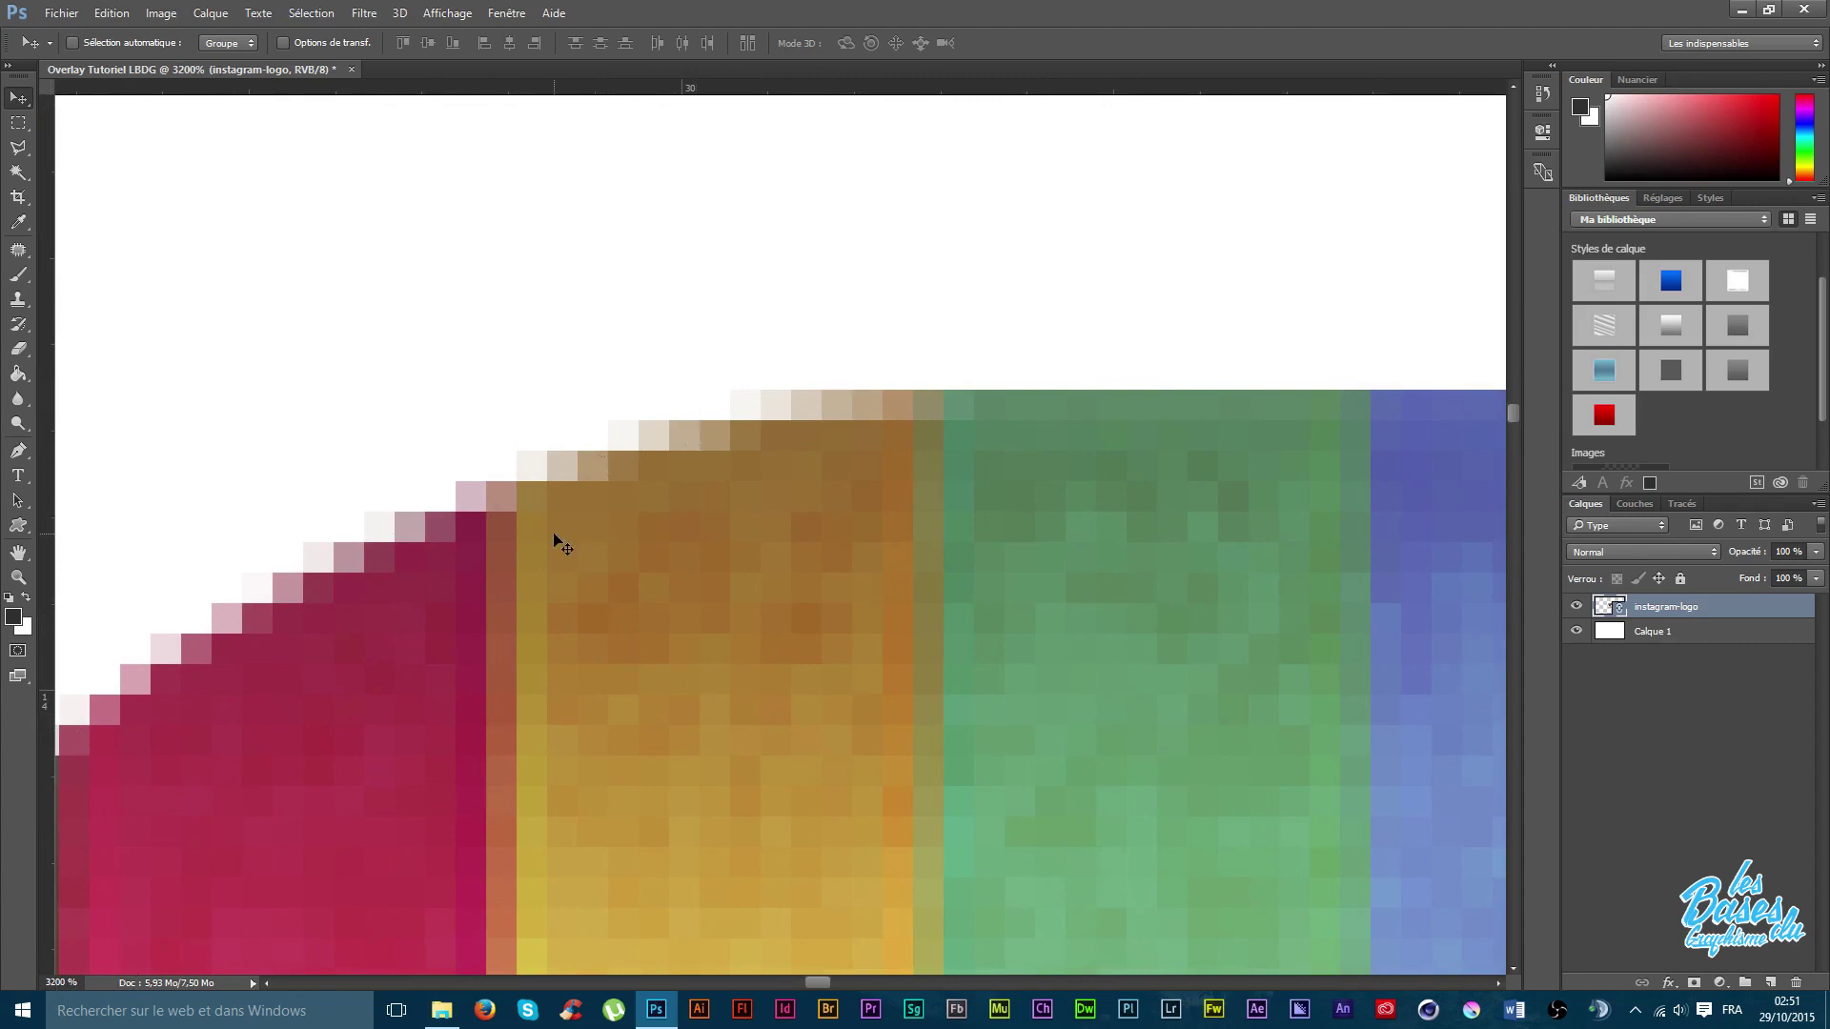
pyautogui.moveTo(439, 615)
pyautogui.mouseDown()
pyautogui.moveTo(1019, 243)
pyautogui.moveTo(1058, 130)
pyautogui.mouseUp()
pyautogui.moveTo(453, 604); pyautogui.dragTo(625, 405)
pyautogui.moveTo(563, 763); pyautogui.dragTo(569, 603)
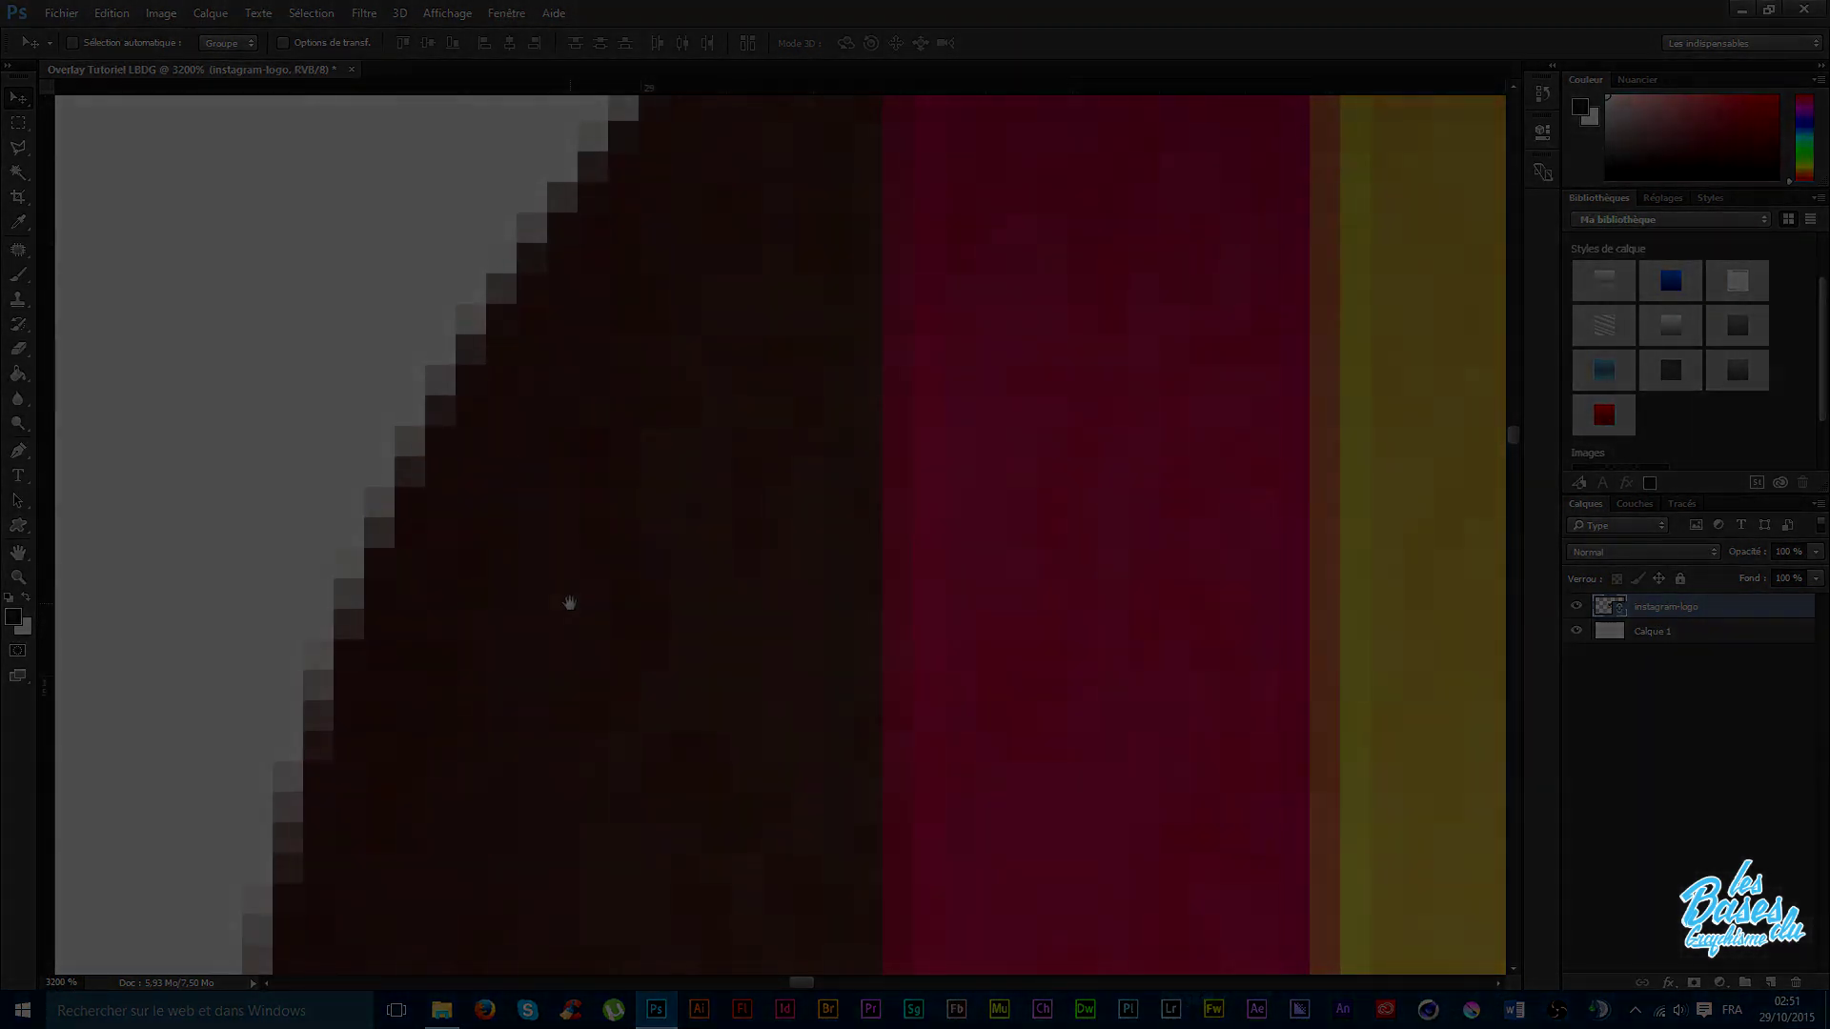
pyautogui.scroll(-10, 569, 603)
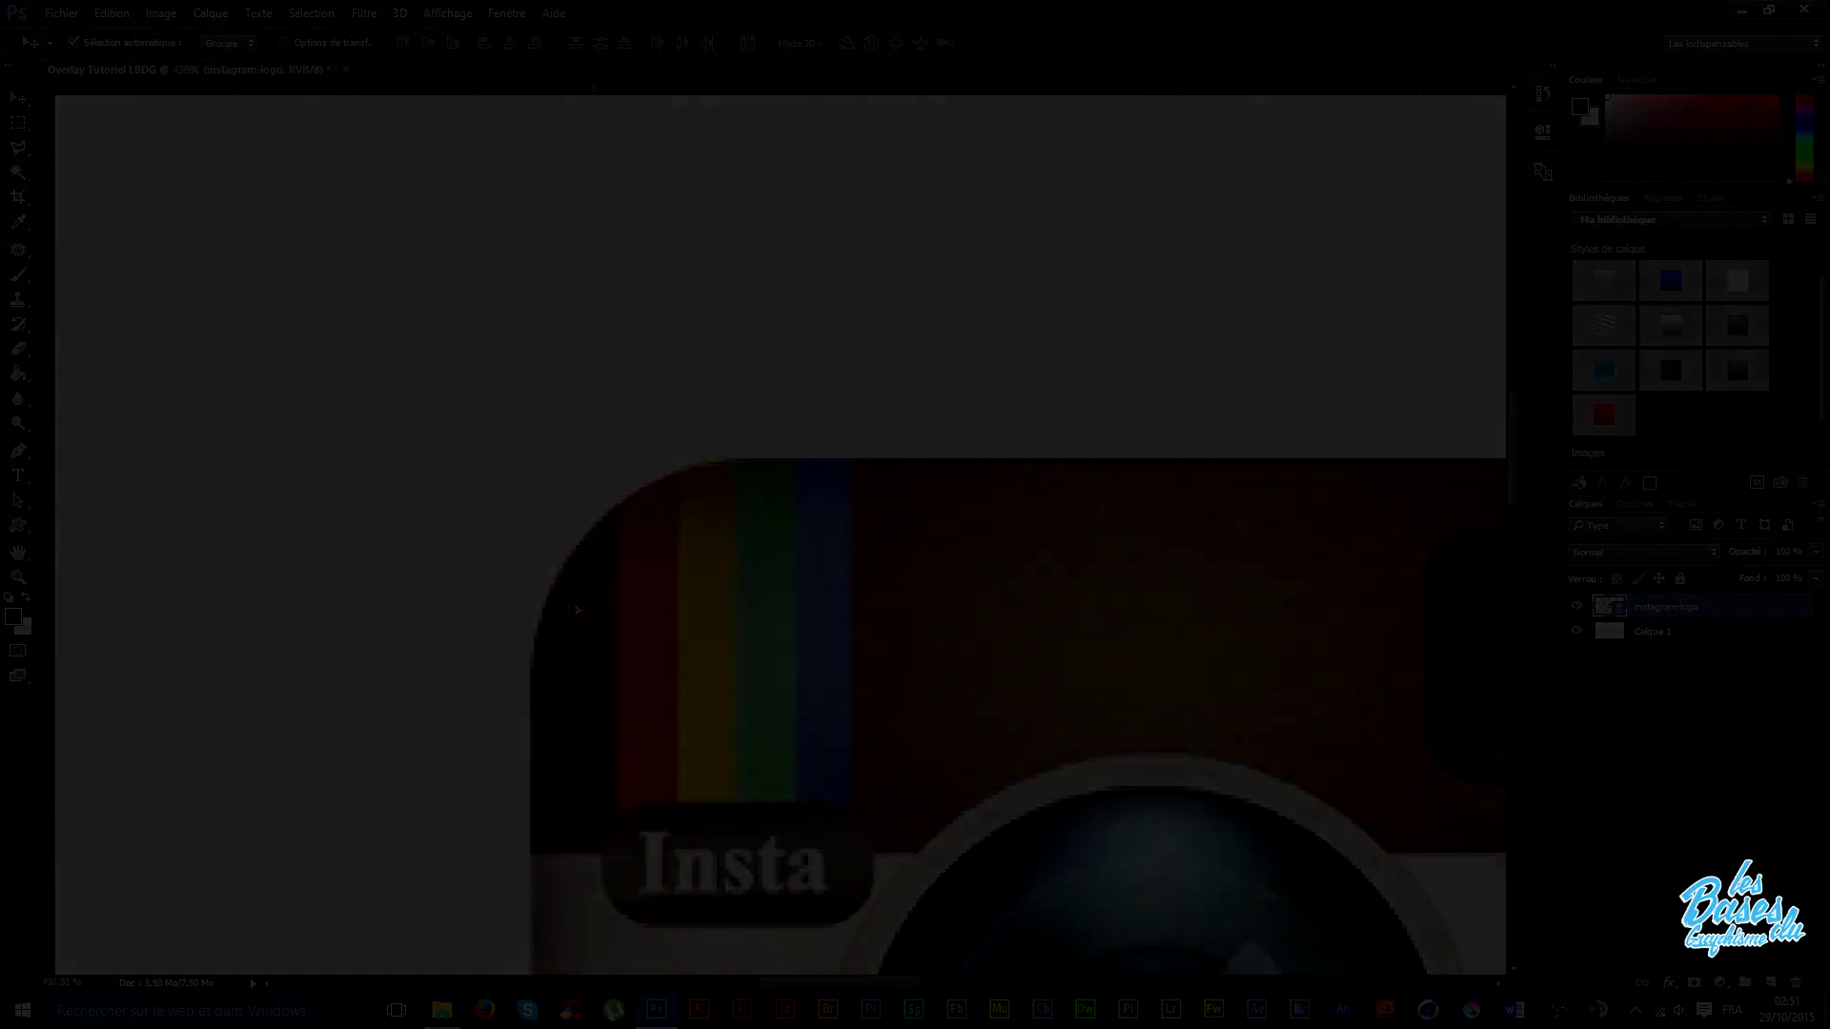
# Scroll down over the document view.
pyautogui.scroll(-3, 575, 608)
pyautogui.scroll(-2, 576, 608)
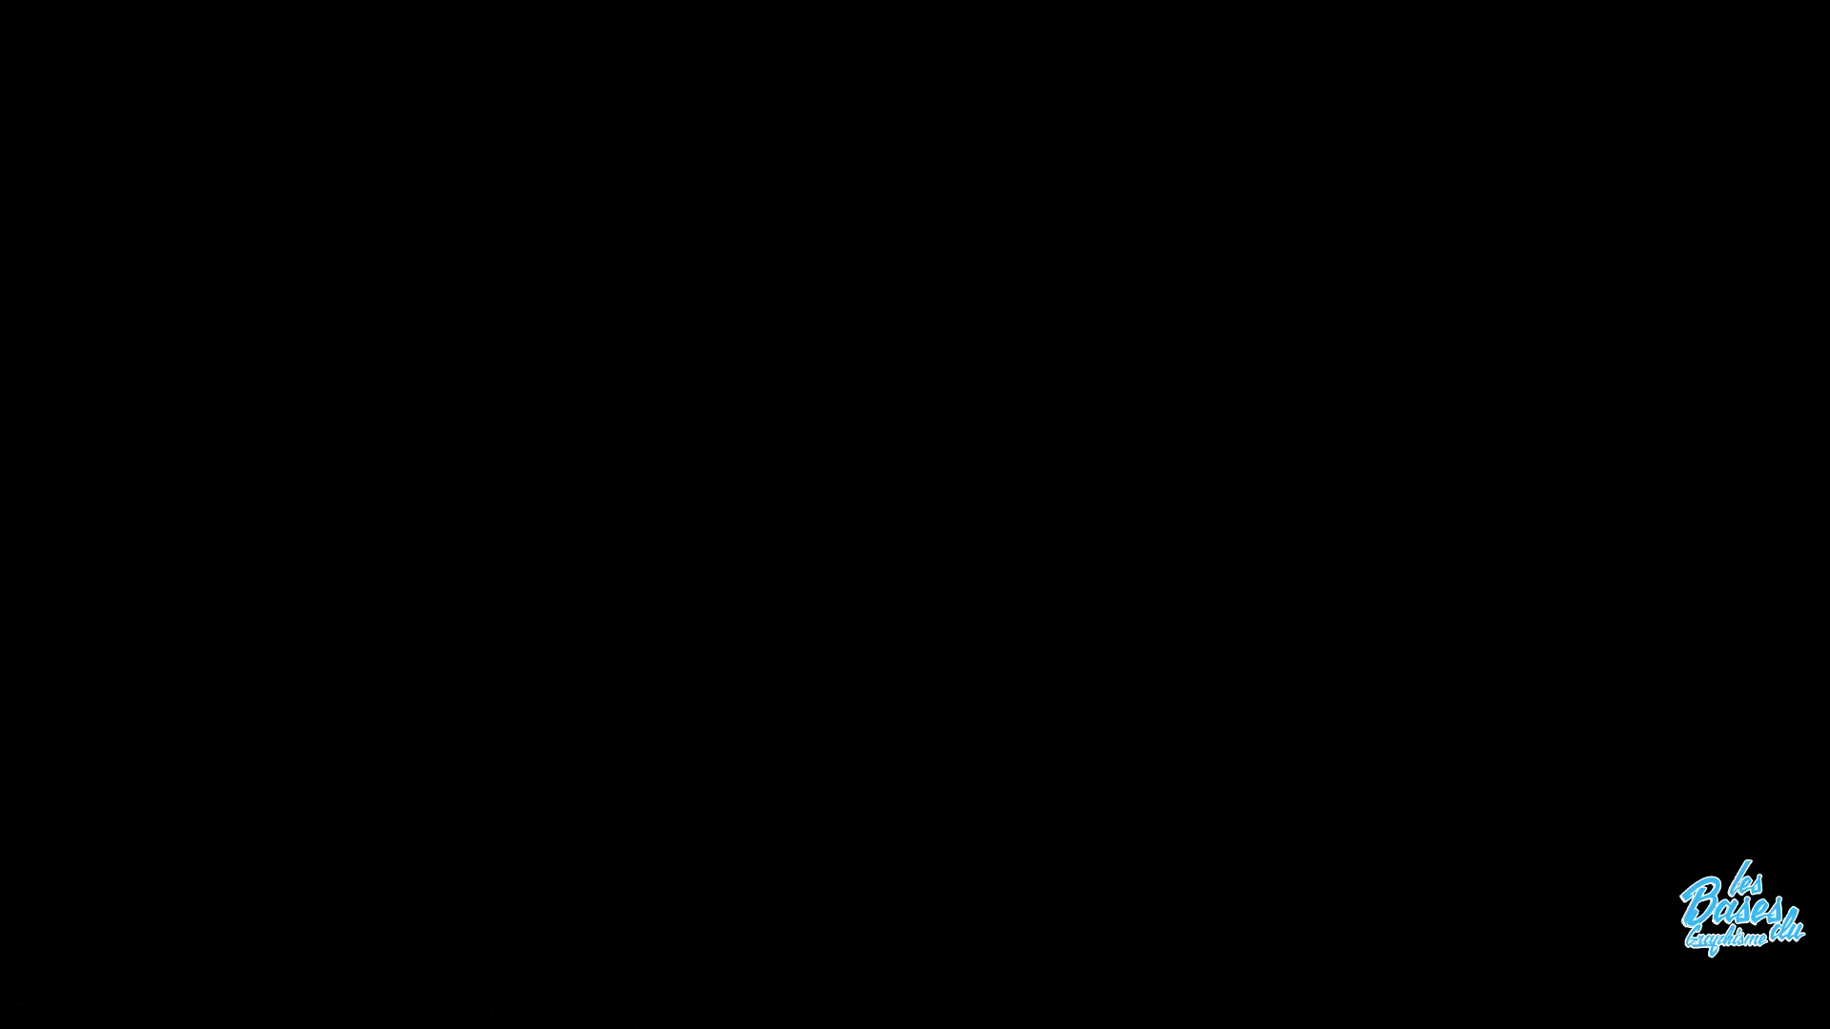